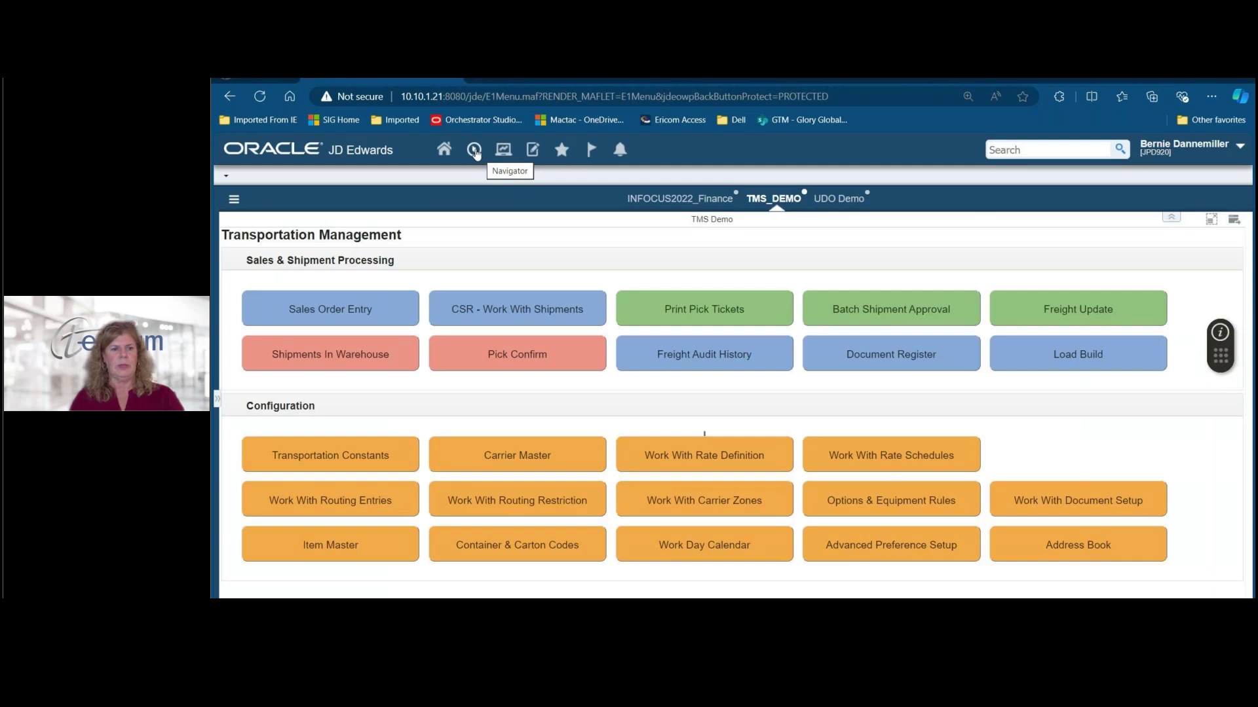
Find the transportation constants for shipment depot 30 and open that record's revisions.
{"action": "left_click", "coordinate": [346, 461]}
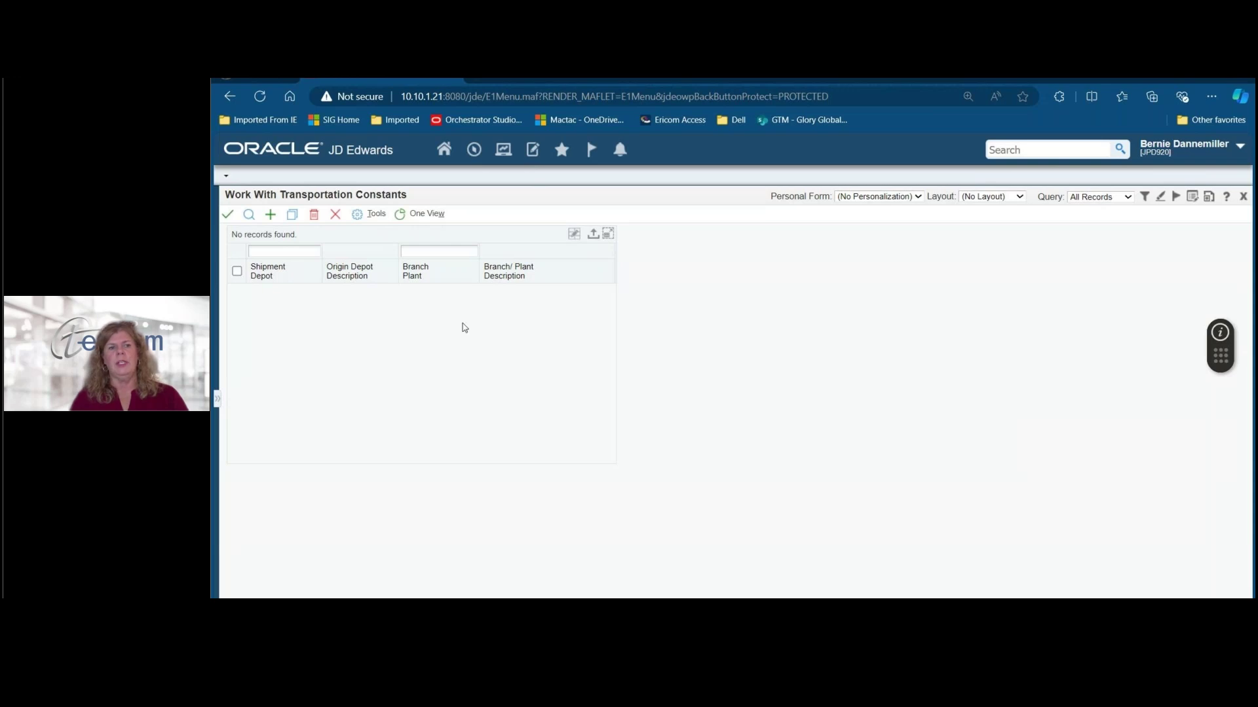
{"action": "left_click", "coordinate": [283, 252]}
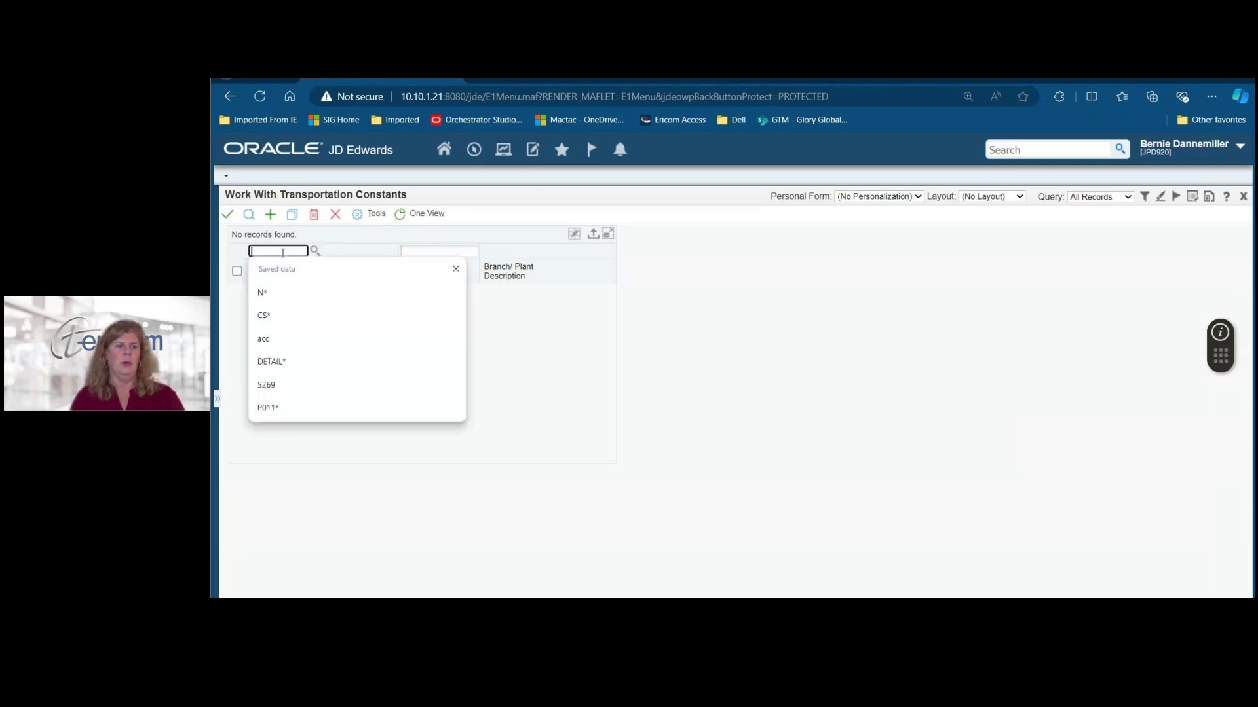
{"action": "type", "text": "30"}
{"action": "key", "text": "Return"}
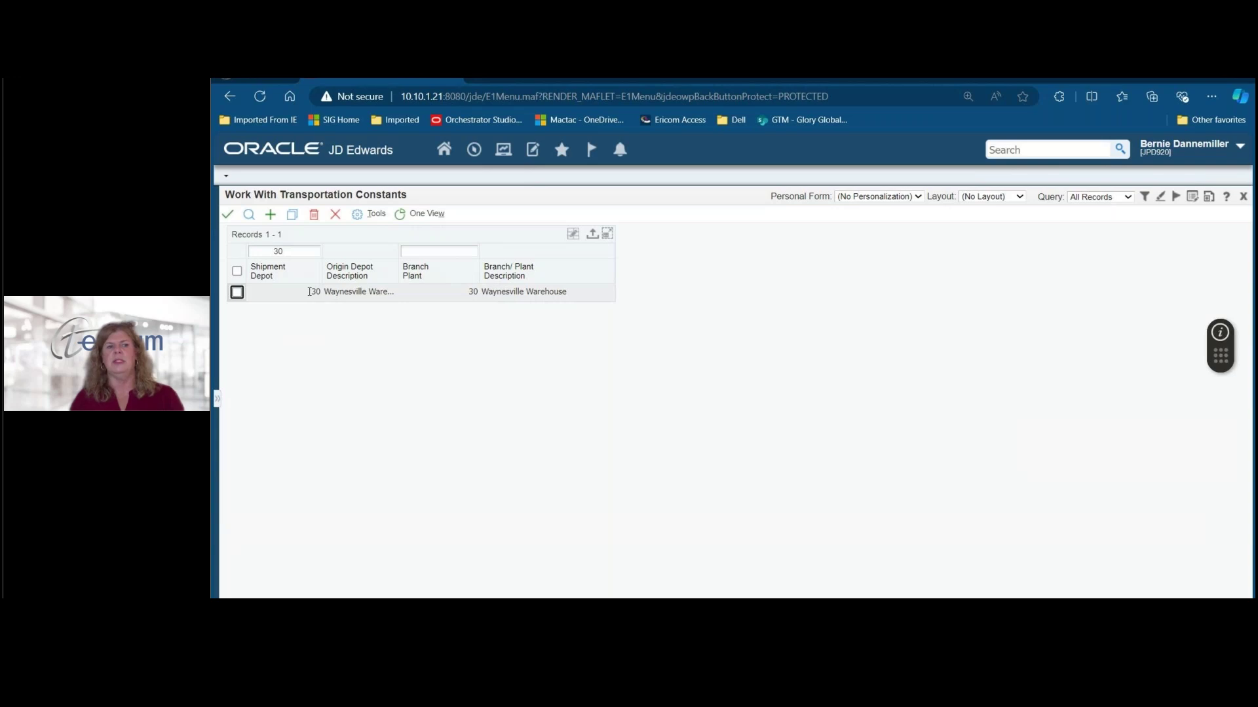
{"action": "left_click", "coordinate": [238, 293]}
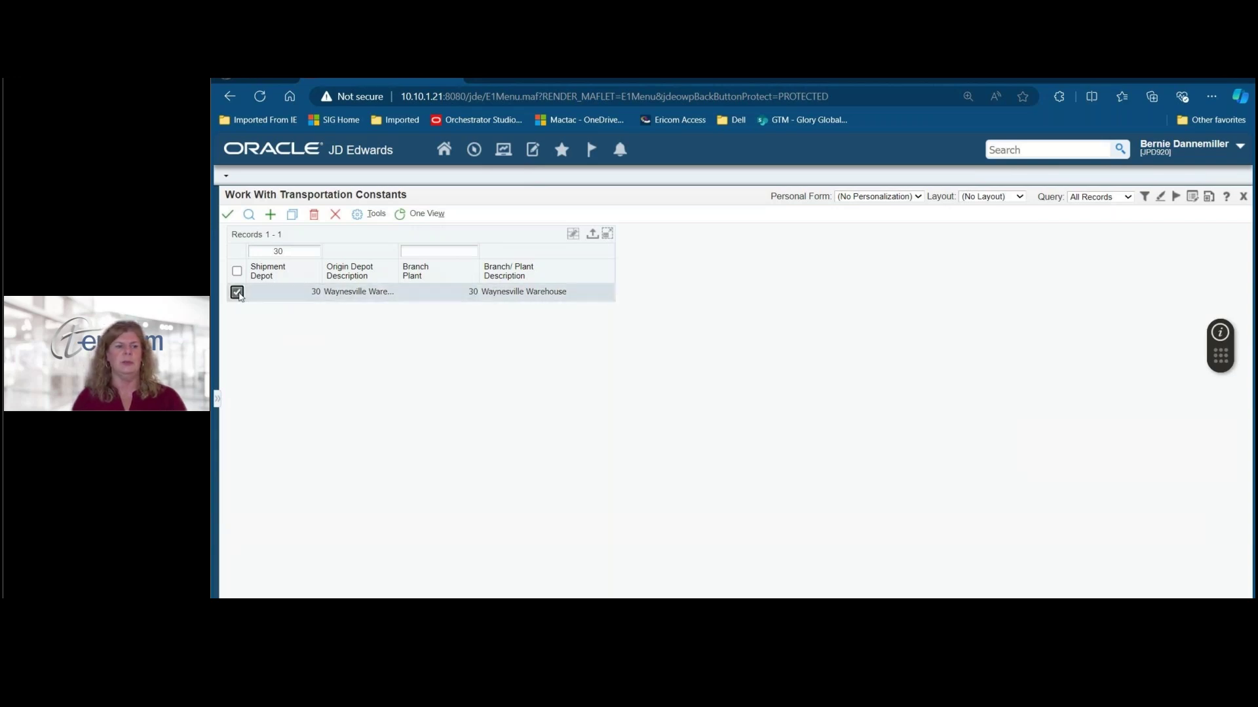
{"action": "double_click", "coordinate": [239, 295]}
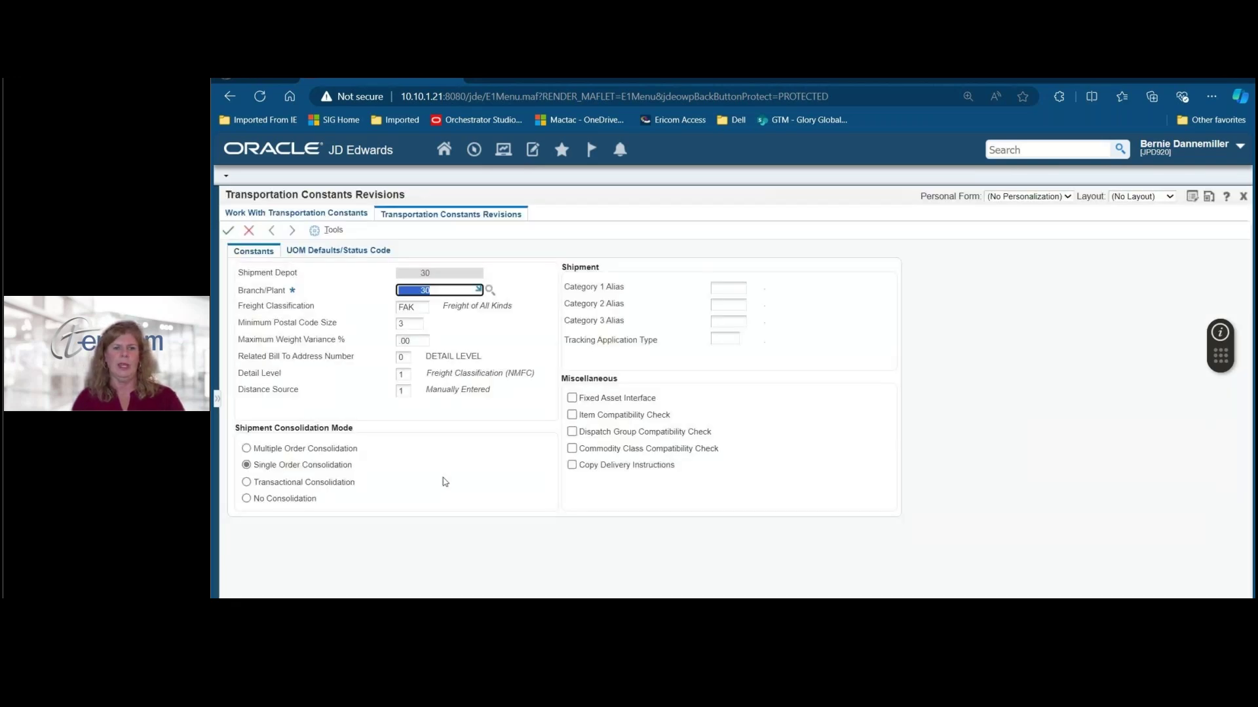
Try the Multiple Order, Transactional and No Consolidation modes, reselect Single Order Consolidation, and leave the transportation constants without saving.
{"action": "left_click", "coordinate": [971, 446]}
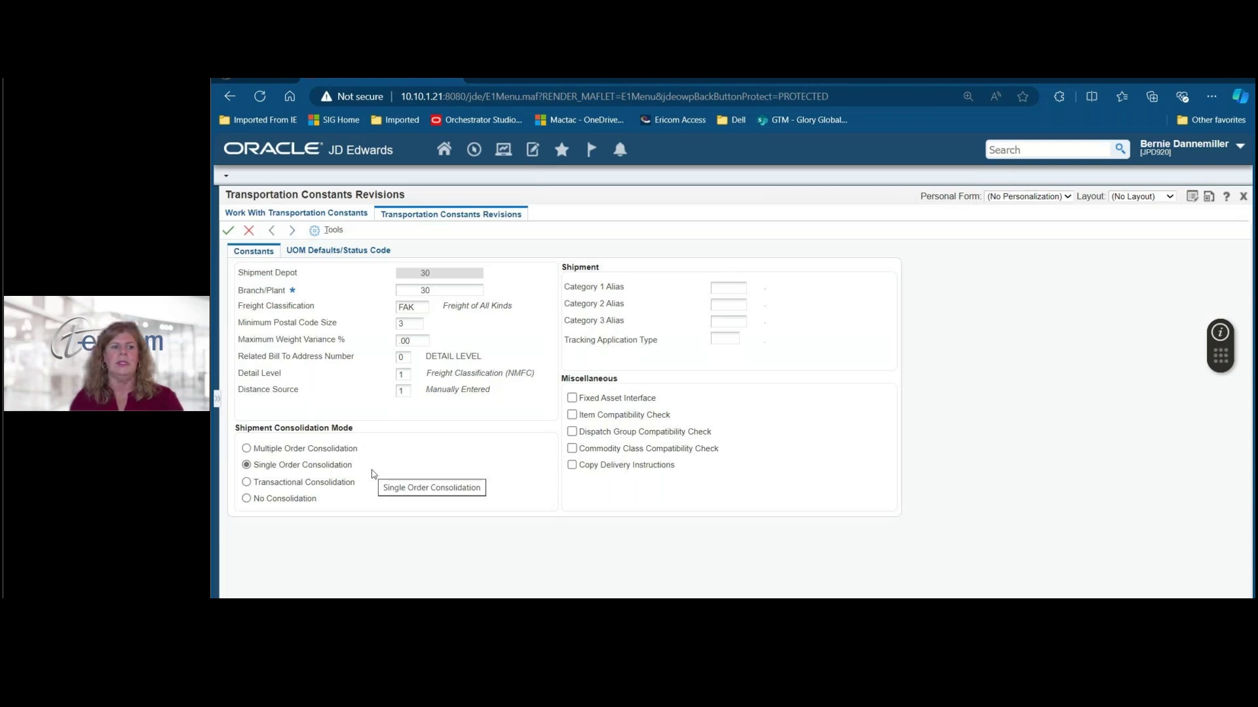
{"action": "left_click", "coordinate": [247, 449]}
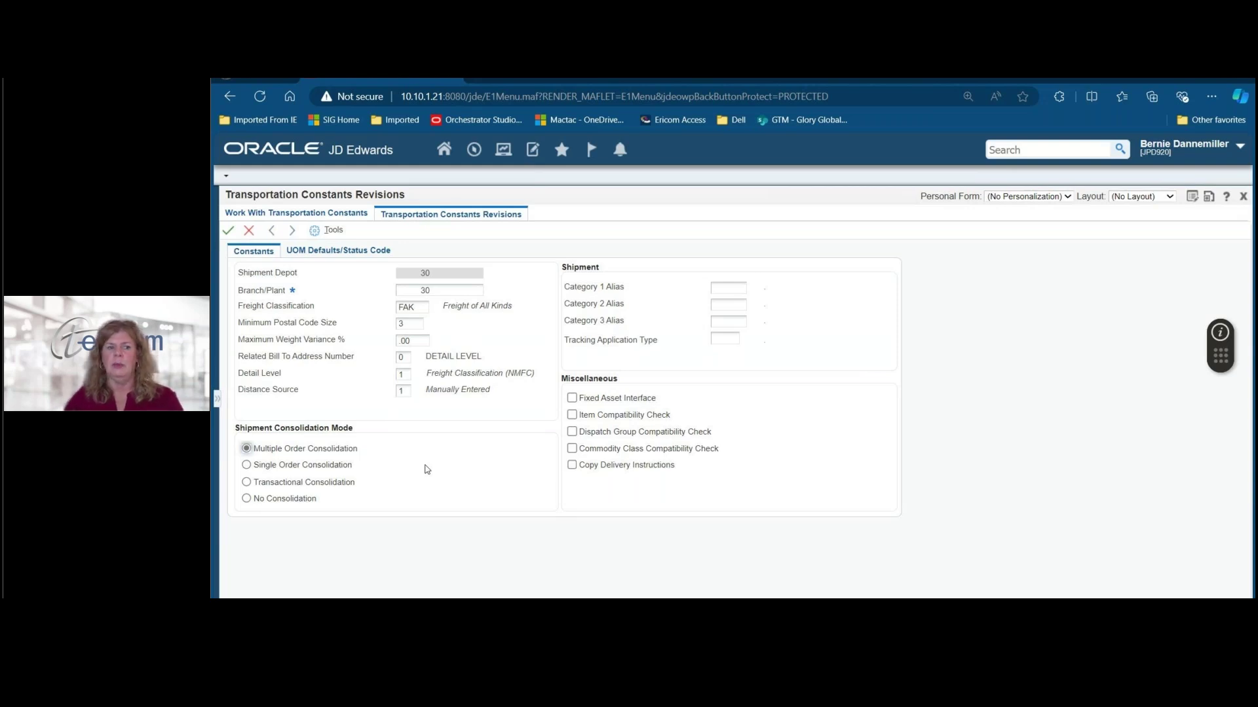
{"action": "left_click", "coordinate": [247, 483]}
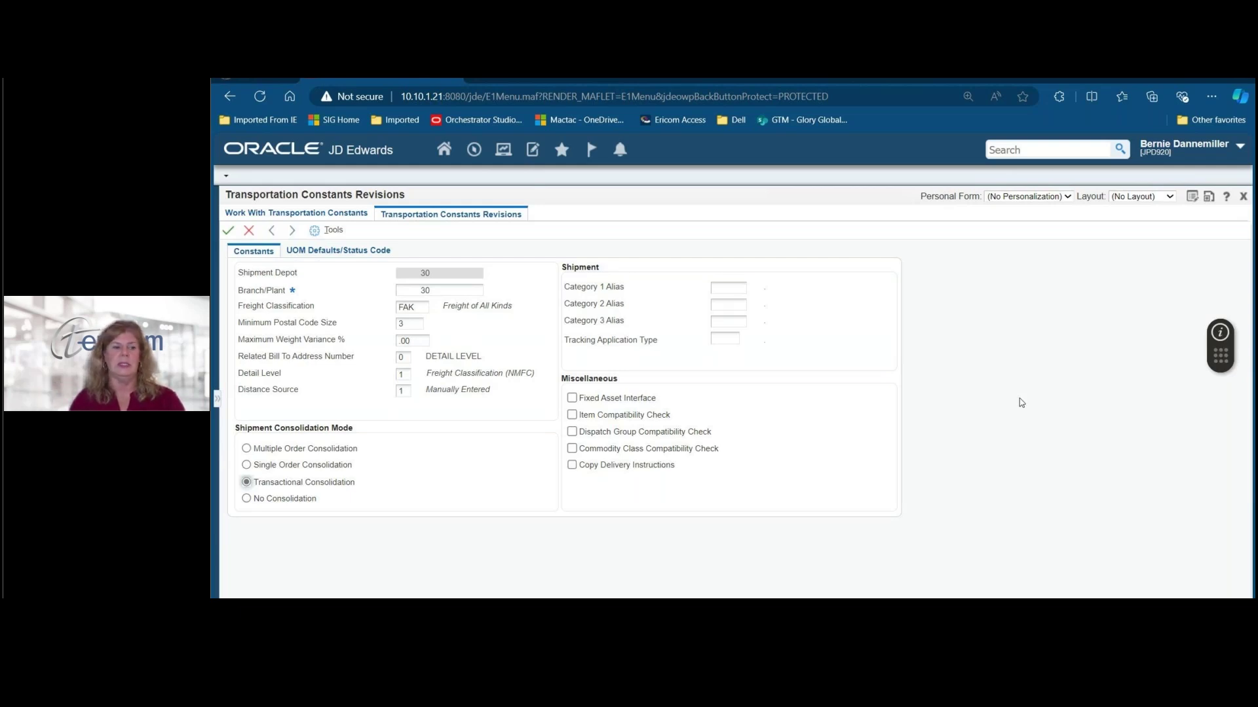
{"action": "left_click", "coordinate": [247, 499]}
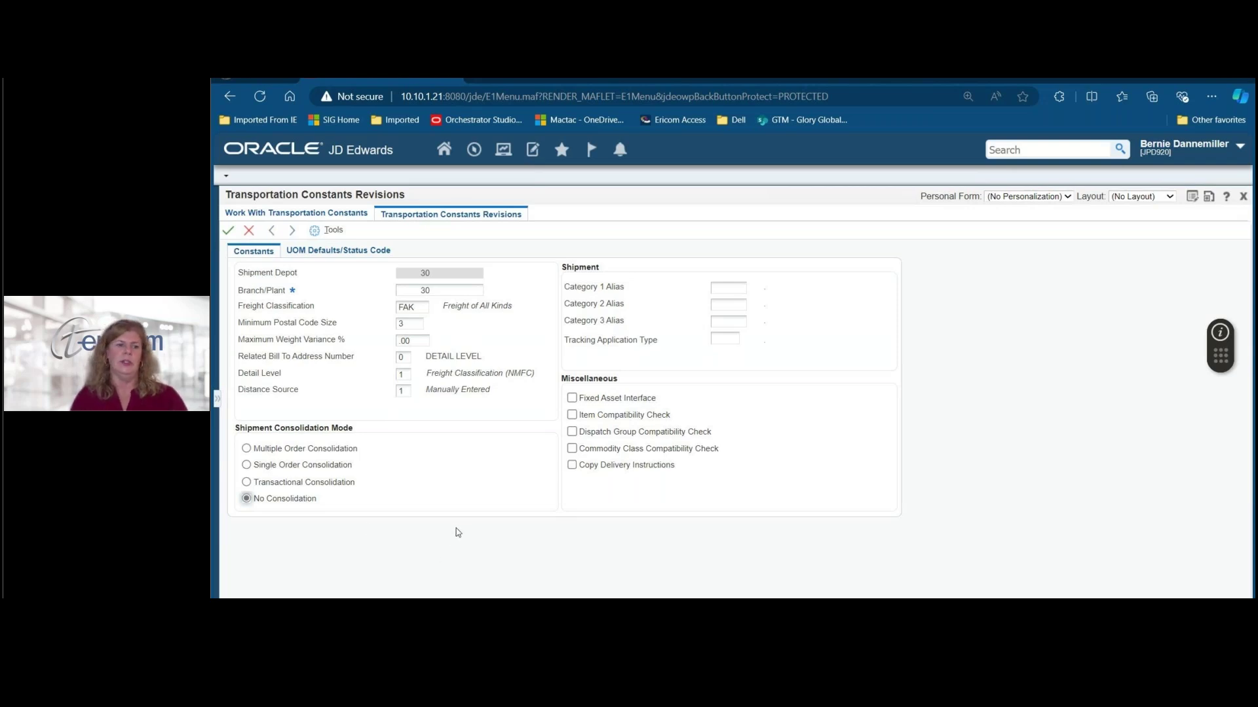
{"action": "left_click", "coordinate": [248, 465]}
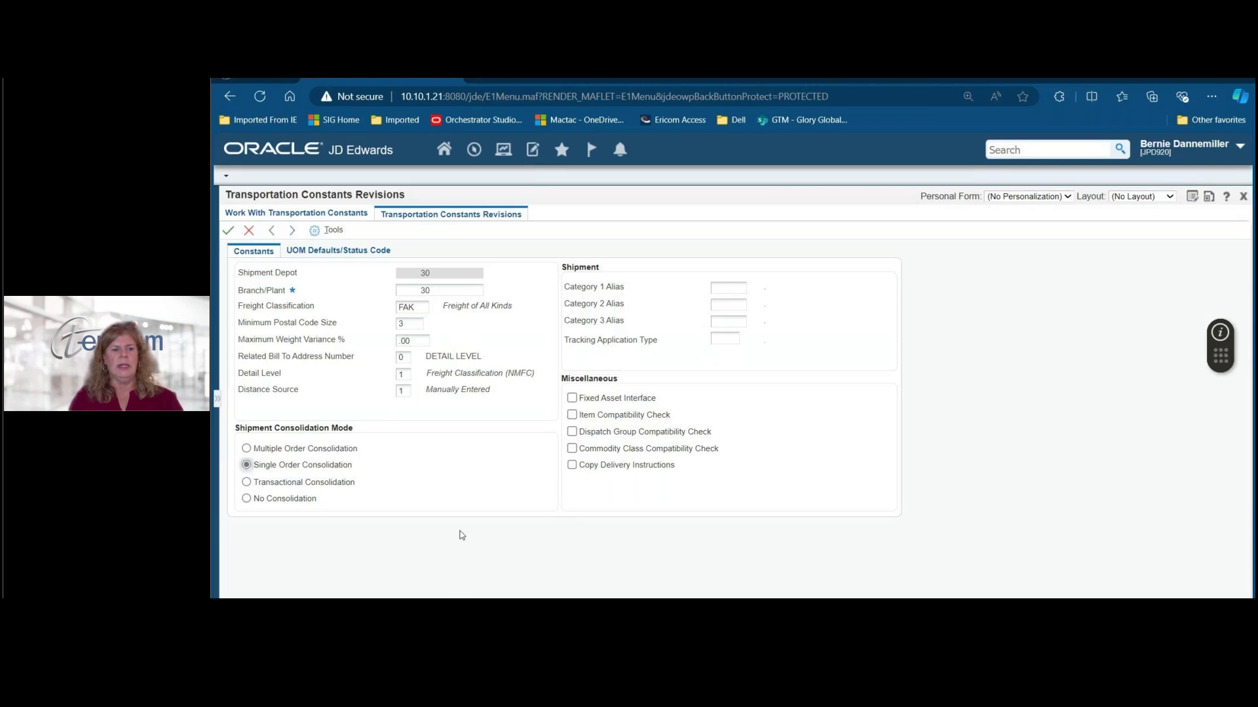
{"action": "left_click", "coordinate": [250, 232]}
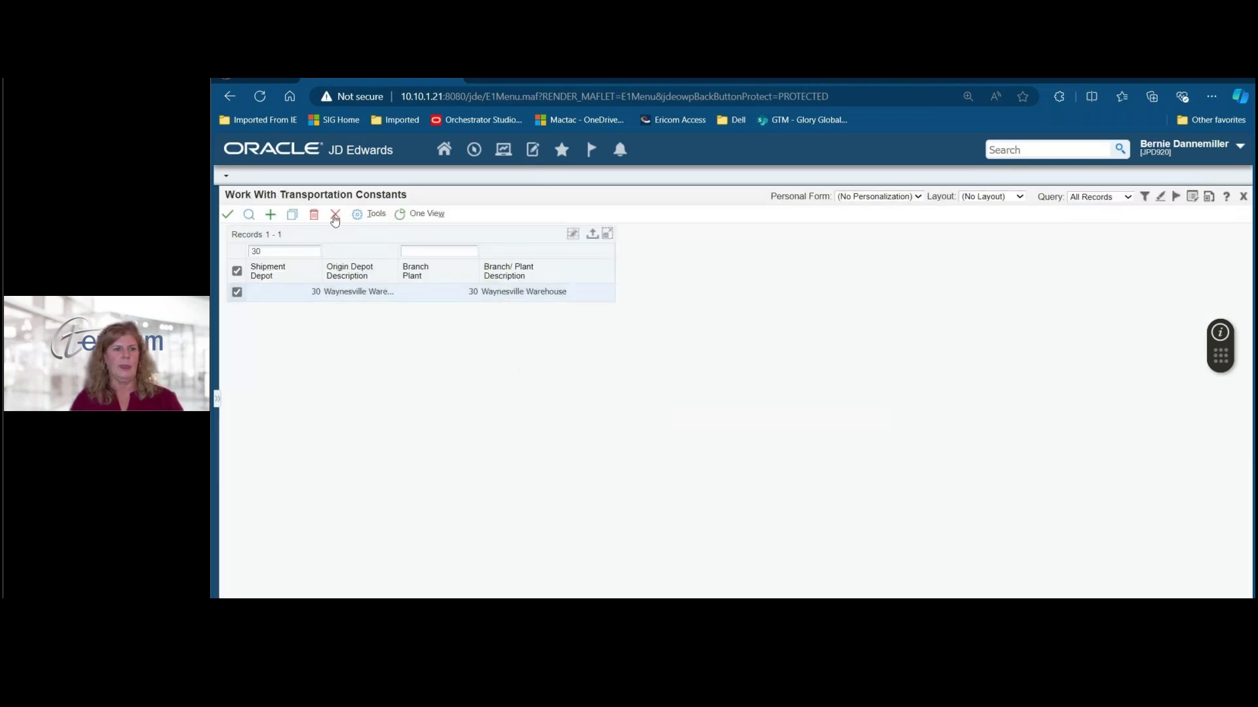
{"action": "left_click", "coordinate": [335, 216]}
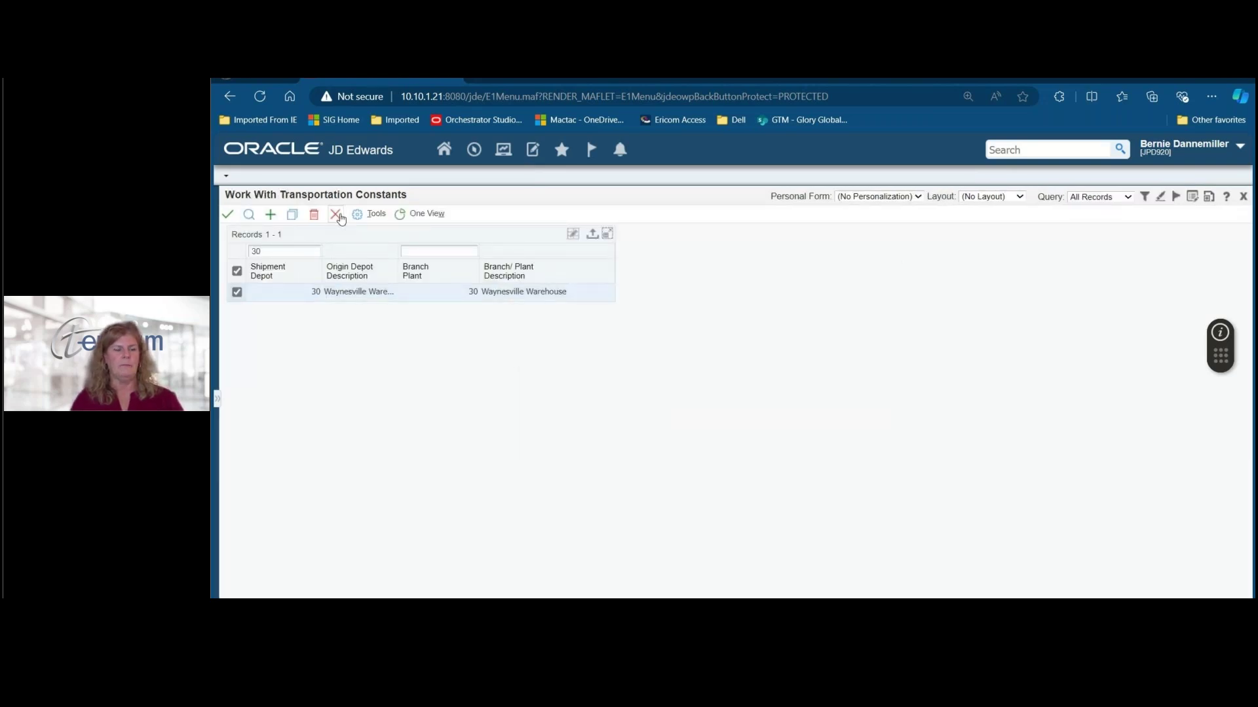
Open the user defined codes application with udc and list the codes for product code 49, type SD.
{"action": "left_click", "coordinate": [475, 150]}
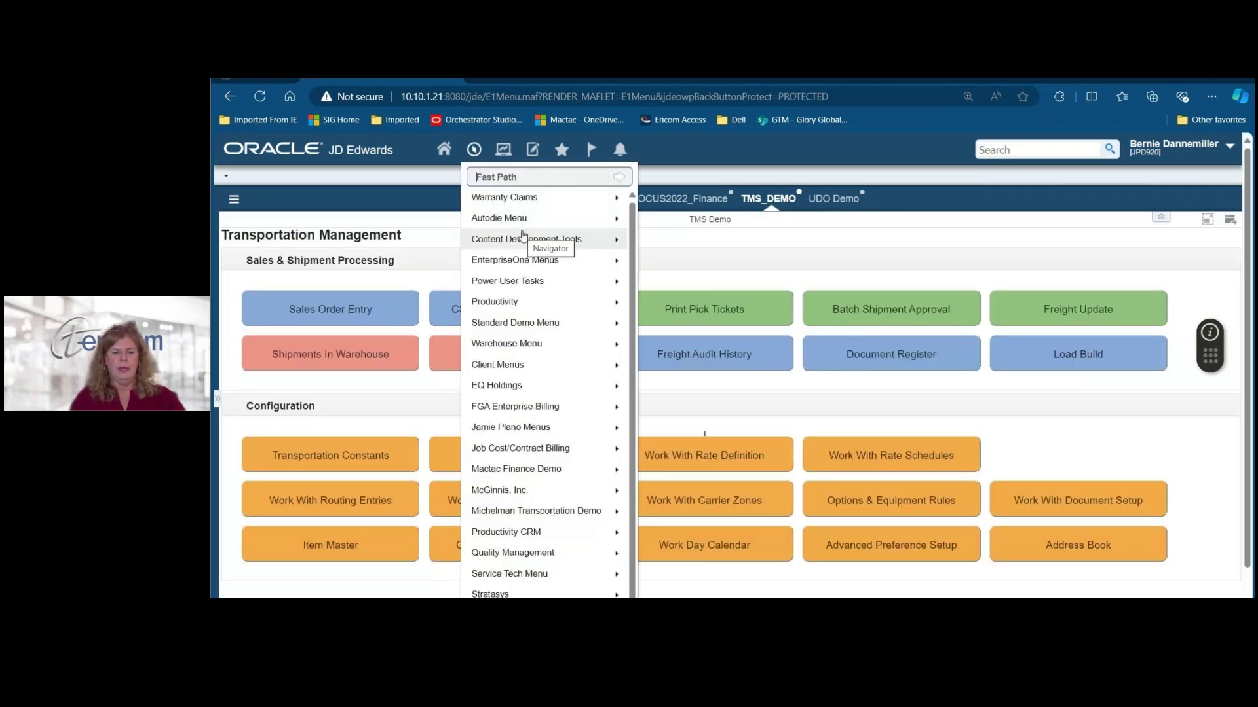
{"action": "type", "text": "udc"}
{"action": "key", "text": "Return"}
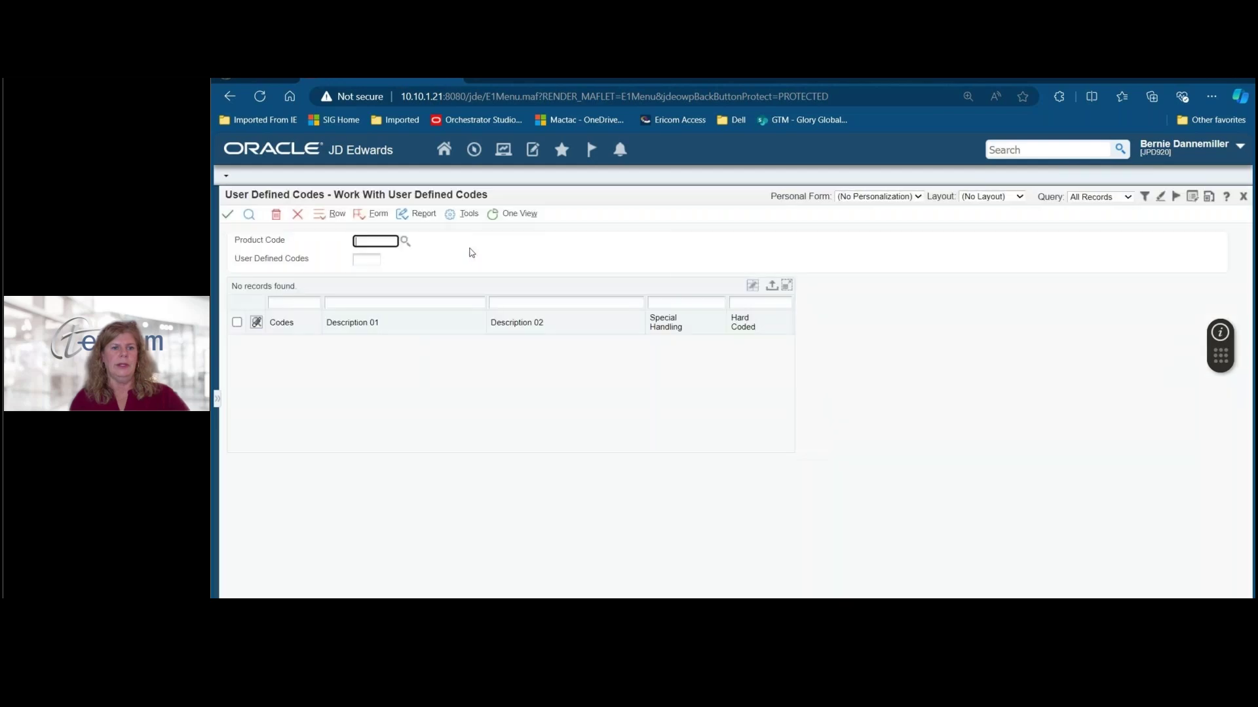
{"action": "type", "text": "49"}
{"action": "key", "text": "Tab"}
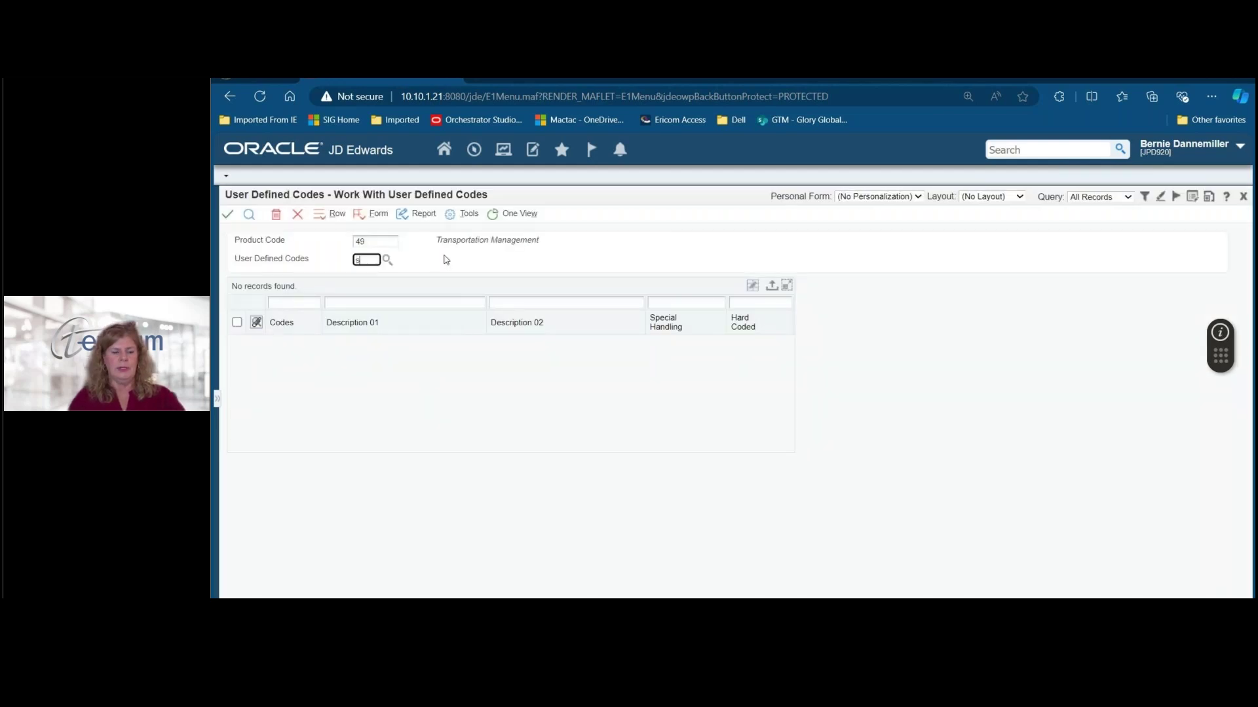
{"action": "type", "text": "SD"}
{"action": "key", "text": "Return"}
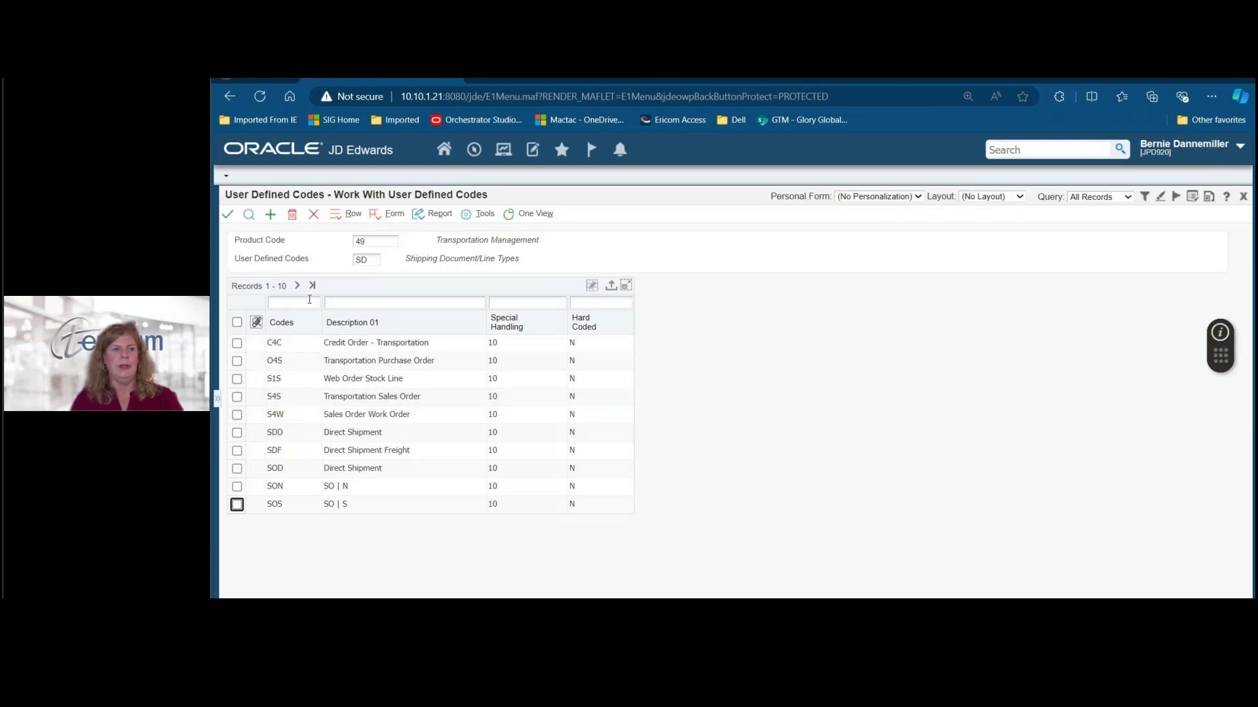
Filter the codes by SO*, delete the SOD Direct Shipment code, and close the user defined codes.
{"action": "left_click", "coordinate": [310, 303]}
{"action": "type", "text": "SO*"}
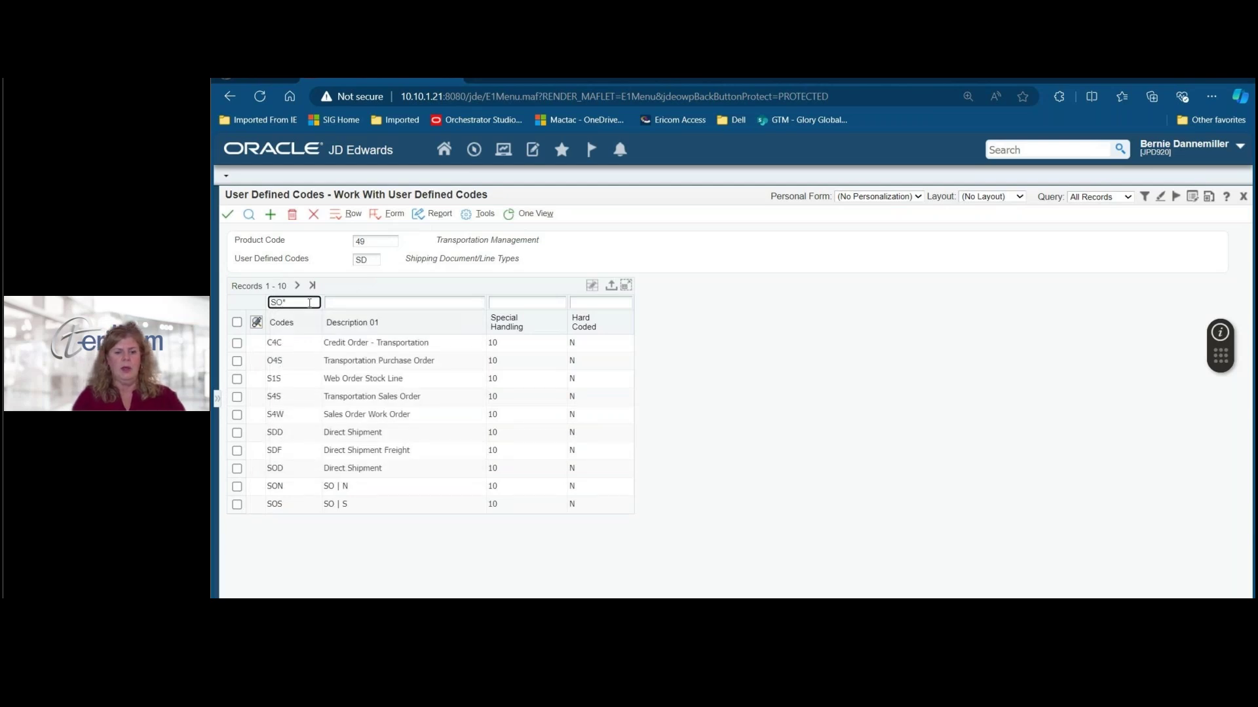
{"action": "key", "text": "Return"}
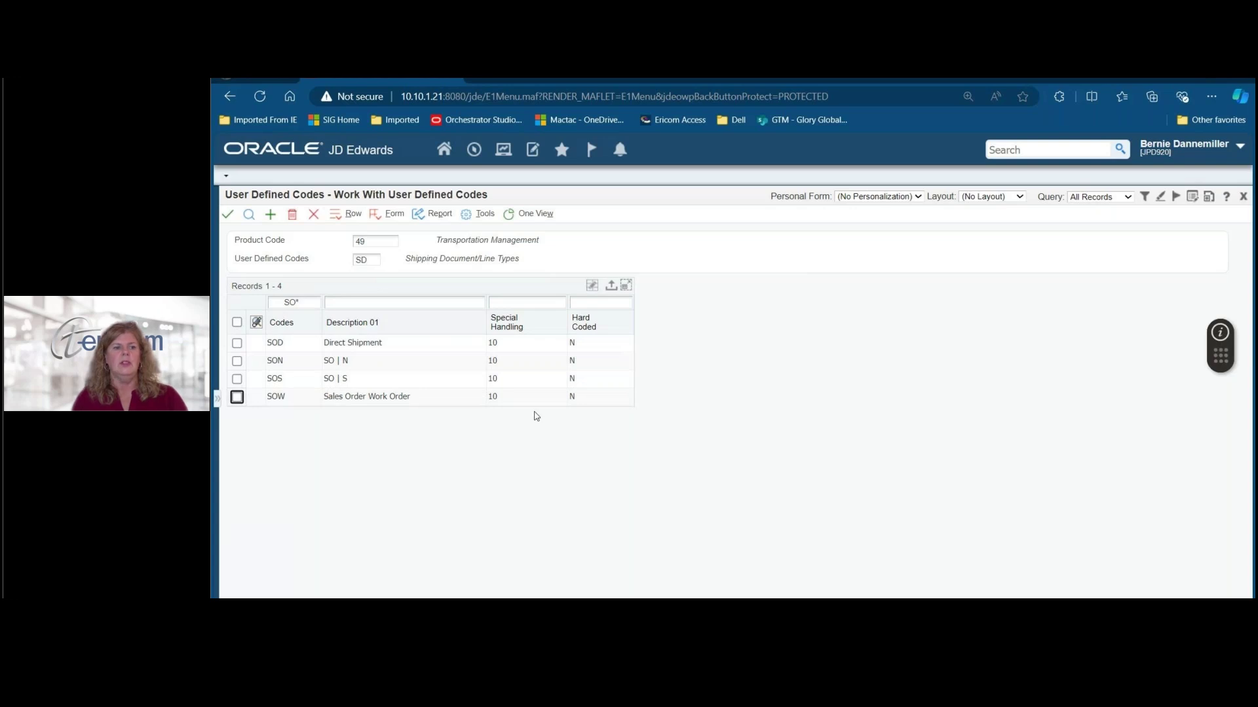
{"action": "left_click", "coordinate": [237, 343]}
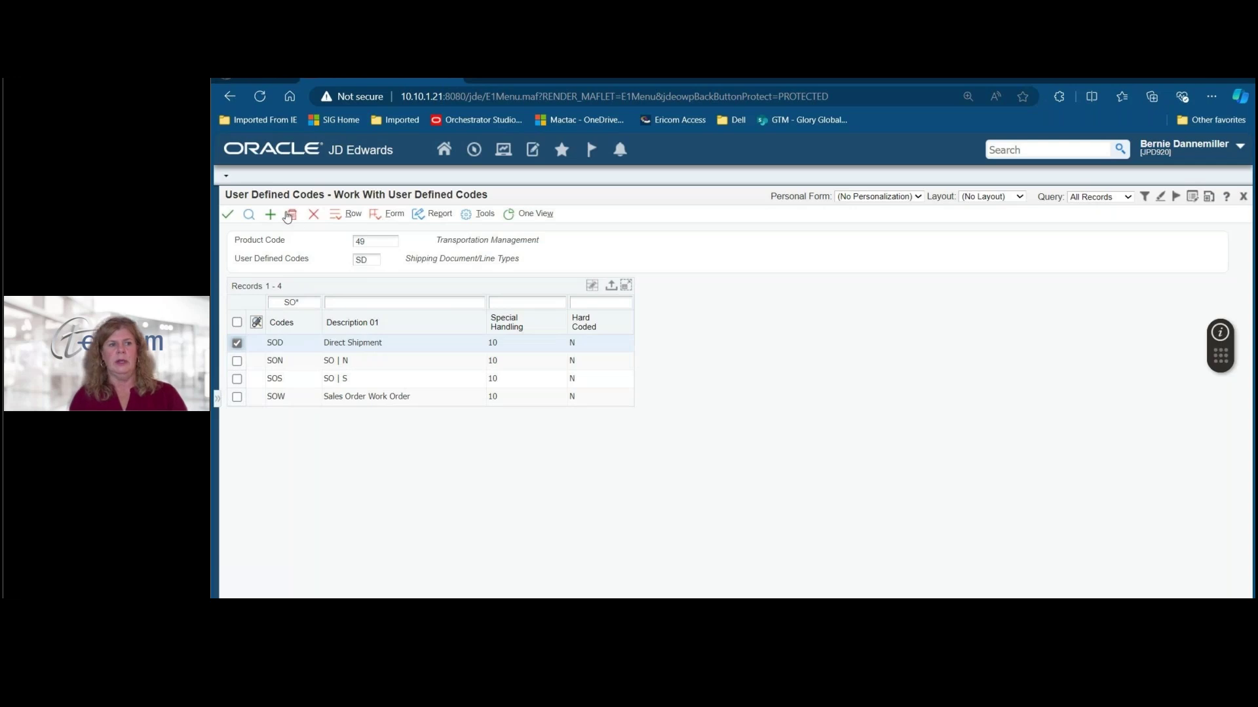
{"action": "left_click", "coordinate": [292, 215]}
{"action": "left_click", "coordinate": [799, 170]}
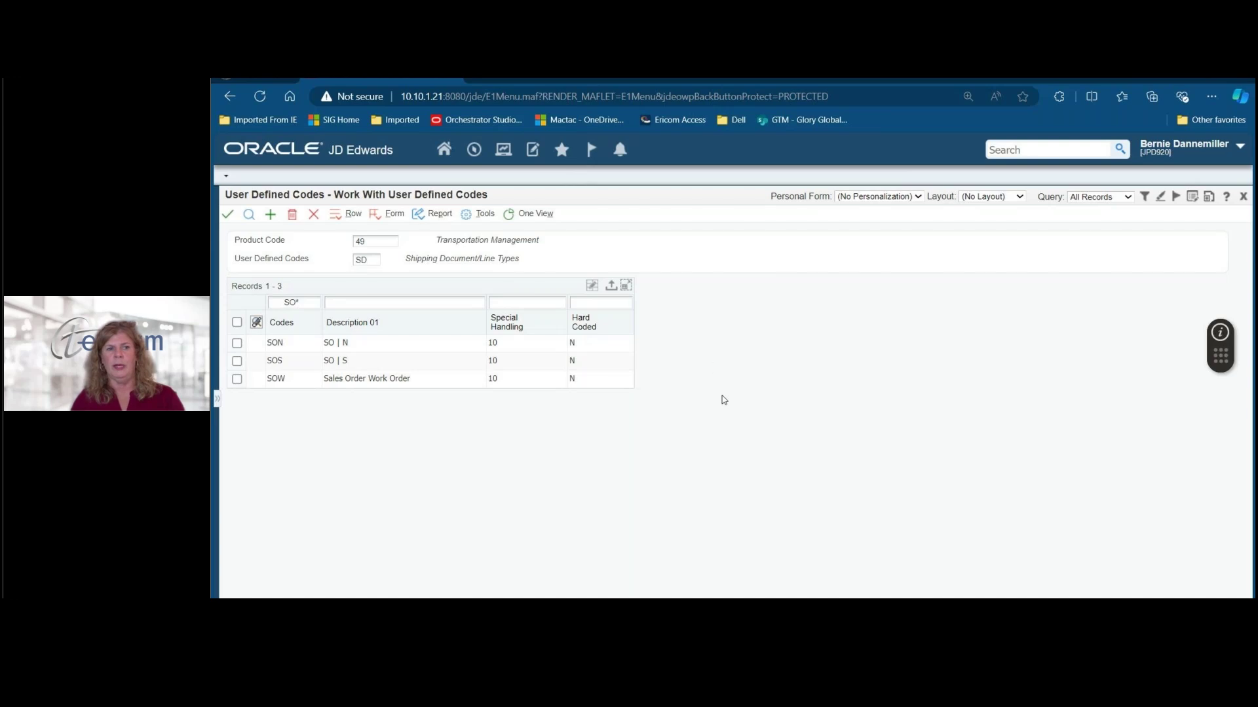
{"action": "left_click", "coordinate": [313, 216]}
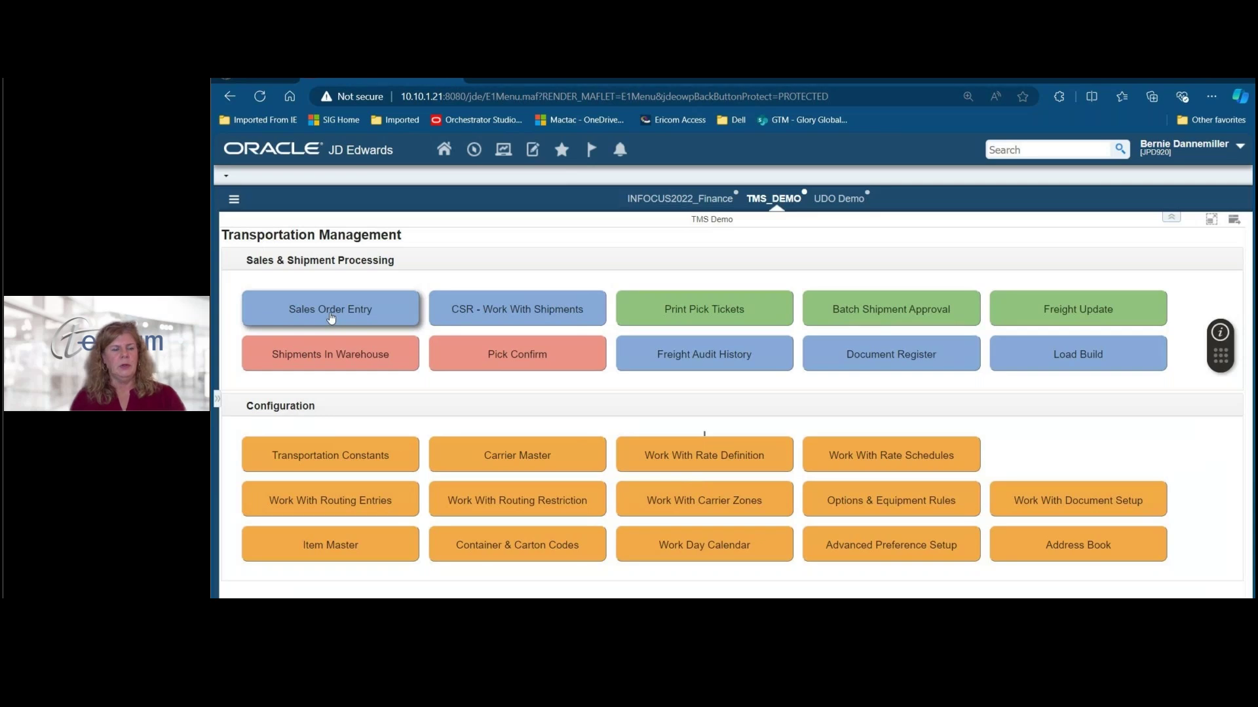
Start a new sales order and enter the customer's ship-to number and the customer PO number in its header.
{"action": "left_click", "coordinate": [331, 317]}
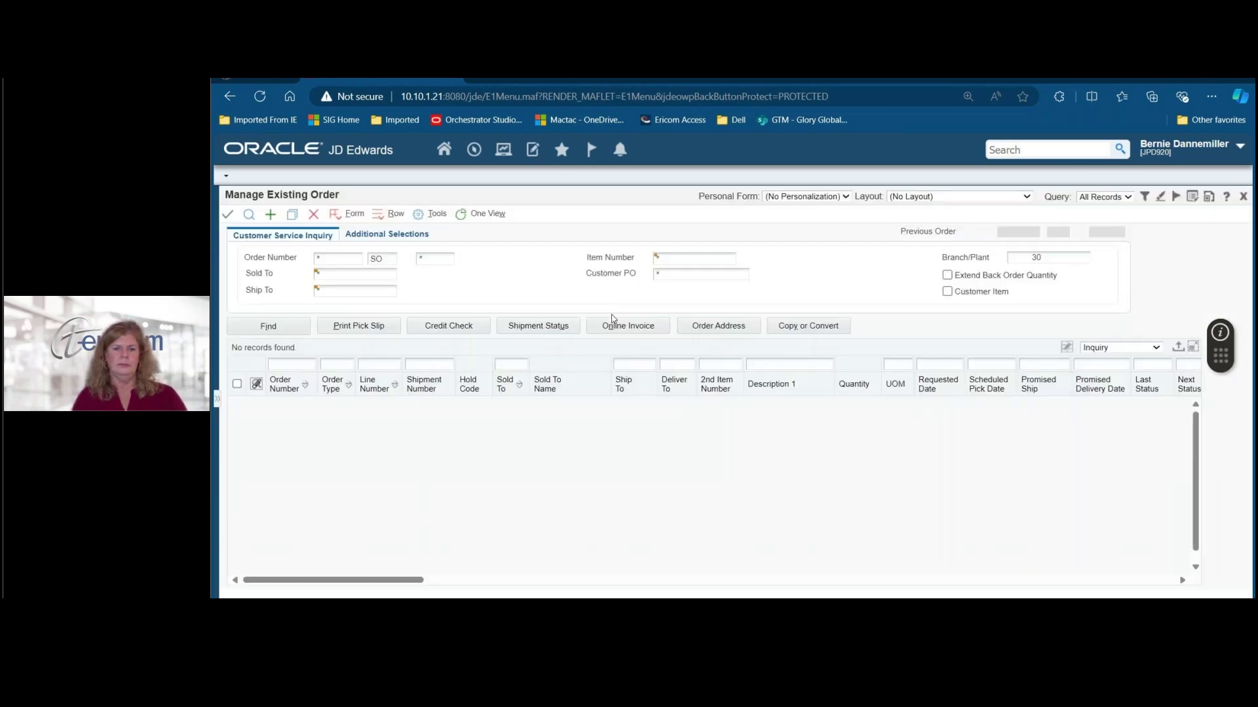
{"action": "left_click", "coordinate": [270, 215]}
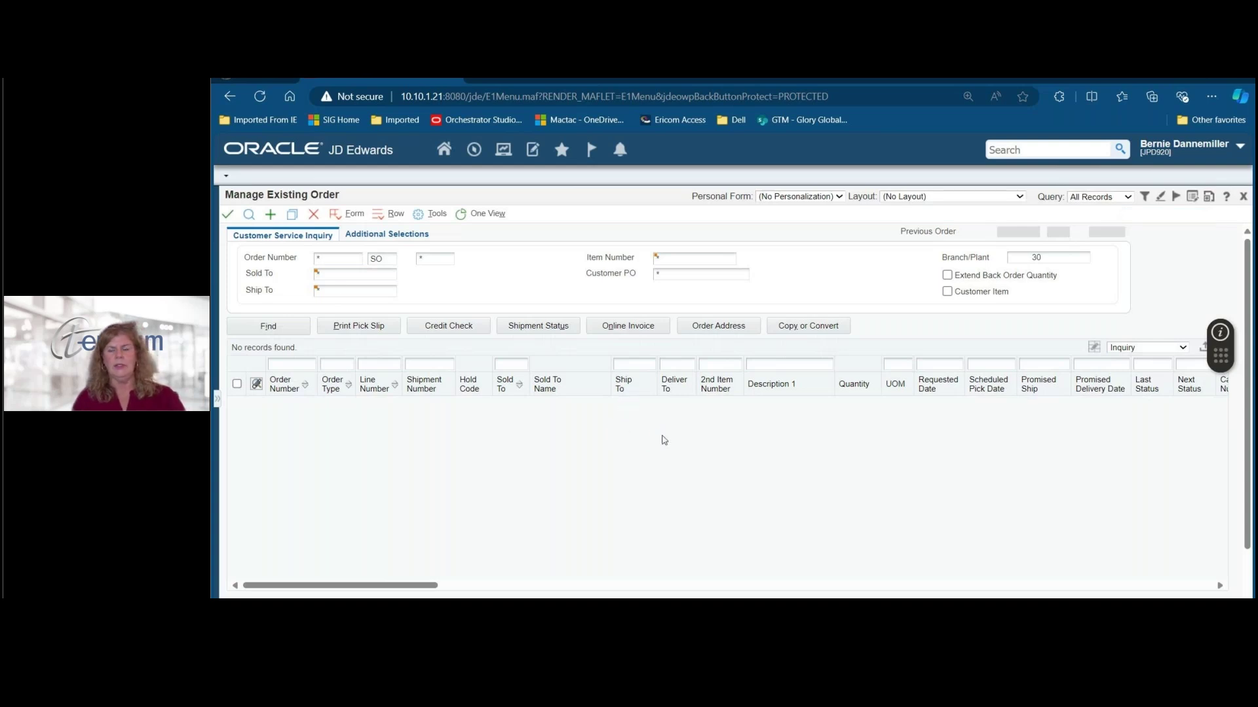
{"action": "key", "text": "Tab"}
{"action": "type", "text": "4242"}
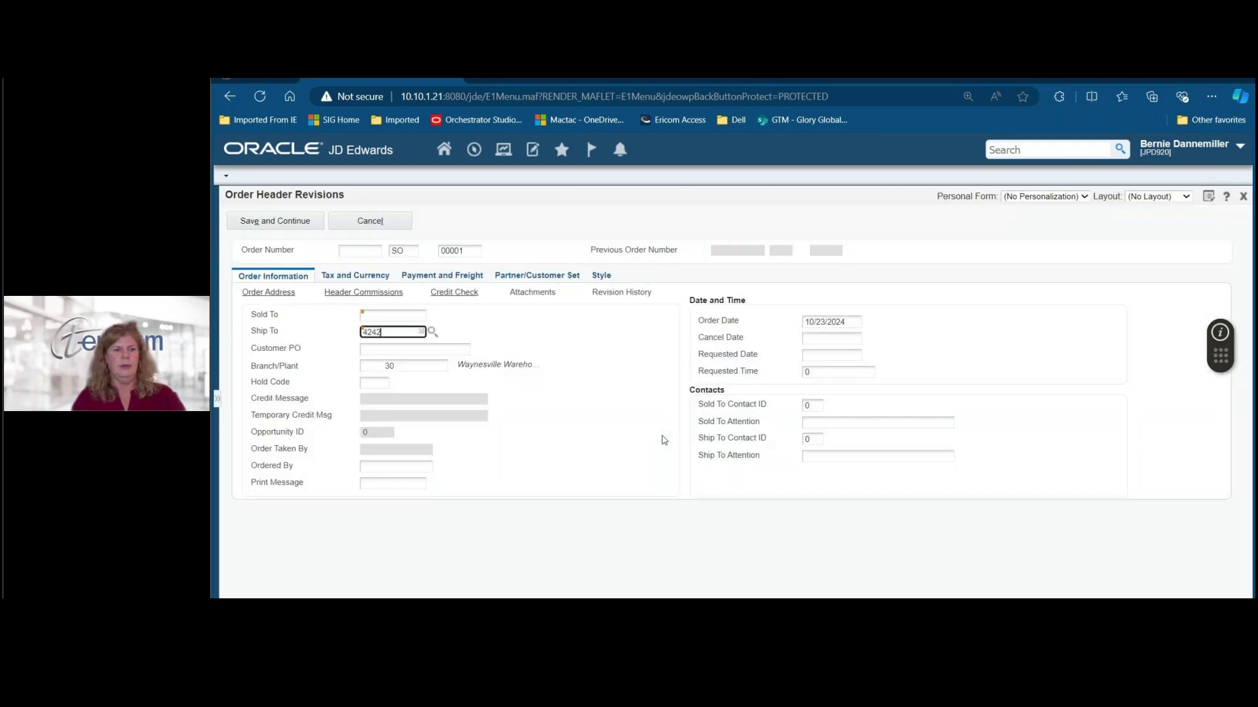
{"action": "key", "text": "Tab"}
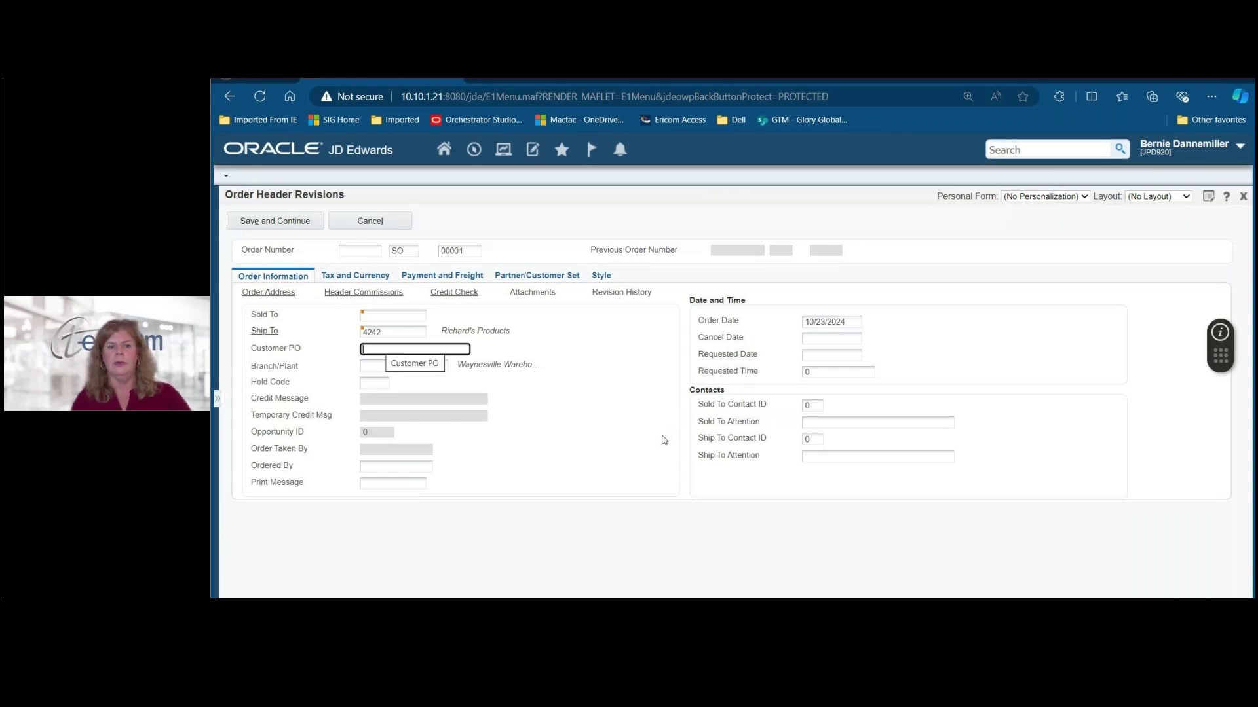
{"action": "type", "text": "Demo1000"}
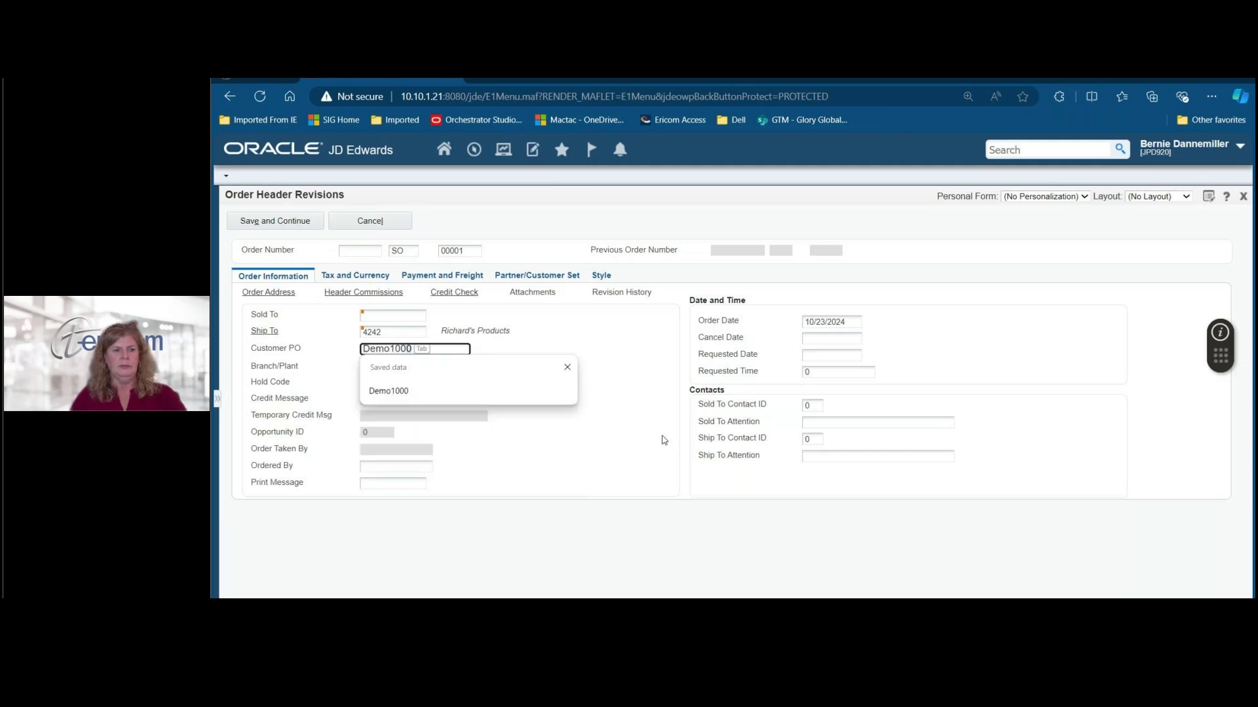
{"action": "key", "text": "Tab"}
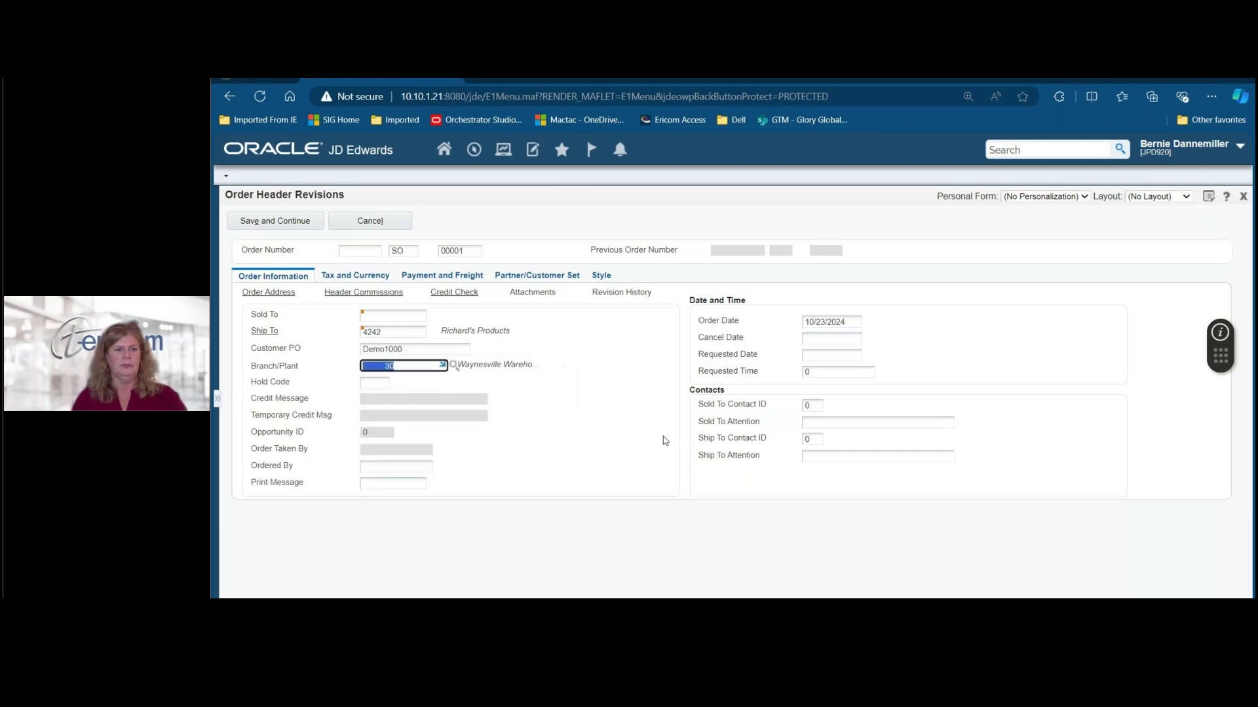
Set the order's requested date to 11/06/2024 and open its payment and freight details.
{"action": "left_click", "coordinate": [822, 356]}
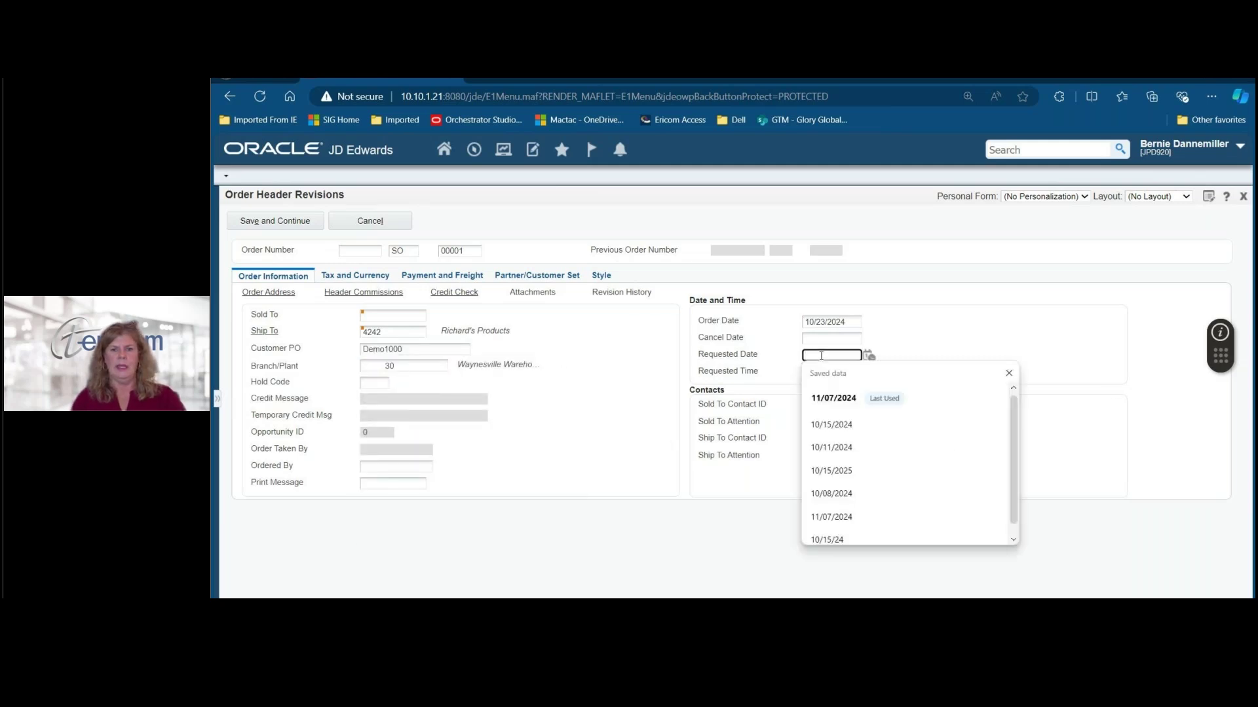
{"action": "type", "text": "11"}
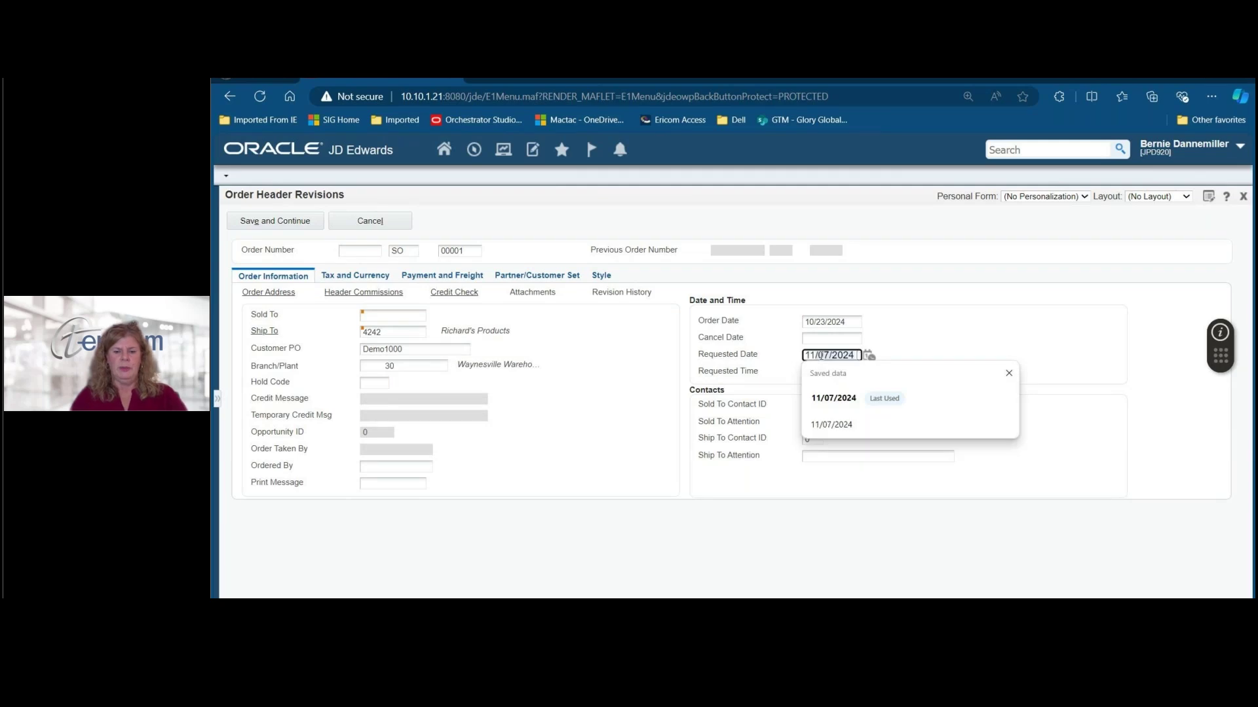
{"action": "type", "text": "/06"}
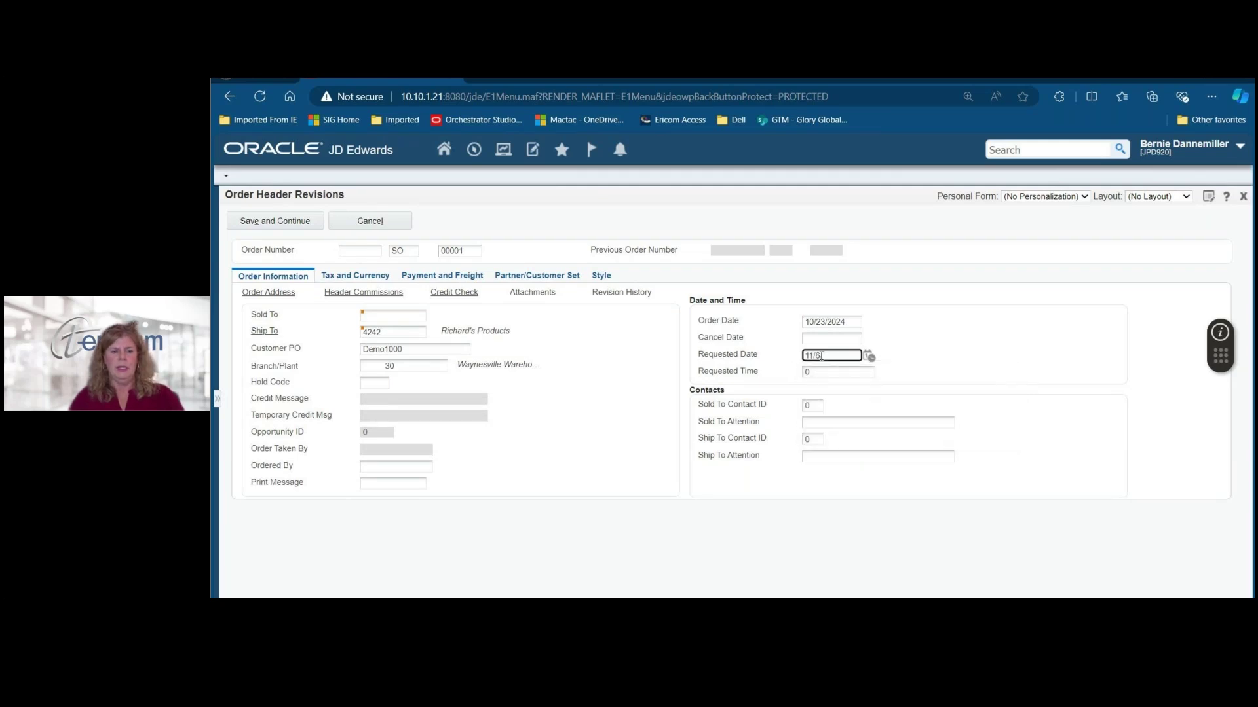
{"action": "type", "text": "/2024"}
{"action": "key", "text": "Tab"}
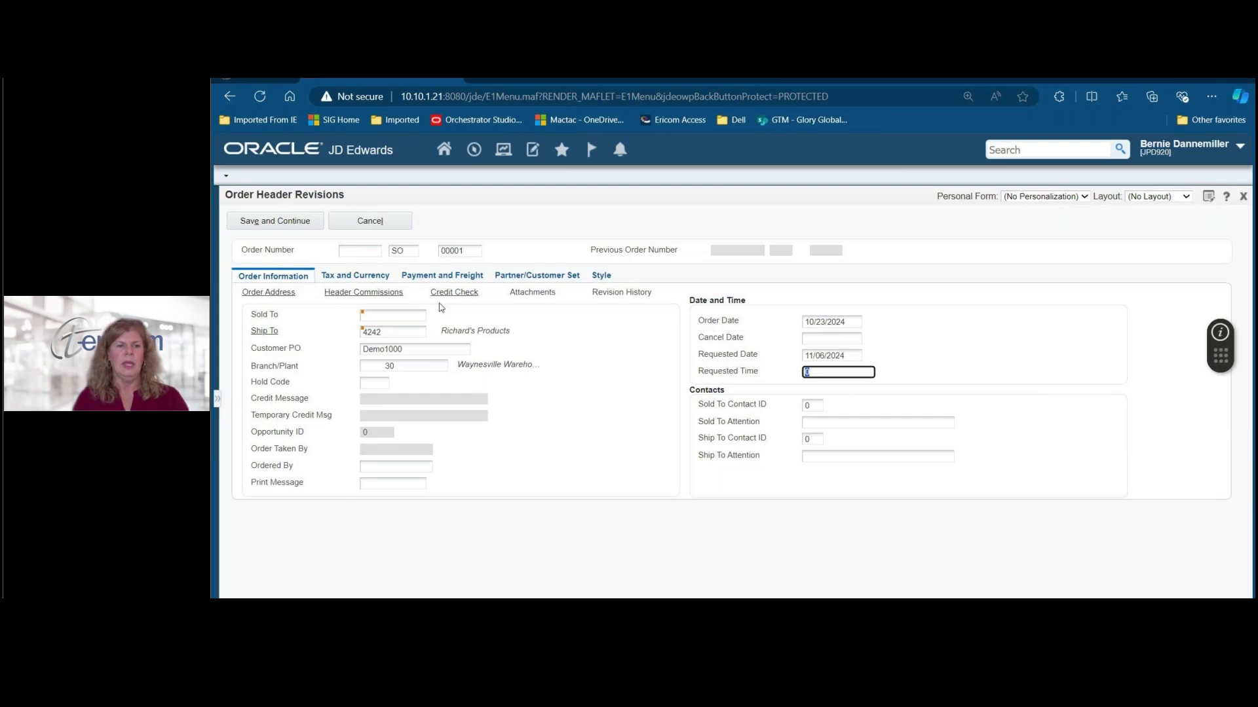
{"action": "left_click", "coordinate": [450, 278]}
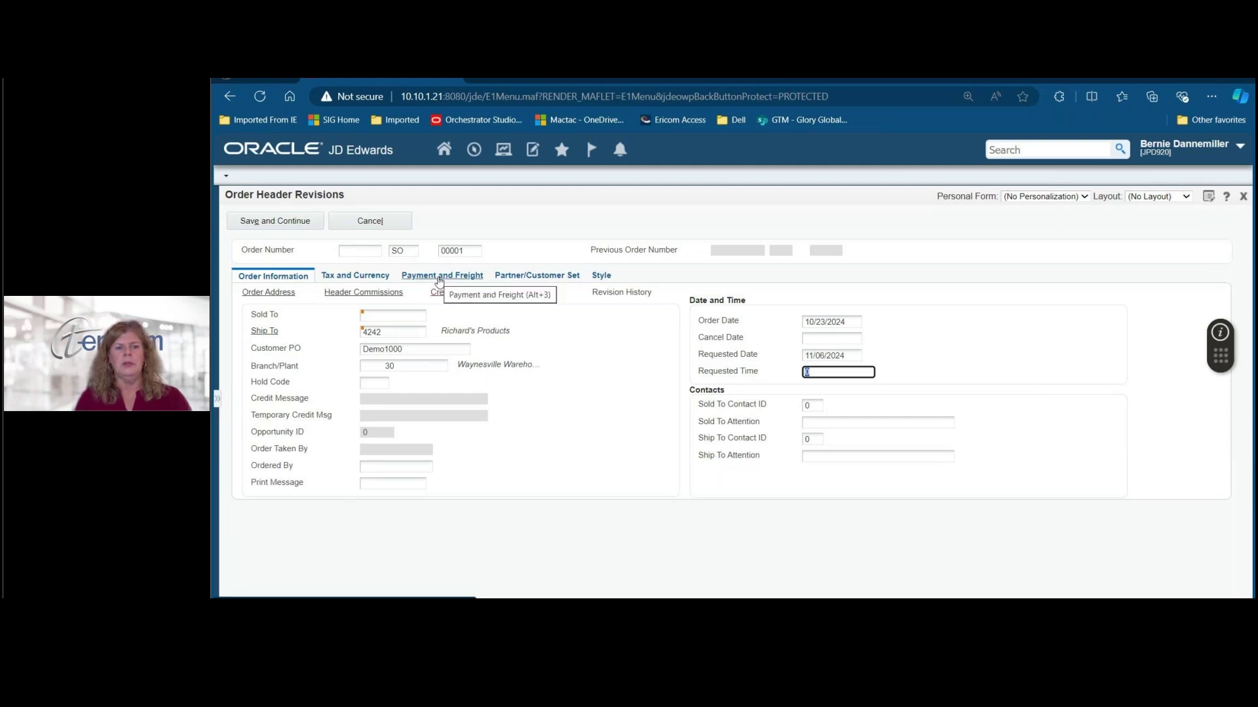
{"action": "left_click", "coordinate": [439, 281]}
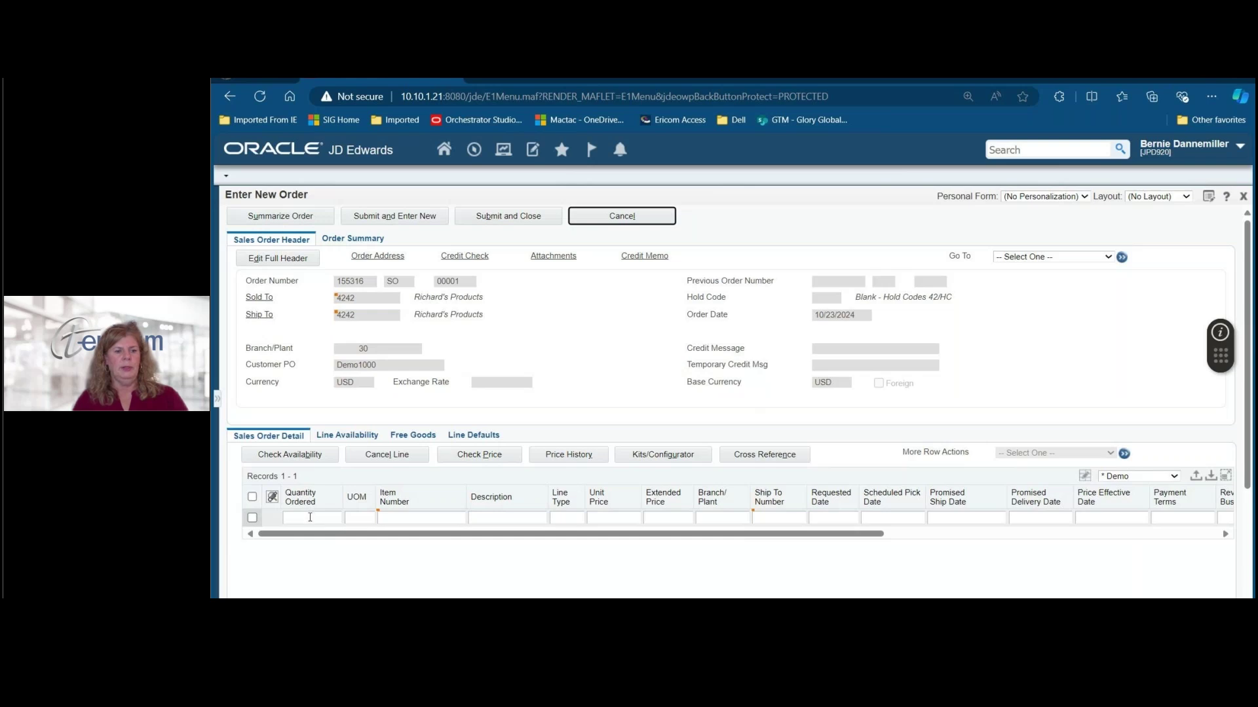
Enter an order detail line with quantity 1 of item 210.
{"action": "left_click", "coordinate": [310, 517]}
{"action": "type", "text": "1"}
{"action": "key", "text": "Tab"}
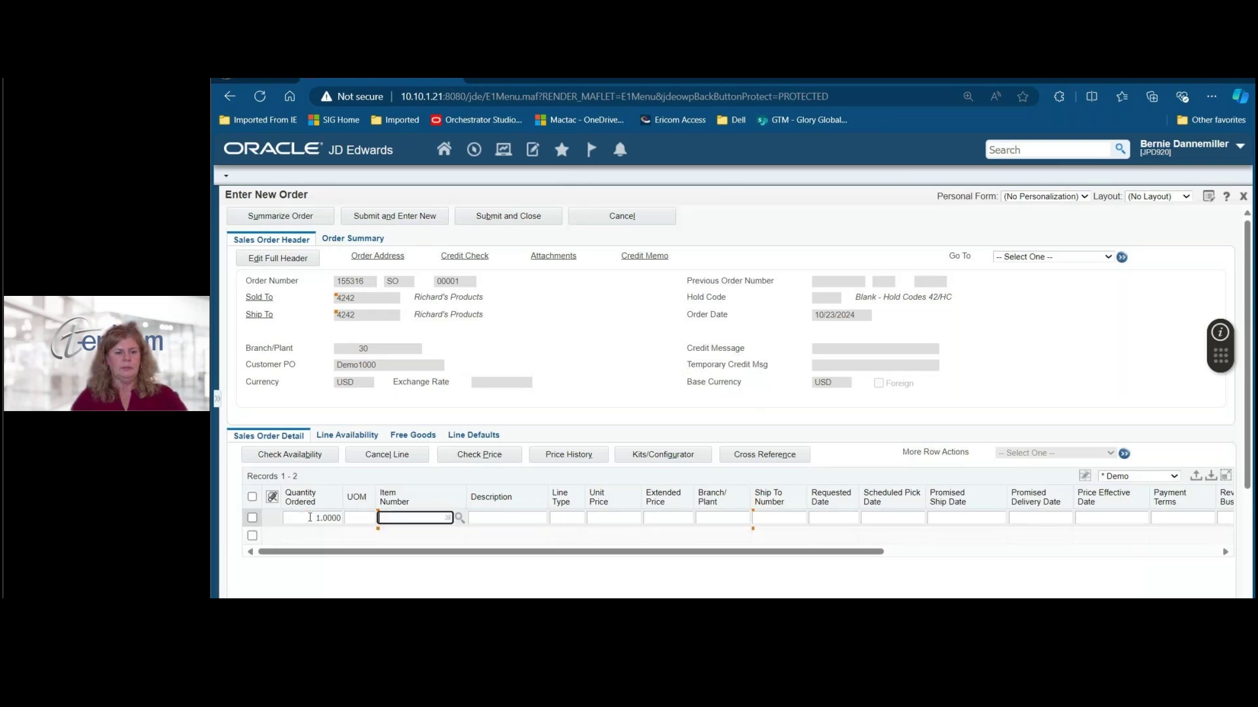
{"action": "type", "text": "210"}
{"action": "key", "text": "Tab"}
{"action": "left_click", "coordinate": [331, 544]}
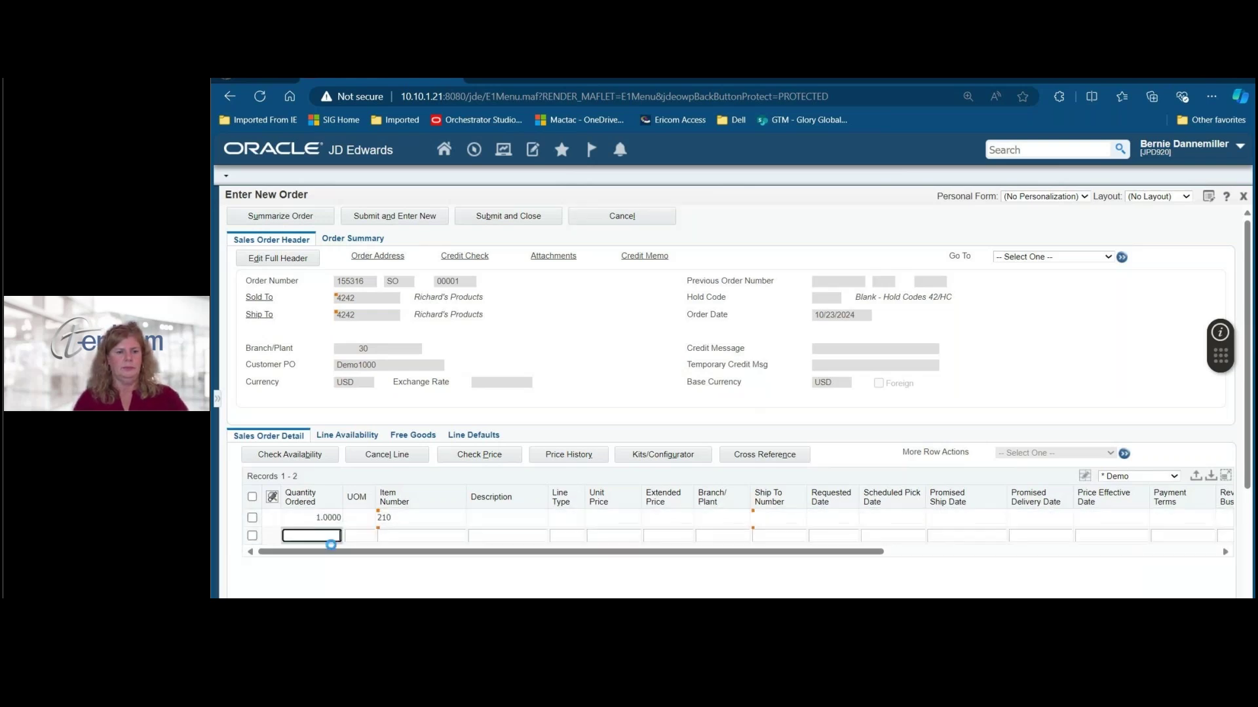
Add a second order detail line with quantity 1 of item 220.
{"action": "type", "text": "1"}
{"action": "key", "text": "Tab"}
{"action": "type", "text": "220"}
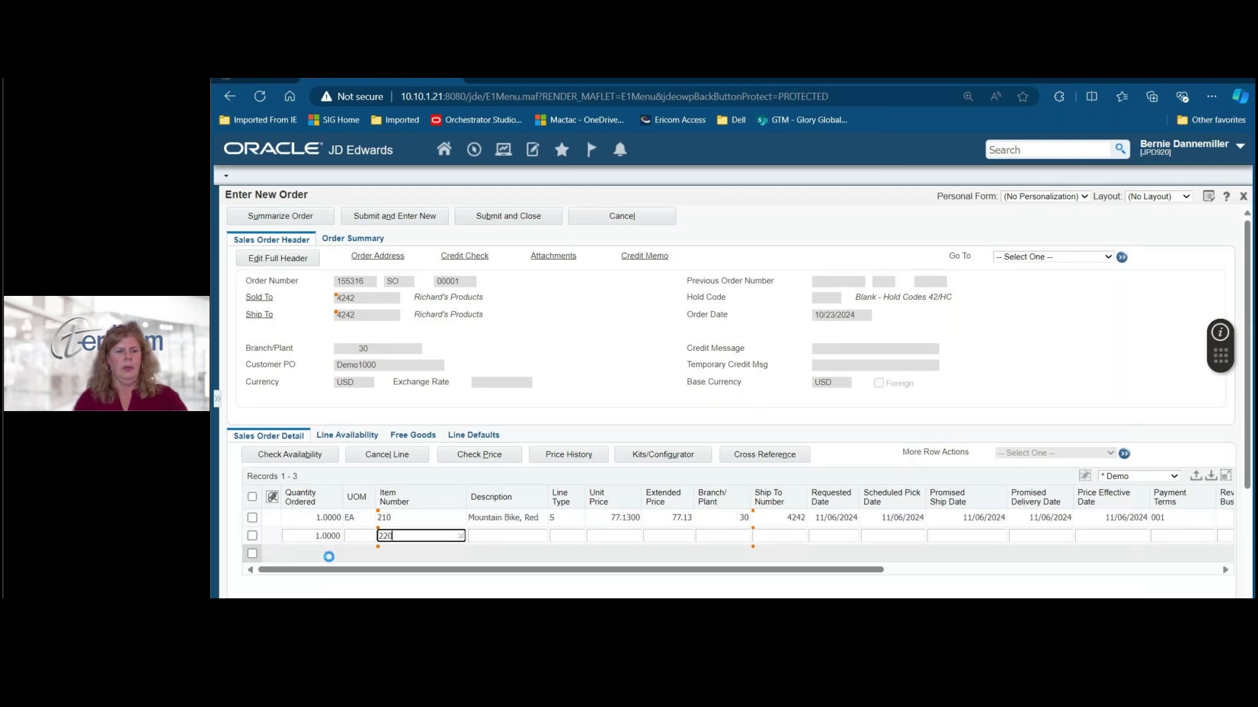
{"action": "left_click", "coordinate": [333, 554]}
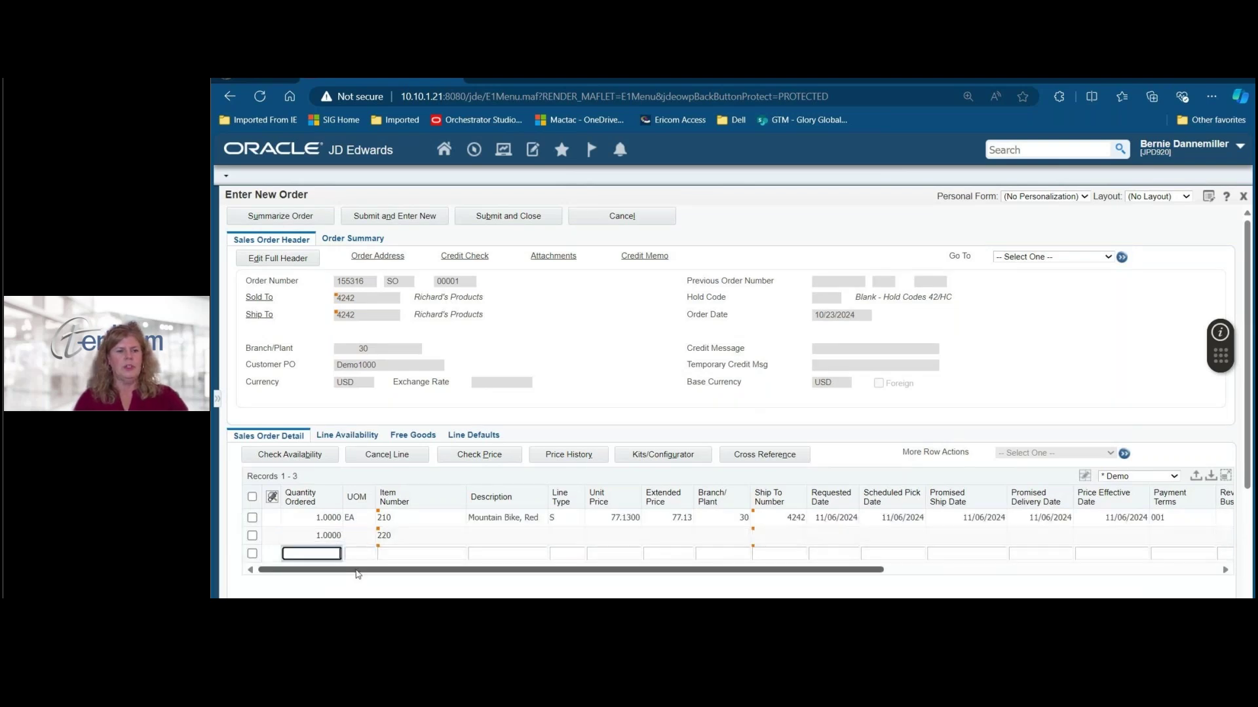
Add a third order detail line with quantity 1 of item LABOR at a unit price of 75.
{"action": "type", "text": "1"}
{"action": "key", "text": "Tab"}
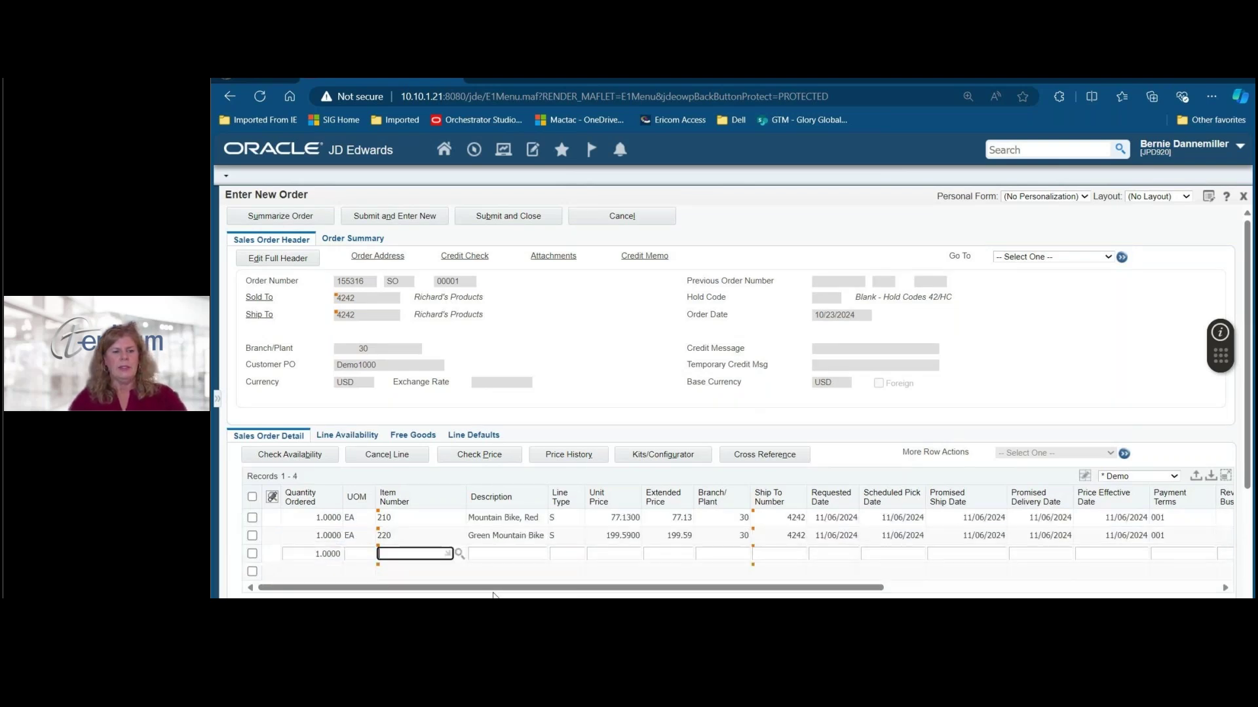
{"action": "type", "text": "labor"}
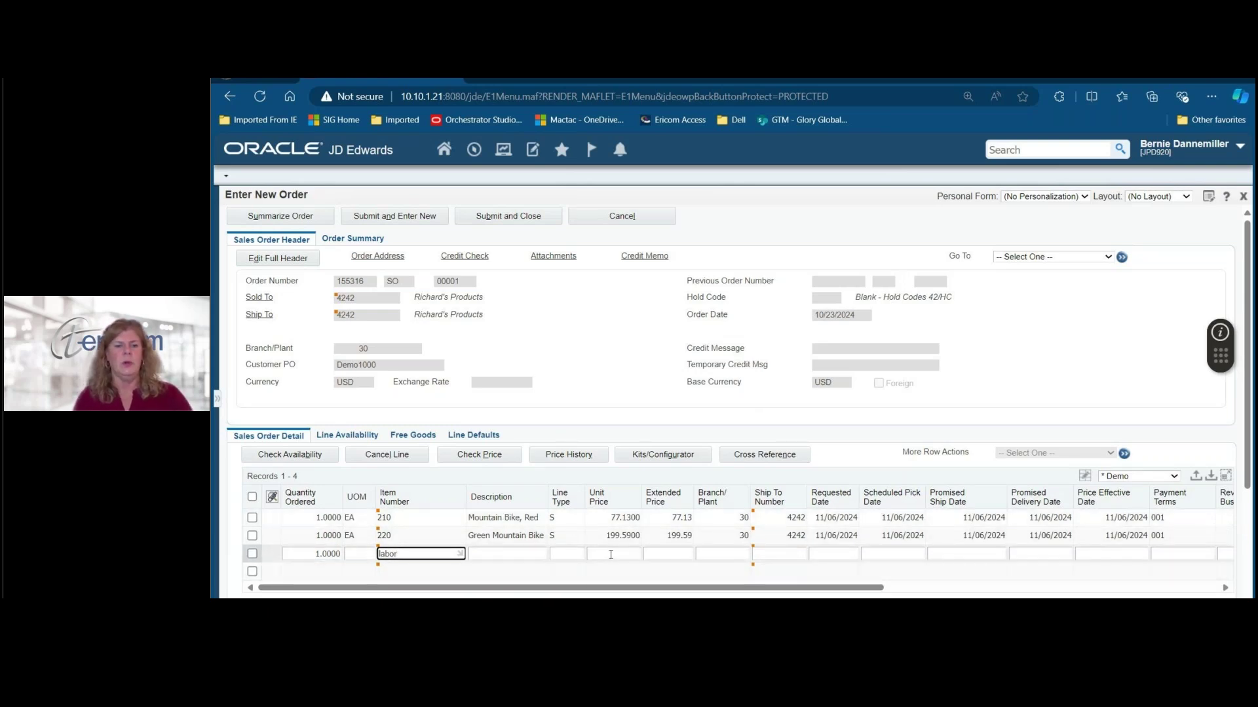
{"action": "left_click", "coordinate": [609, 553]}
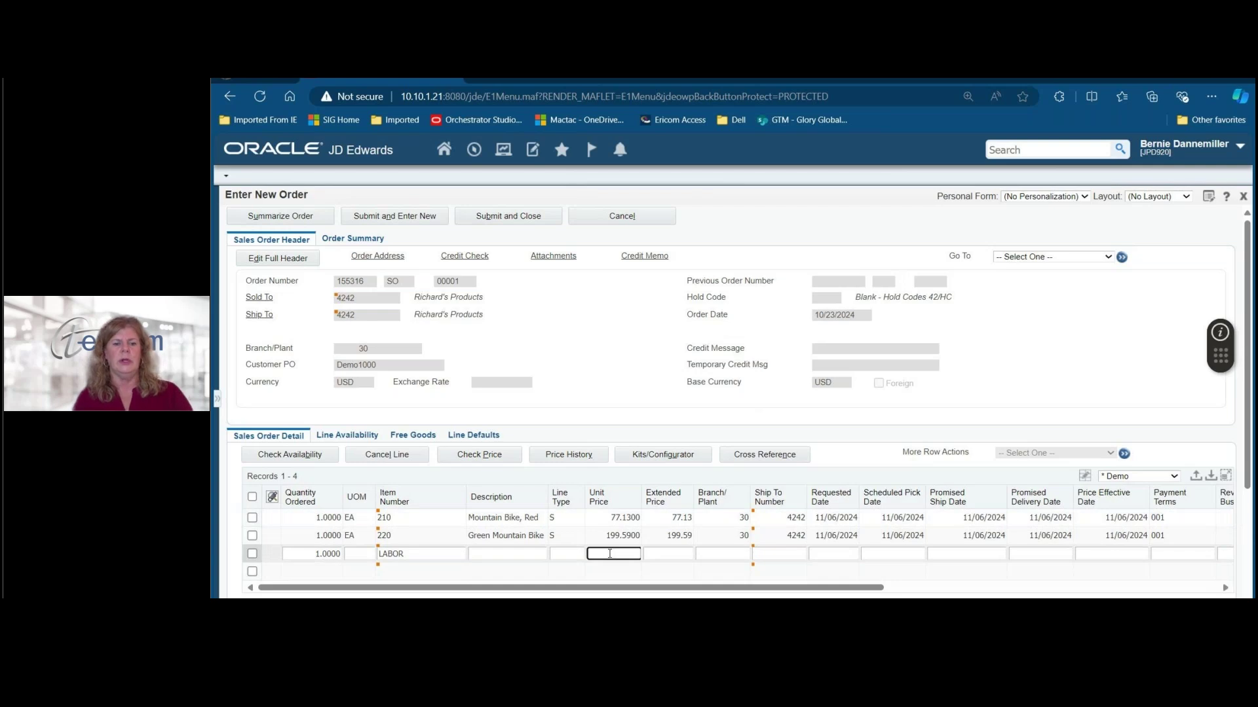
{"action": "type", "text": "75"}
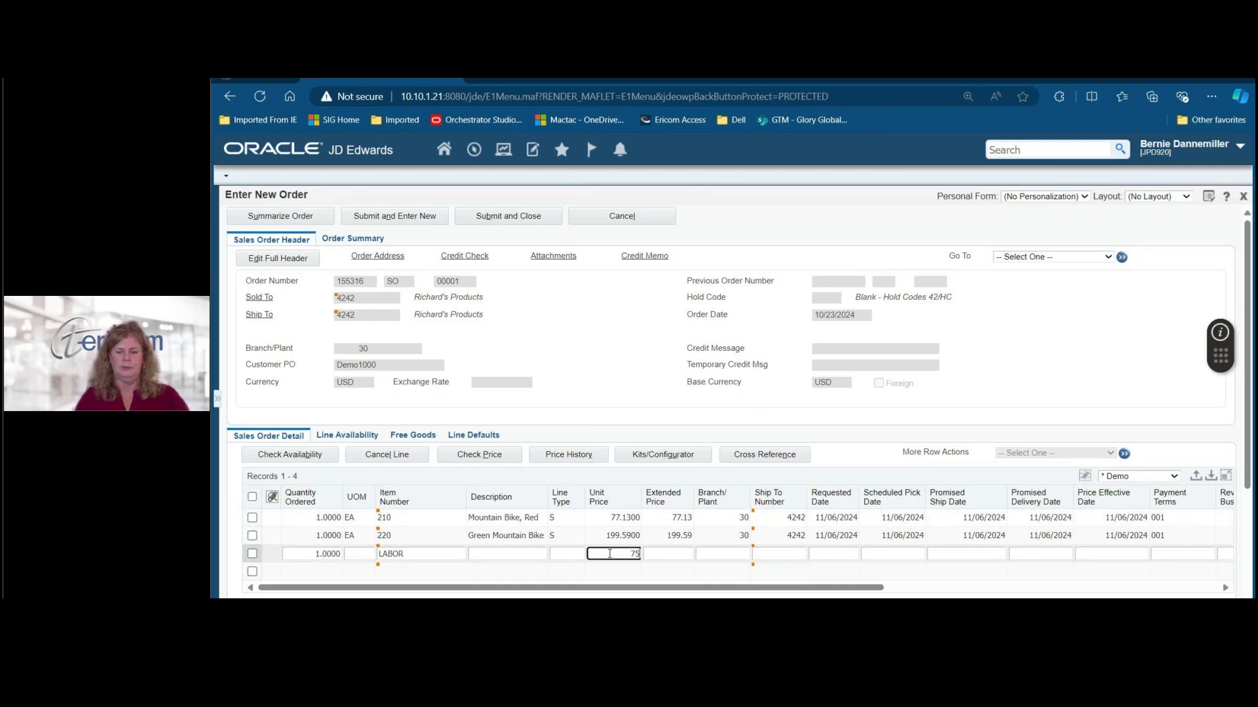
{"action": "key", "text": "Down"}
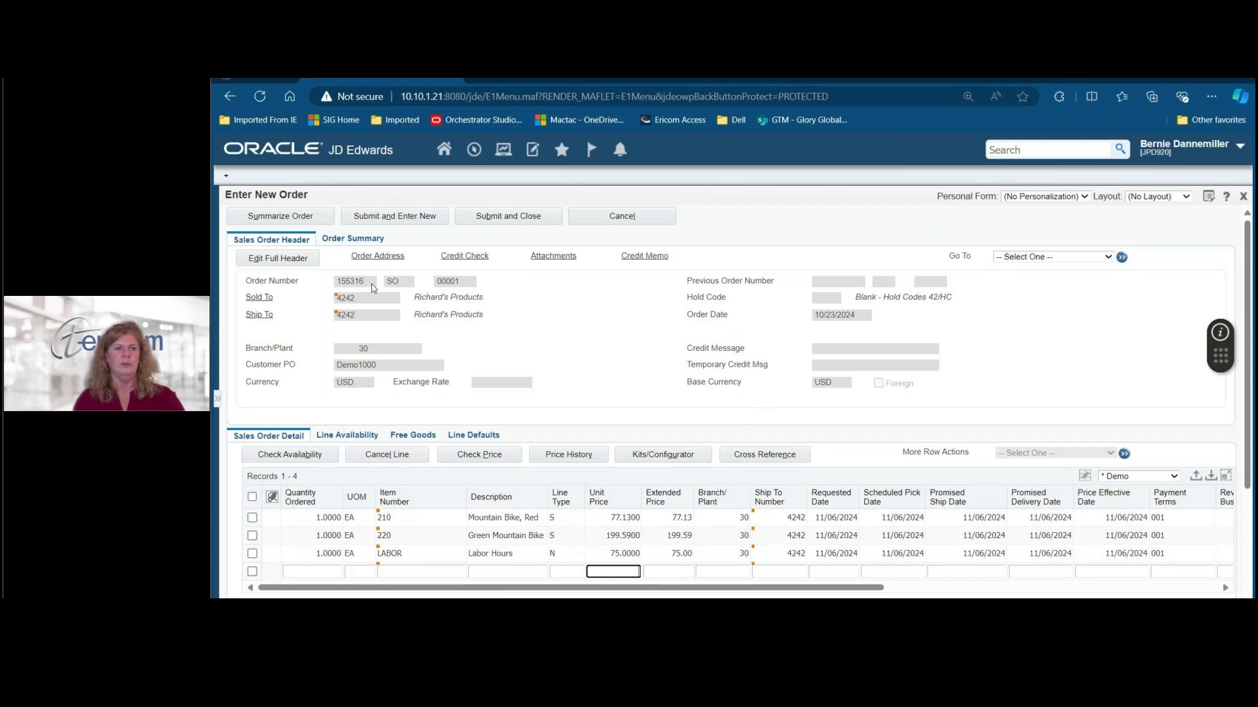
Copy the new order's number, then submit and close the sales order.
{"action": "double_click", "coordinate": [357, 282]}
{"action": "key", "text": "ctrl+c"}
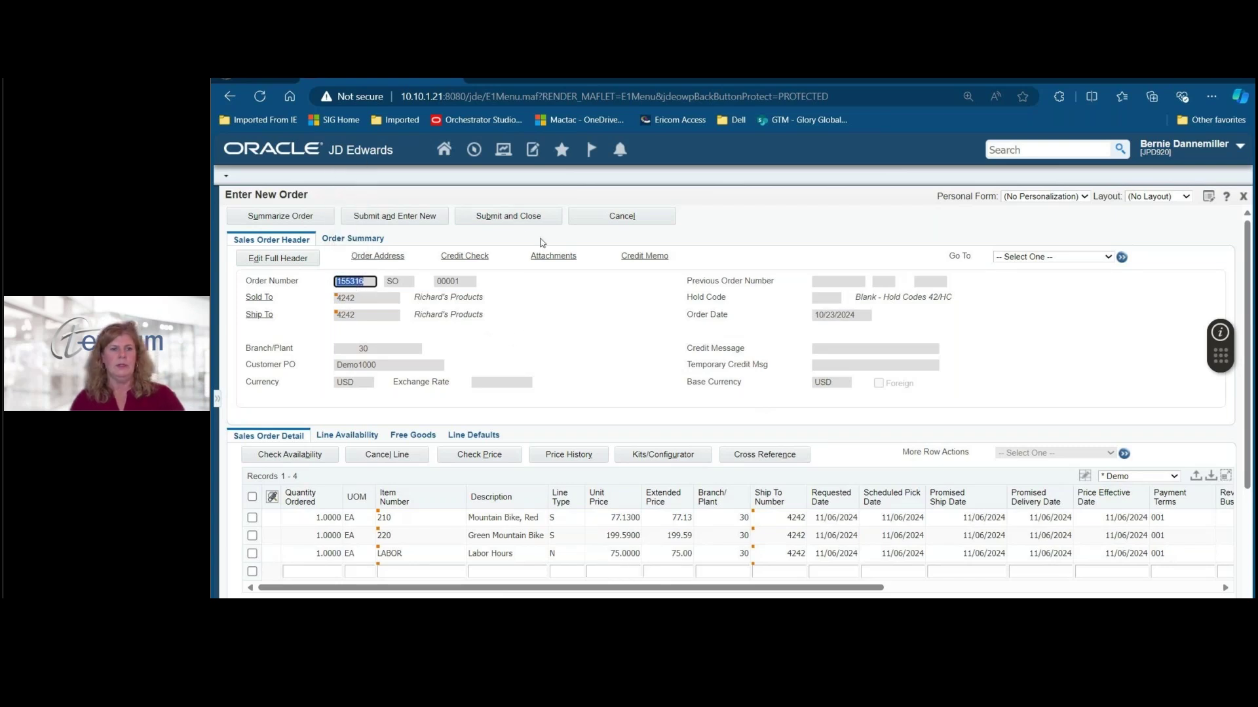
{"action": "left_click", "coordinate": [522, 218]}
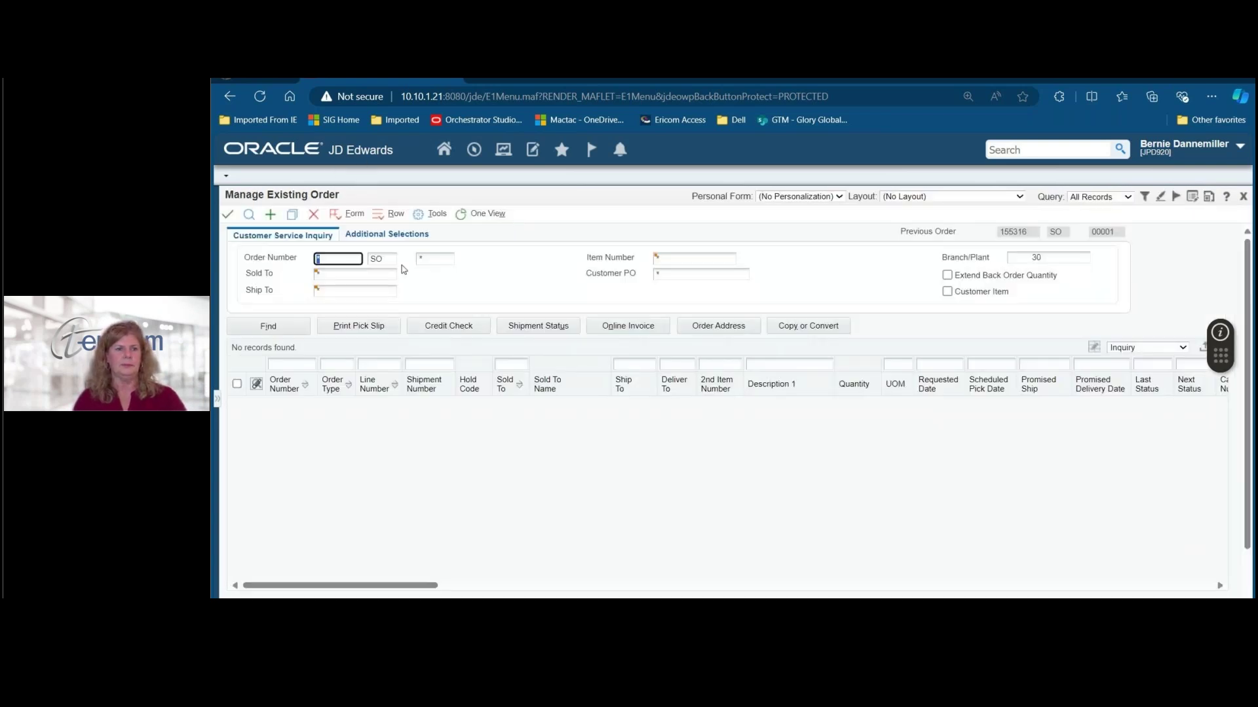
Look up the submitted order by its copied number and examine its lines' shipment, status, carrier and pricing details.
{"action": "key", "text": "ctrl+v"}
{"action": "key", "text": "Return"}
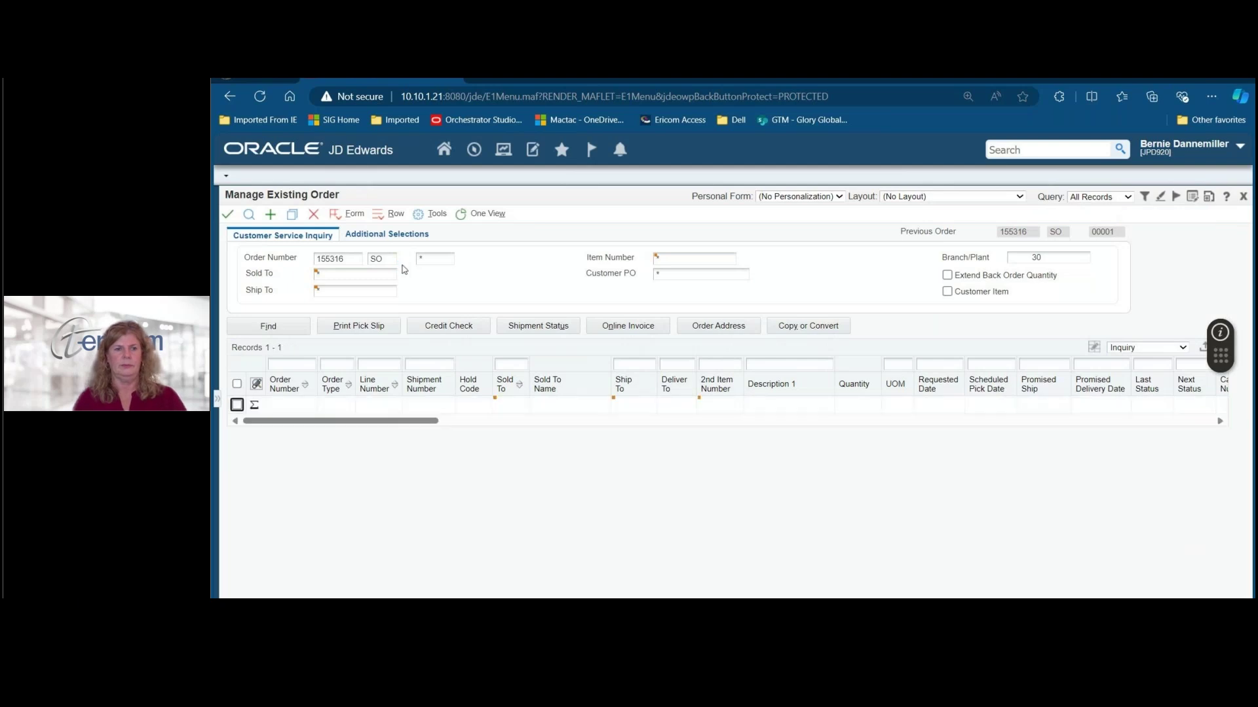
{"action": "left_click", "coordinate": [251, 218]}
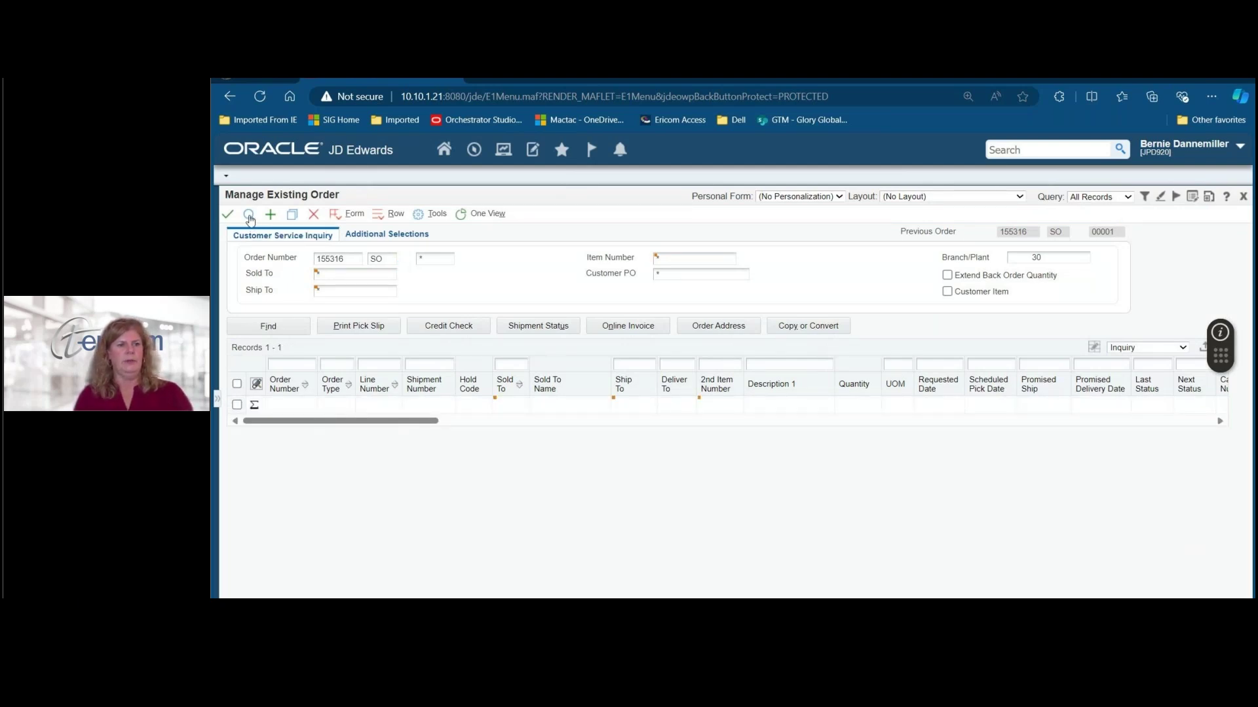
{"action": "left_click", "coordinate": [249, 216]}
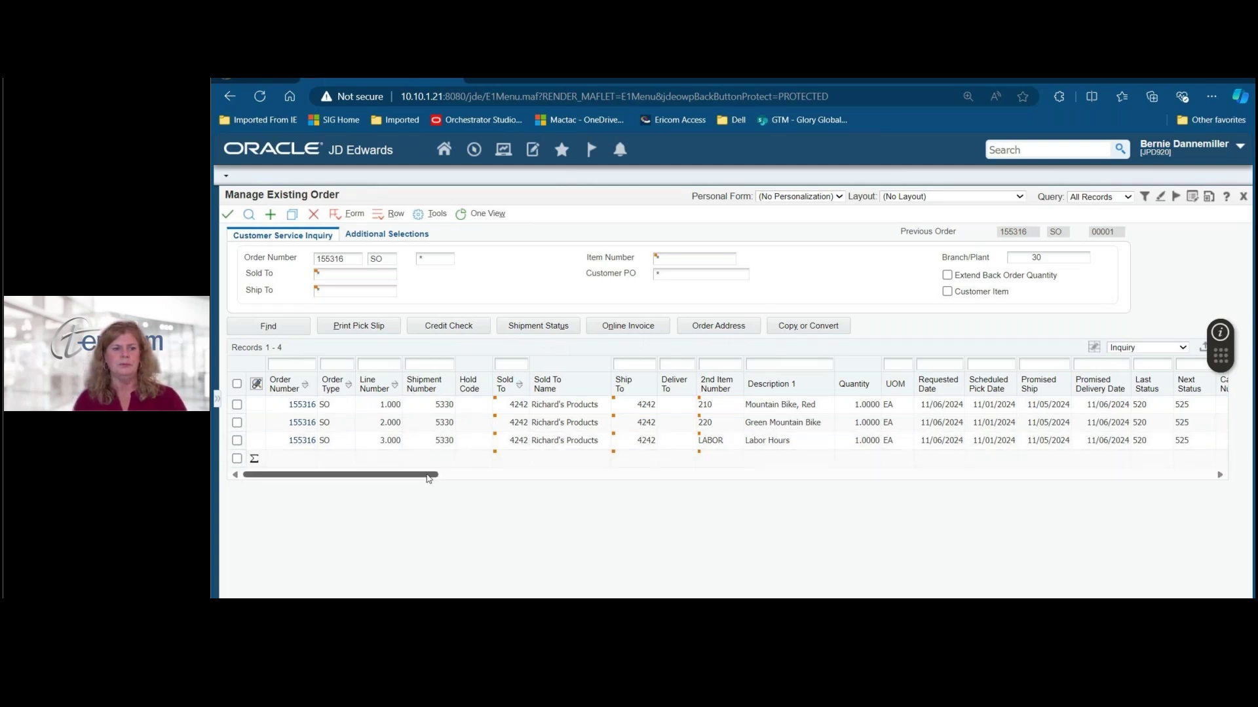
{"action": "left_click_drag", "start_coordinate": [429, 478], "coordinate": [465, 480]}
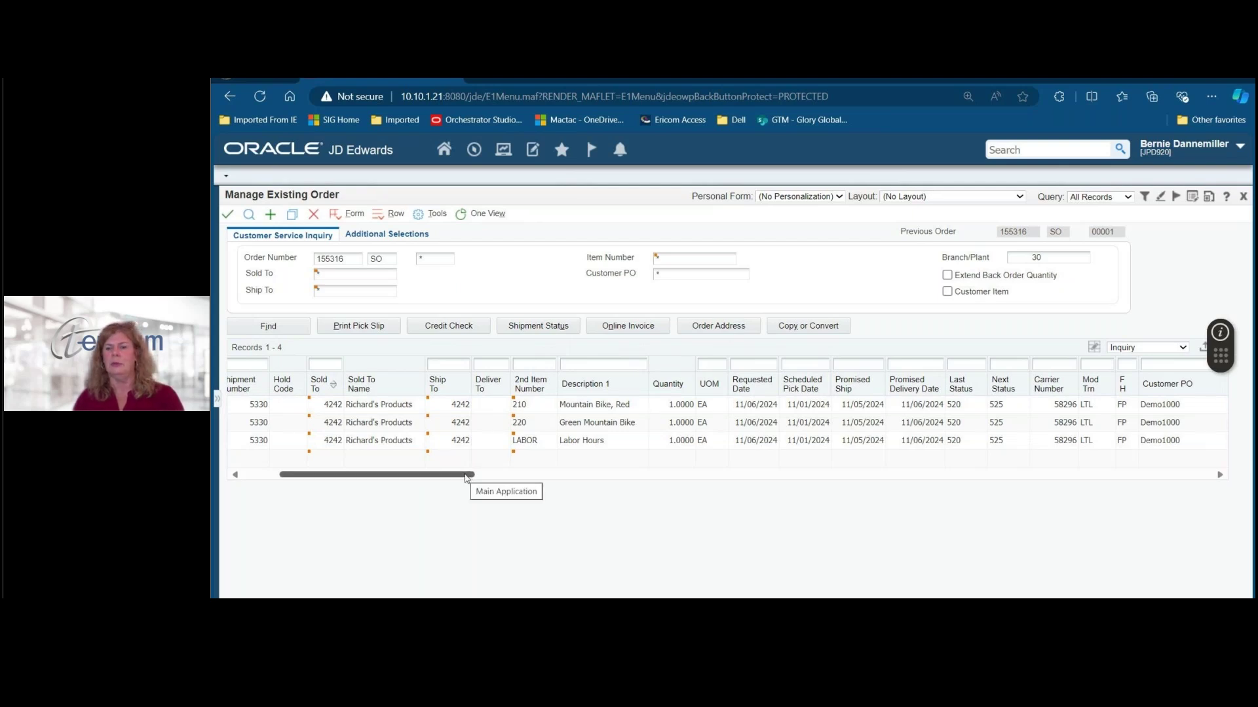
{"action": "left_click_drag", "start_coordinate": [466, 477], "coordinate": [503, 477]}
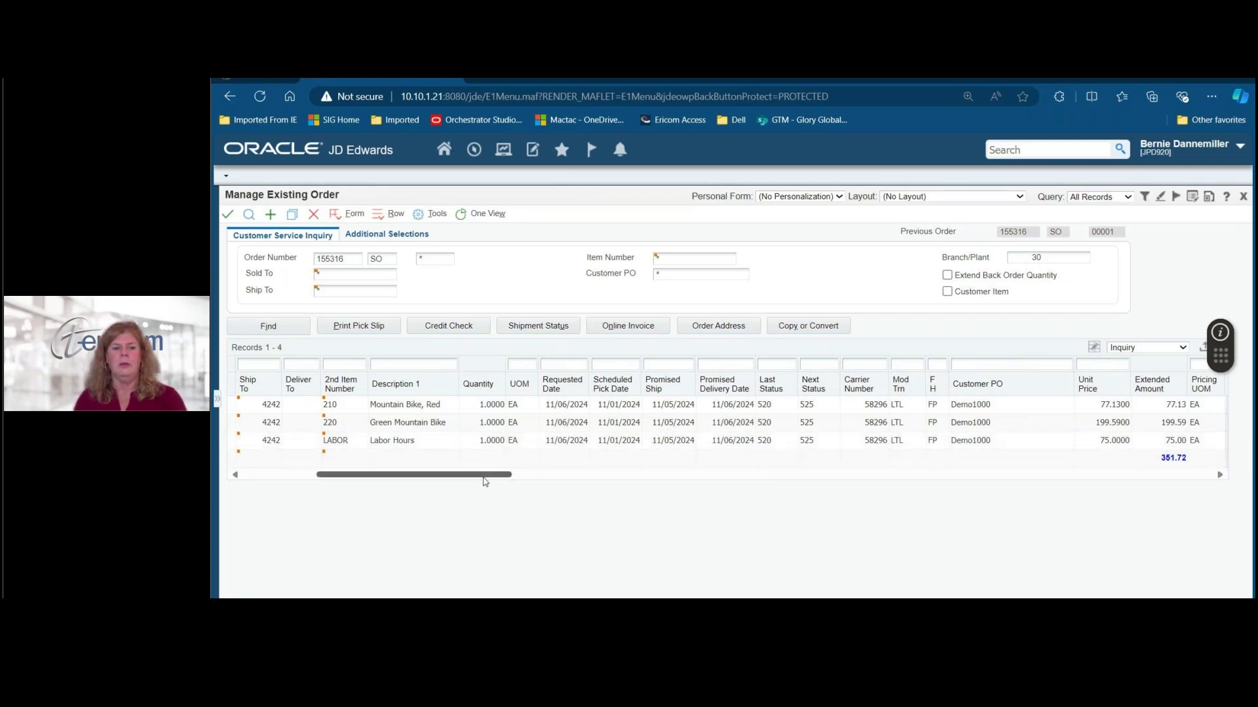
{"action": "left_click_drag", "start_coordinate": [485, 480], "coordinate": [393, 484]}
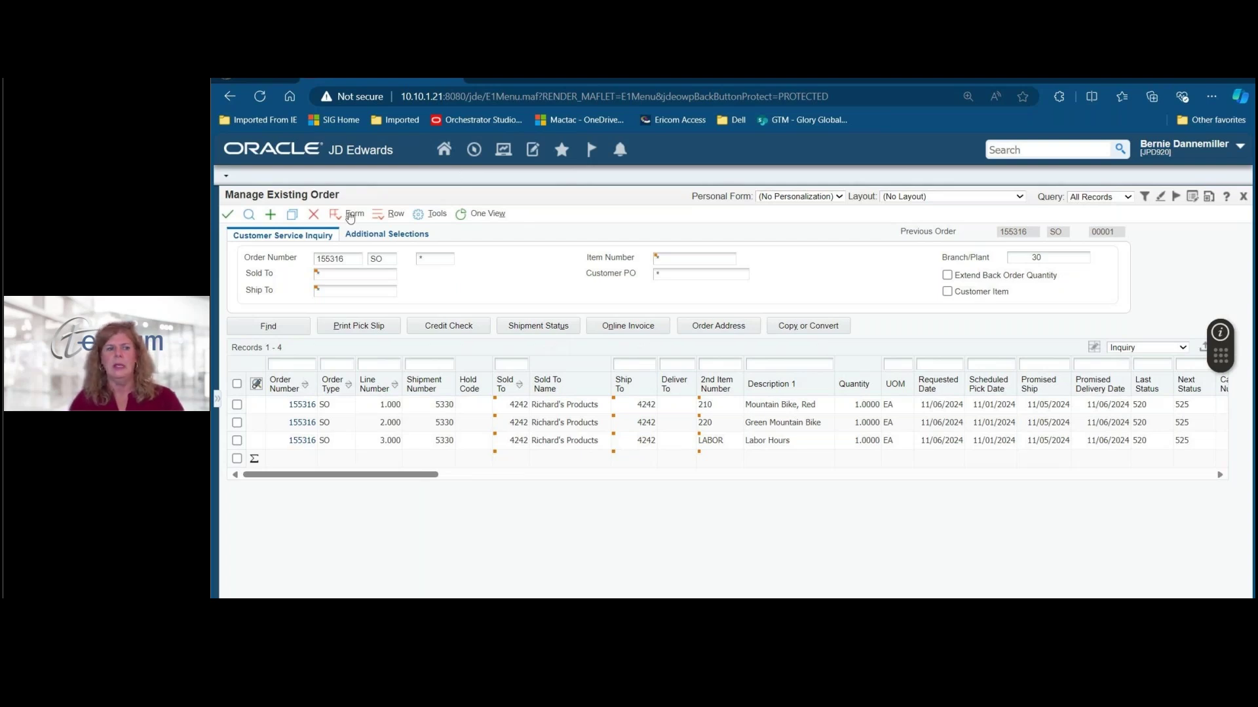
View the shipment of the order's first line with Work with Shipment, then return to the existing order.
{"action": "left_click", "coordinate": [237, 405]}
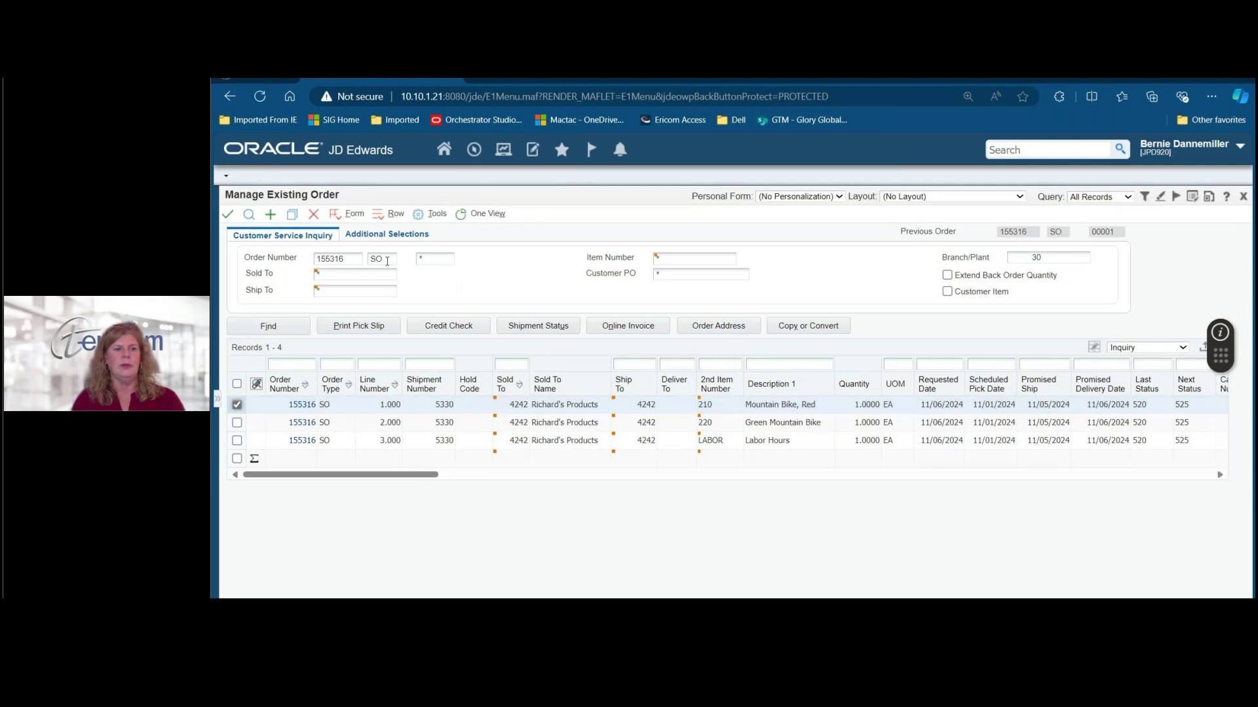
{"action": "left_click", "coordinate": [380, 216]}
{"action": "mouse_move", "coordinate": [411, 314]}
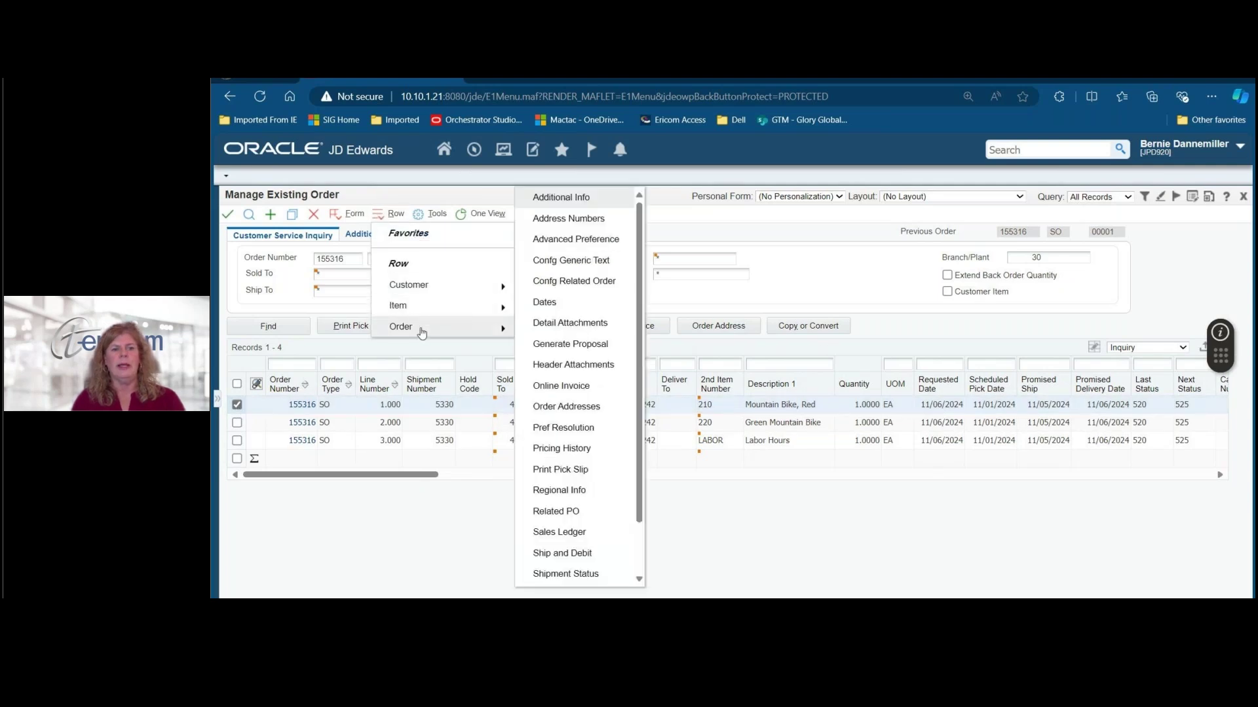
{"action": "scroll", "coordinate": [593, 511], "scroll_direction": "down", "scroll_amount": 2}
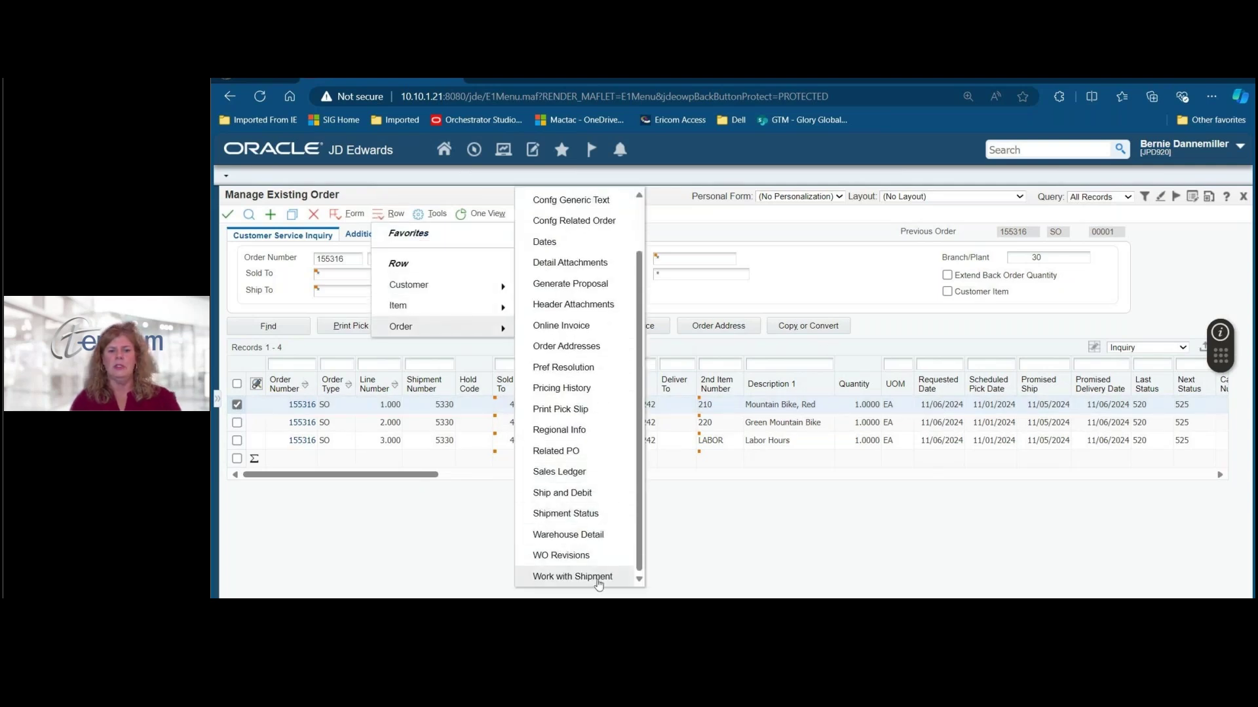
{"action": "left_click", "coordinate": [593, 578]}
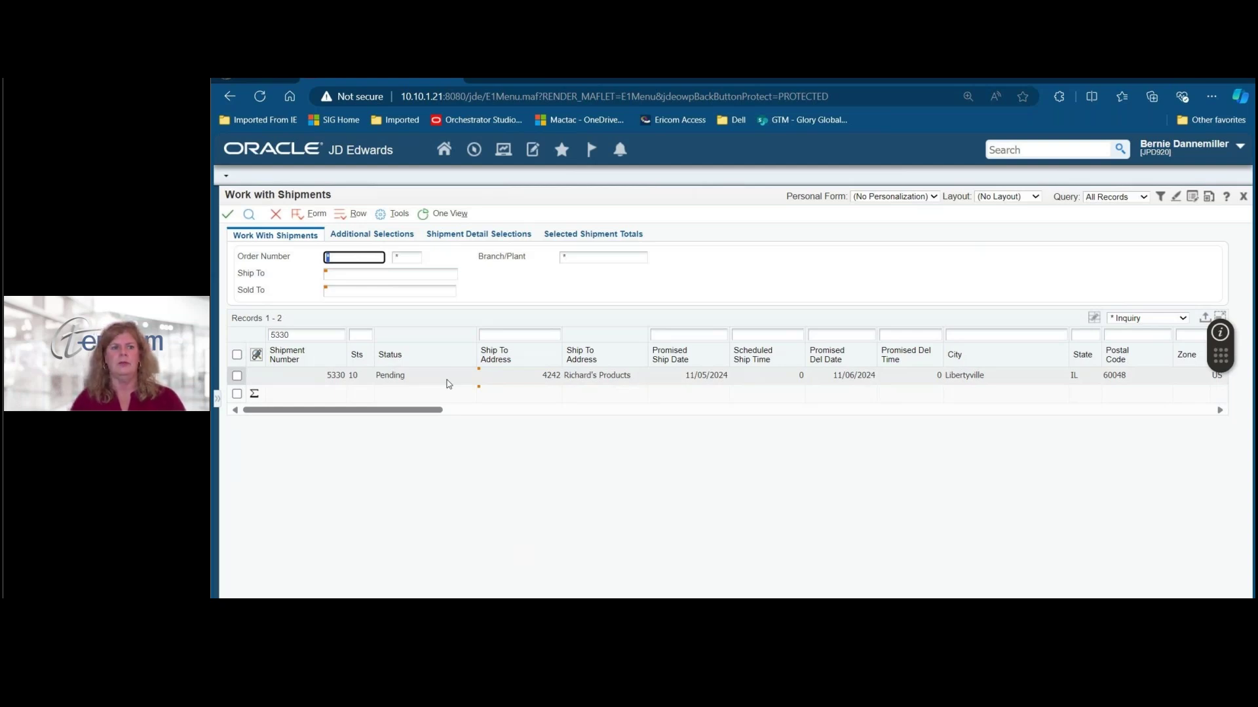
{"action": "left_click", "coordinate": [277, 217]}
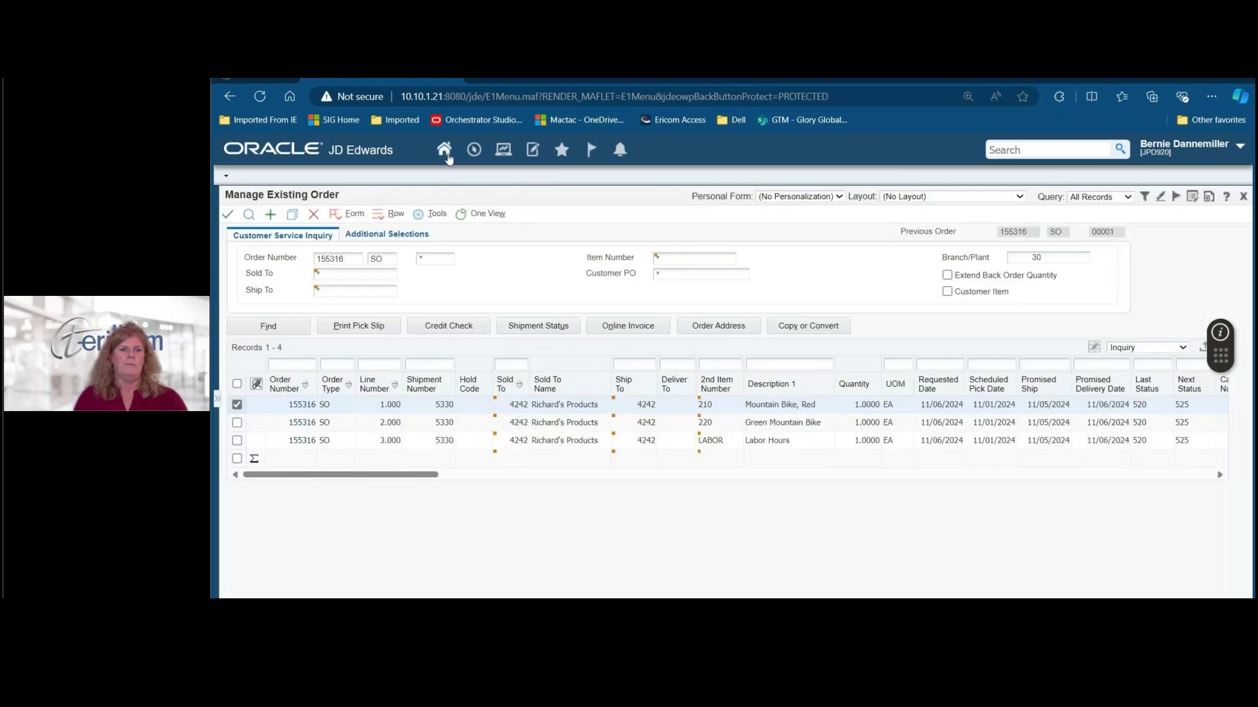
Open CSR - Work With Shipments from the home page and find the shipment by the copied order number.
{"action": "left_click", "coordinate": [445, 153]}
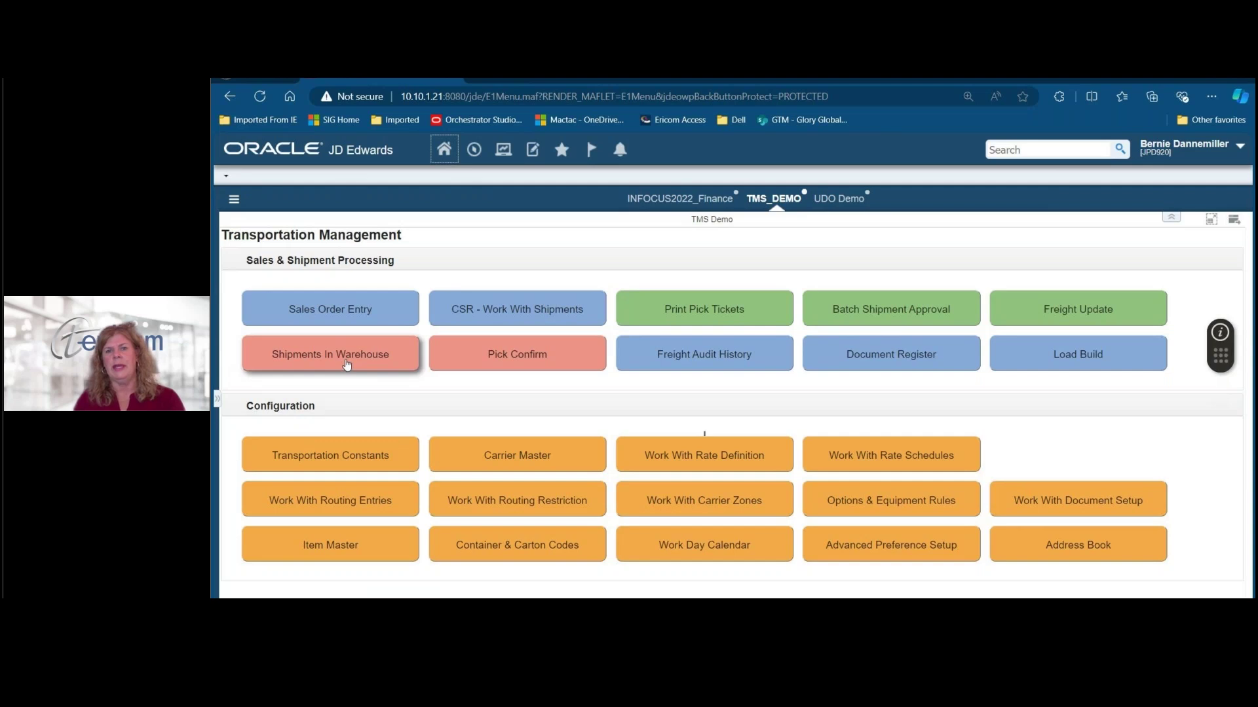
{"action": "left_click", "coordinate": [517, 311]}
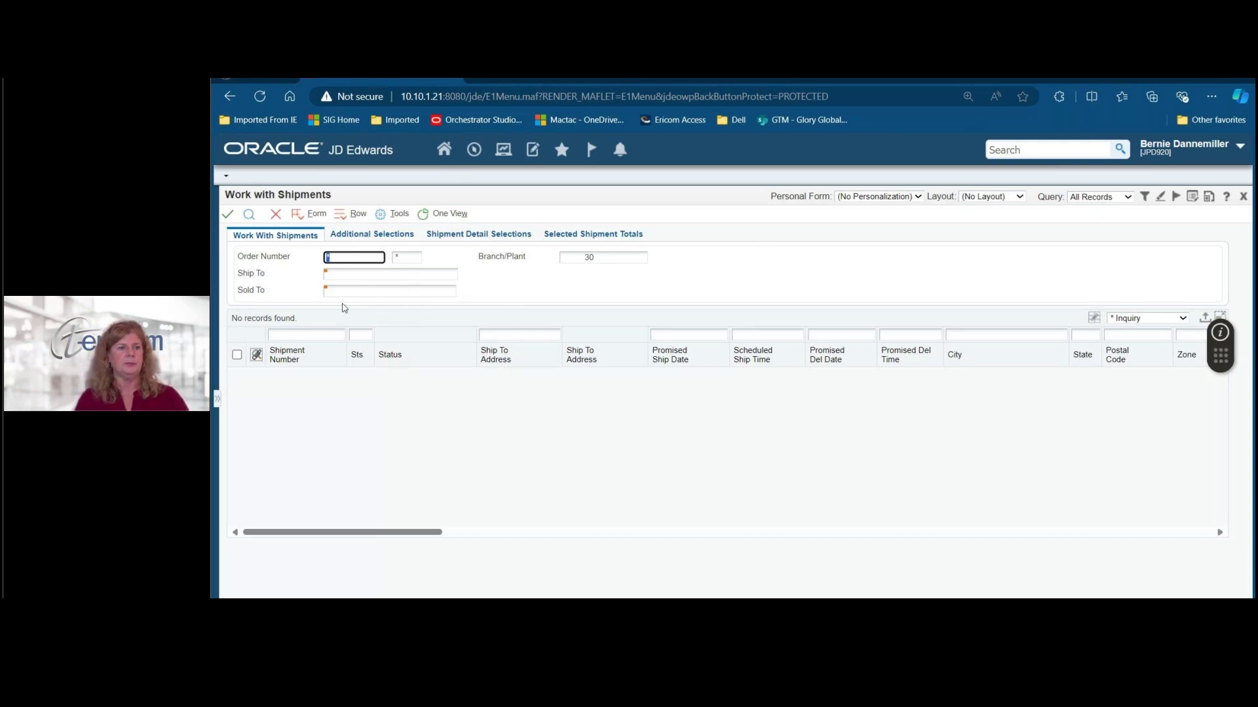
{"action": "key", "text": "ctrl+v"}
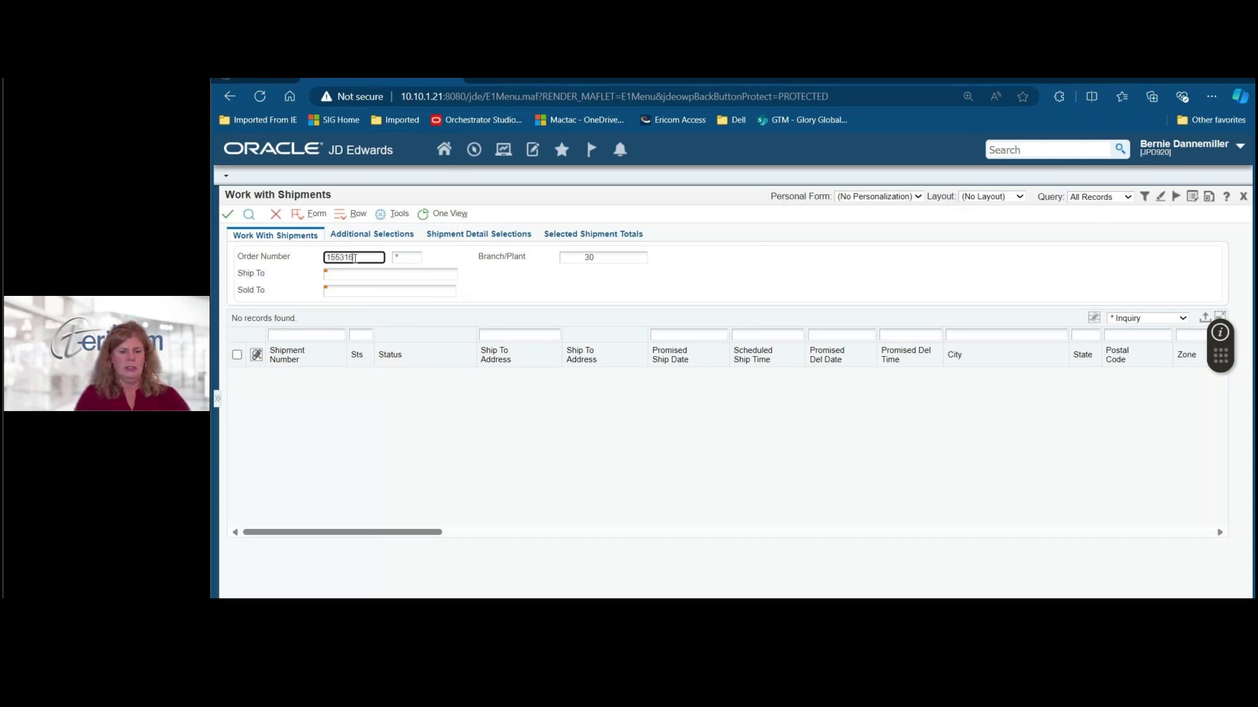
{"action": "key", "text": "Return"}
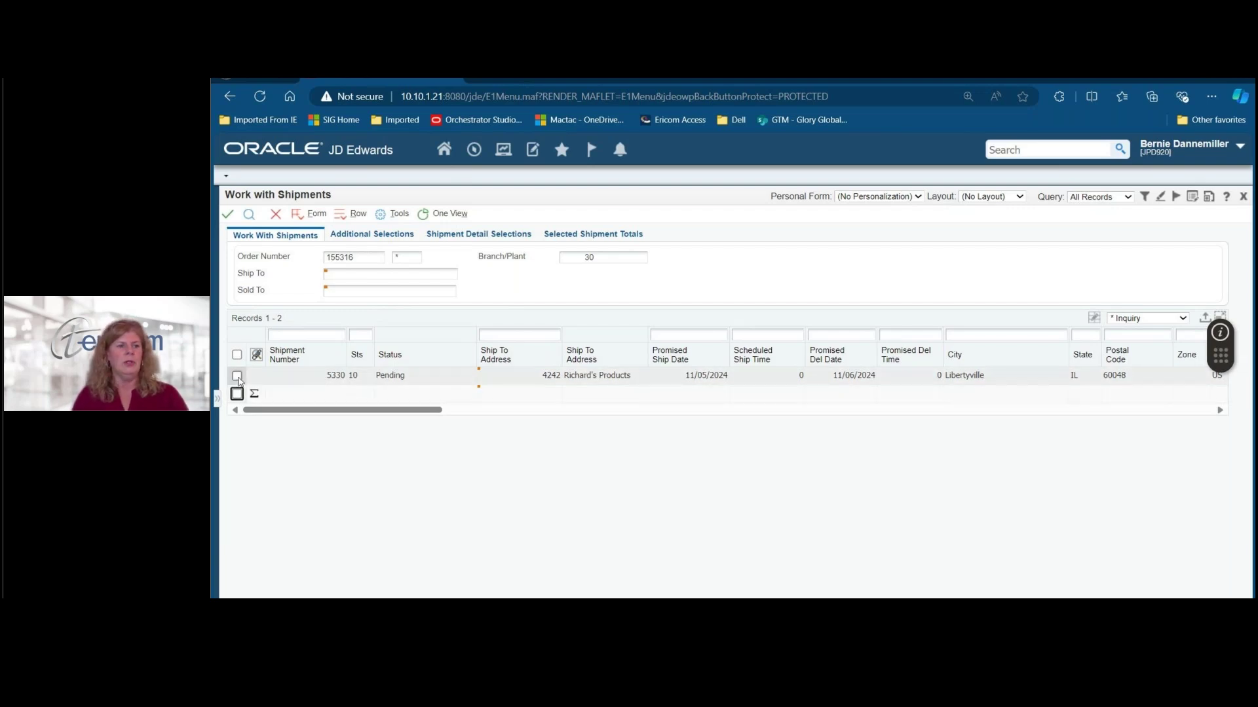
Open Add/Remove SO Lines for the pending shipment and bring up the customer's order lines available for selection.
{"action": "left_click", "coordinate": [237, 376]}
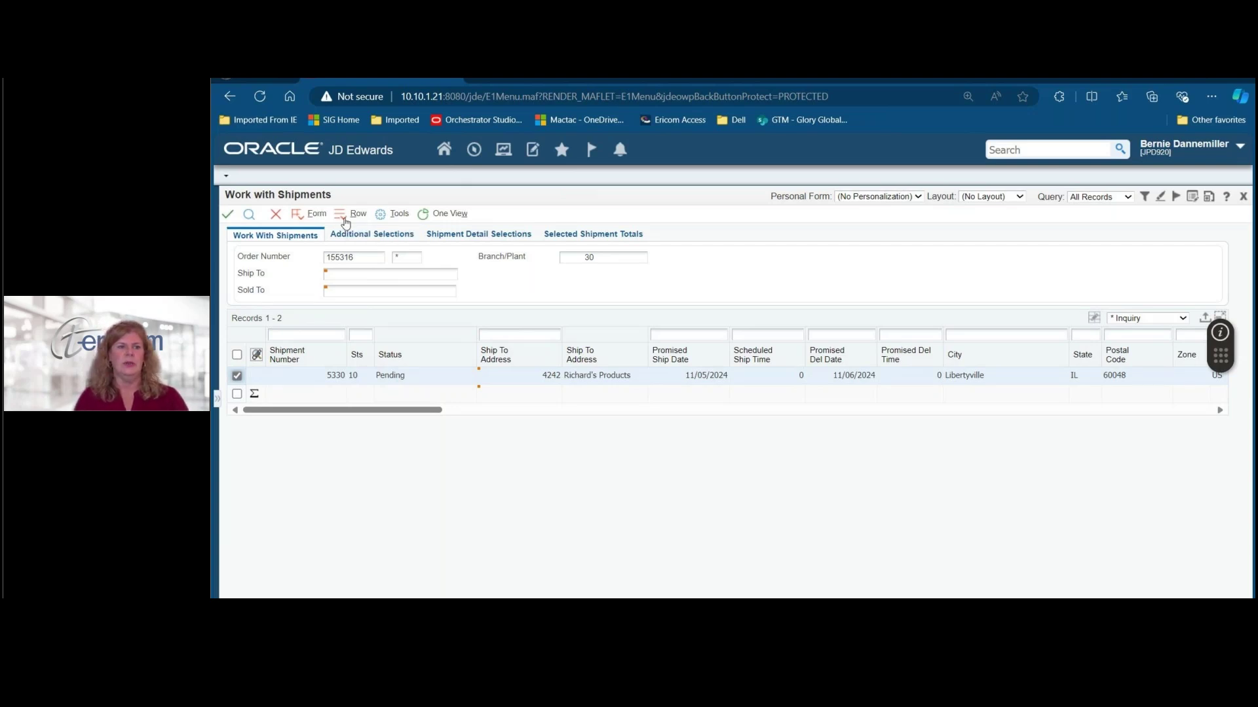
{"action": "left_click", "coordinate": [342, 217]}
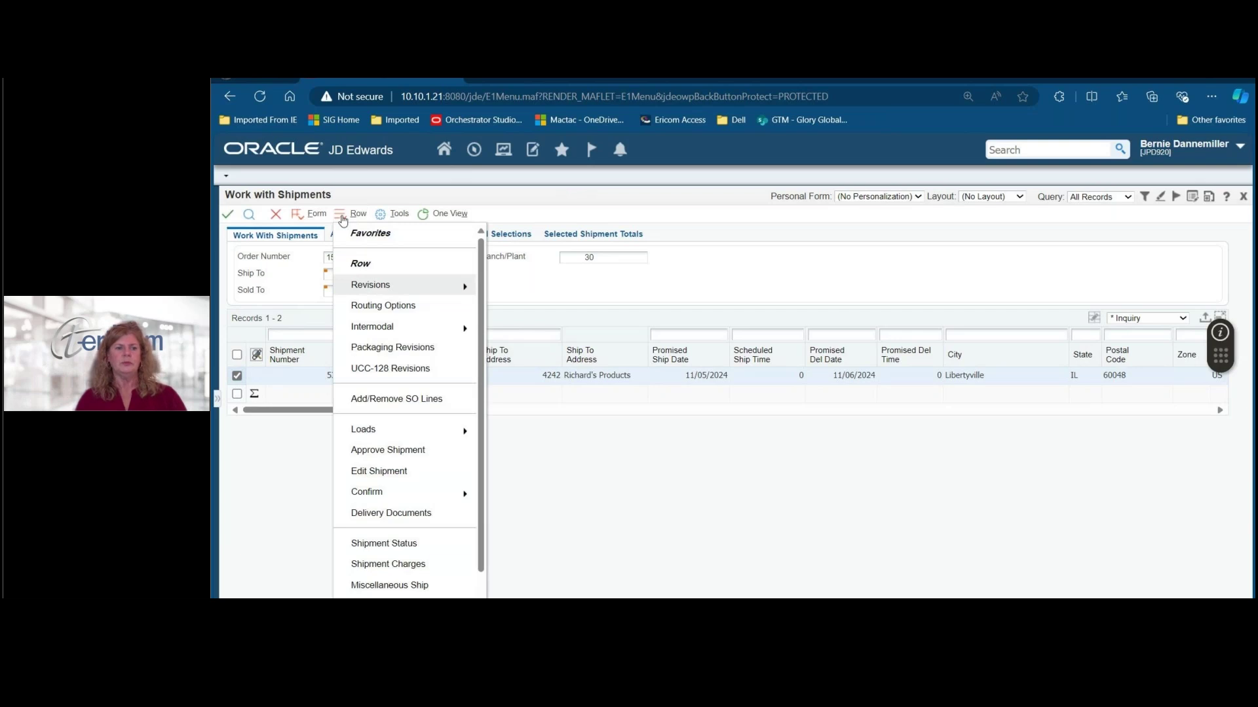
{"action": "left_click", "coordinate": [426, 400]}
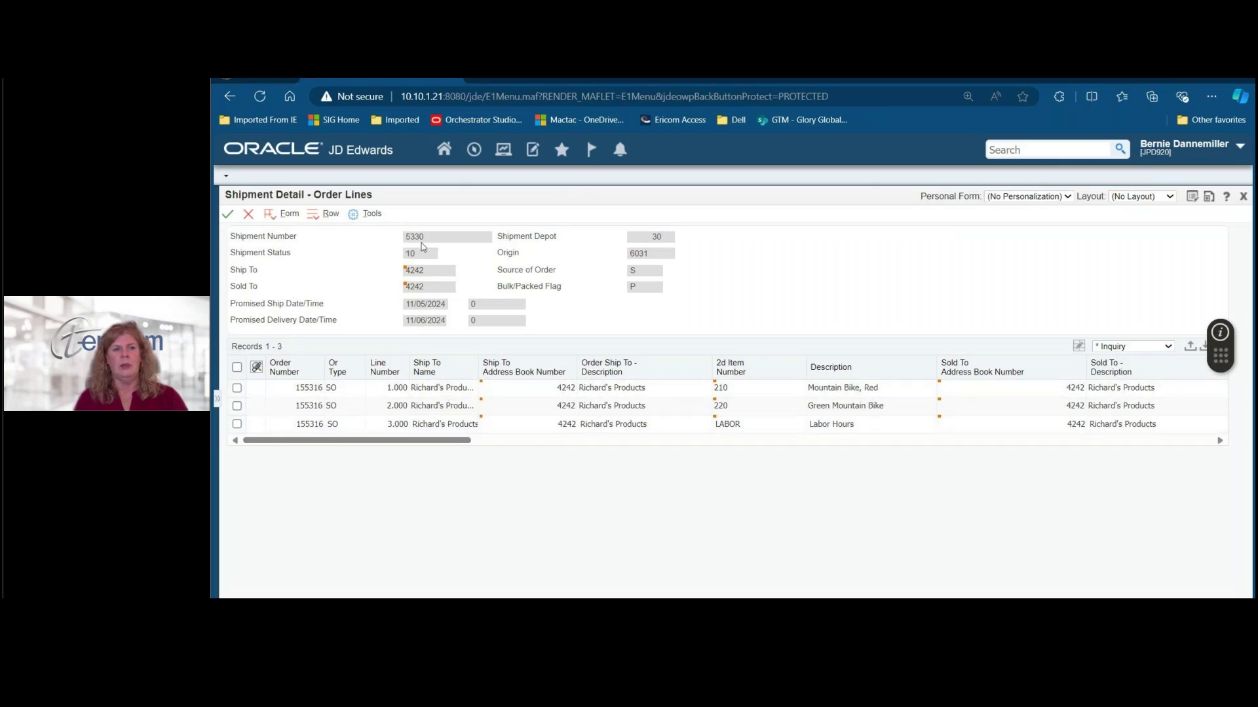
{"action": "left_click", "coordinate": [270, 217]}
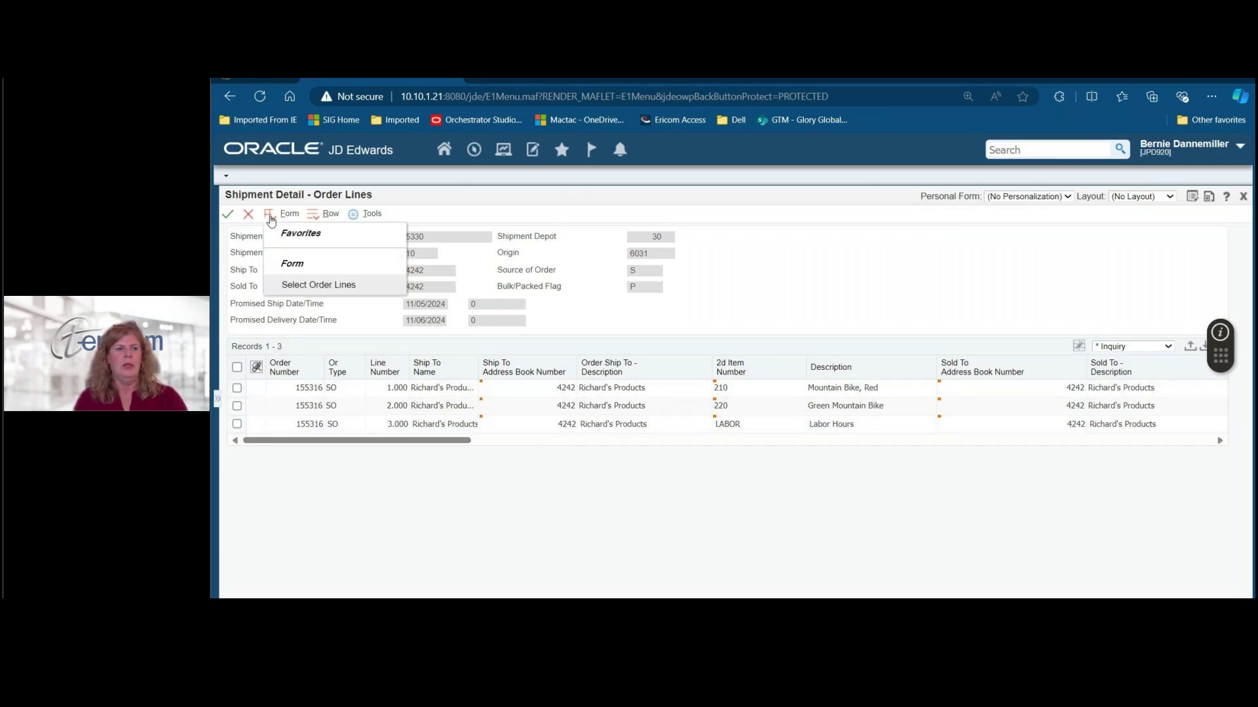
{"action": "left_click", "coordinate": [302, 285]}
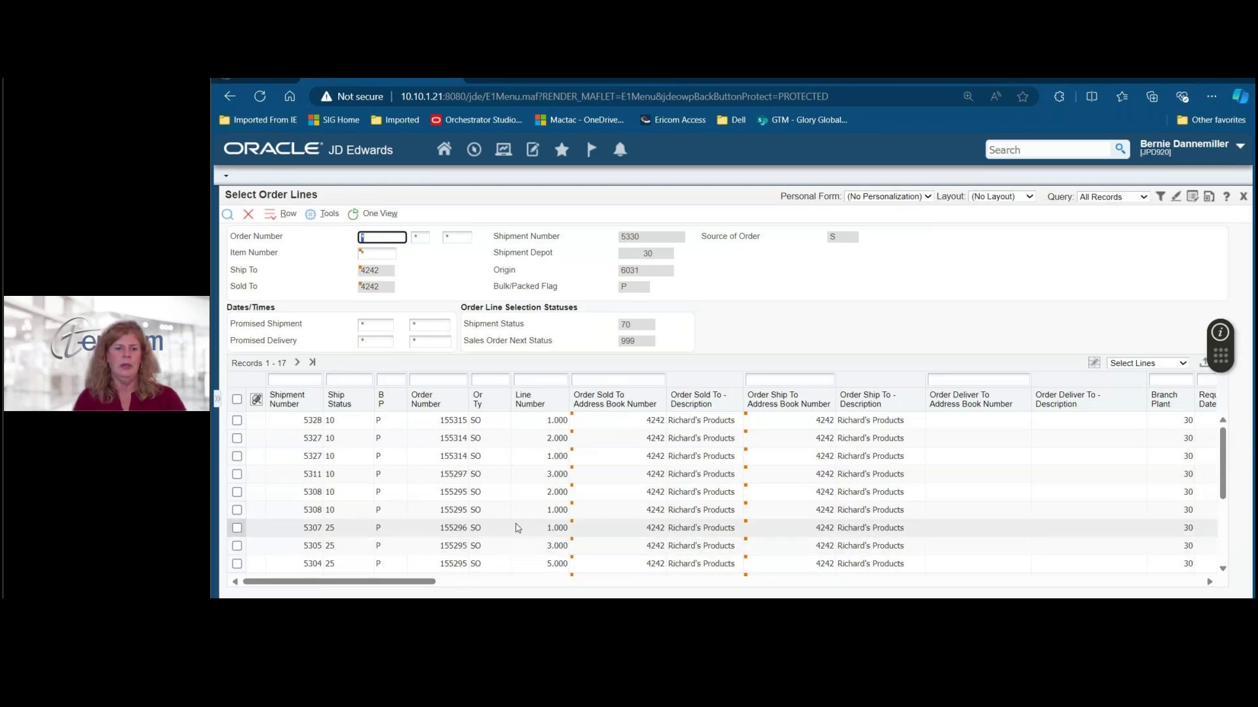
Add line 1.000 of the first listed order to the pending shipment and save the shipment's order lines.
{"action": "left_click", "coordinate": [237, 420]}
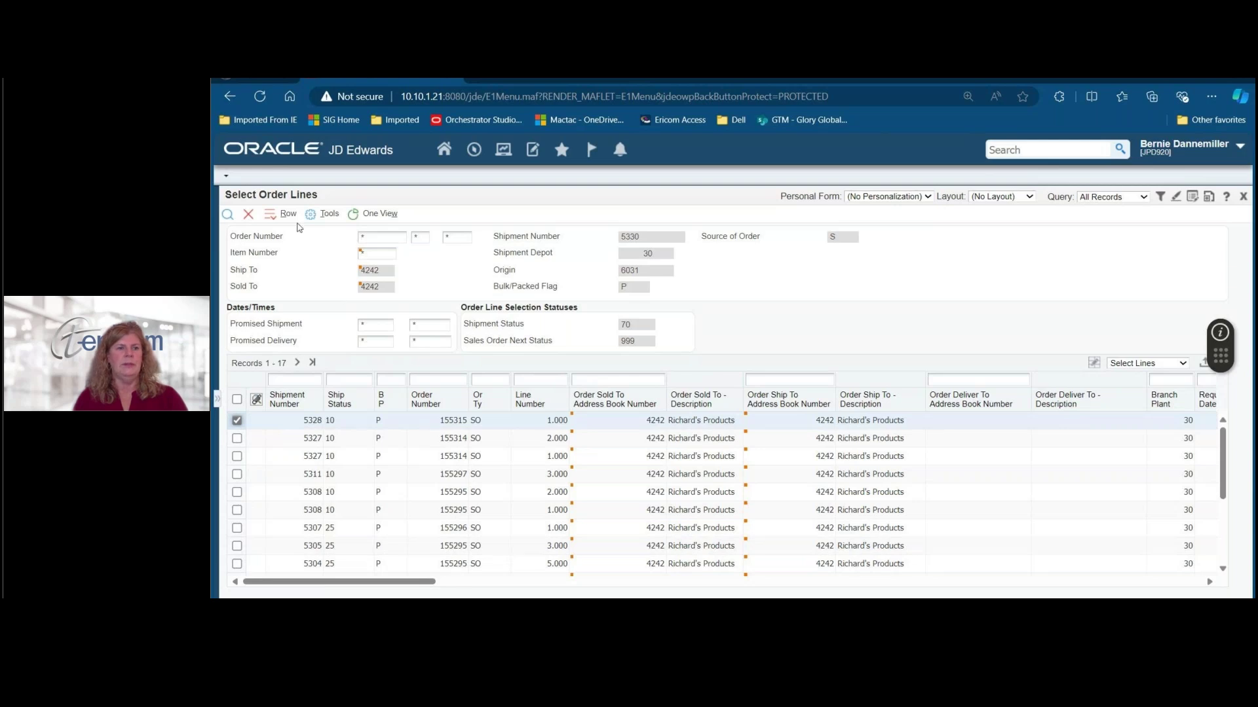
{"action": "left_click", "coordinate": [273, 219]}
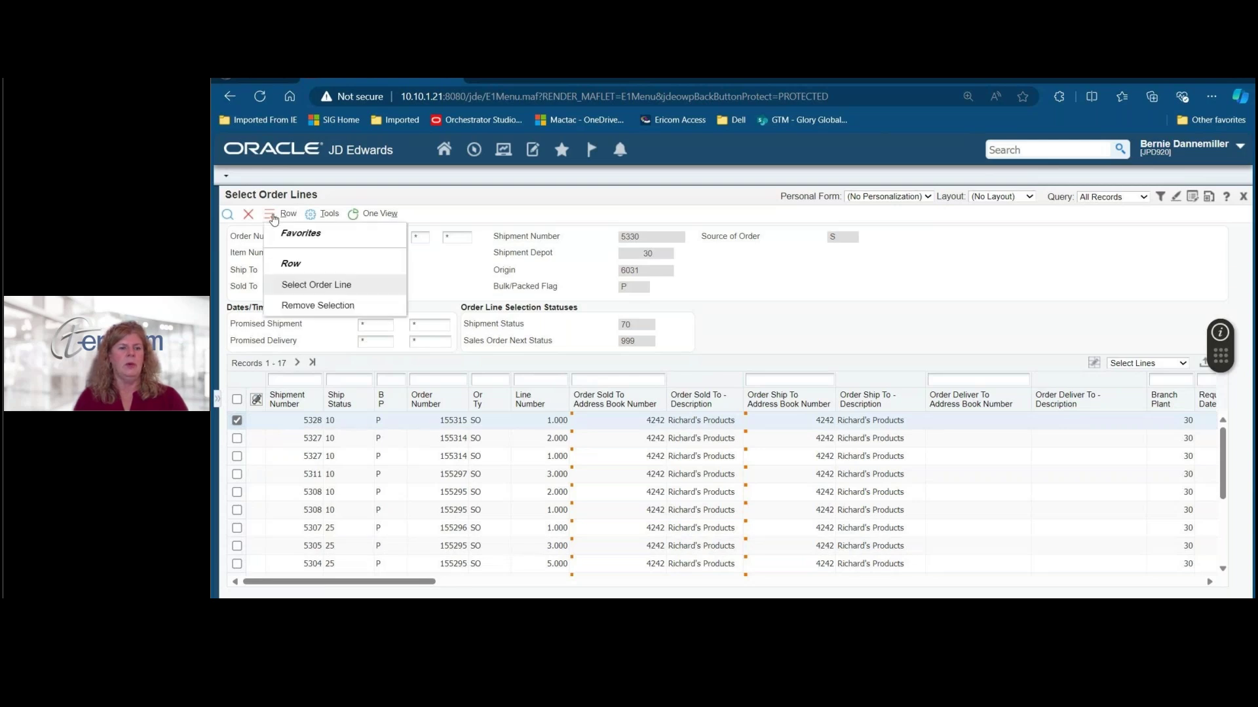
{"action": "left_click", "coordinate": [310, 290]}
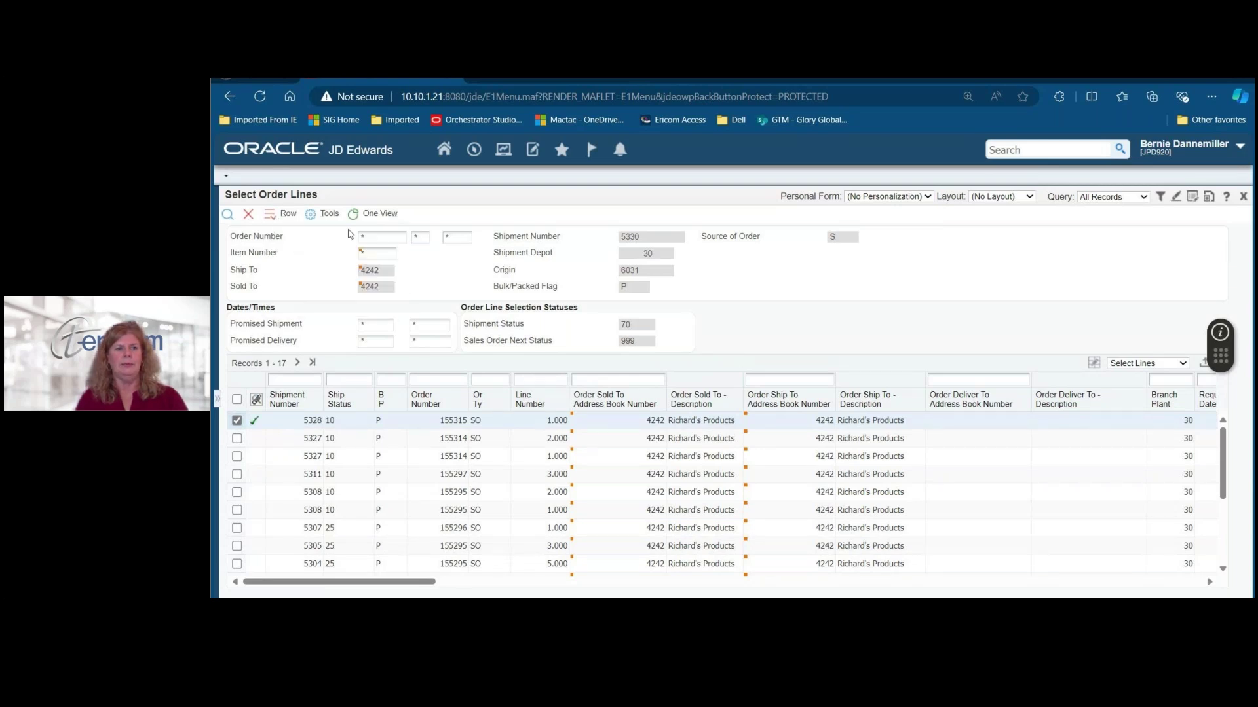
{"action": "left_click", "coordinate": [249, 217]}
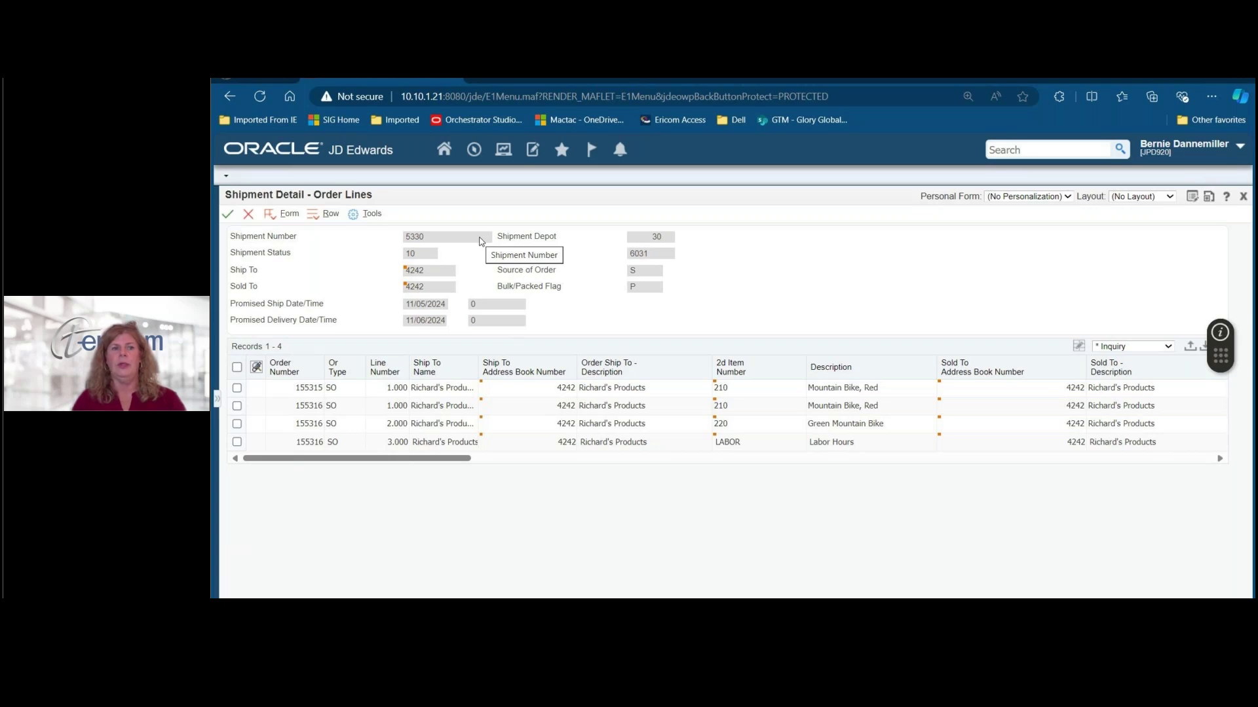
{"action": "left_click", "coordinate": [229, 215]}
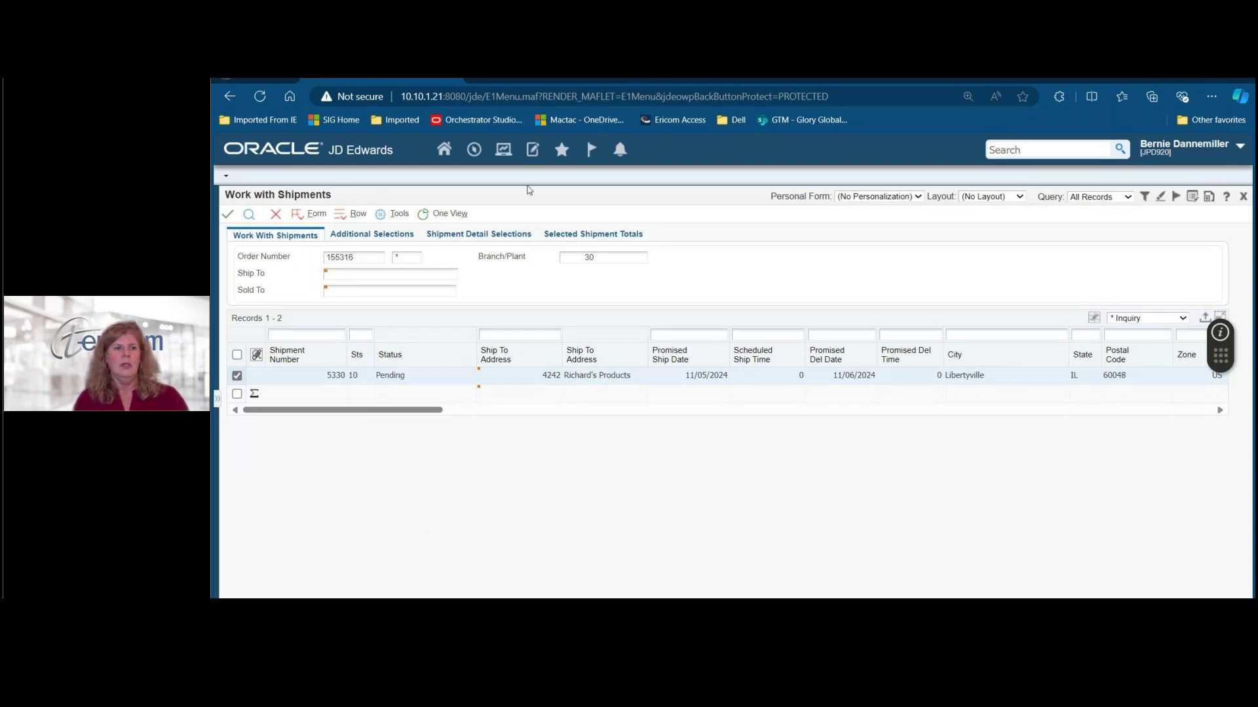
Return to the open Manage Existing Order session and list the order lines by shipment number 5330 instead of order number.
{"action": "left_click", "coordinate": [507, 155]}
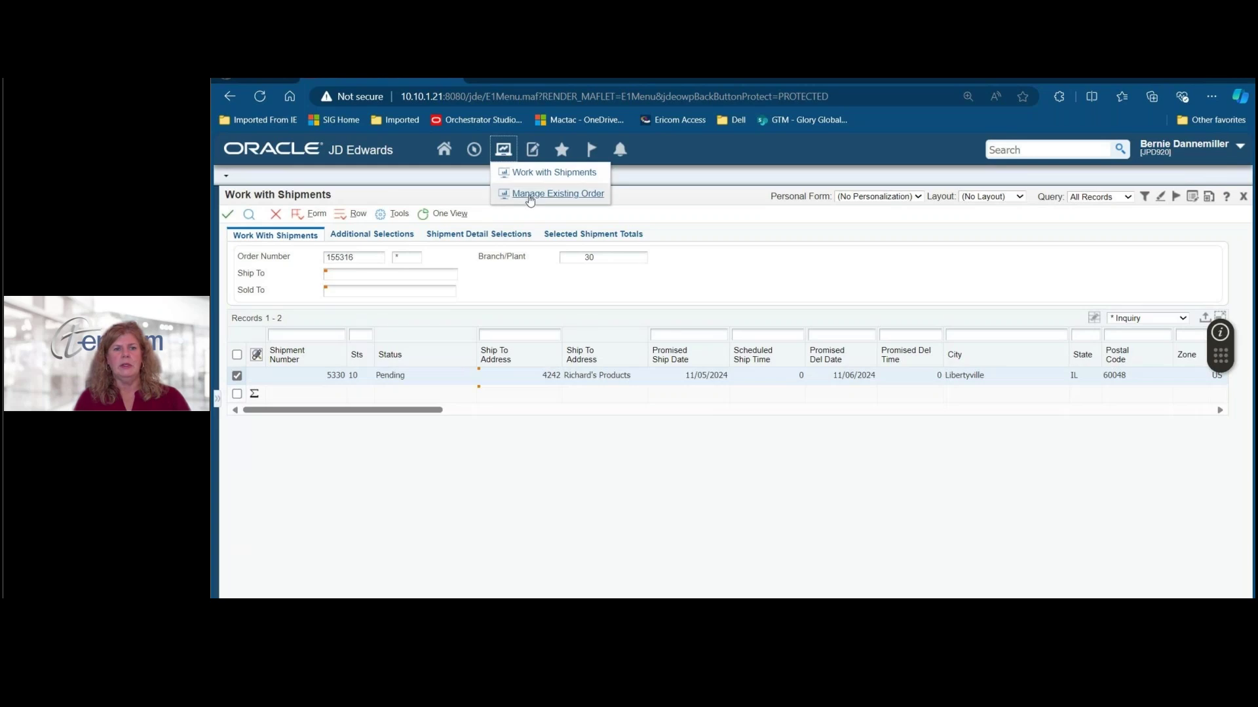
{"action": "left_click", "coordinate": [528, 194]}
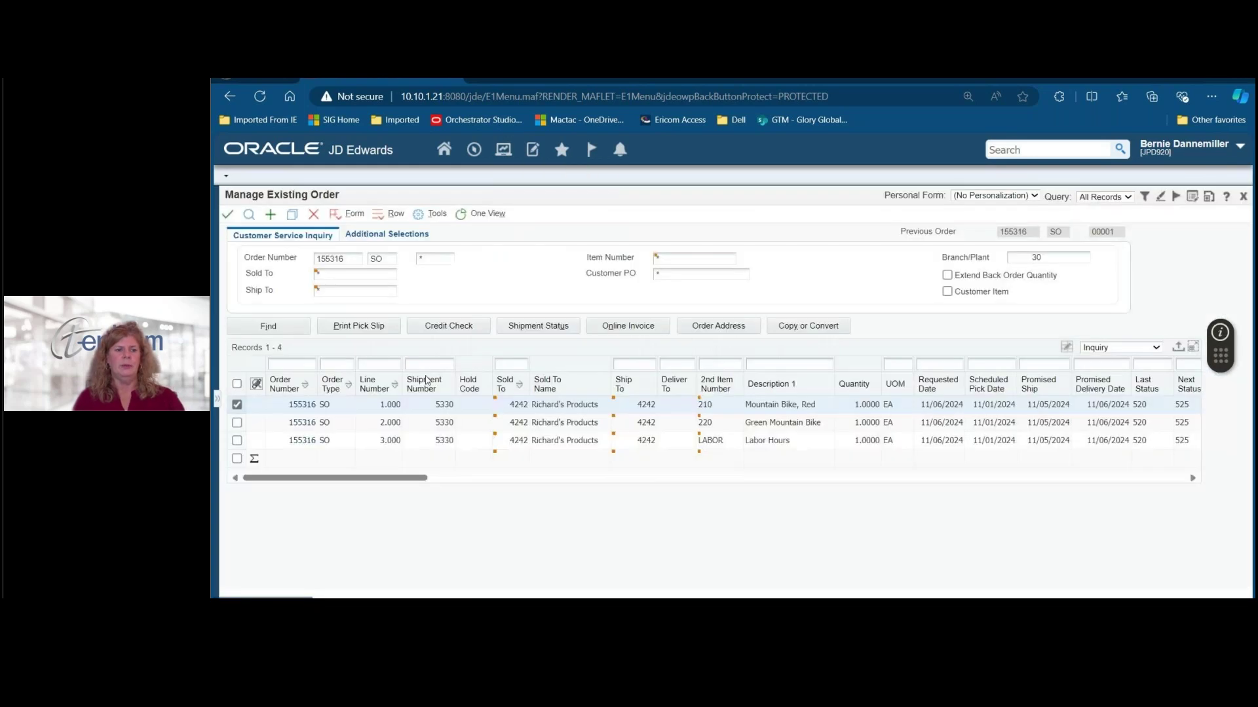
{"action": "double_click", "coordinate": [354, 258]}
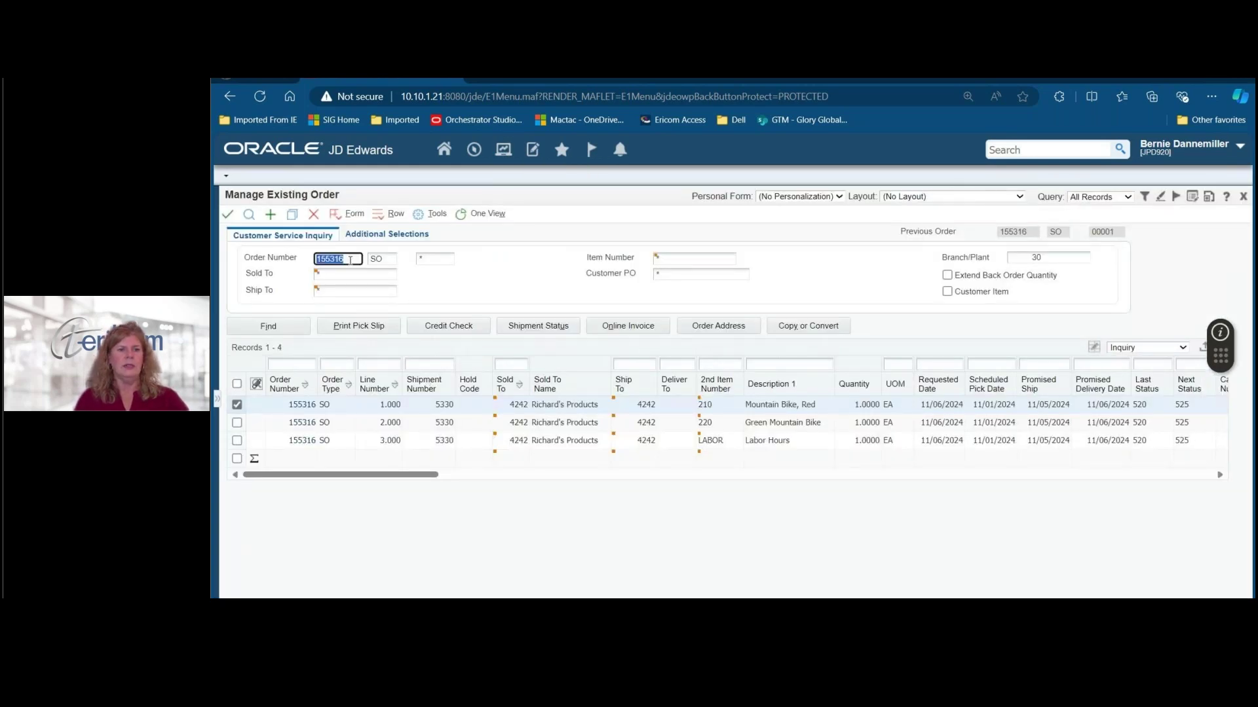
{"action": "key", "text": "BackSpace"}
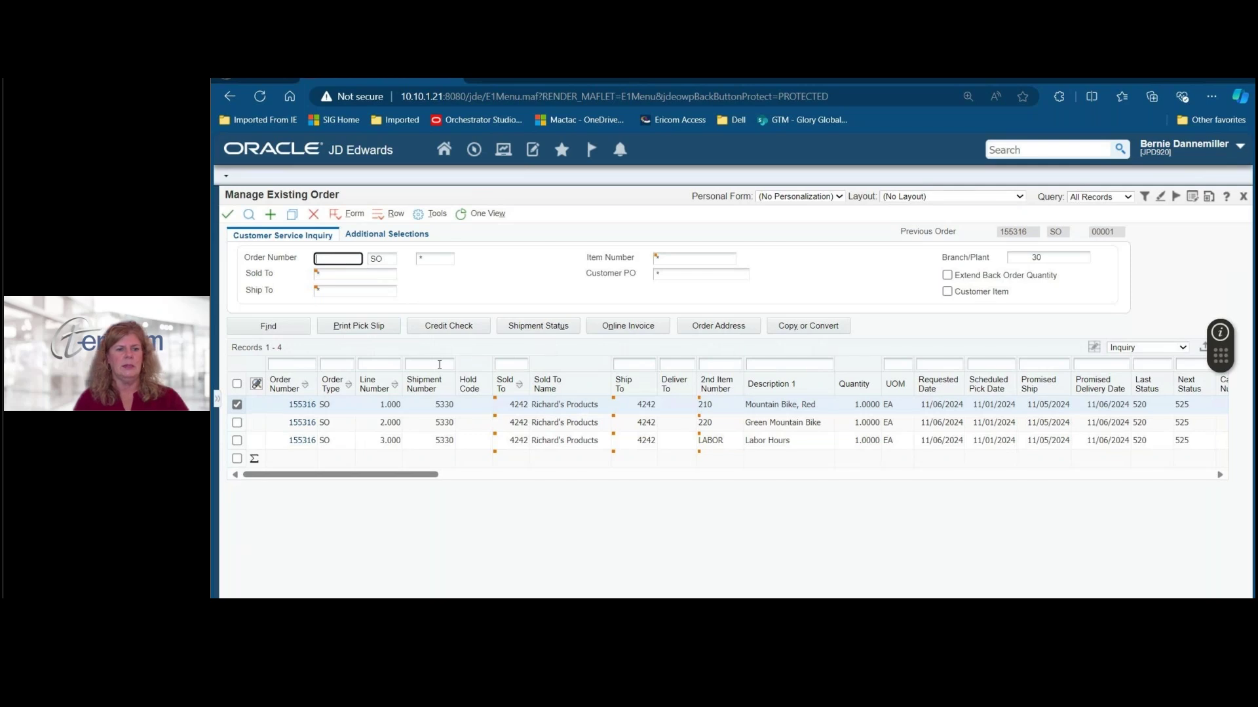
{"action": "left_click", "coordinate": [424, 364]}
{"action": "type", "text": "5330"}
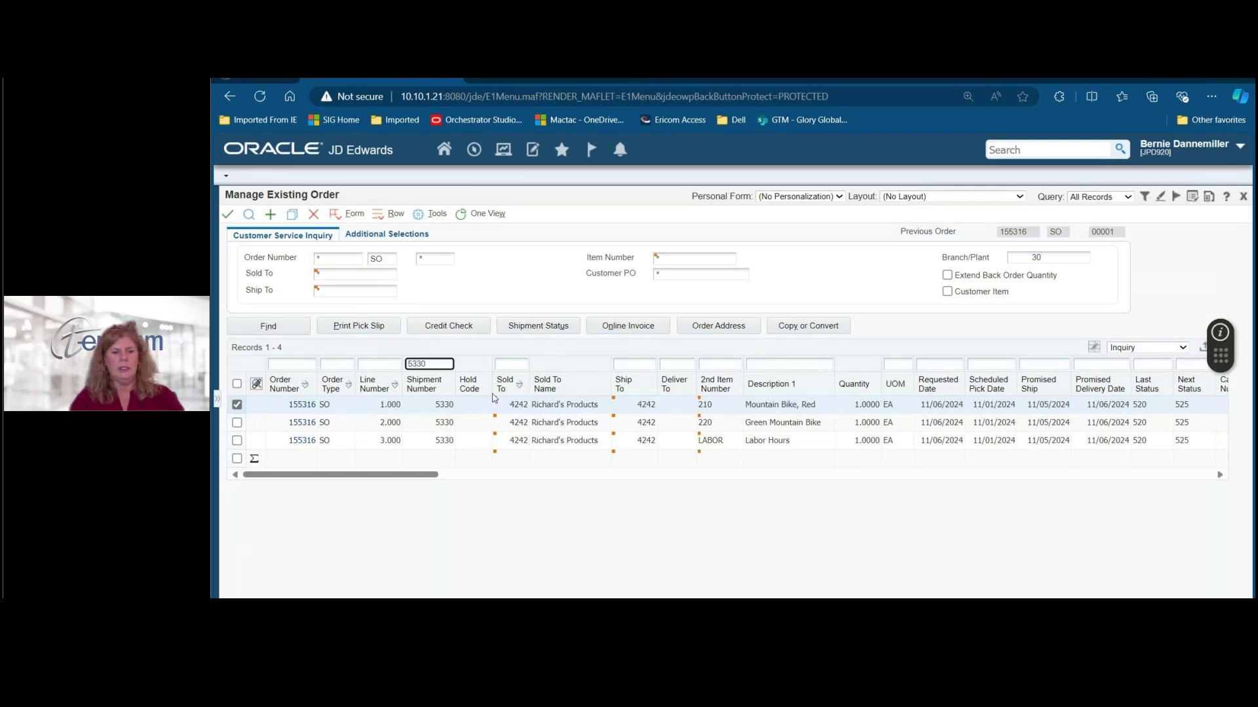
{"action": "key", "text": "Return"}
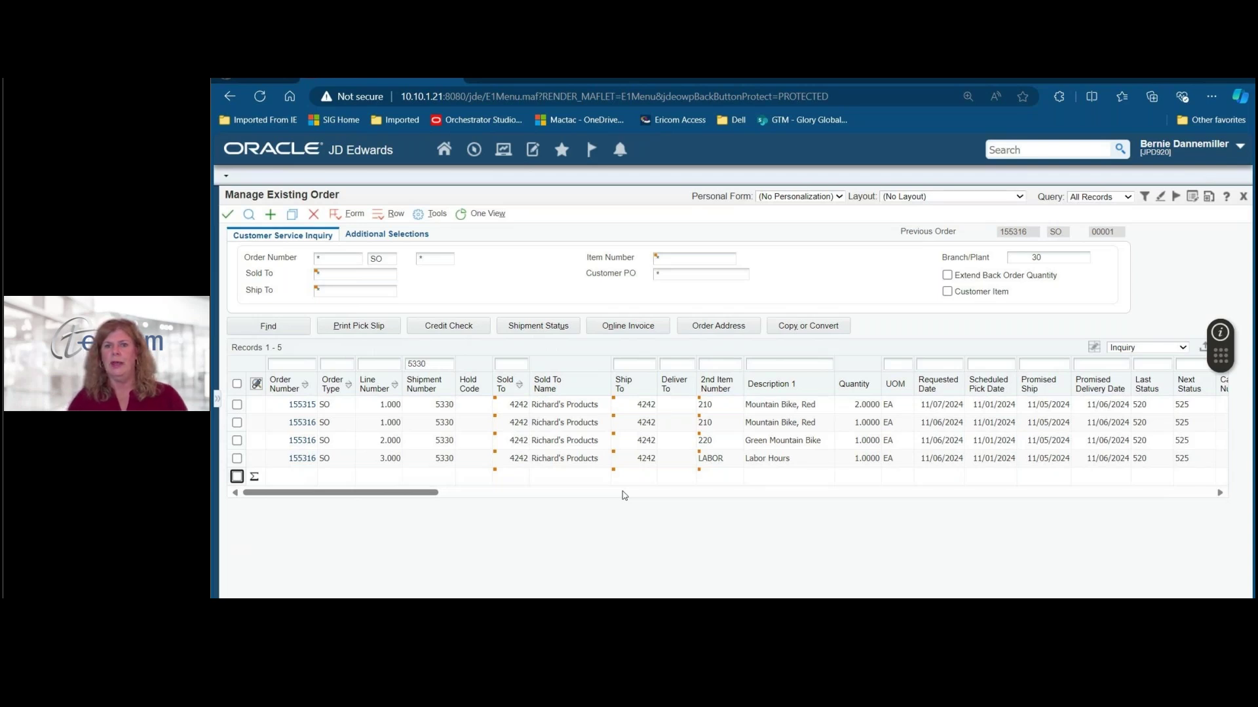
Open Shipments In Warehouse from the home page, review its shipment status range, search for shipment 5330, and close the form.
{"action": "left_click", "coordinate": [439, 365]}
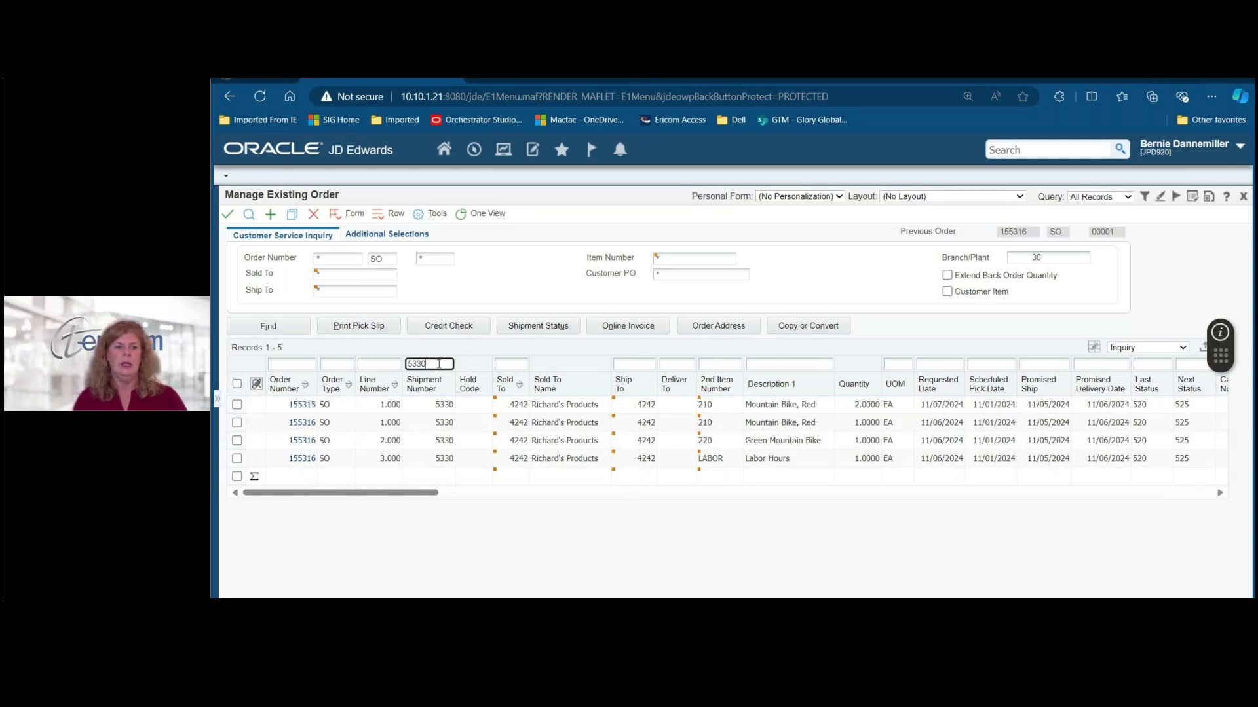
{"action": "left_click_drag", "start_coordinate": [438, 365], "coordinate": [406, 365]}
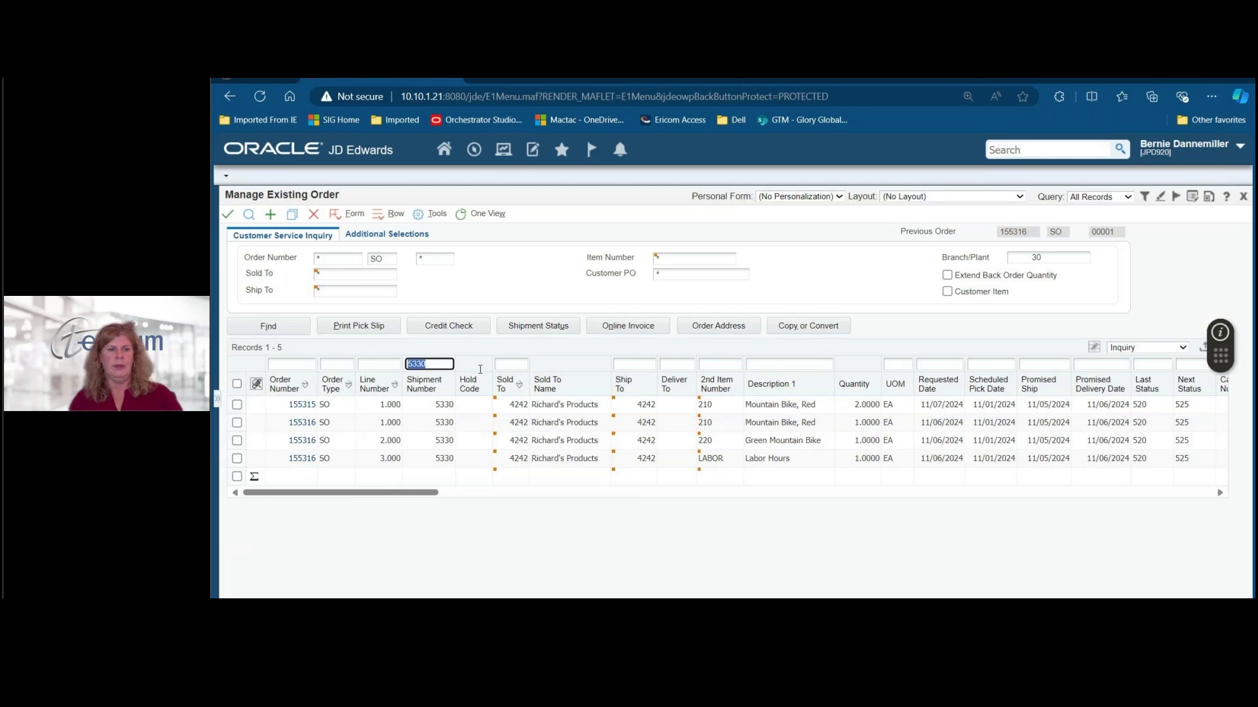
{"action": "left_click", "coordinate": [444, 151]}
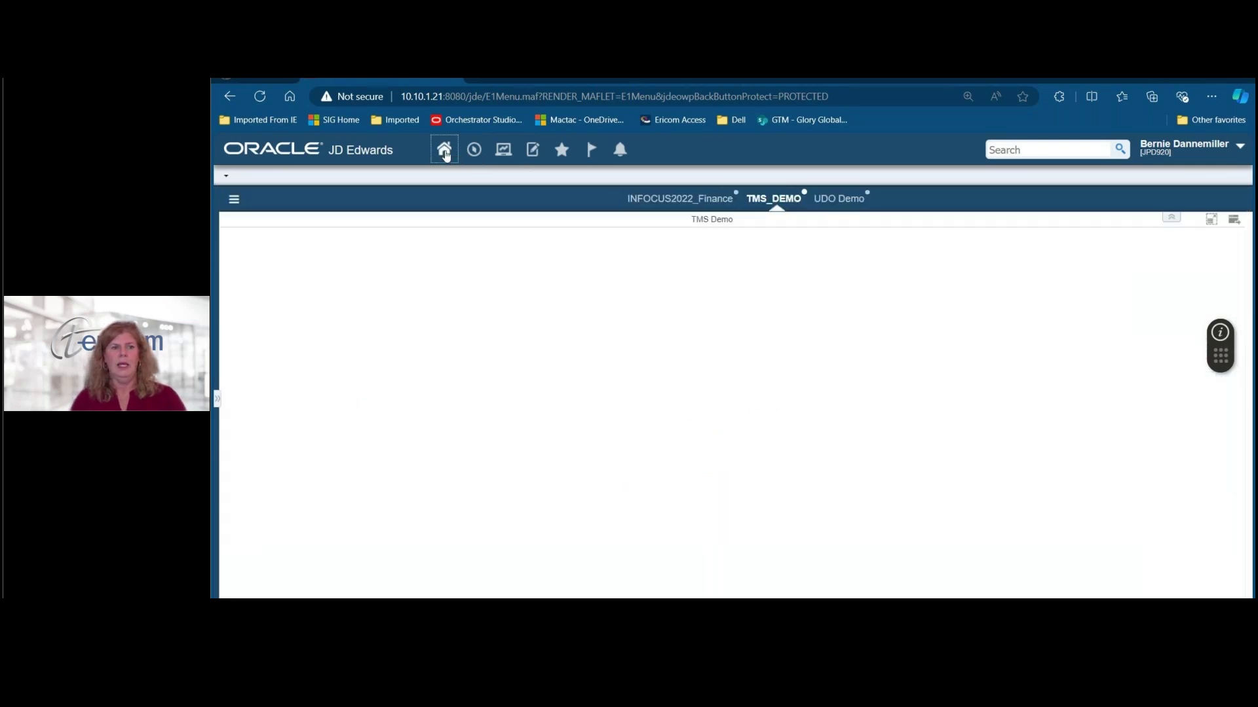
{"action": "left_click", "coordinate": [301, 362]}
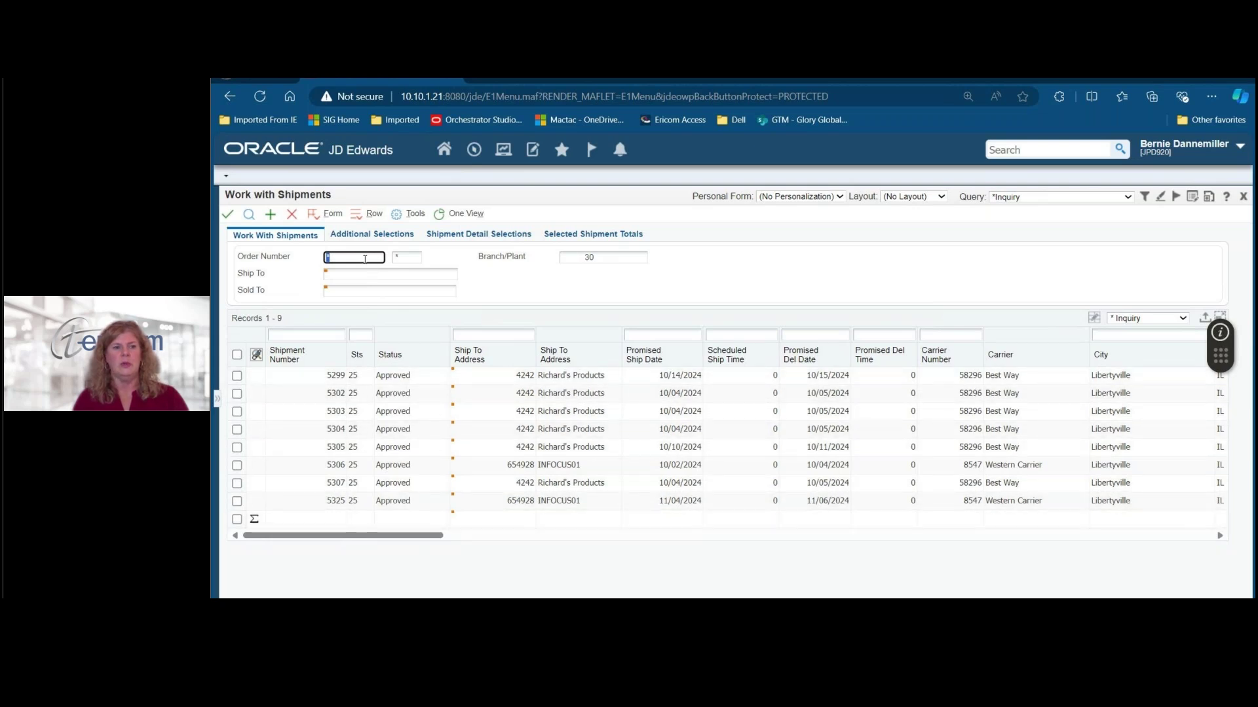
{"action": "left_click", "coordinate": [369, 237]}
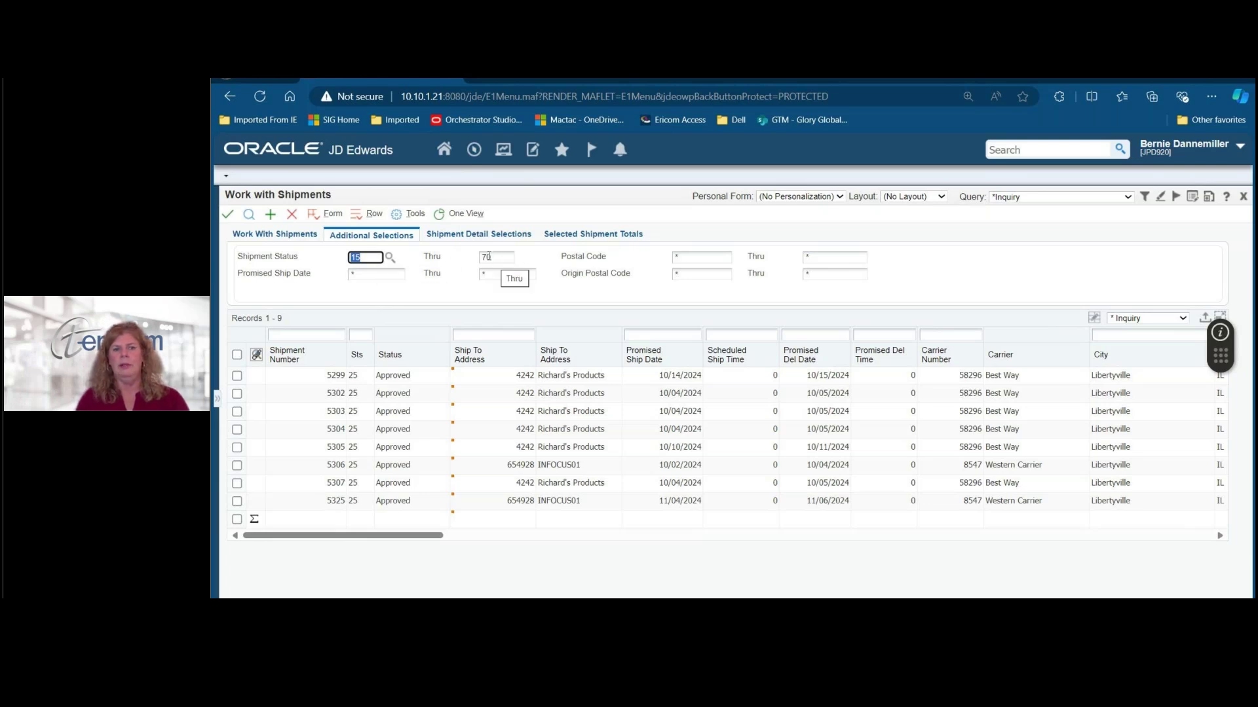
{"action": "left_click", "coordinate": [274, 235]}
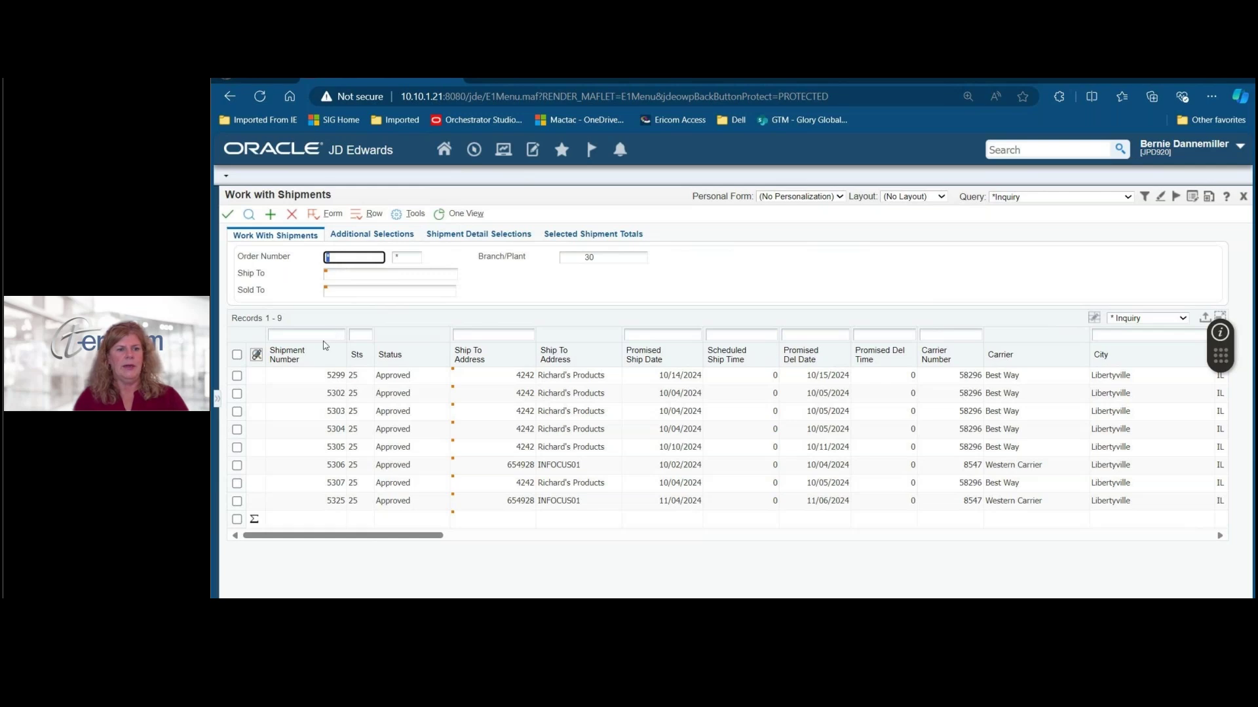
{"action": "left_click", "coordinate": [322, 336]}
{"action": "type", "text": "5330"}
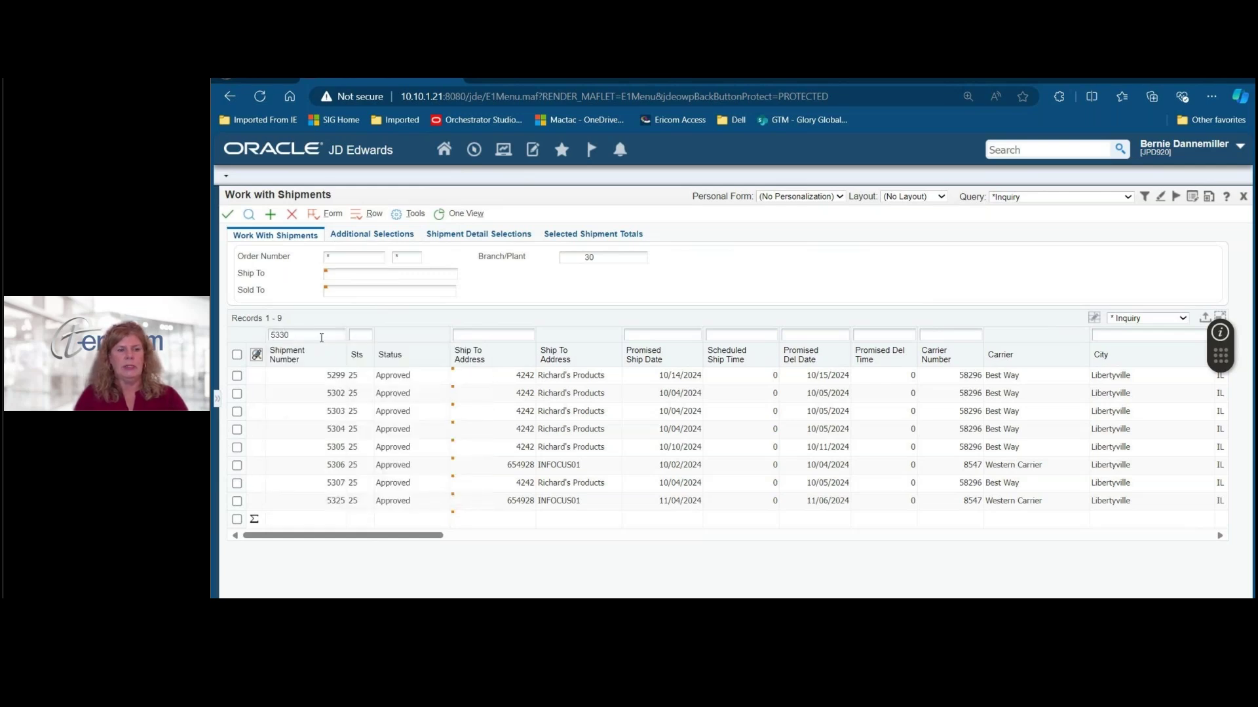
{"action": "key", "text": "Return"}
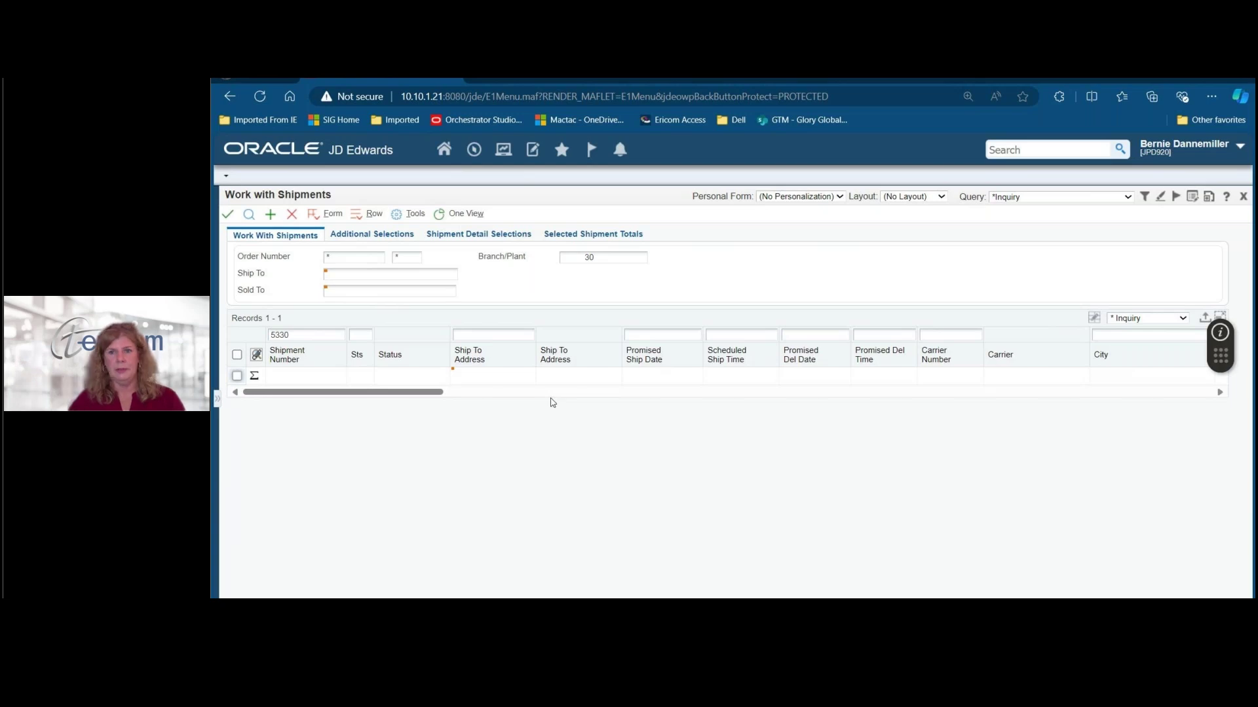
{"action": "left_click", "coordinate": [292, 215]}
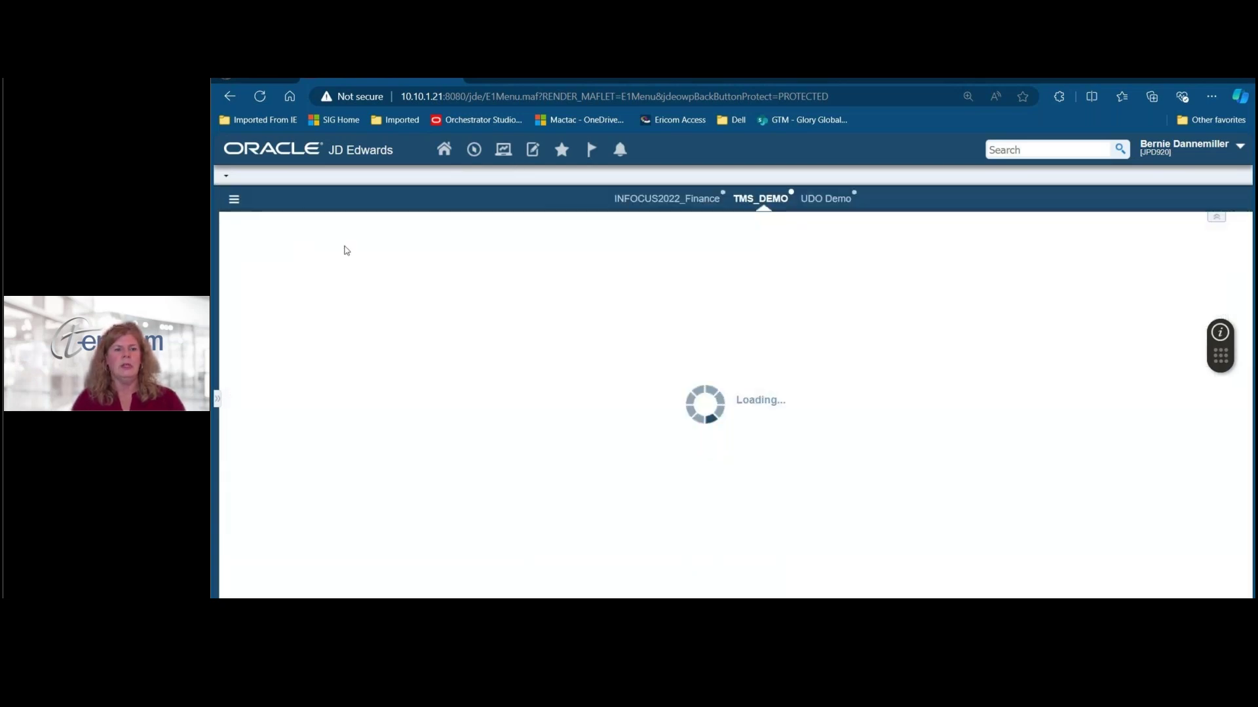
Approve pending shipment 5330 in the open Work with Shipments session, refresh its record, and close the form.
{"action": "left_click", "coordinate": [503, 150]}
{"action": "left_click", "coordinate": [526, 174]}
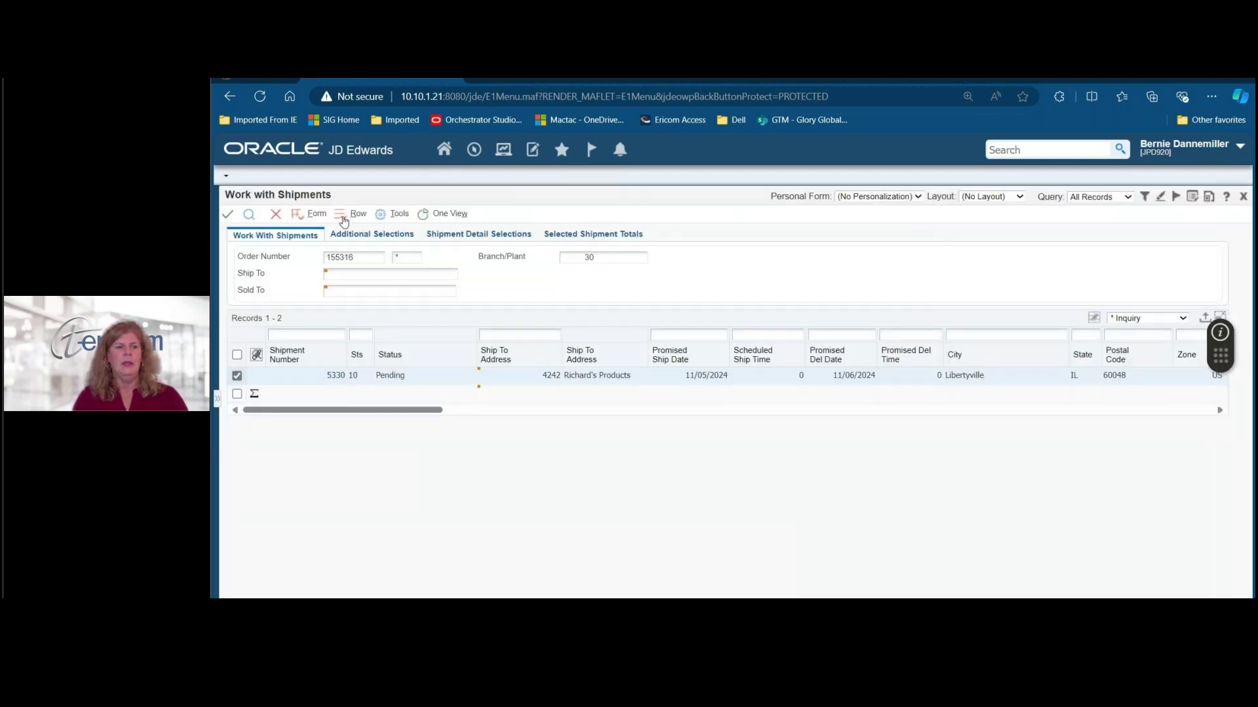
{"action": "left_click", "coordinate": [342, 220]}
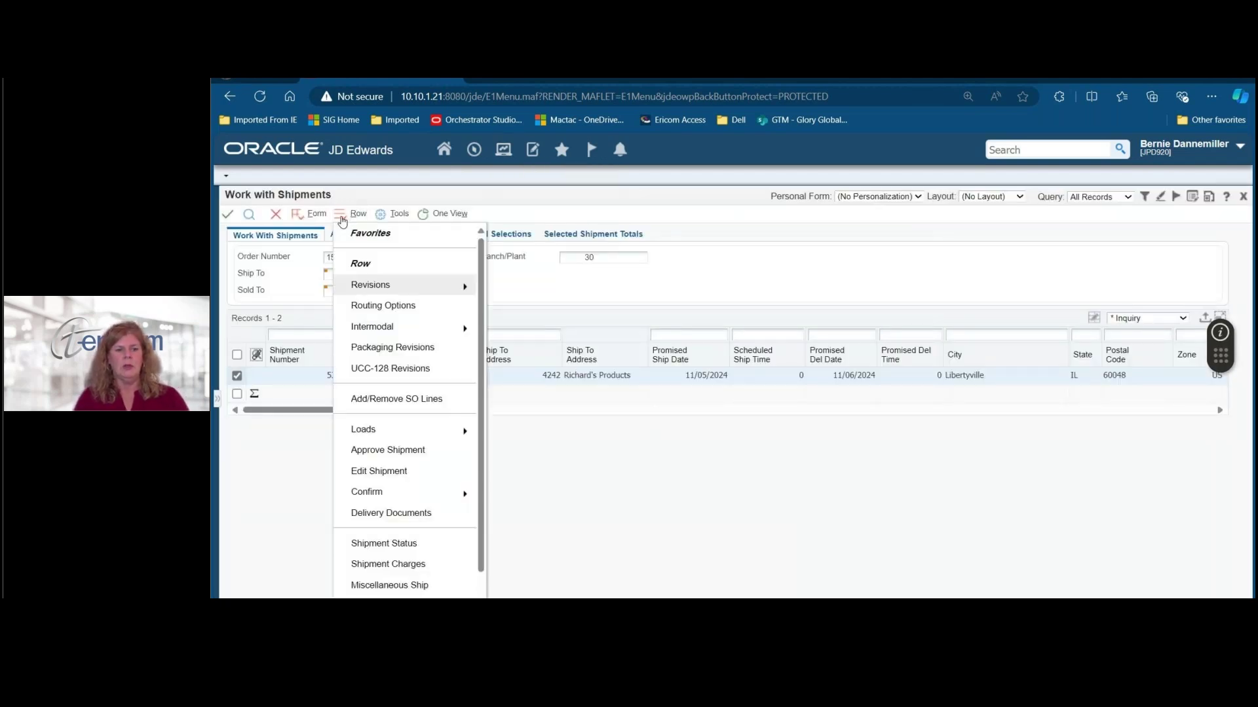
{"action": "left_click", "coordinate": [389, 451]}
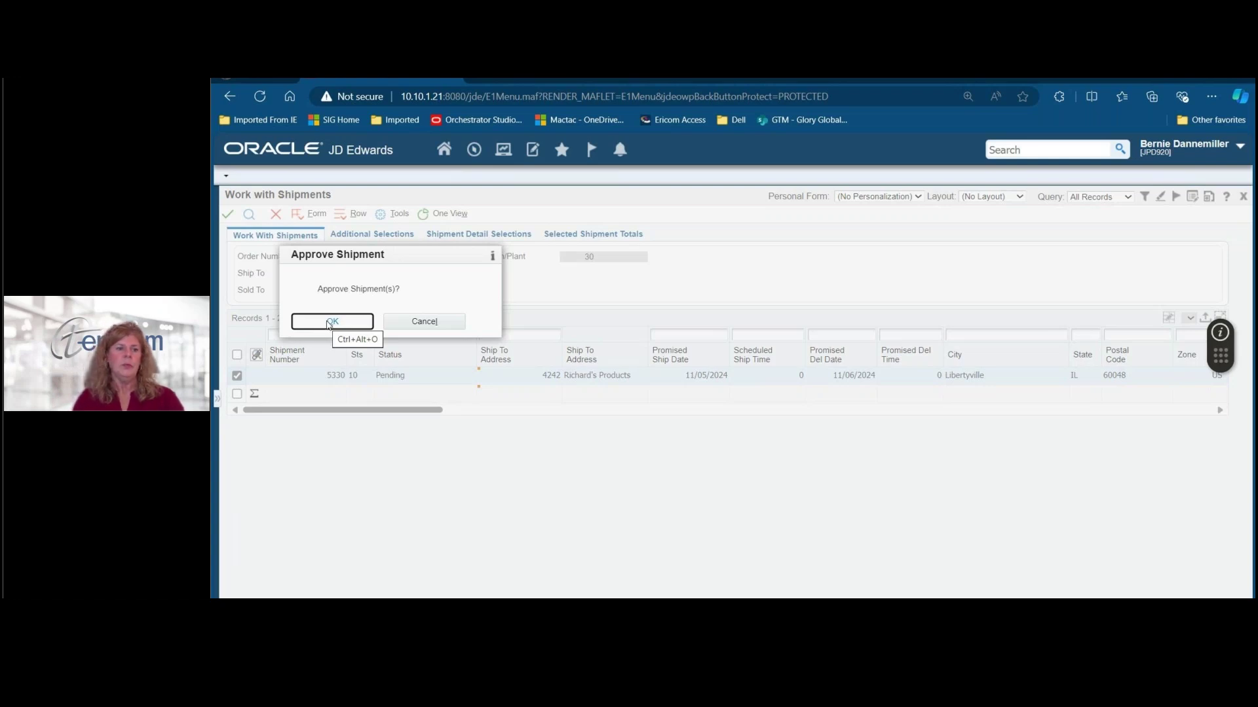
{"action": "left_click", "coordinate": [333, 324]}
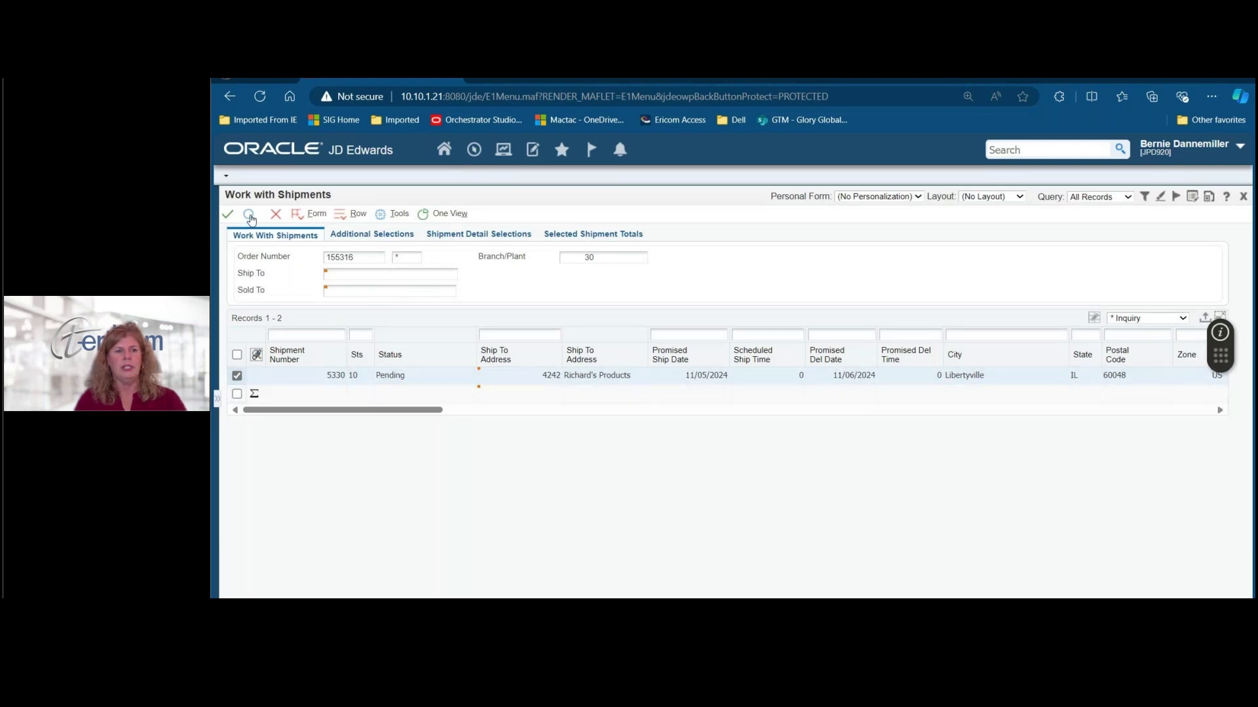
{"action": "left_click", "coordinate": [249, 215]}
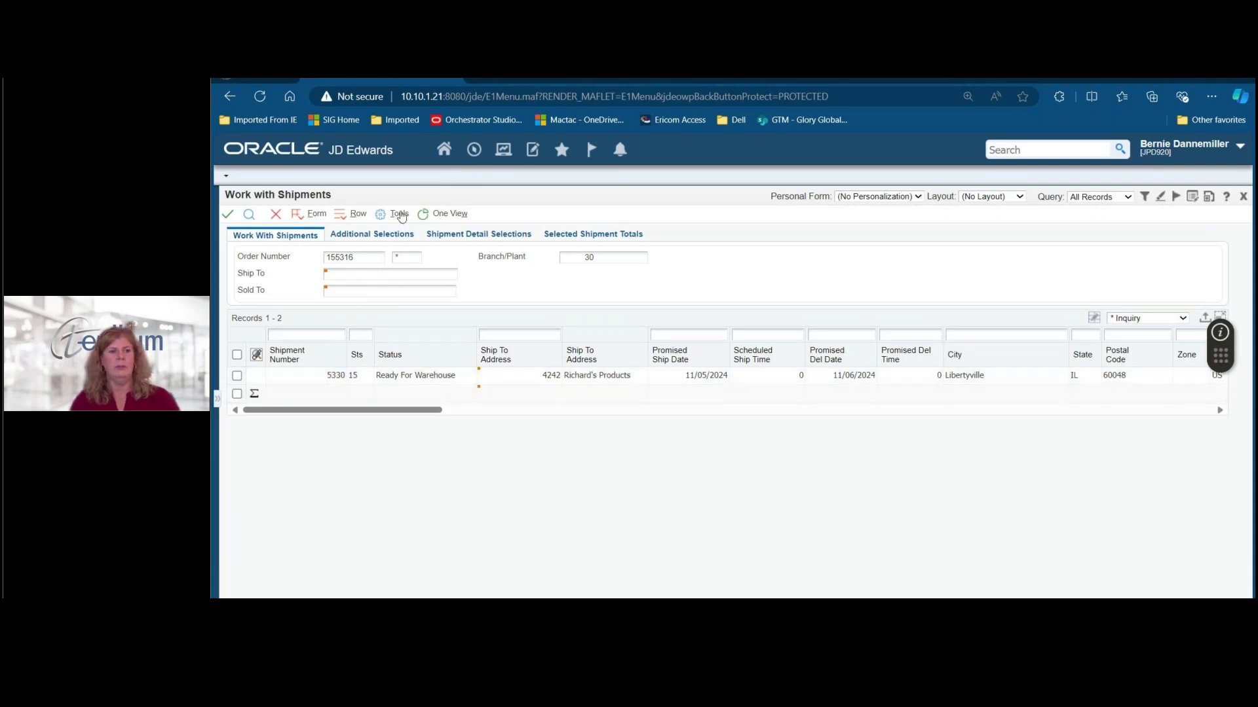
{"action": "left_click", "coordinate": [276, 214]}
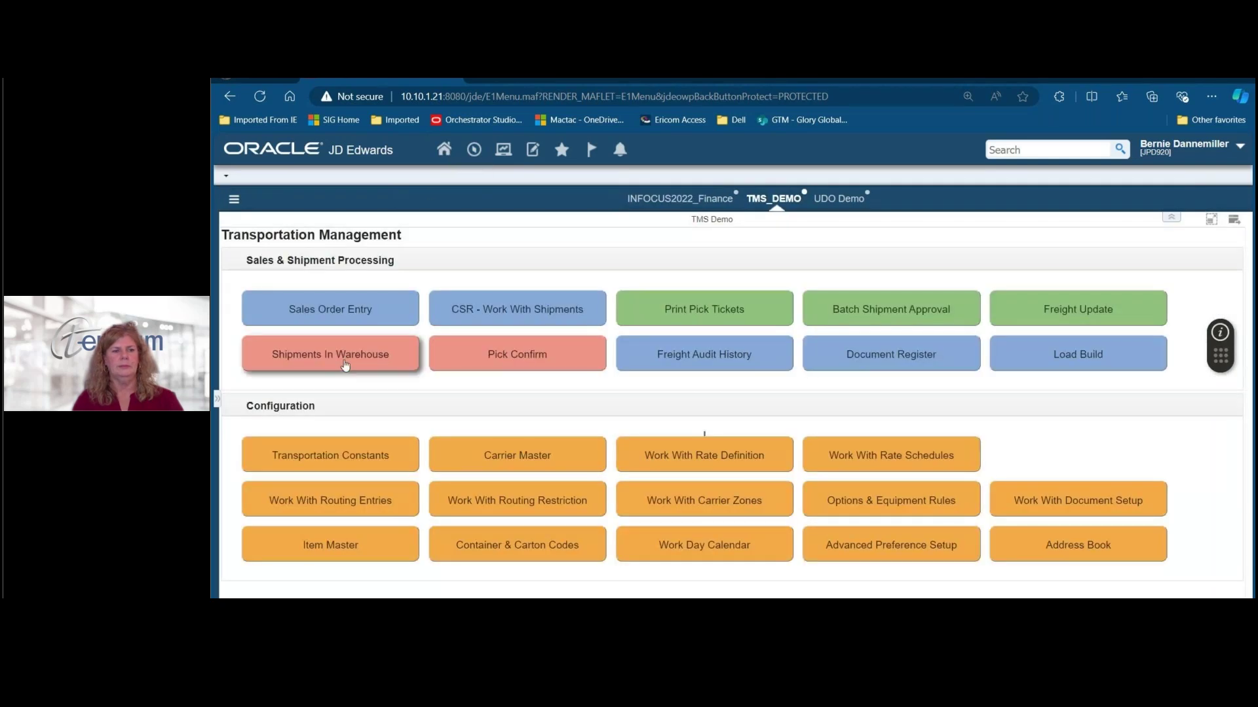
Open Shipments In Warehouse again and find the approved shipment 5330.
{"action": "left_click", "coordinate": [345, 365]}
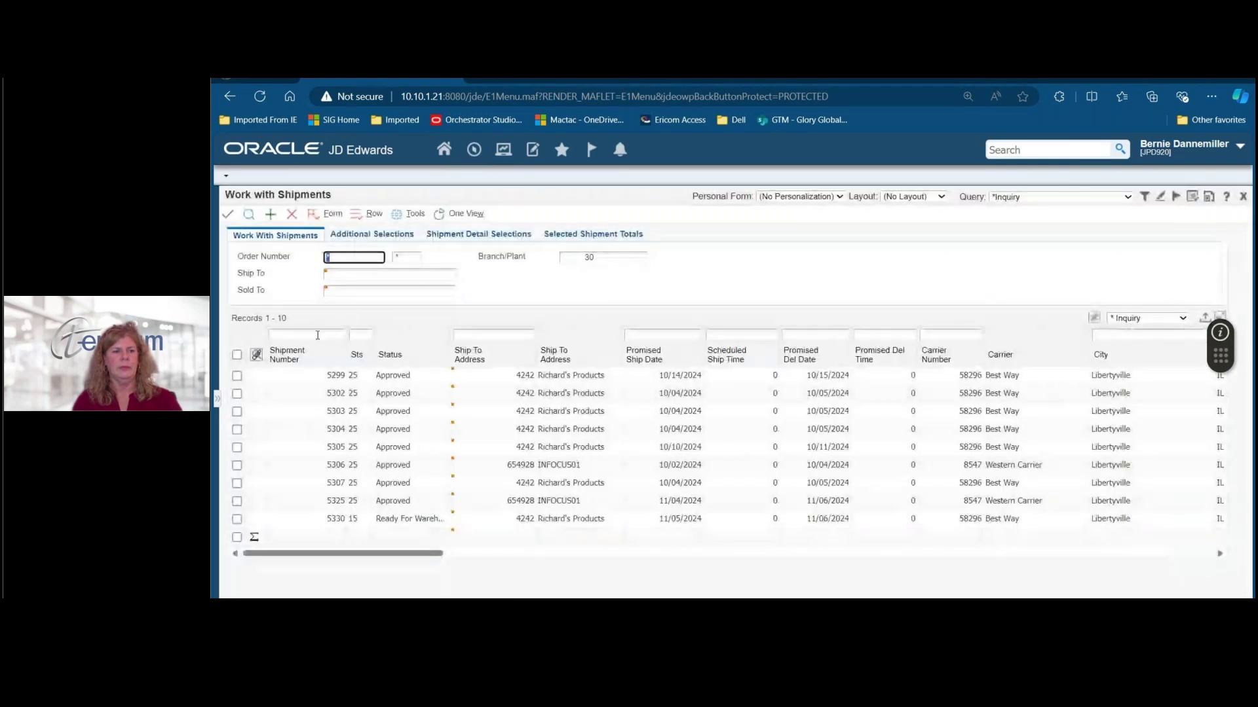
{"action": "left_click", "coordinate": [318, 335]}
{"action": "type", "text": "5330"}
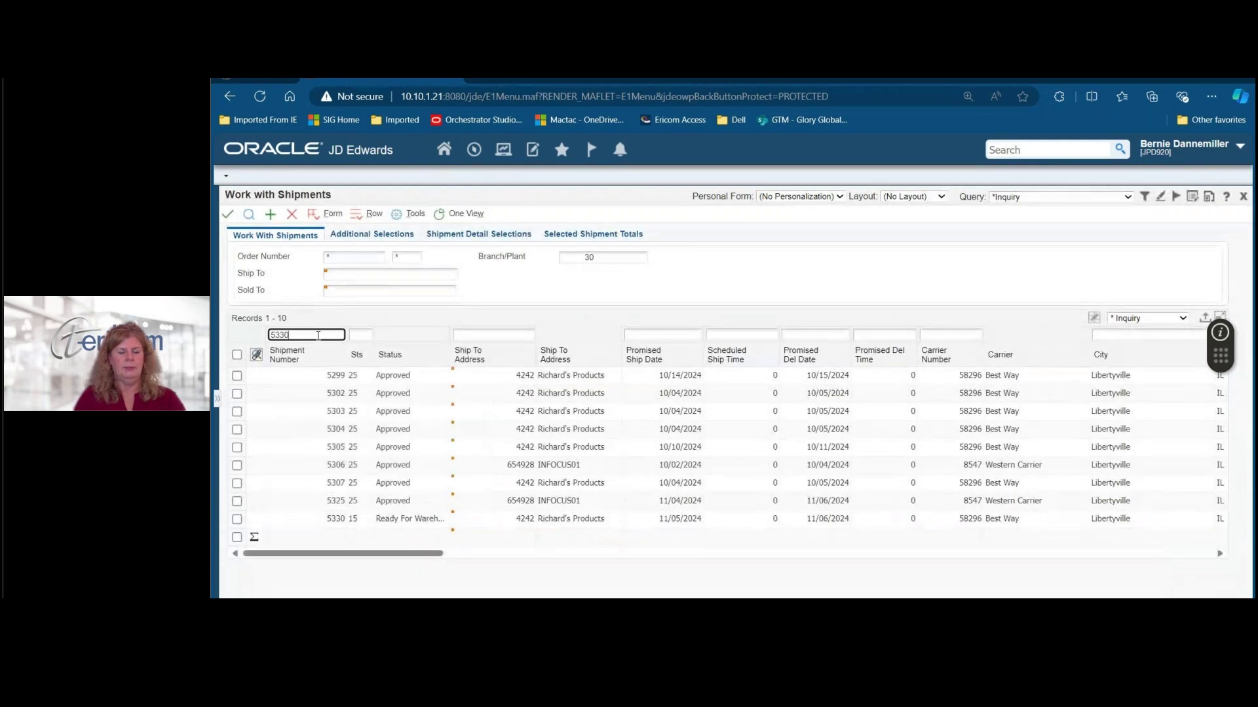
{"action": "key", "text": "Return"}
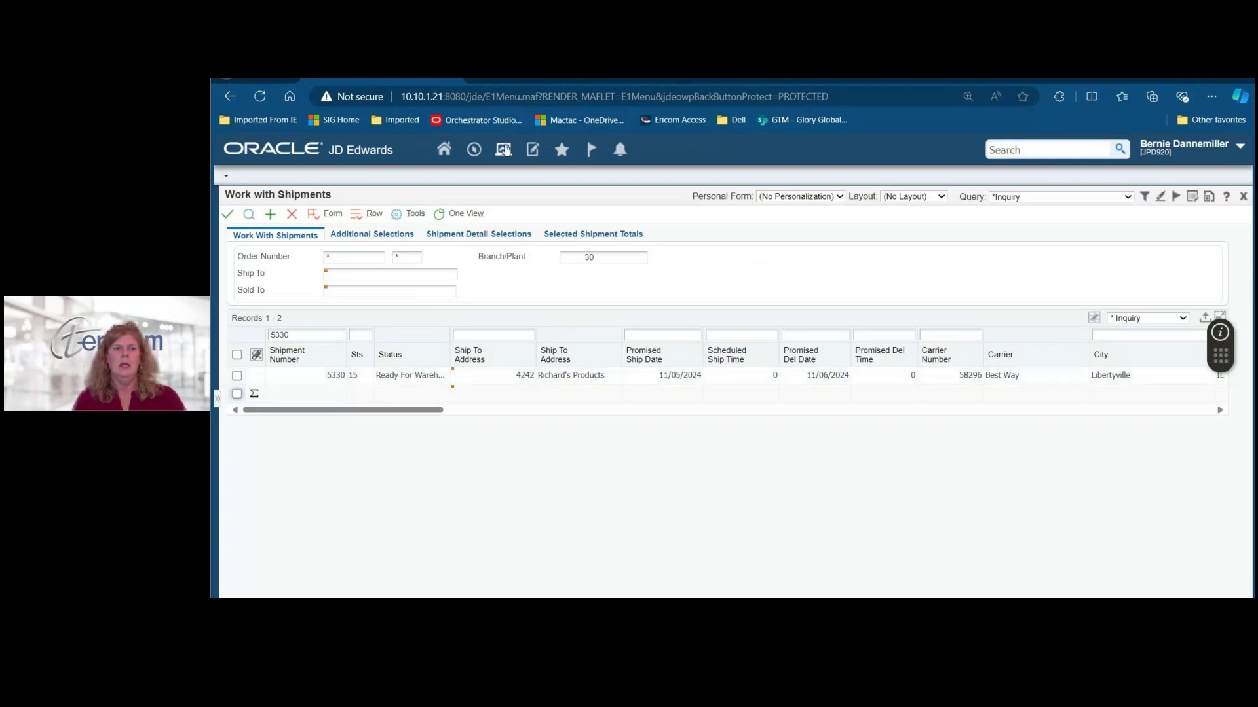
Switch back to Manage Existing Order and refresh the lines of shipment 5330 to check their last and next statuses.
{"action": "left_click", "coordinate": [505, 150]}
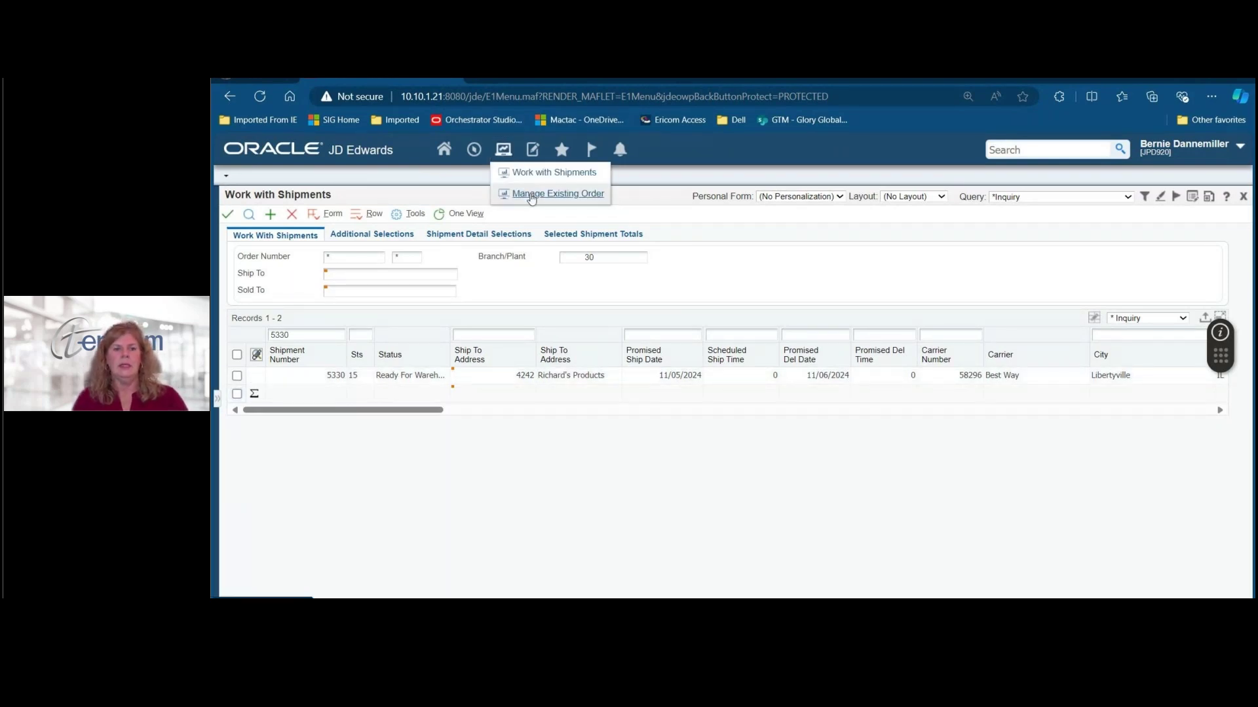
{"action": "left_click", "coordinate": [530, 195]}
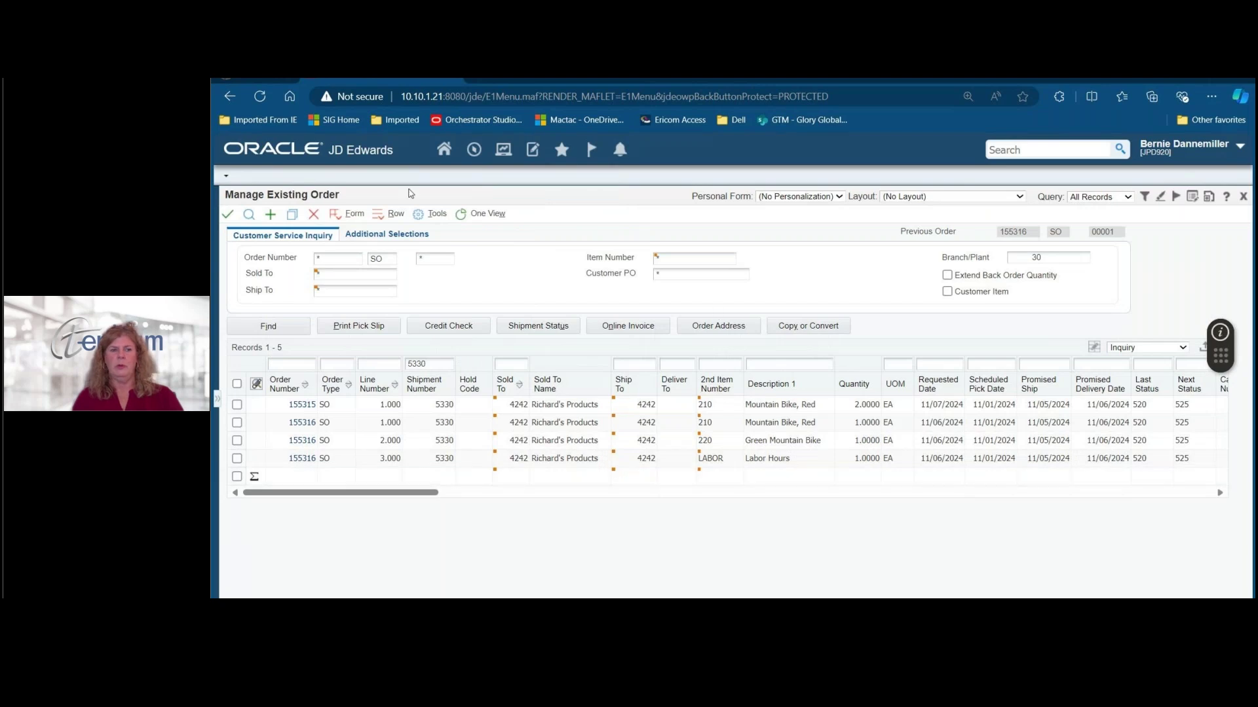
{"action": "left_click", "coordinate": [249, 215]}
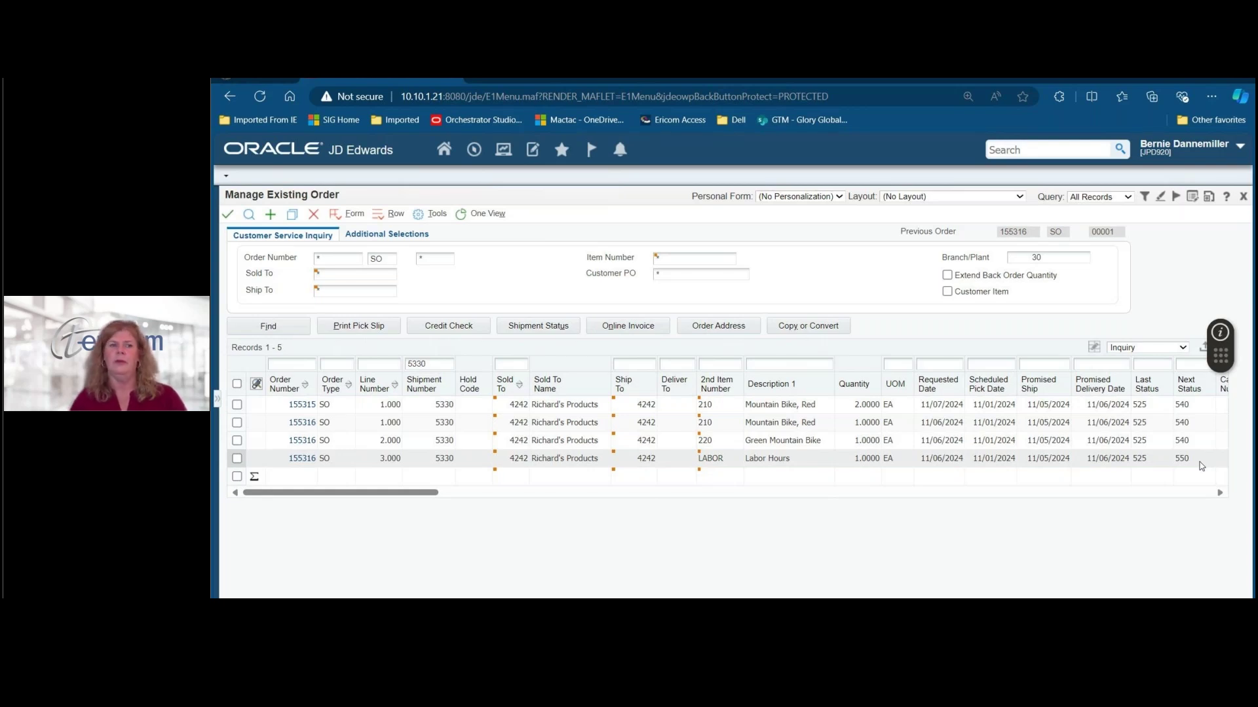
Open Print Pick Tickets from the home page and set its data selection to Shipment Number (F4211) equal to 5330.
{"action": "left_click", "coordinate": [435, 364]}
{"action": "double_click", "coordinate": [436, 364]}
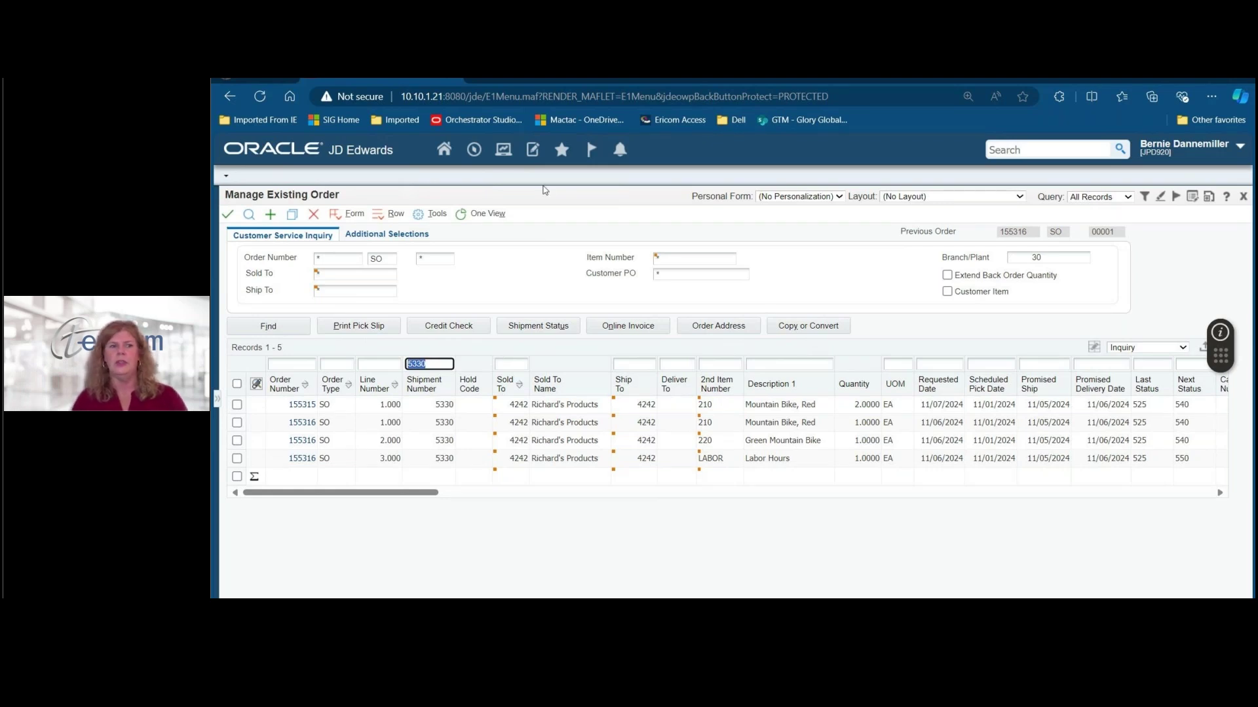
{"action": "left_click", "coordinate": [445, 150]}
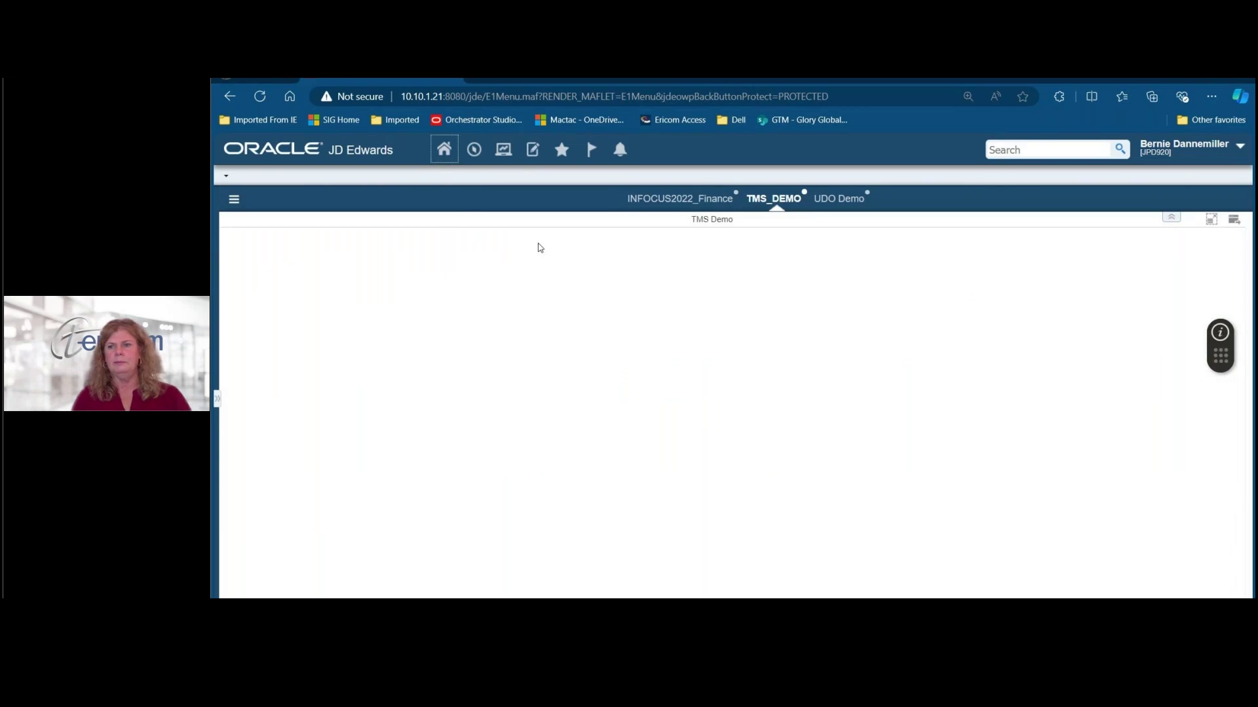
{"action": "left_click", "coordinate": [685, 315]}
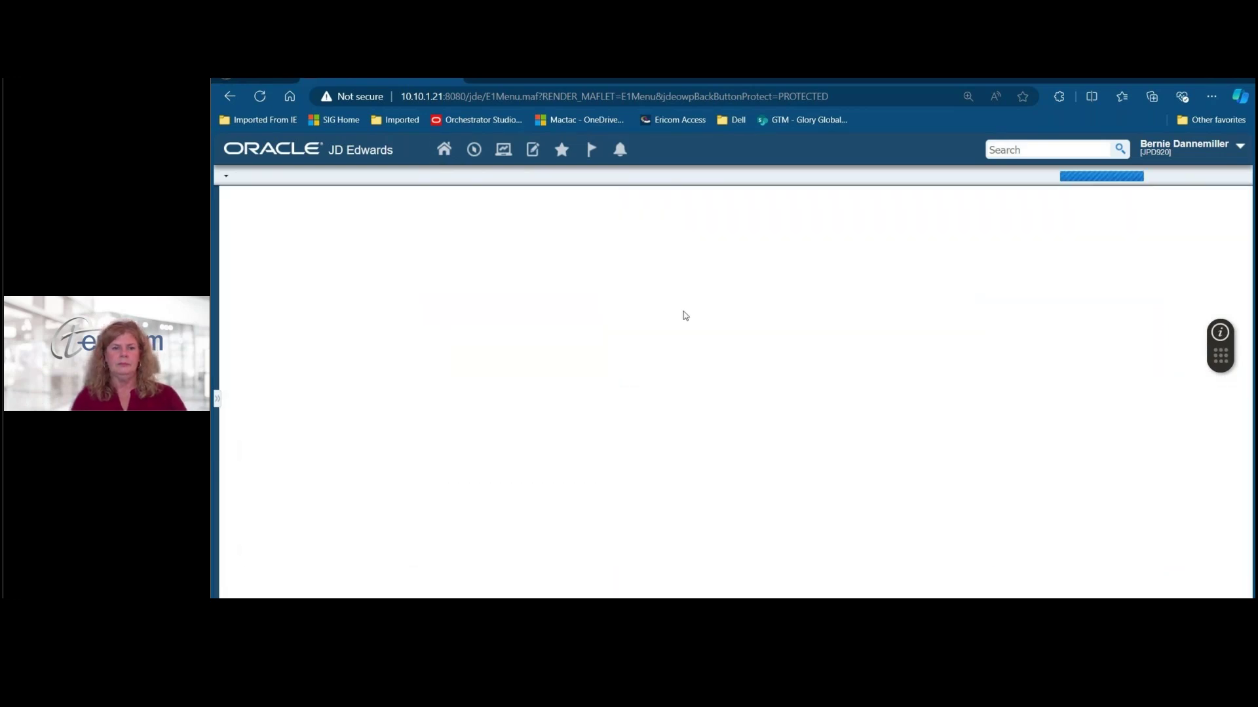
{"action": "left_click", "coordinate": [254, 217]}
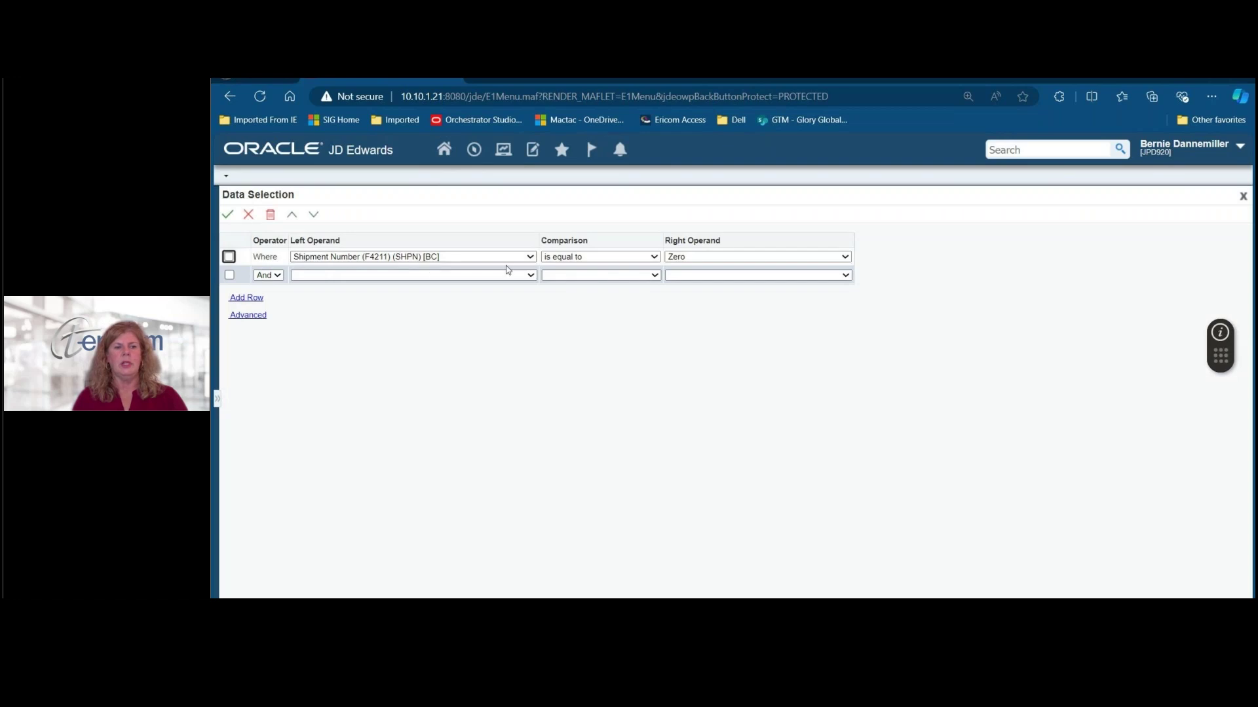
{"action": "left_click", "coordinate": [706, 261]}
{"action": "left_click", "coordinate": [724, 323]}
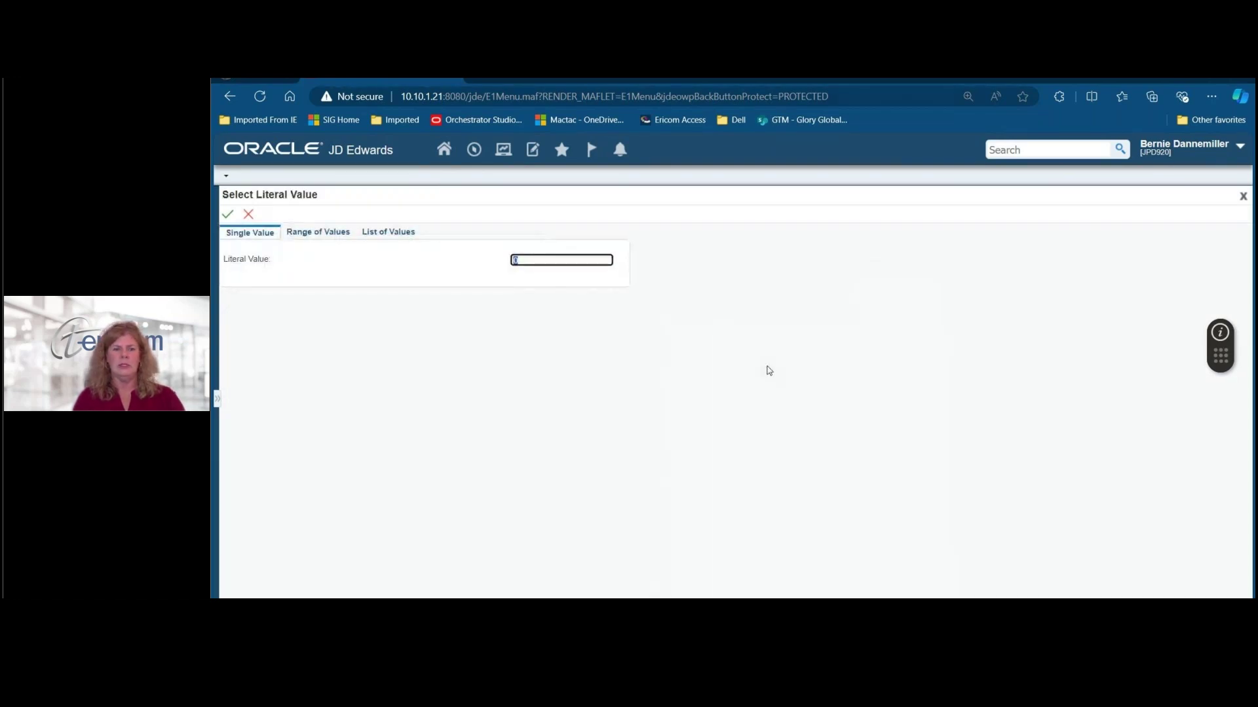
{"action": "type", "text": "5330"}
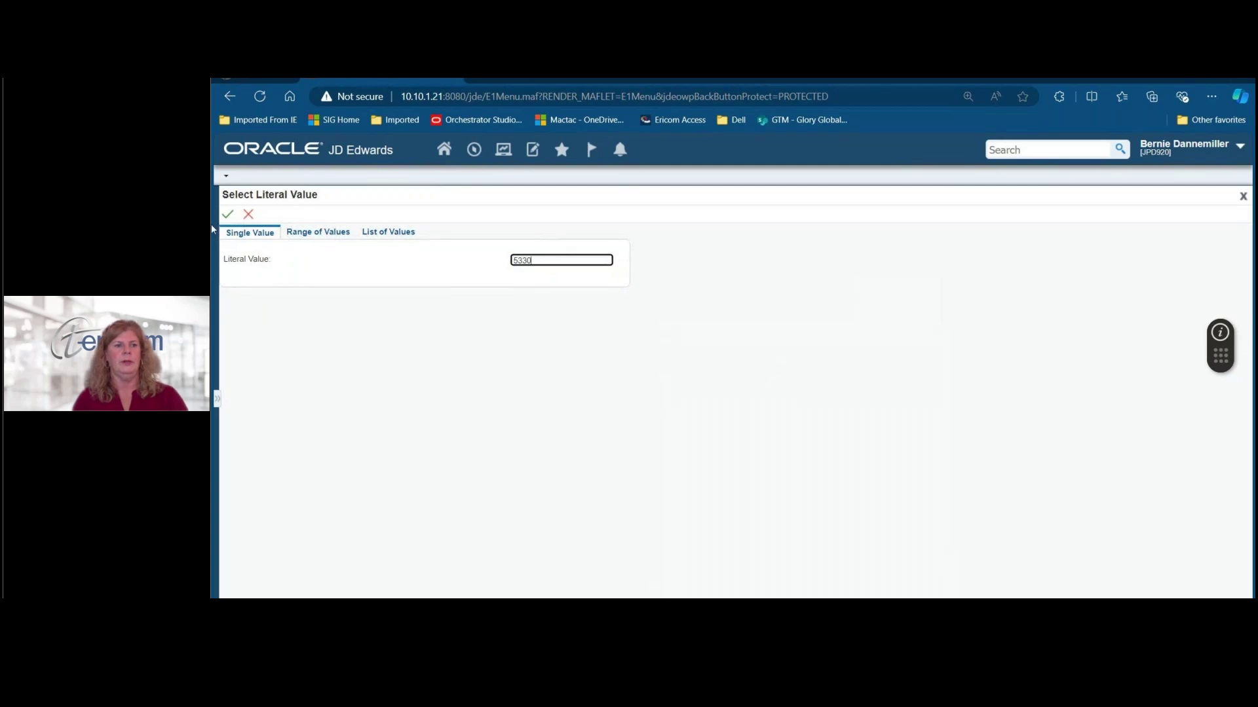
{"action": "left_click", "coordinate": [228, 217]}
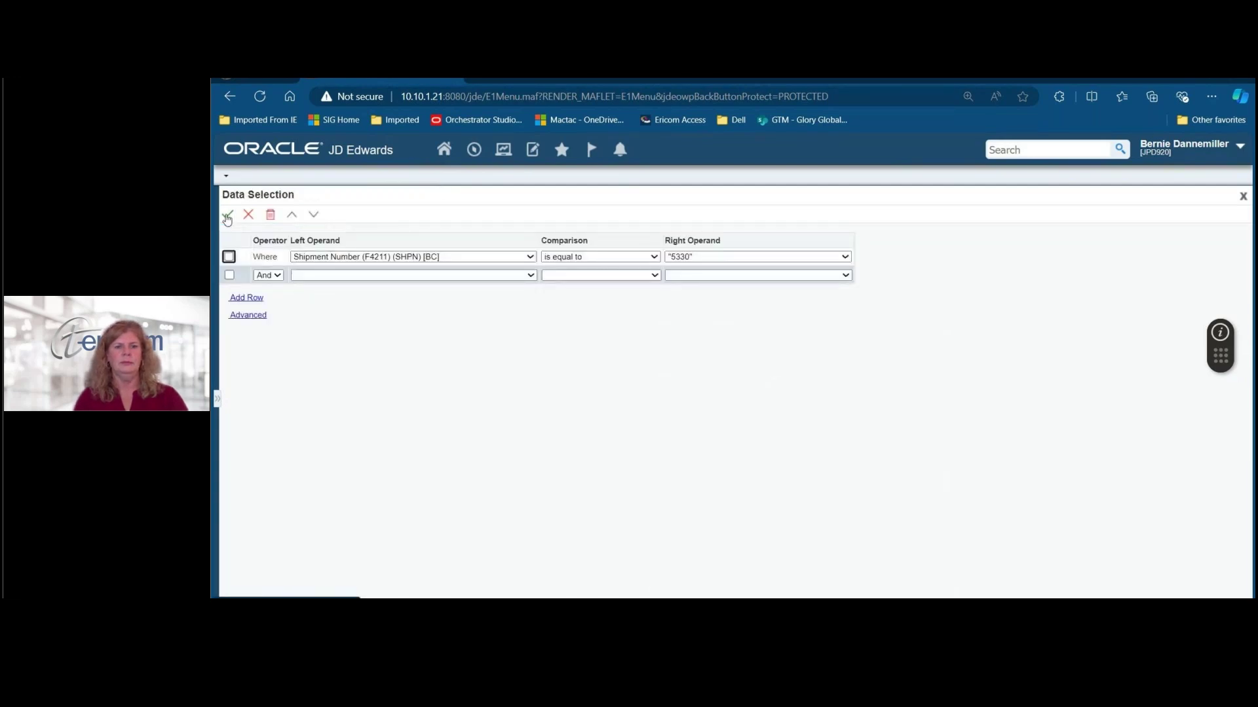
{"action": "left_click", "coordinate": [227, 216]}
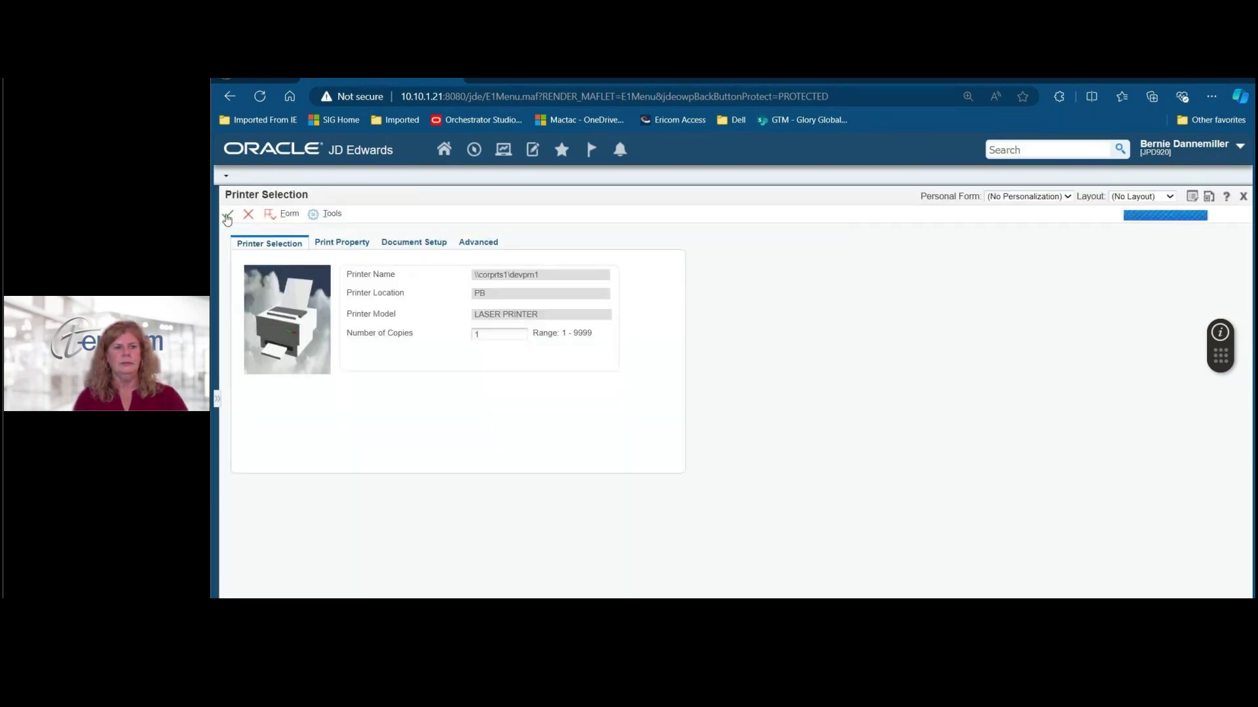
Submit the pick ticket print job and refresh shipment 5330's lines in Manage Existing Order to check their statuses.
{"action": "left_click", "coordinate": [227, 216]}
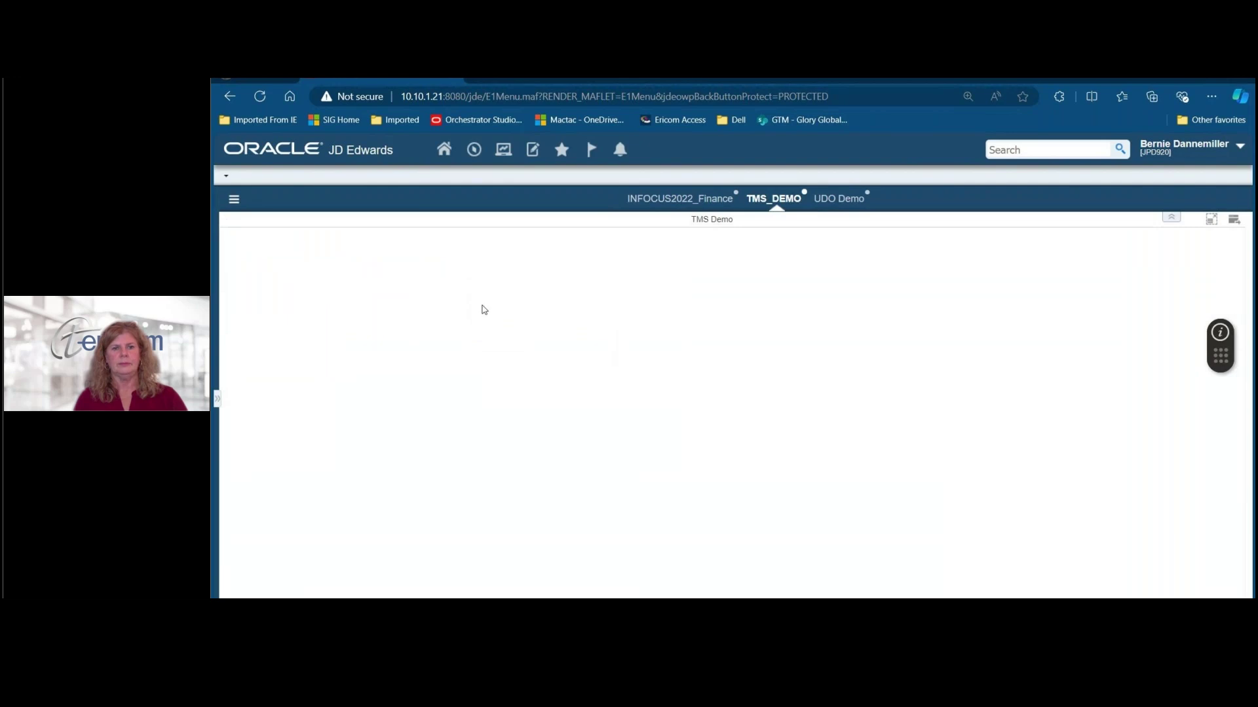
{"action": "mouse_move", "coordinate": [508, 153]}
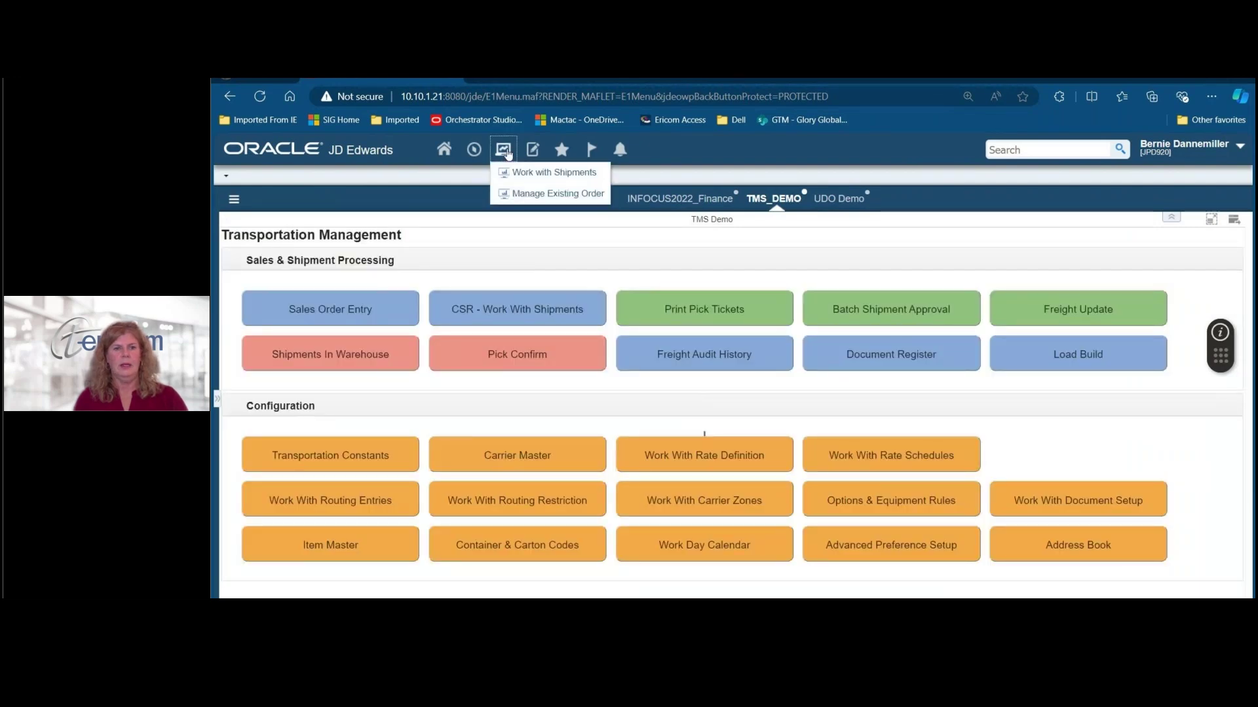
{"action": "left_click", "coordinate": [537, 194]}
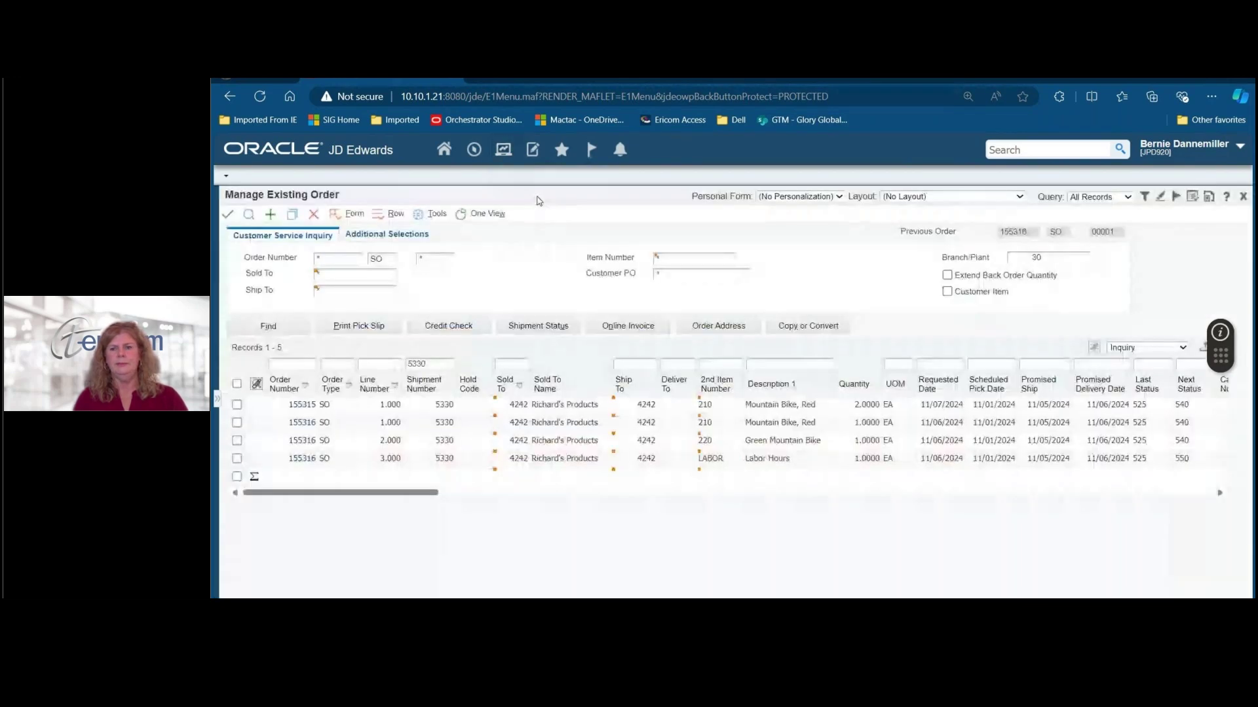
{"action": "left_click", "coordinate": [249, 215]}
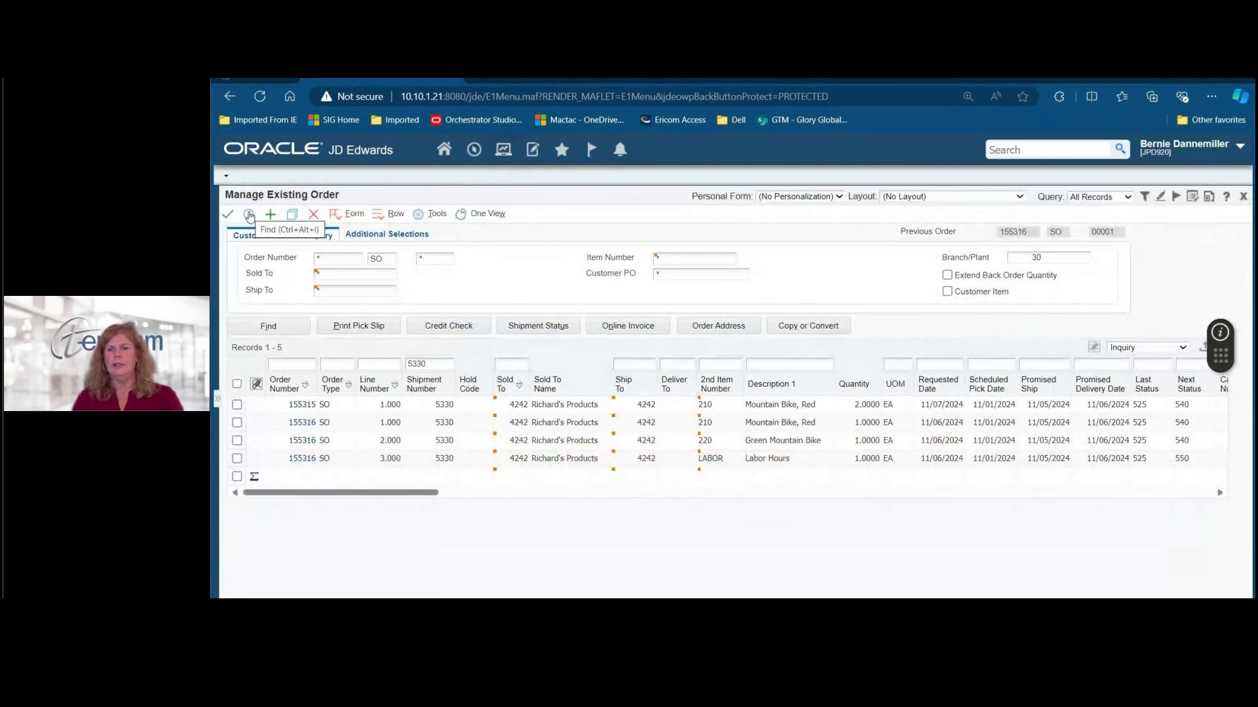
{"action": "left_click", "coordinate": [249, 216]}
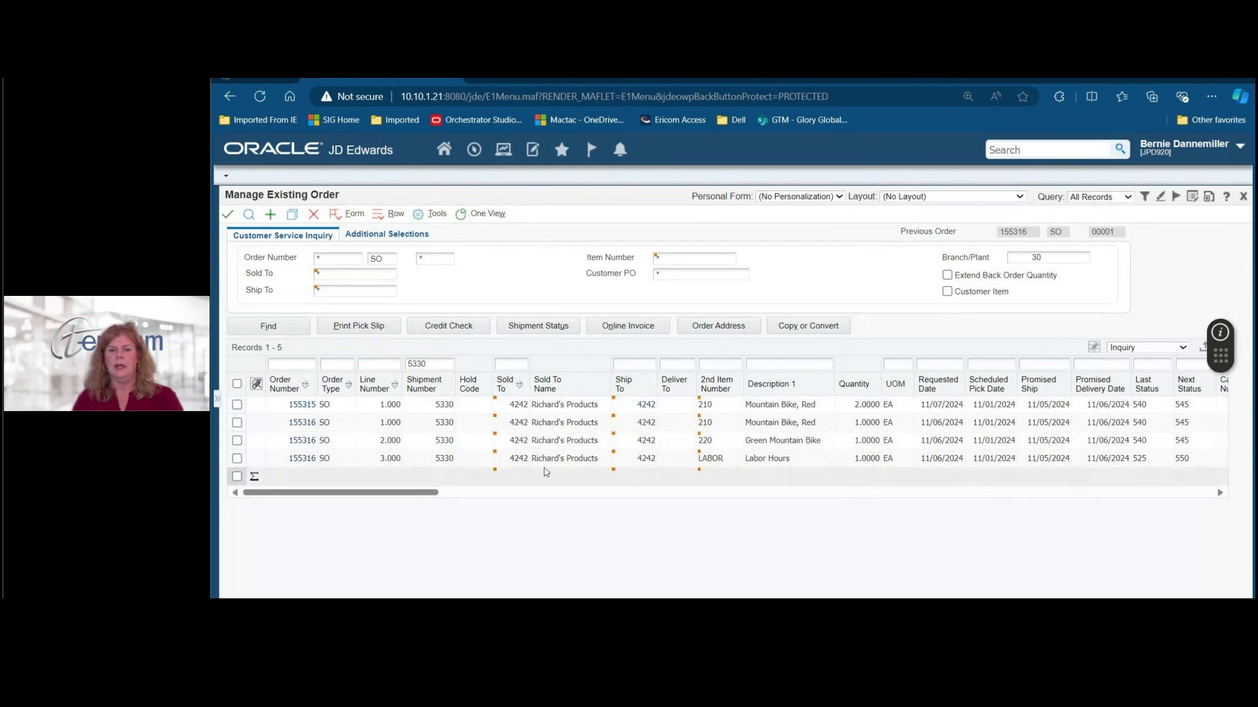
{"action": "left_click_drag", "start_coordinate": [419, 496], "coordinate": [347, 527]}
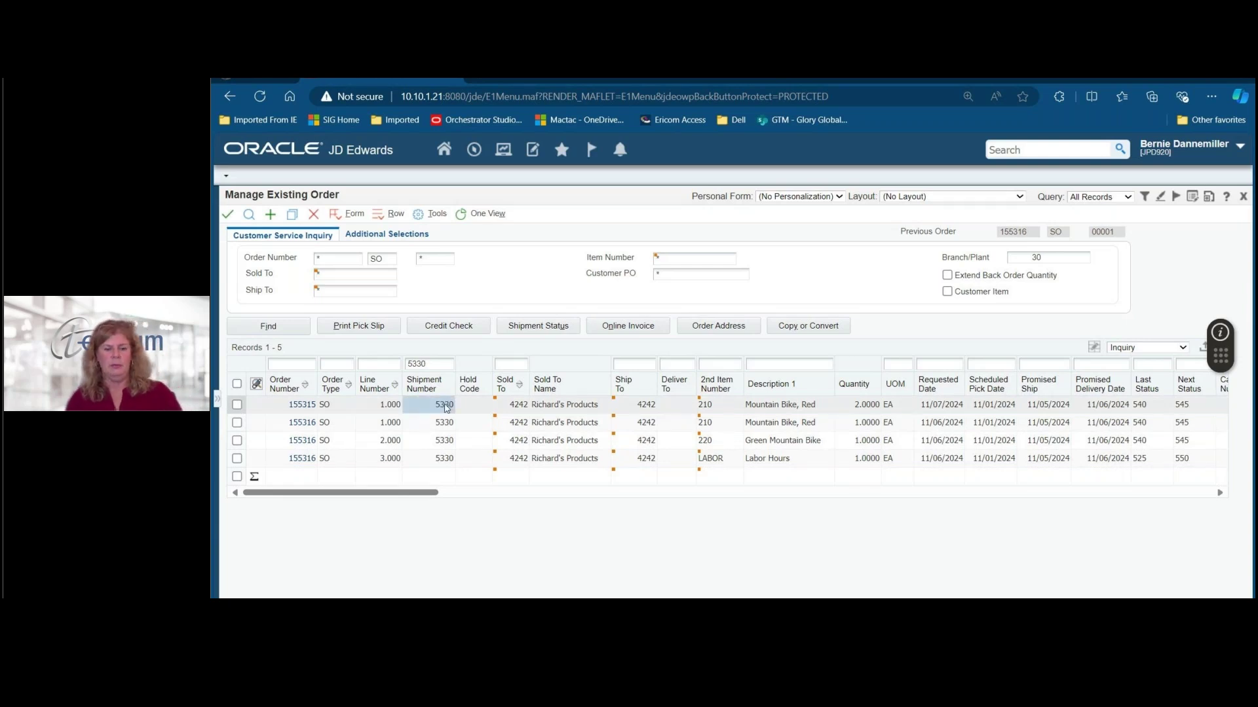
Open Pick Confirm from the home page and find the order lines of shipment number 5330.
{"action": "left_click", "coordinate": [444, 150]}
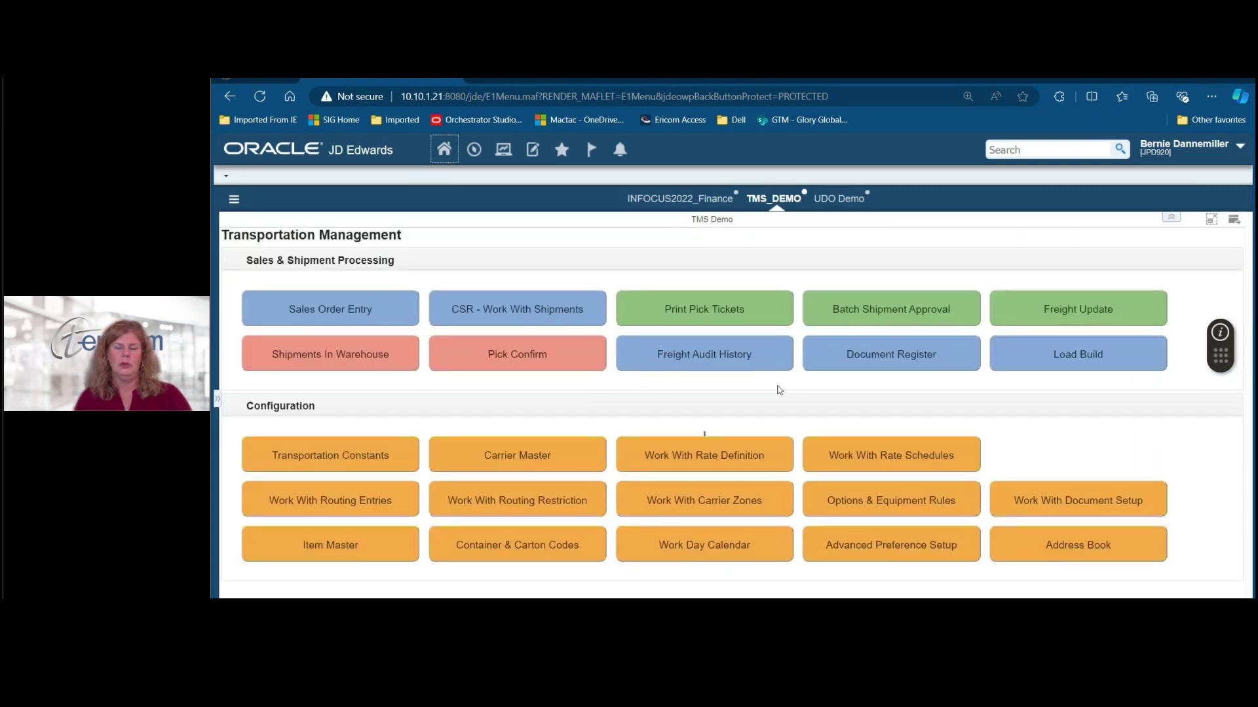
{"action": "left_click", "coordinate": [514, 361]}
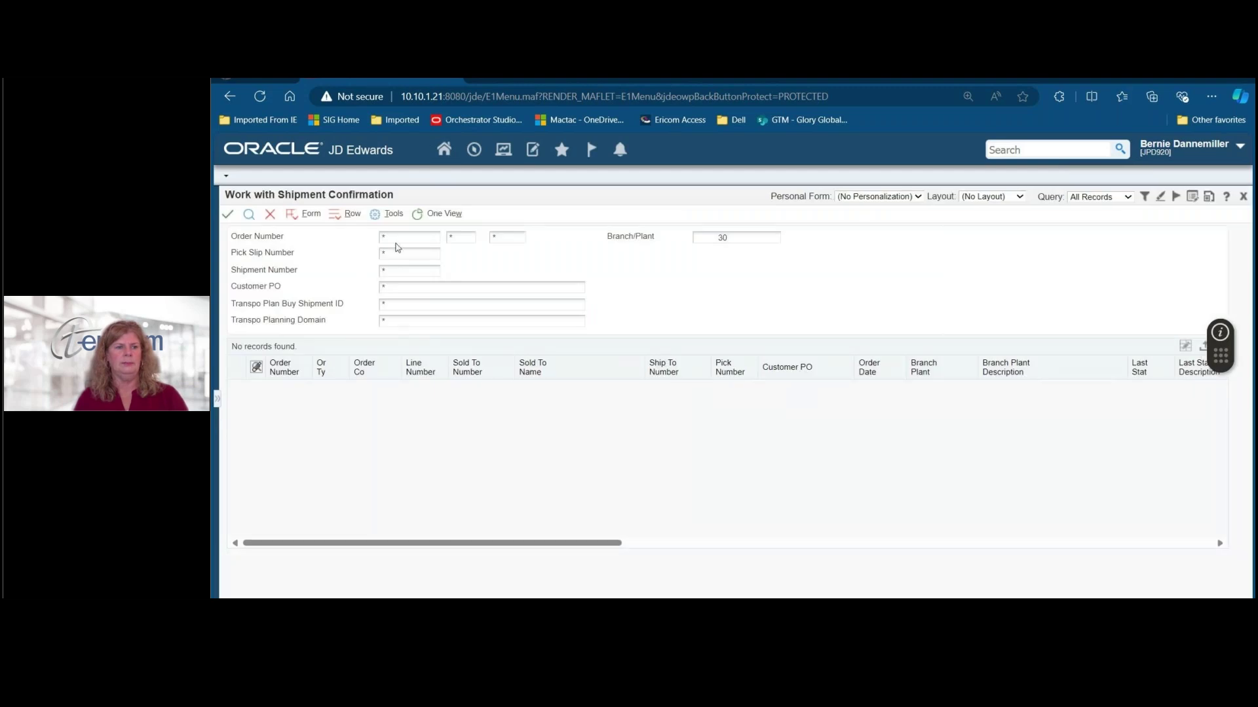
{"action": "left_click", "coordinate": [412, 270]}
{"action": "type", "text": "5330"}
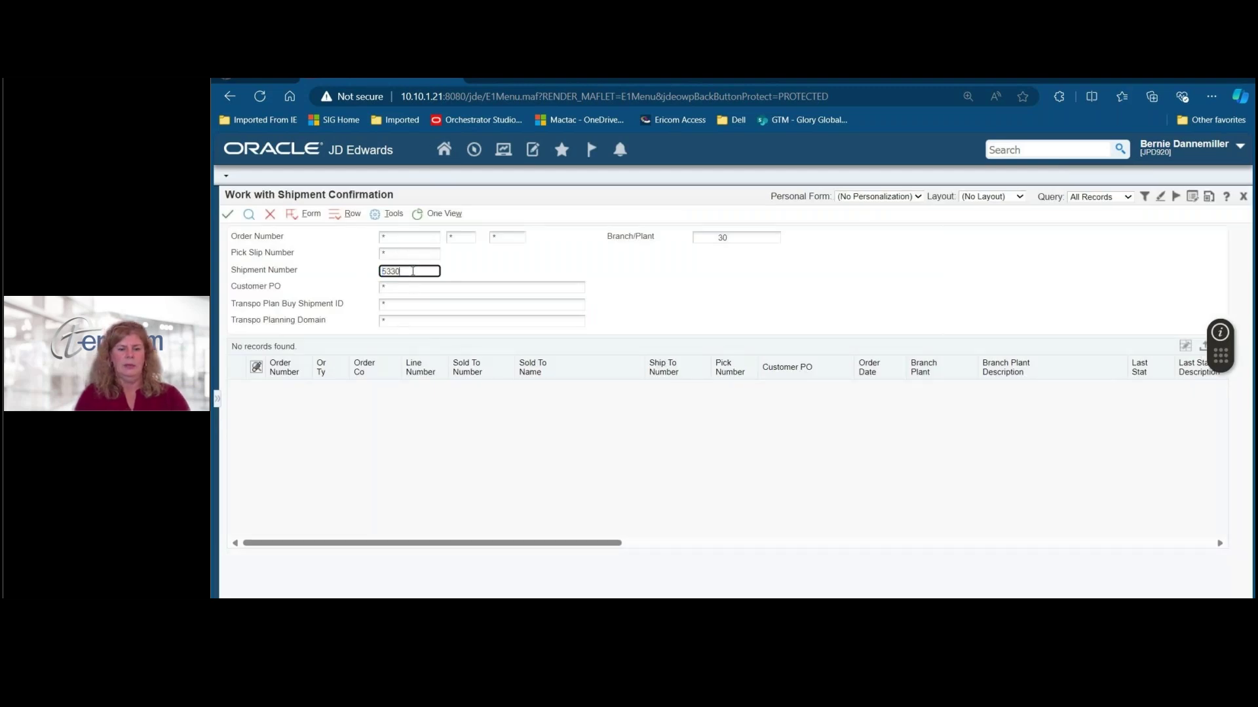
{"action": "key", "text": "Return"}
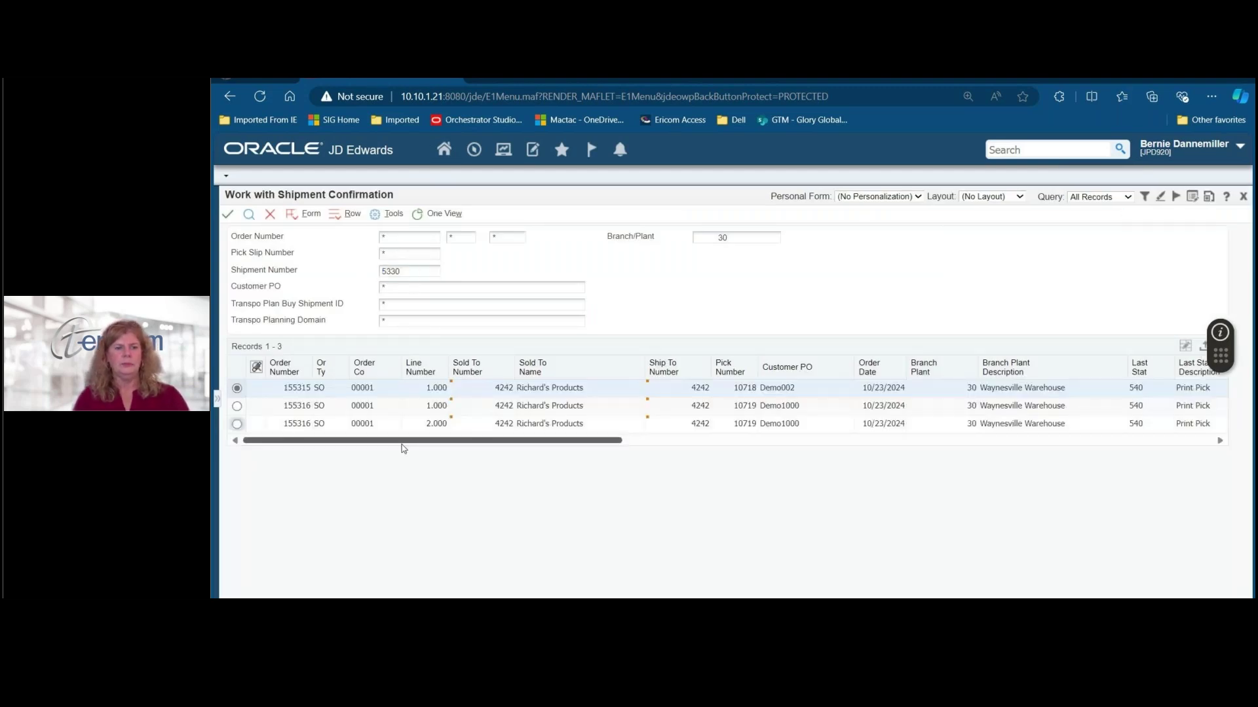
Confirm the full picked quantities of the two Mountain Bike, Red lines one after the other, refreshing the list in between.
{"action": "left_click", "coordinate": [228, 217]}
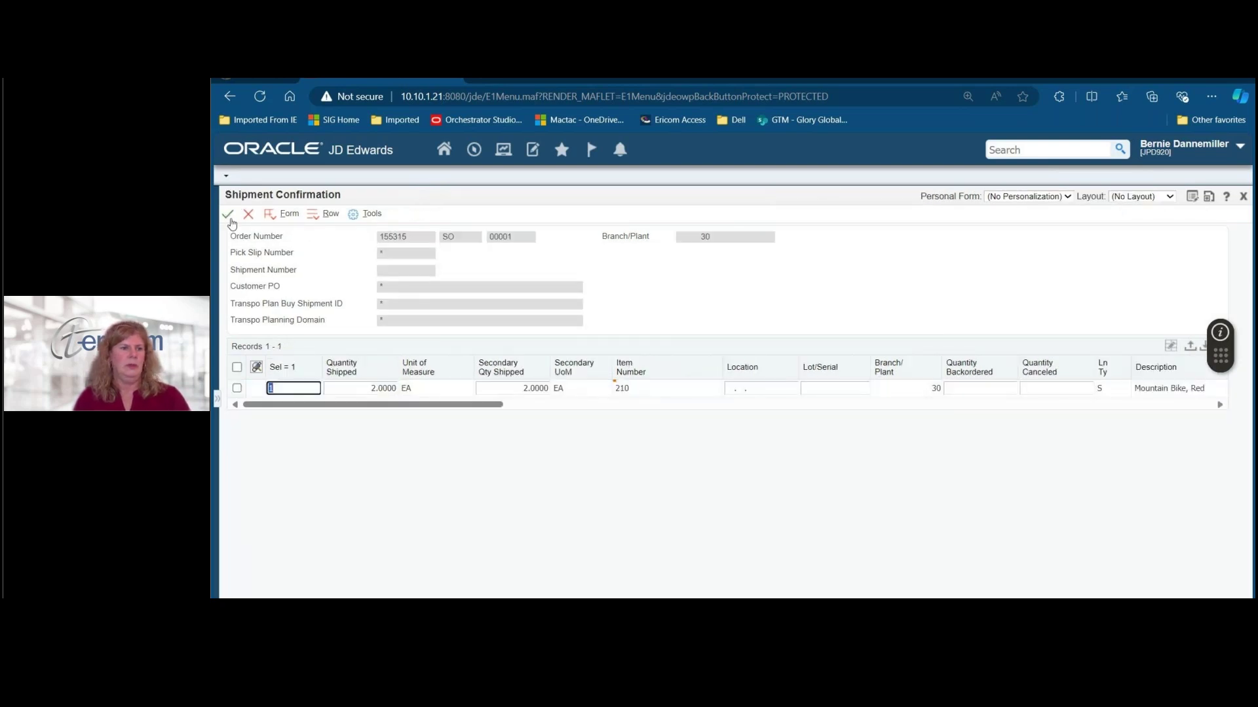
{"action": "left_click", "coordinate": [228, 216]}
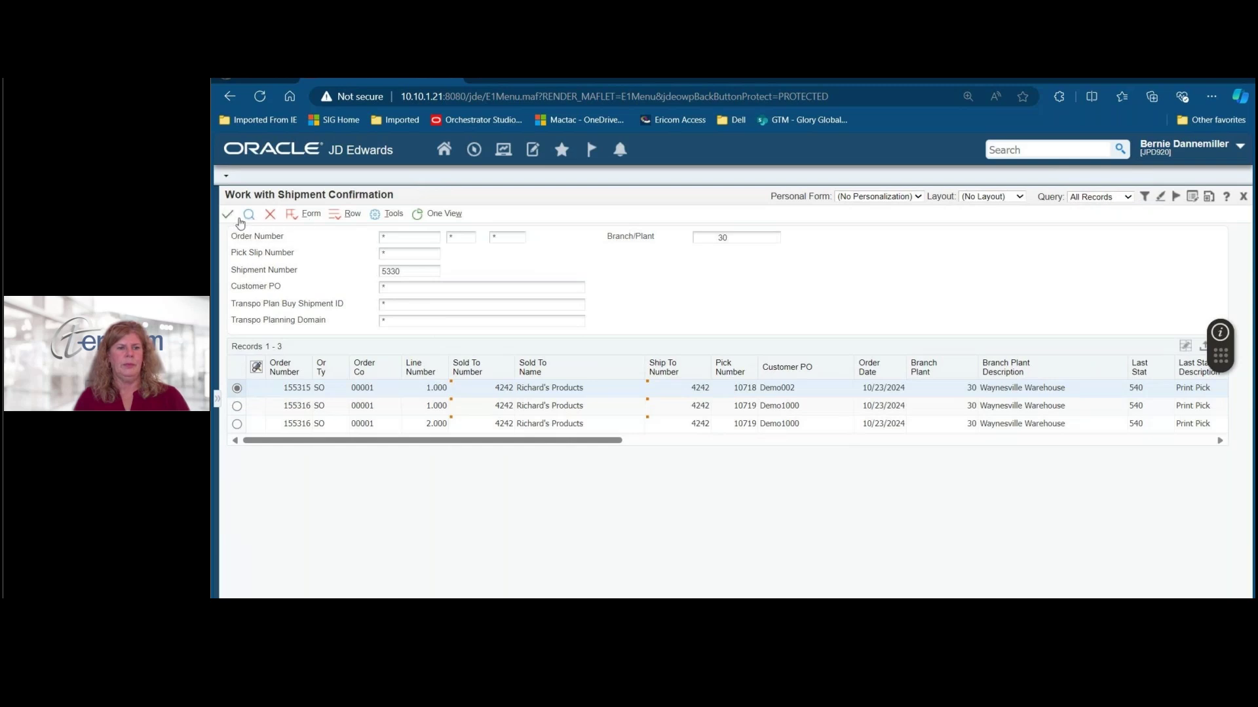
{"action": "left_click", "coordinate": [249, 216]}
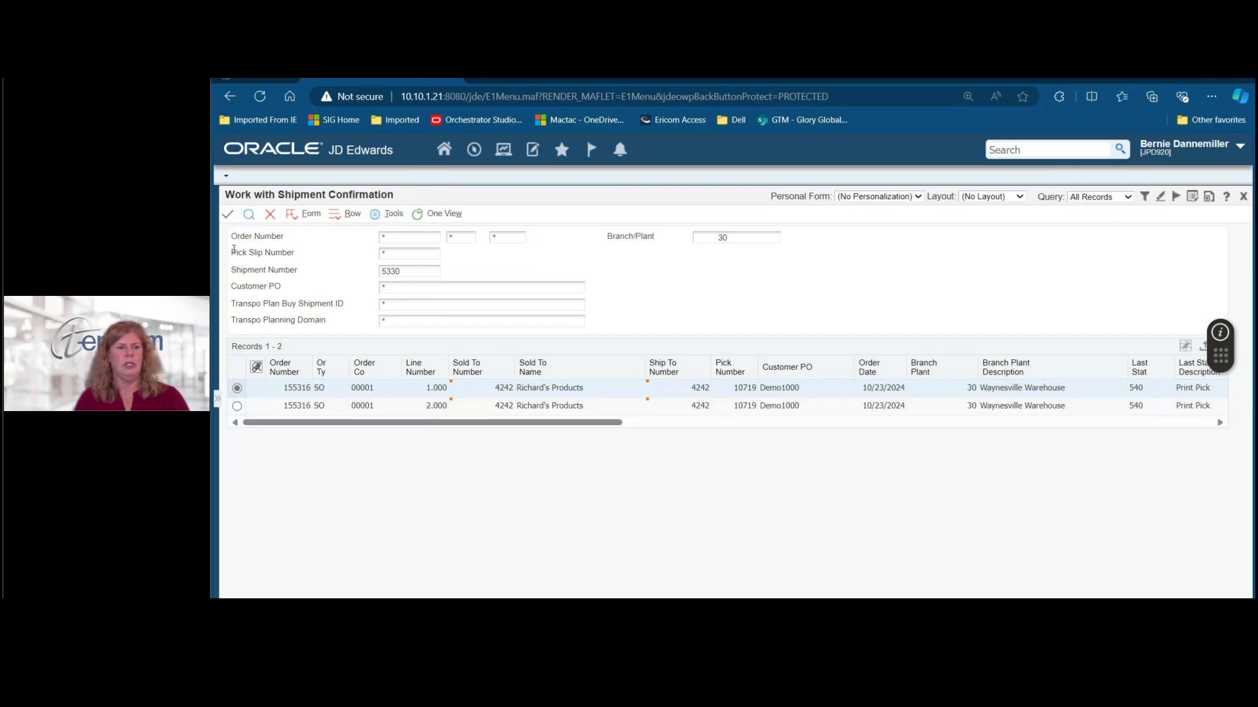
{"action": "left_click", "coordinate": [228, 216]}
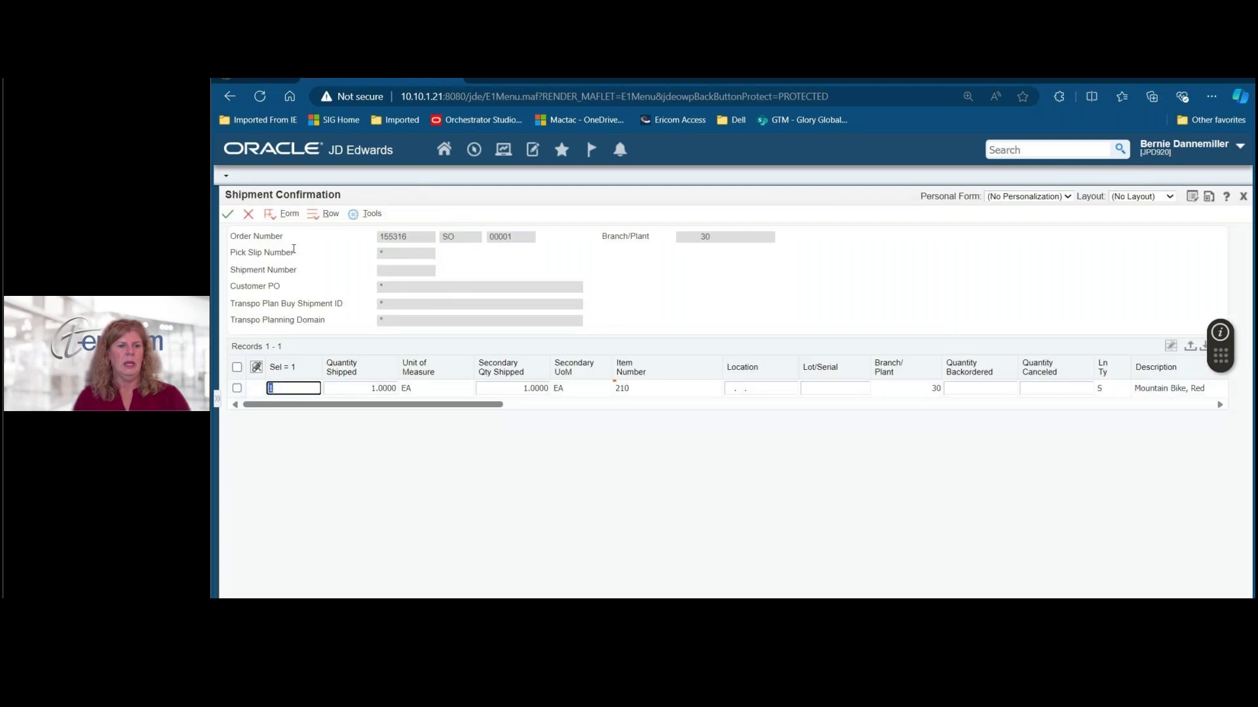
{"action": "left_click", "coordinate": [227, 217]}
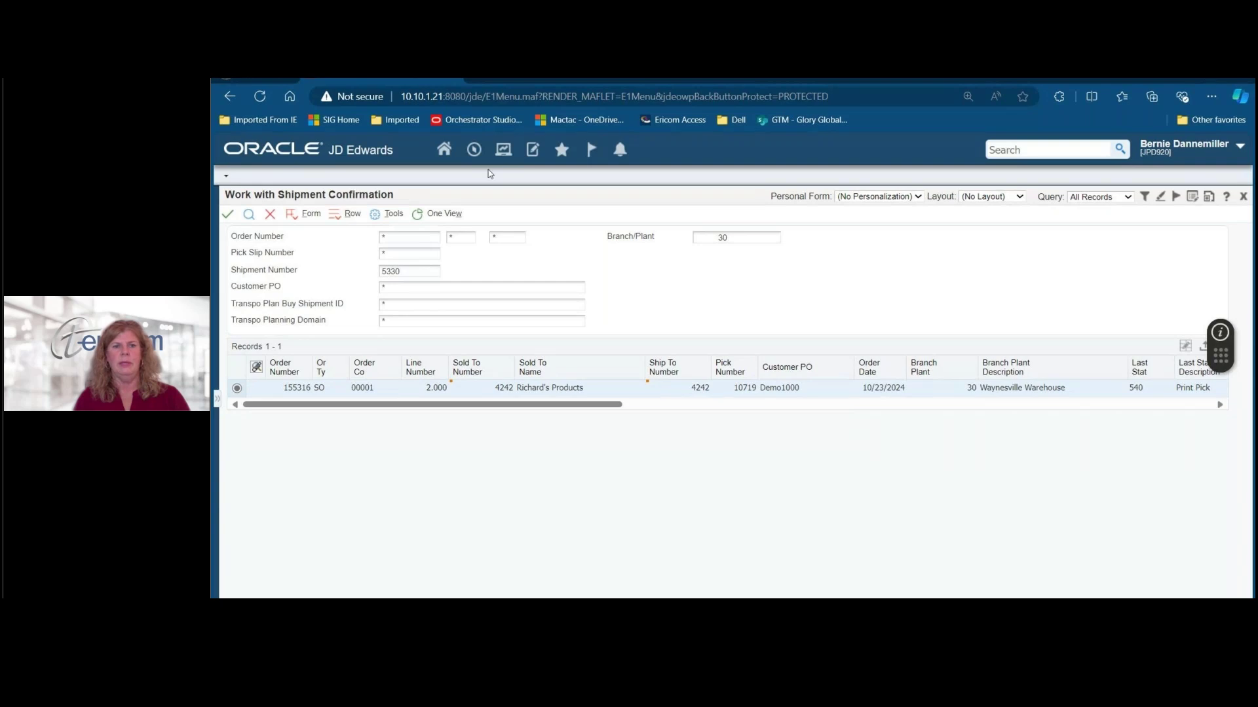
Return to the open Manage Existing Order session and refresh the lines to check the statuses after pick confirmation.
{"action": "left_click", "coordinate": [503, 149]}
{"action": "left_click", "coordinate": [541, 220]}
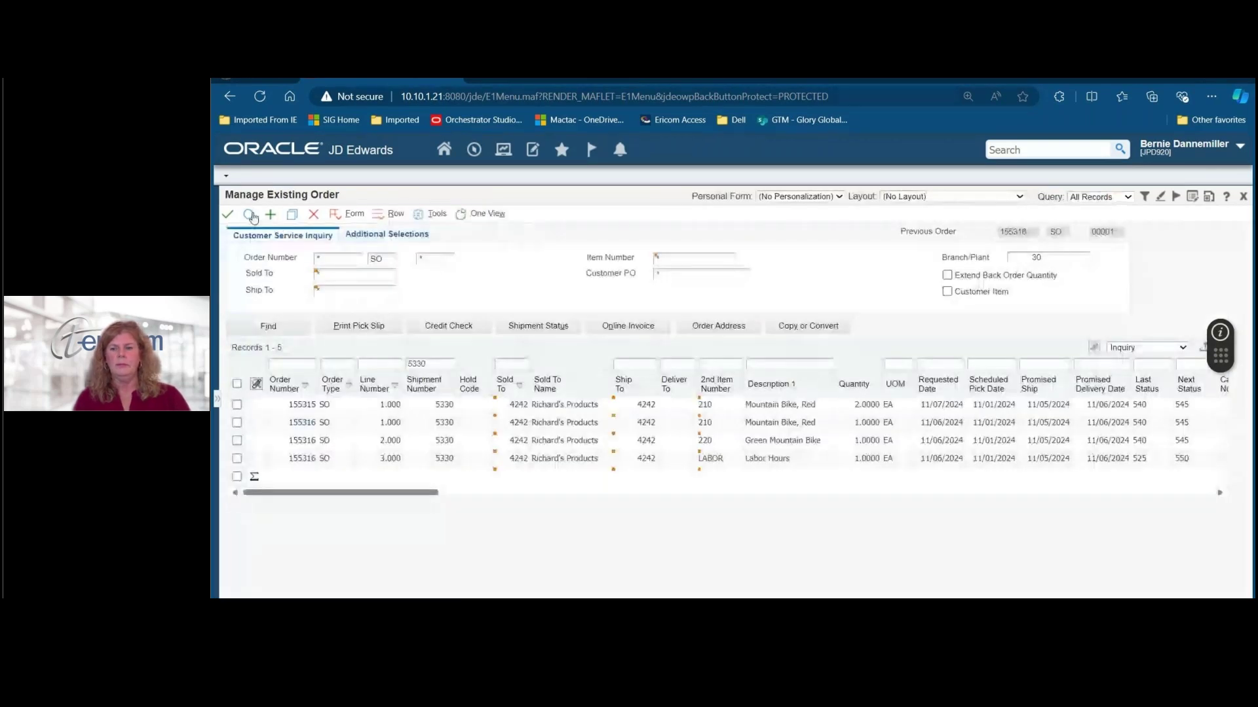
{"action": "left_click", "coordinate": [251, 214]}
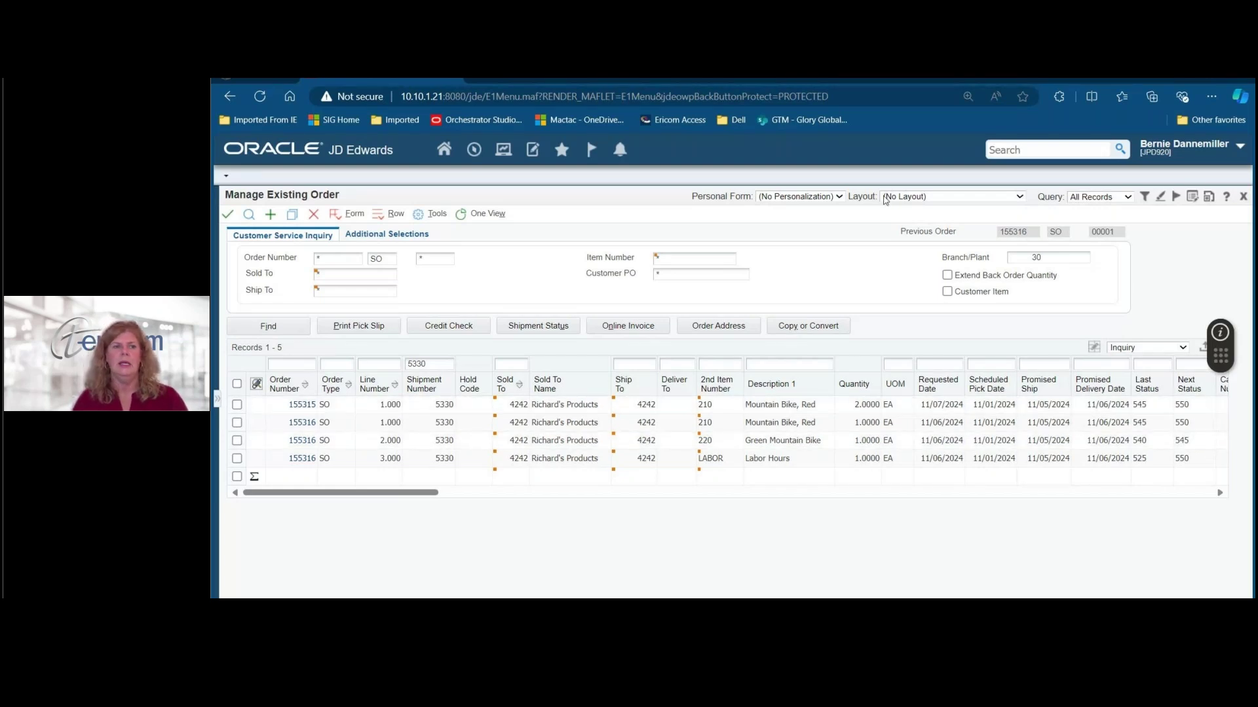
Try to approve the shipment by running Batch Shipment Approval from the home page with the default printer settings.
{"action": "left_click", "coordinate": [444, 149]}
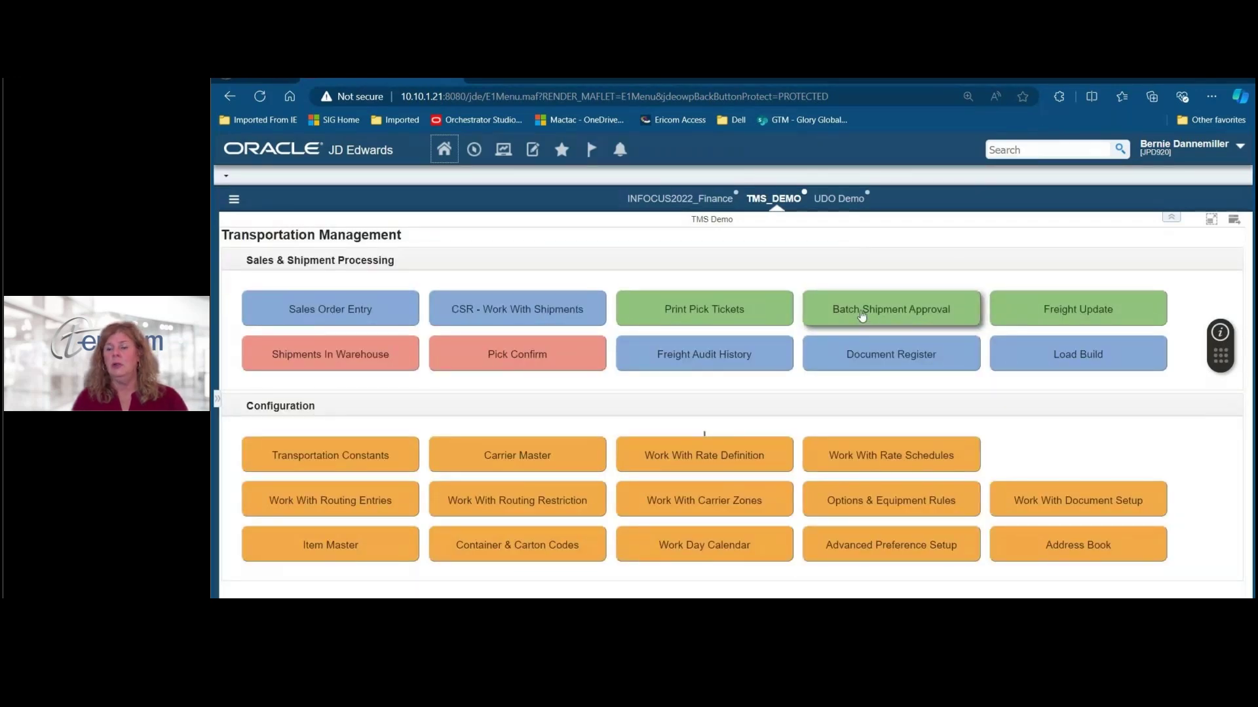
{"action": "left_click", "coordinate": [862, 316]}
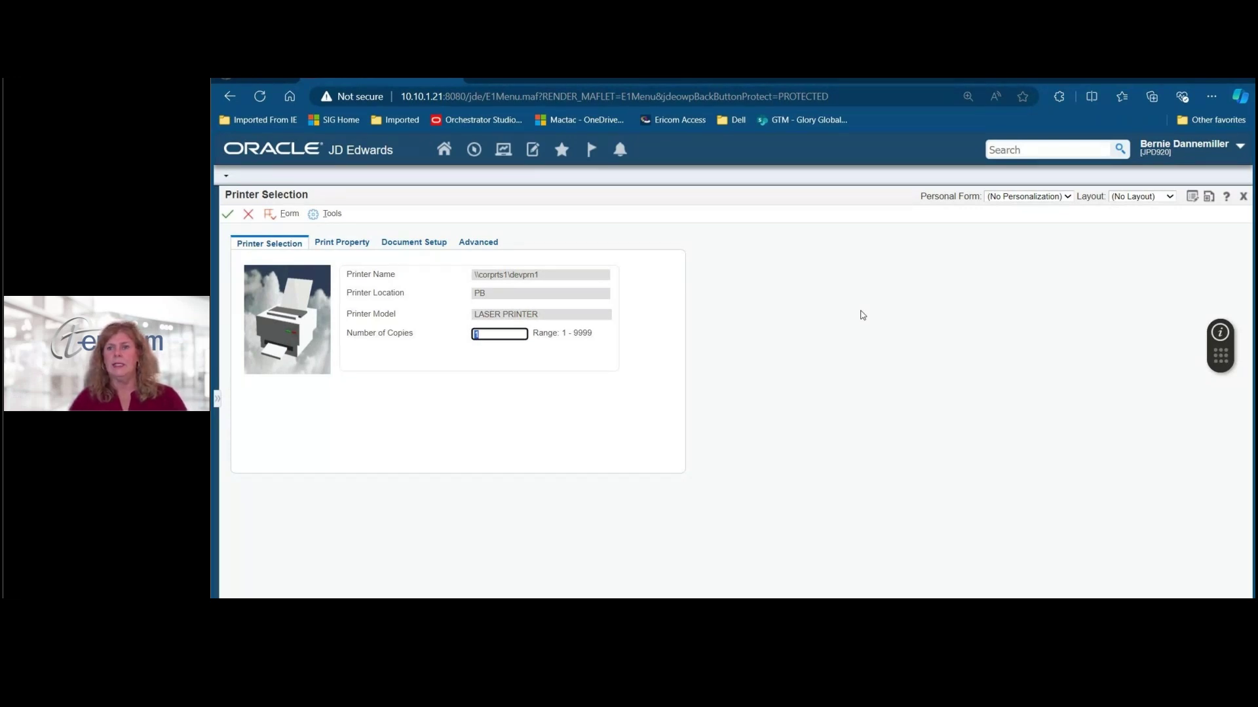
{"action": "left_click", "coordinate": [227, 214]}
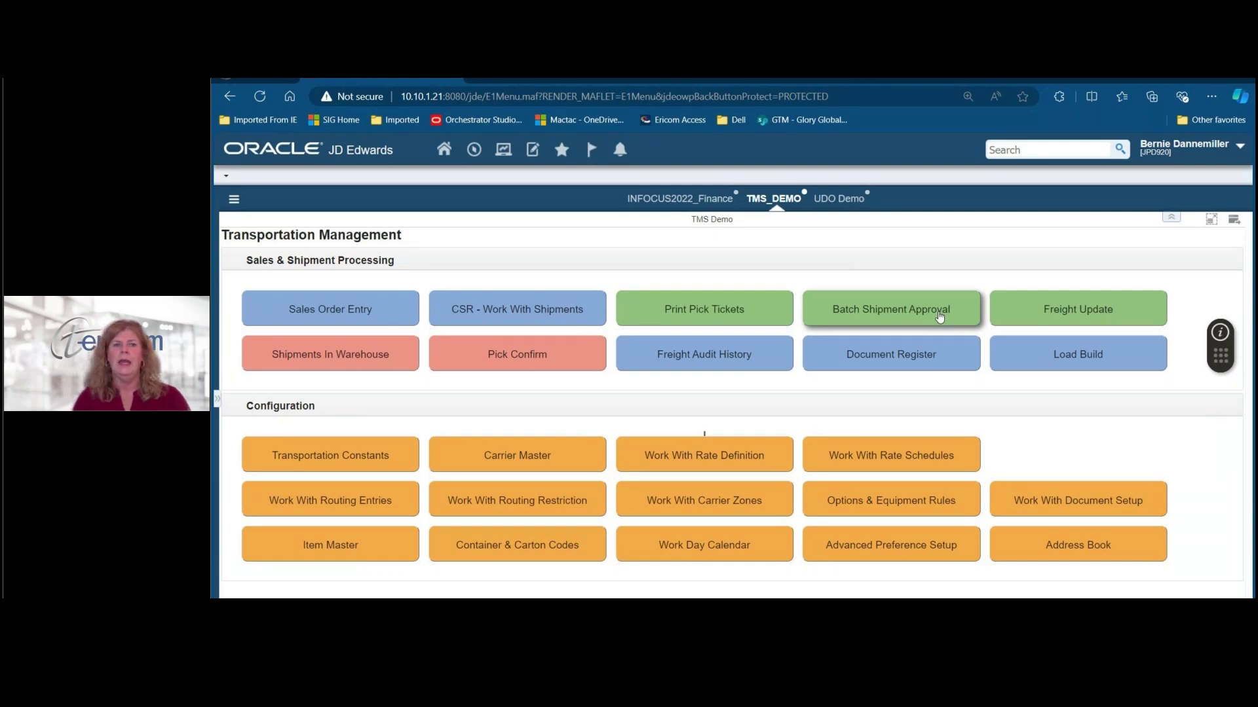
Check the batch approval's effect by refreshing the lines in Manage Existing Order and viewing the recently submitted reports.
{"action": "left_click", "coordinate": [503, 150]}
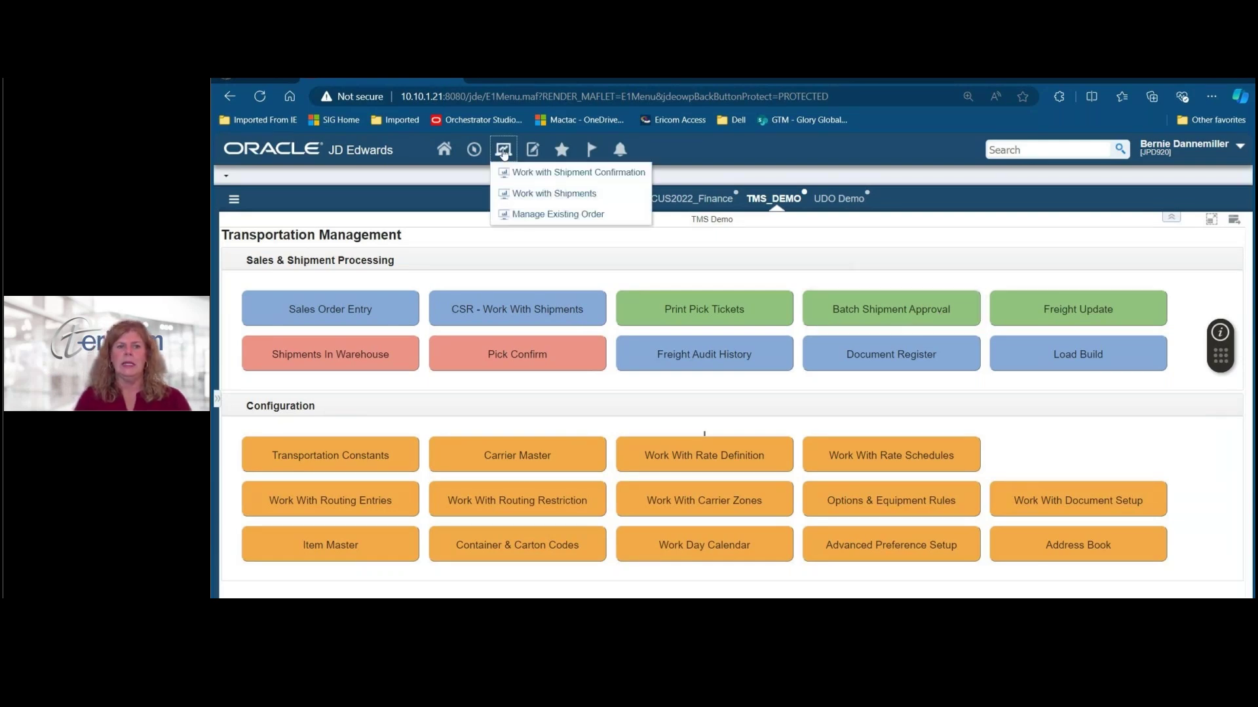
{"action": "left_click", "coordinate": [548, 214]}
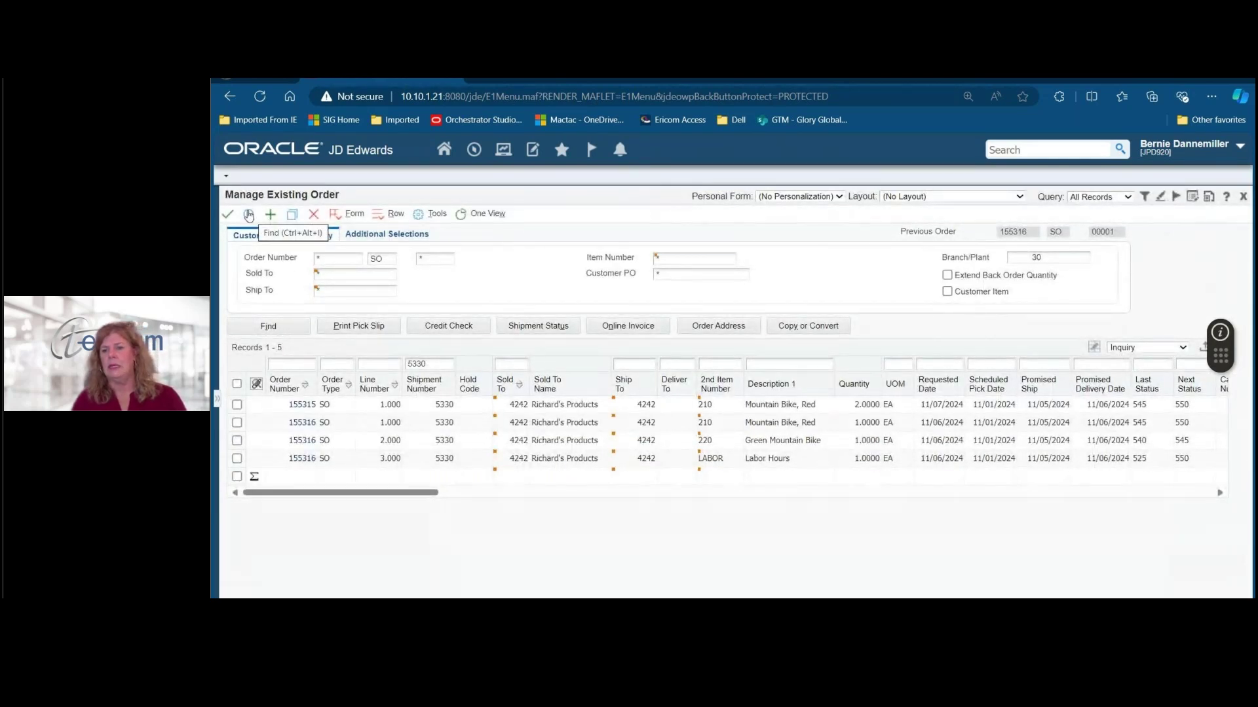
{"action": "left_click", "coordinate": [249, 214]}
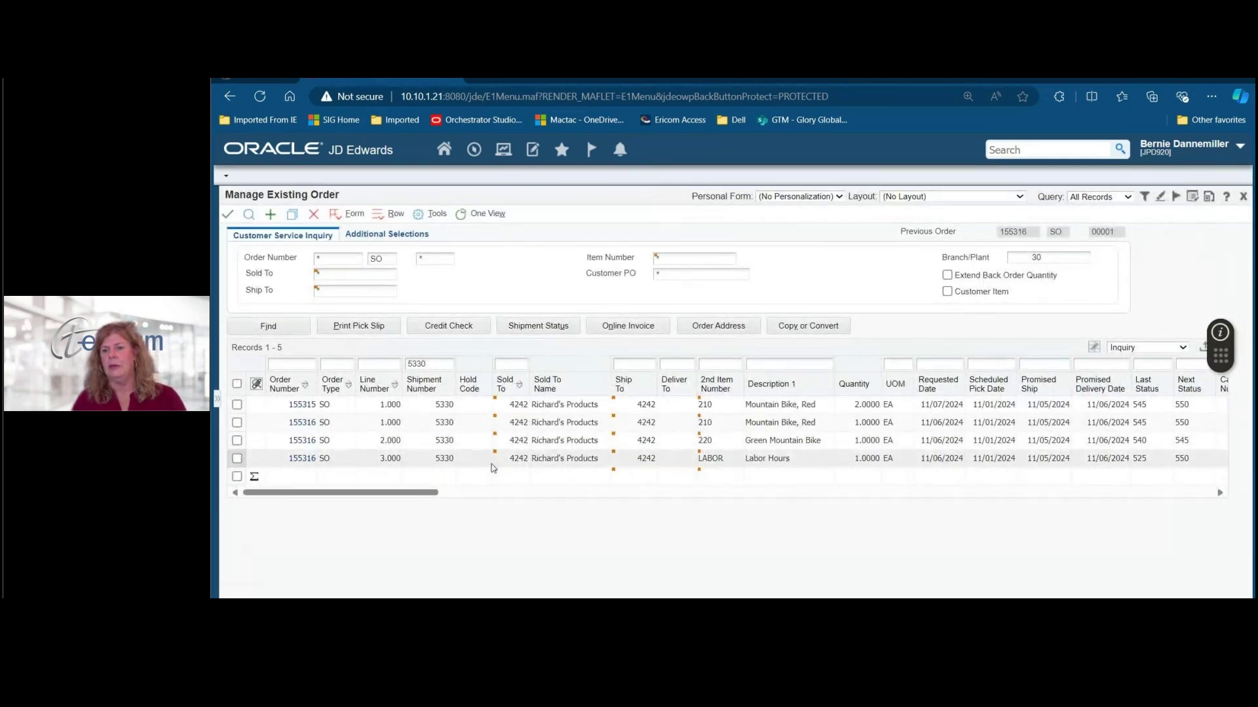
{"action": "left_click", "coordinate": [532, 154]}
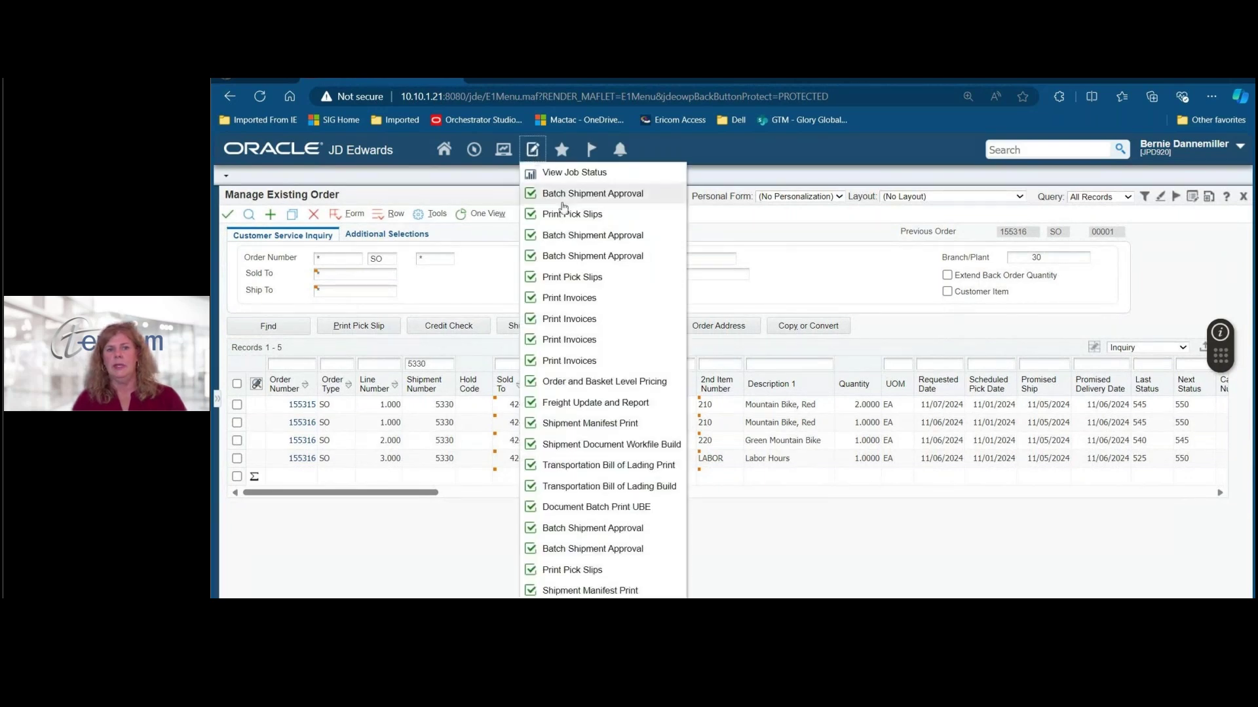
{"action": "left_click", "coordinate": [250, 216]}
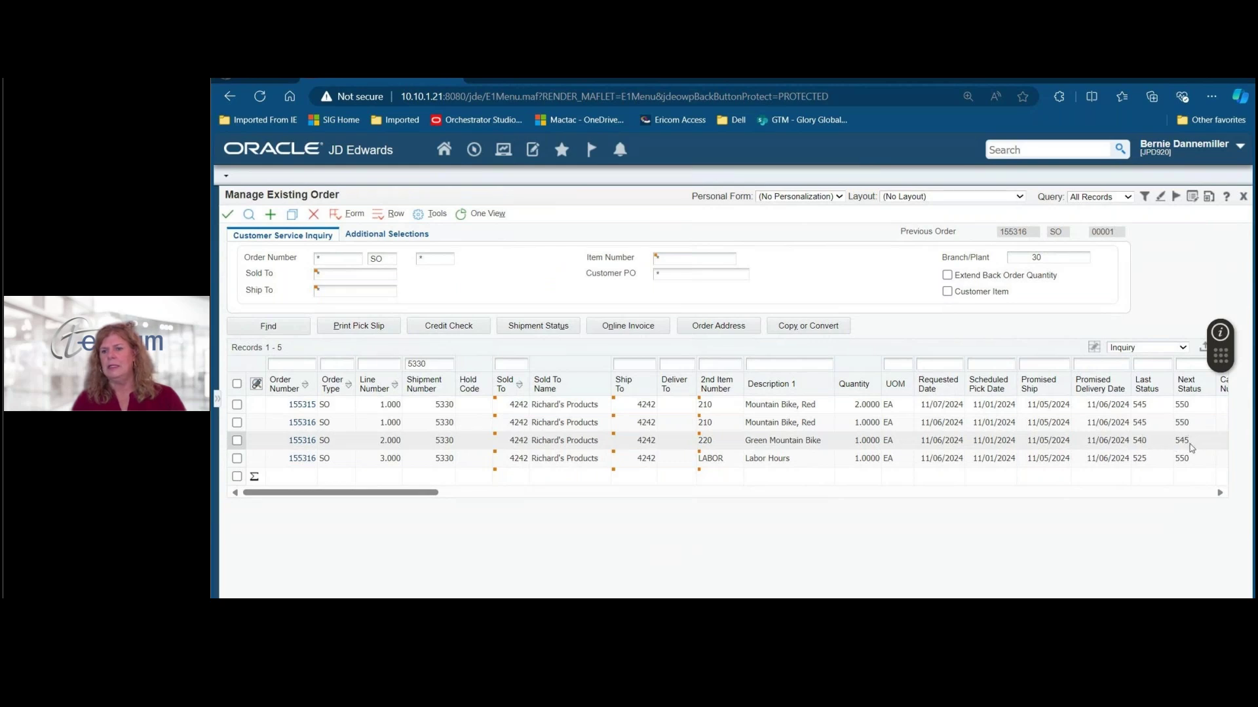
Confirm the pick of the remaining Green Mountain Bike line in the open Work with Shipment Confirmation session, refresh the list, and close the form.
{"action": "left_click", "coordinate": [504, 151]}
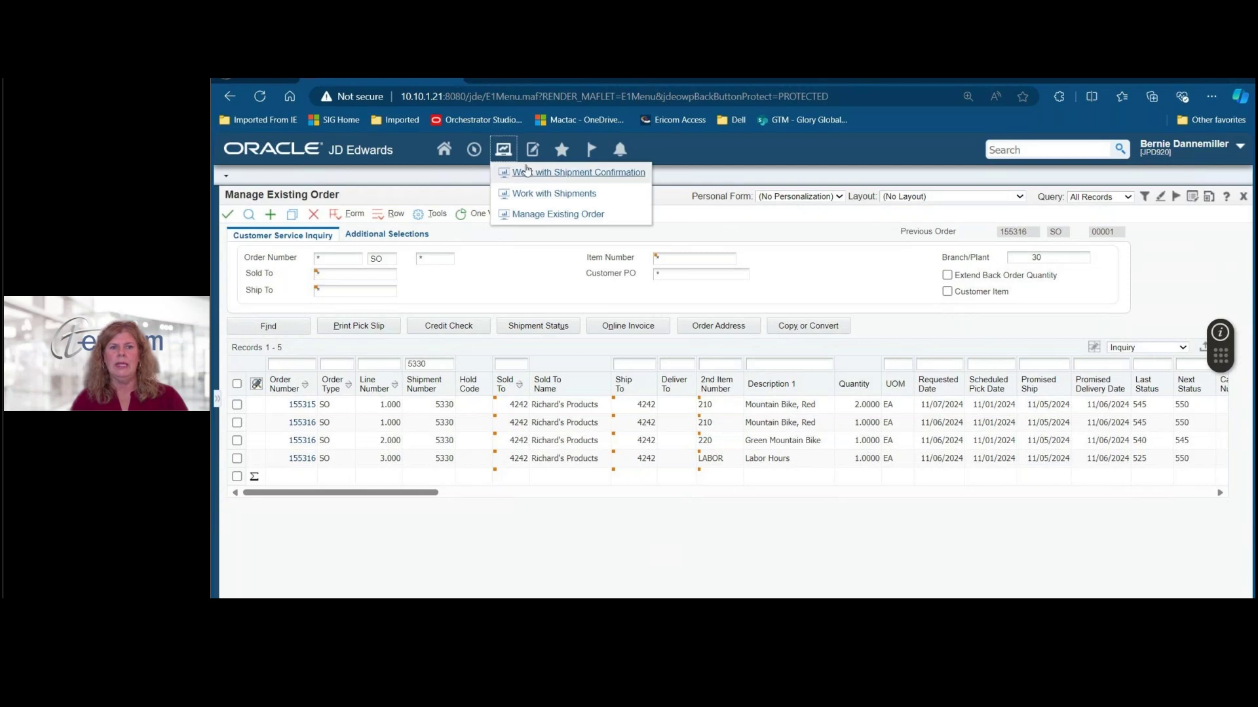
{"action": "left_click", "coordinate": [526, 176]}
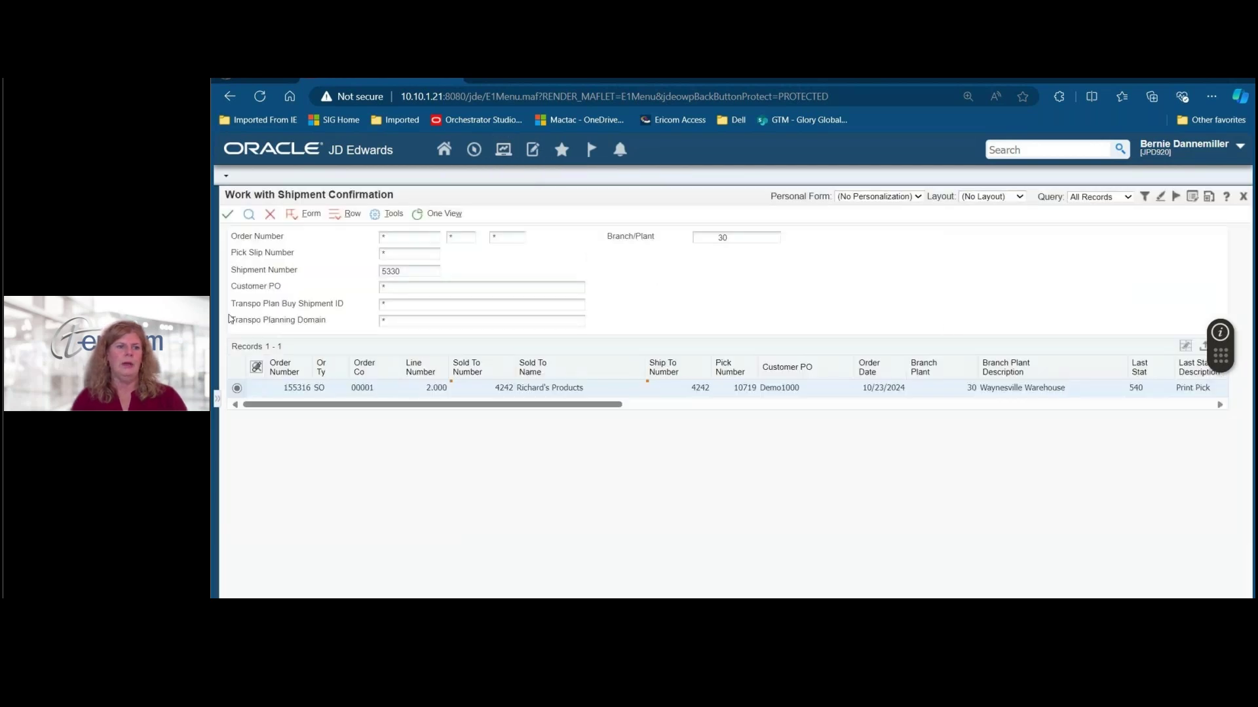
{"action": "left_click", "coordinate": [228, 218]}
{"action": "left_click", "coordinate": [228, 217]}
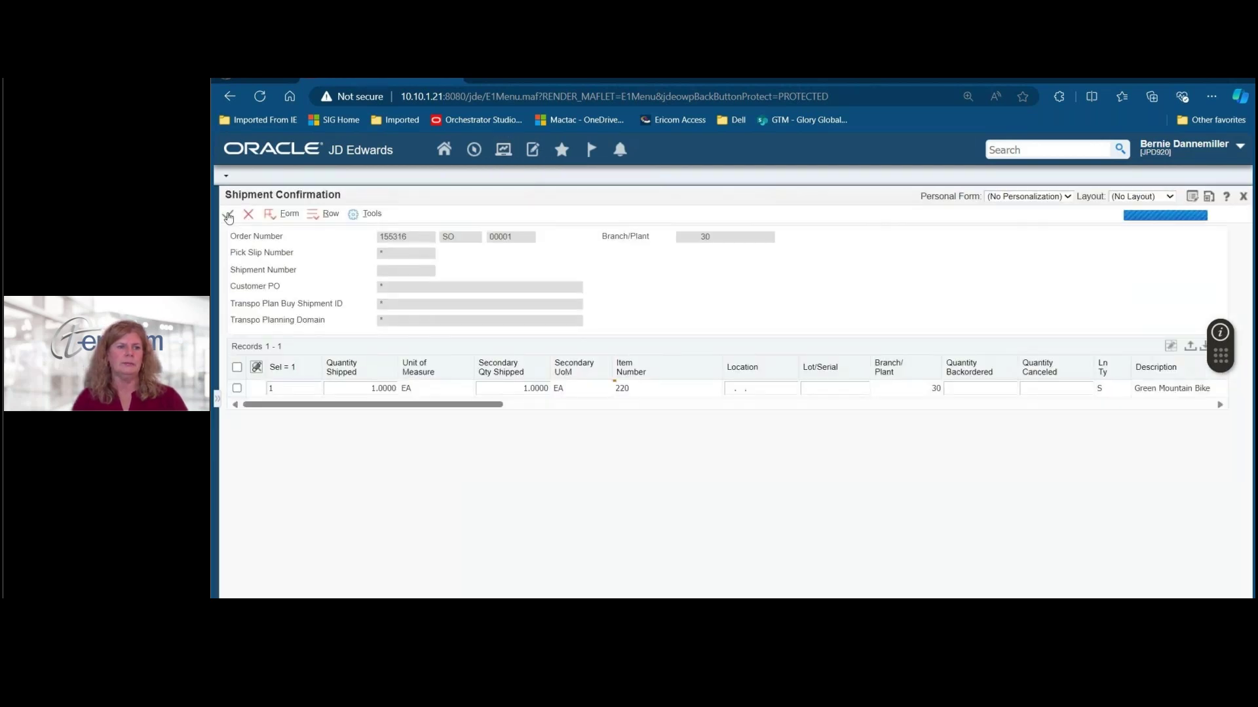
{"action": "left_click", "coordinate": [249, 215]}
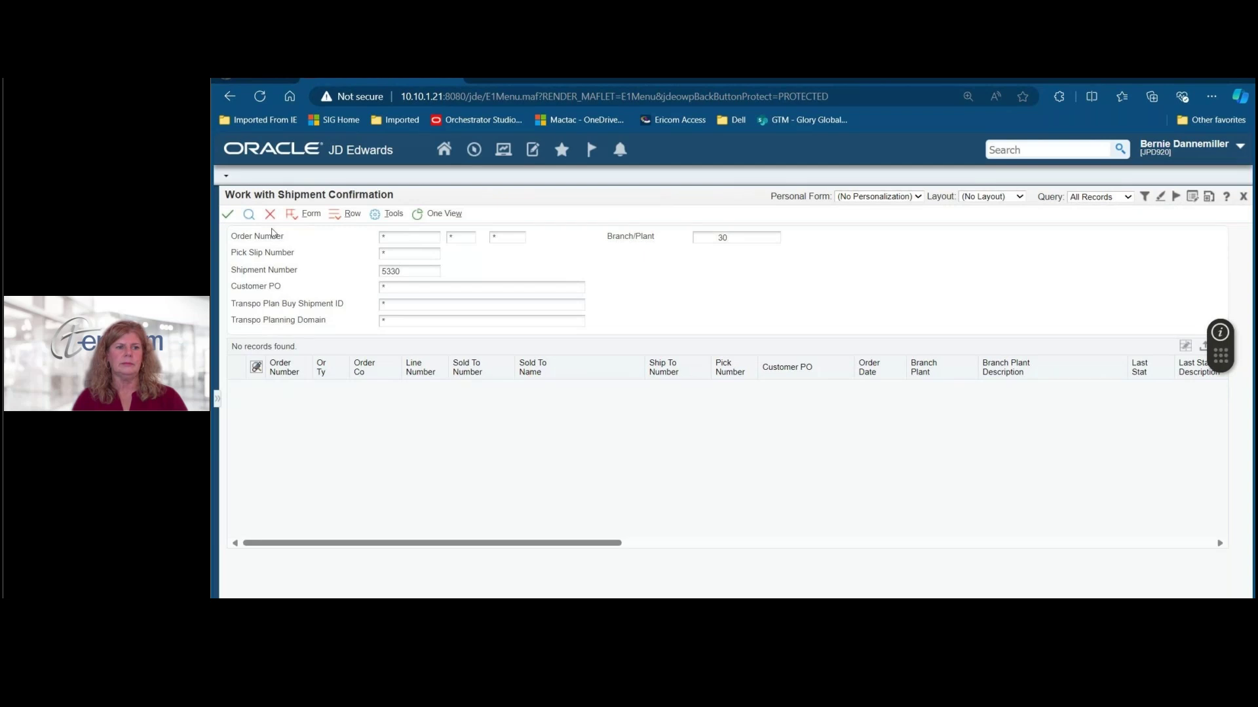
{"action": "left_click", "coordinate": [270, 215]}
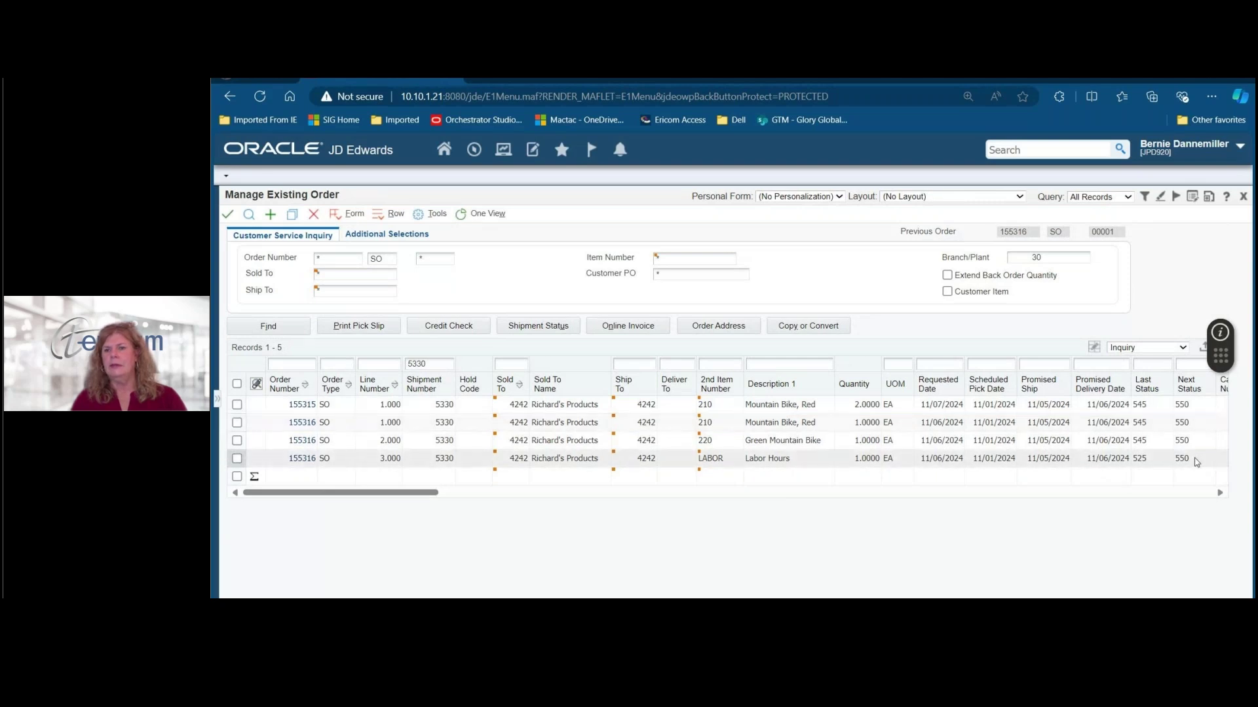
Run Batch Shipment Approval again with the default printer settings and refresh shipment 5330's lines in Manage Existing Order.
{"action": "left_click", "coordinate": [443, 149]}
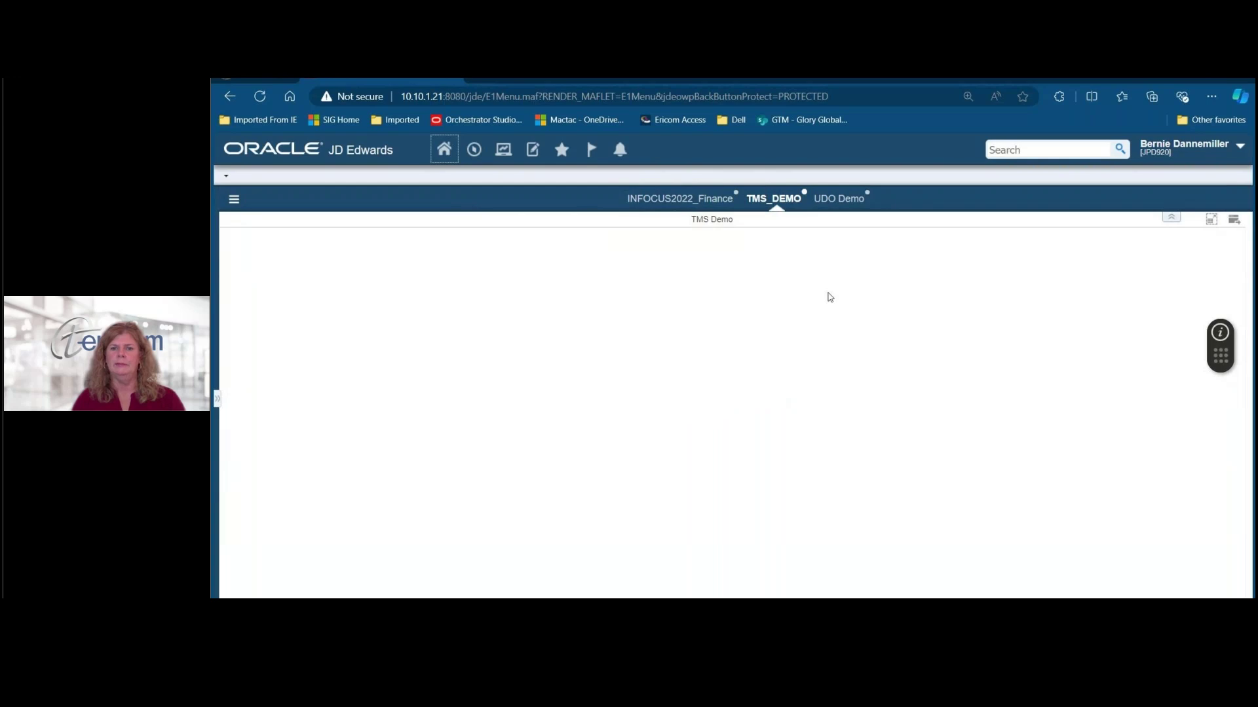
{"action": "left_click", "coordinate": [866, 314]}
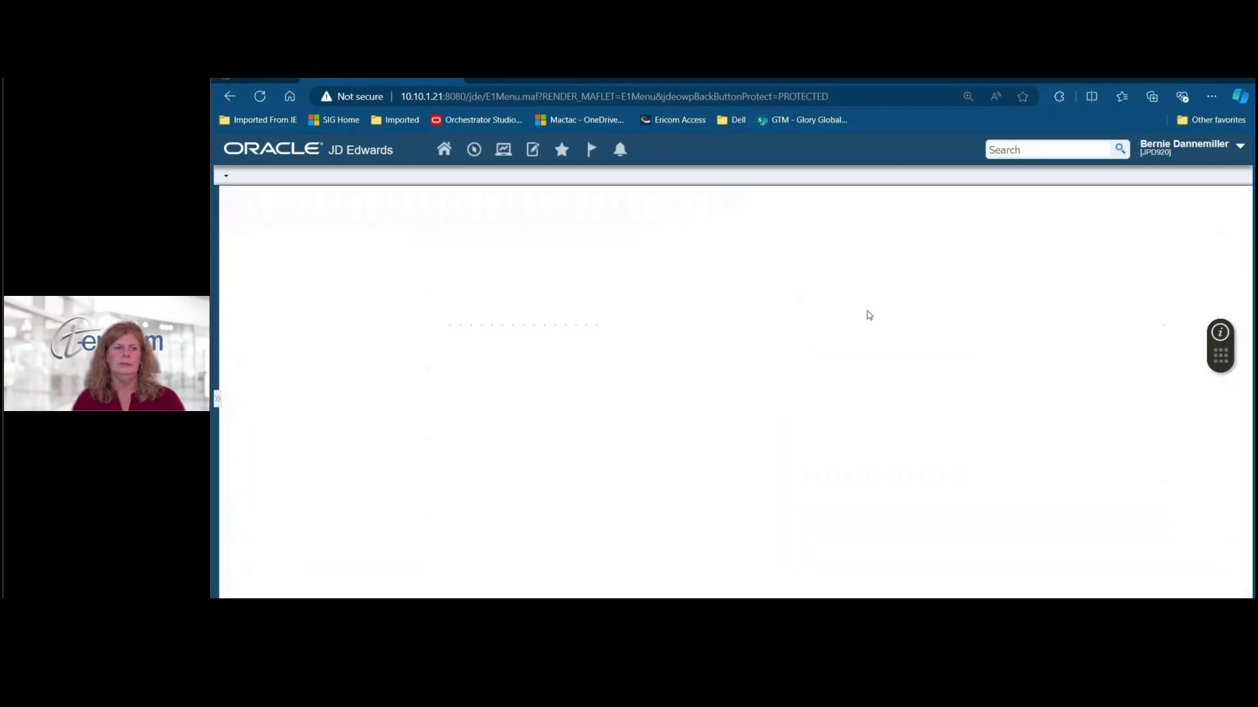
{"action": "left_click", "coordinate": [228, 217]}
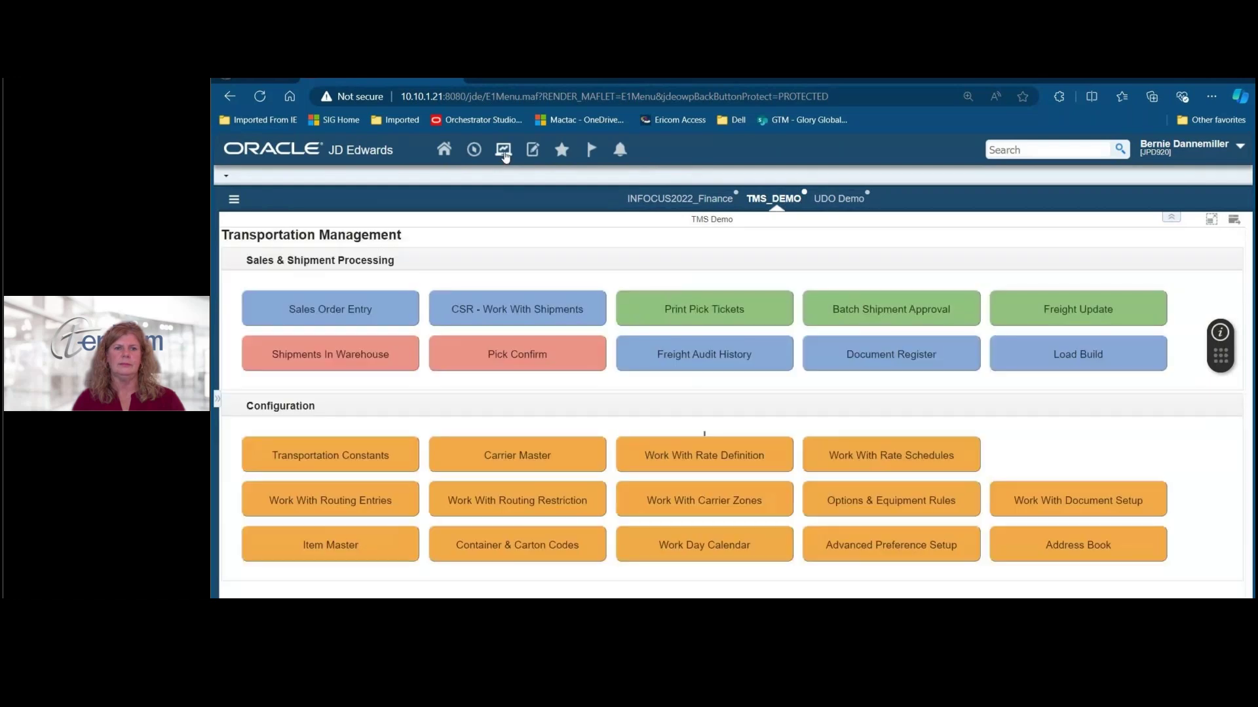
{"action": "left_click", "coordinate": [503, 151]}
{"action": "left_click", "coordinate": [524, 190]}
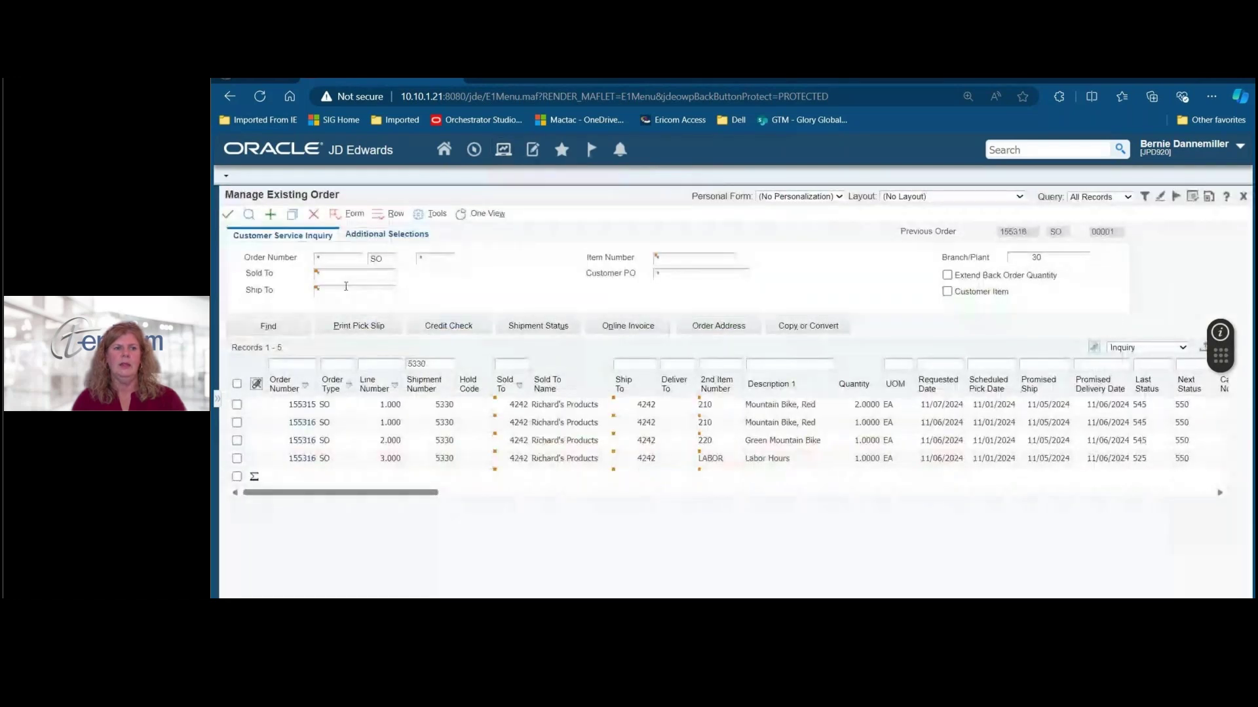
{"action": "left_click", "coordinate": [249, 216]}
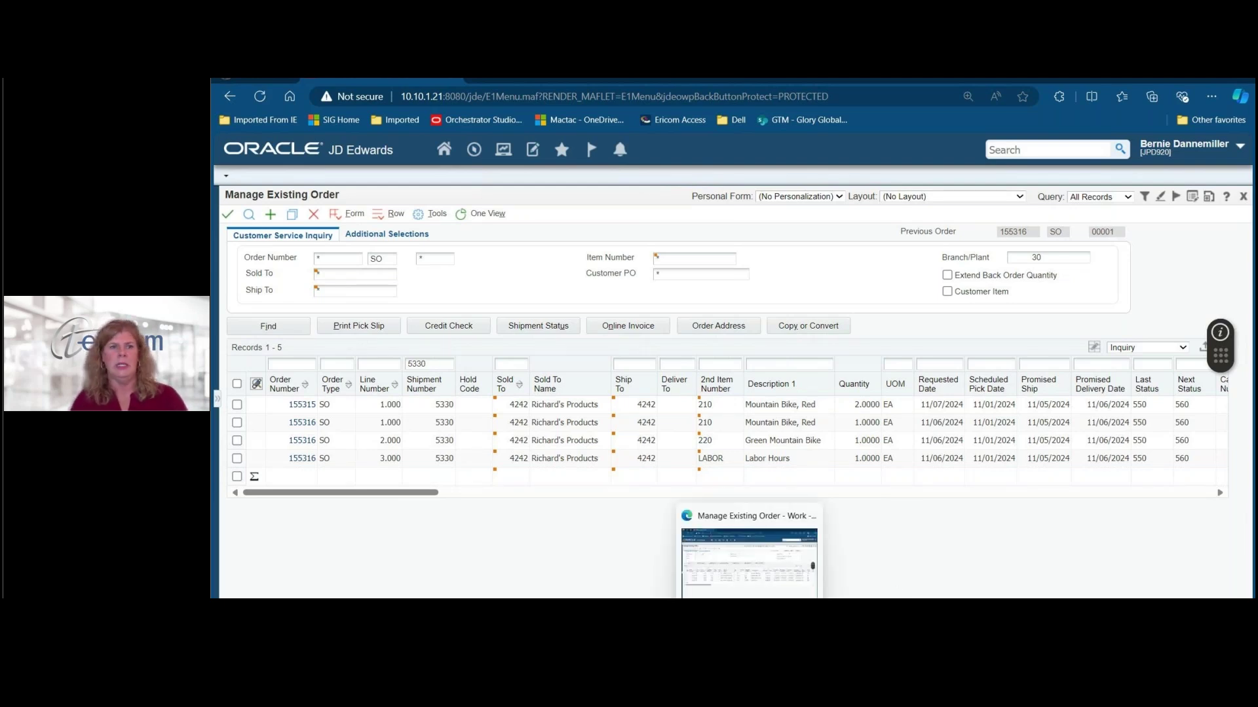
Switch to the open Work with Shipments session and refresh the list to check shipment 5330's status.
{"action": "left_click", "coordinate": [505, 153]}
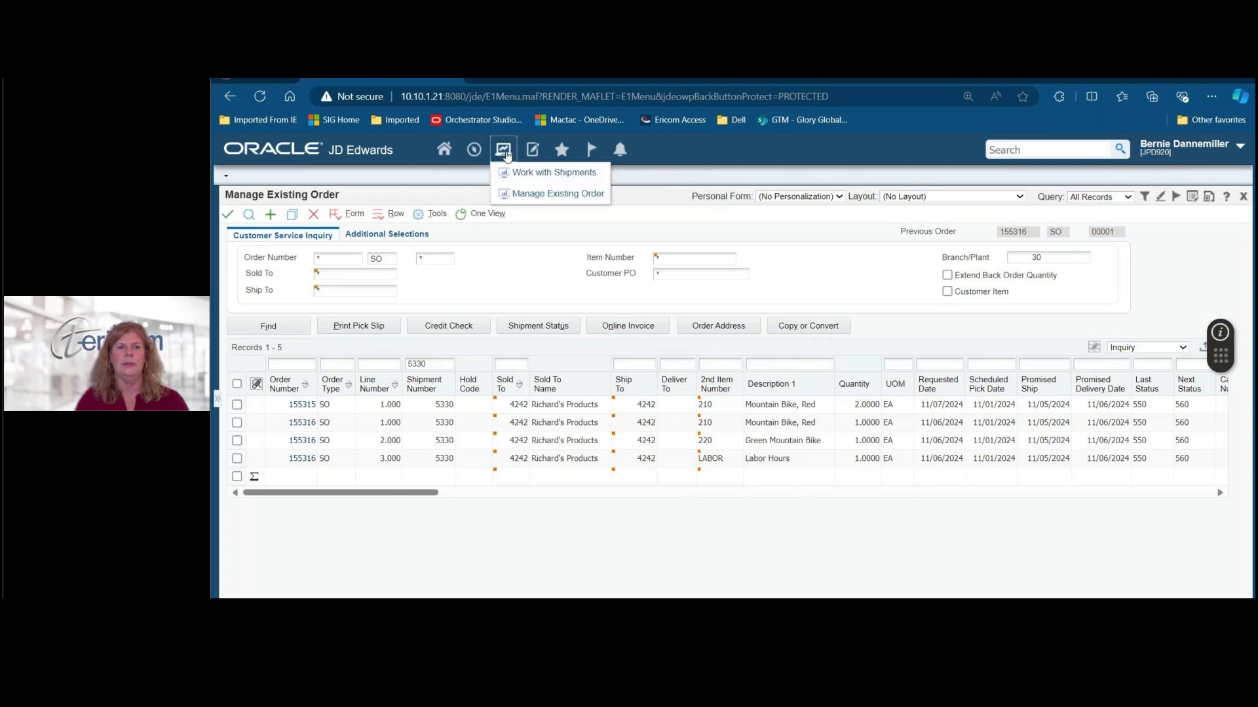
{"action": "left_click", "coordinate": [521, 173]}
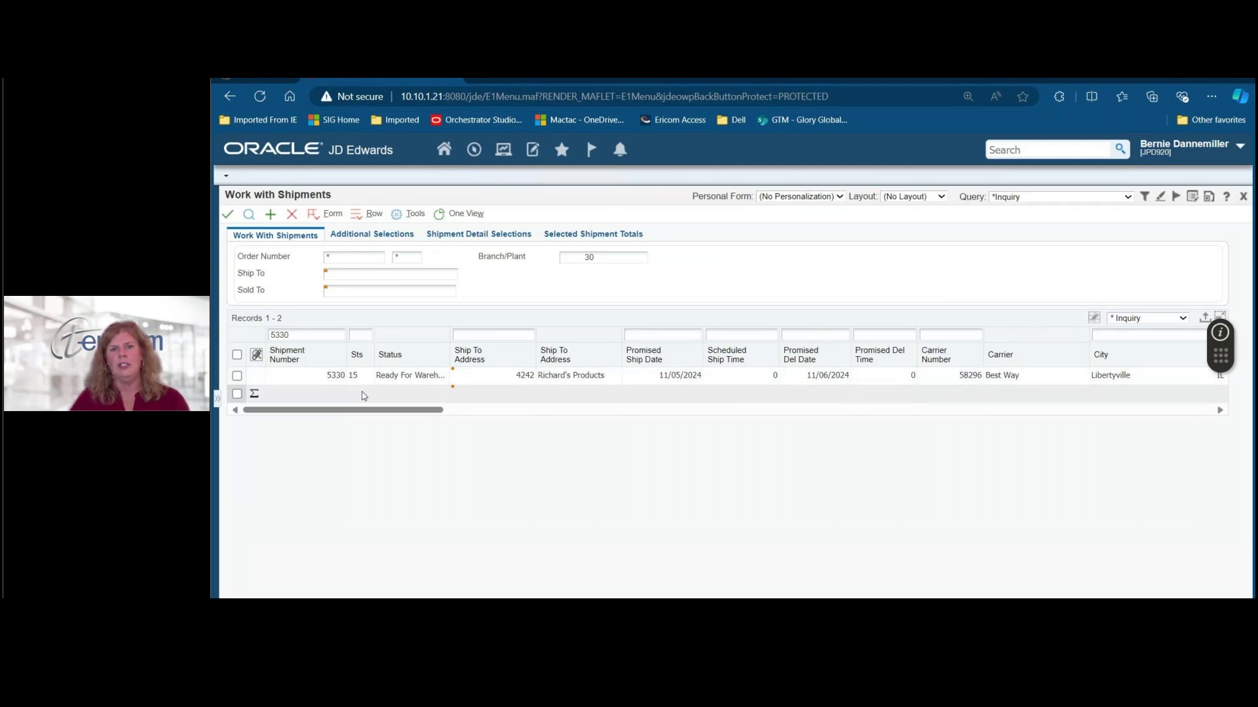
{"action": "left_click", "coordinate": [249, 215]}
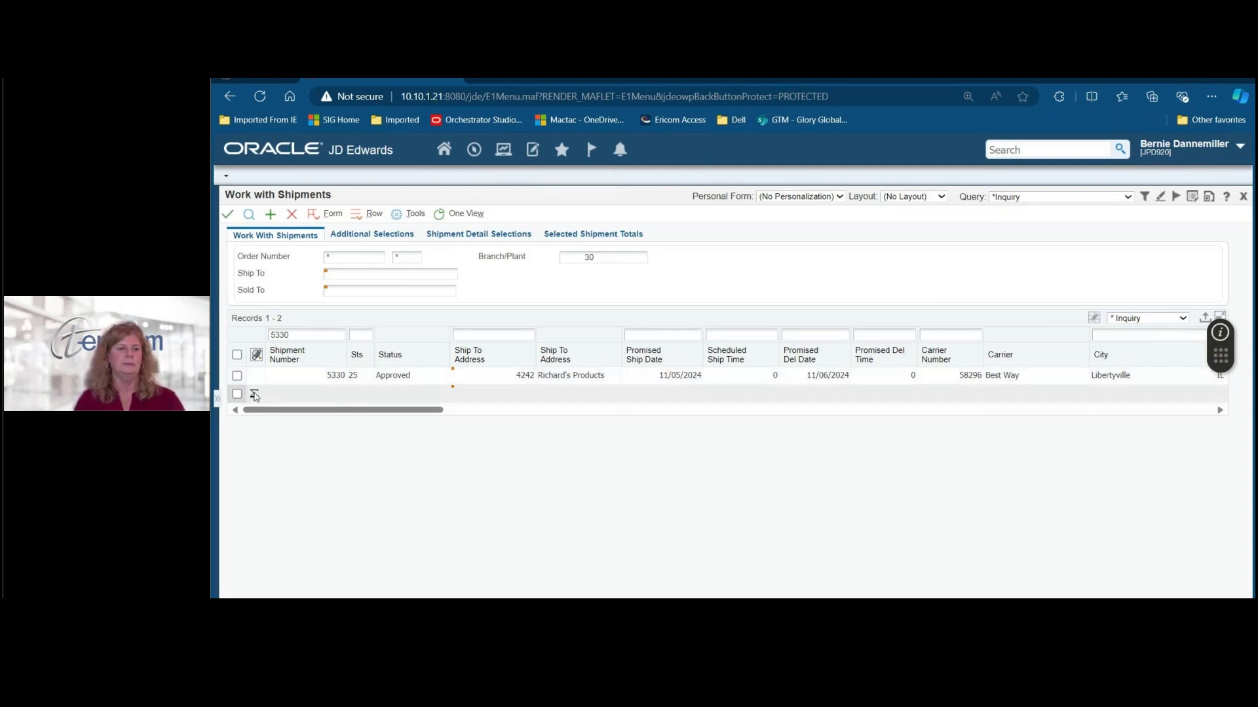
Review the carrier routing options for shipment 5330, select the Less than Truckload Best Way option, and close the form without saving.
{"action": "left_click", "coordinate": [238, 376]}
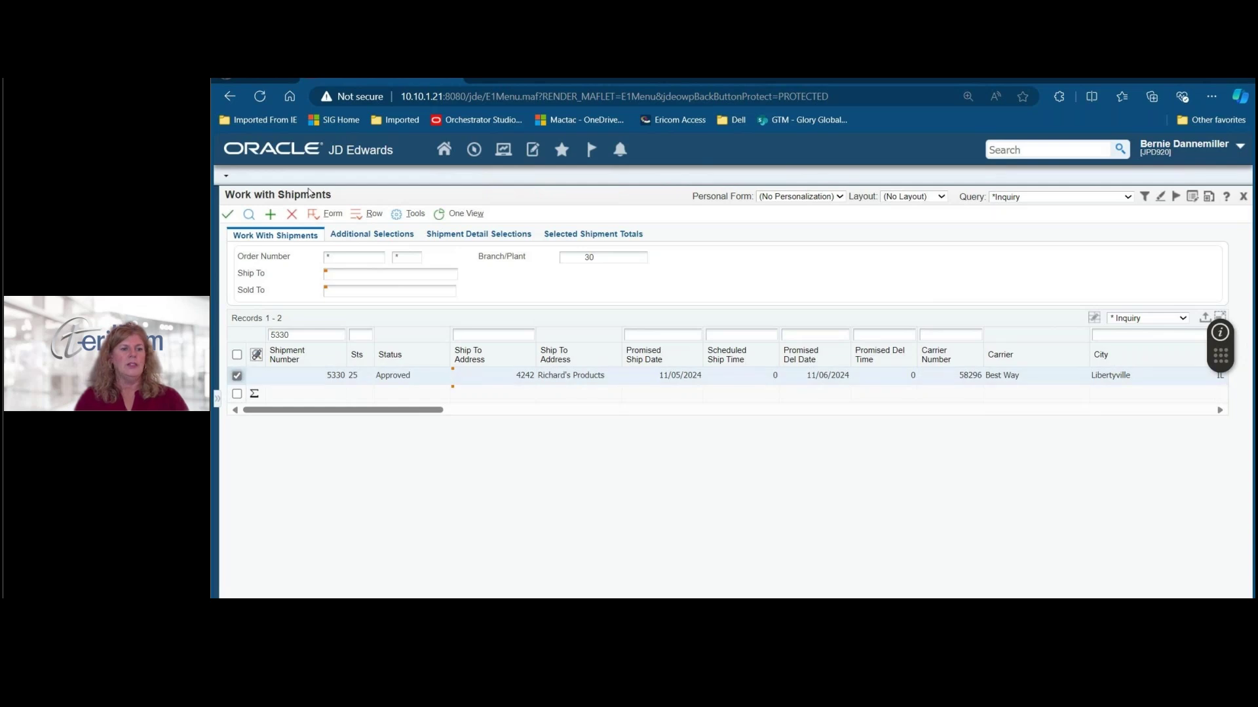
{"action": "left_click", "coordinate": [357, 219]}
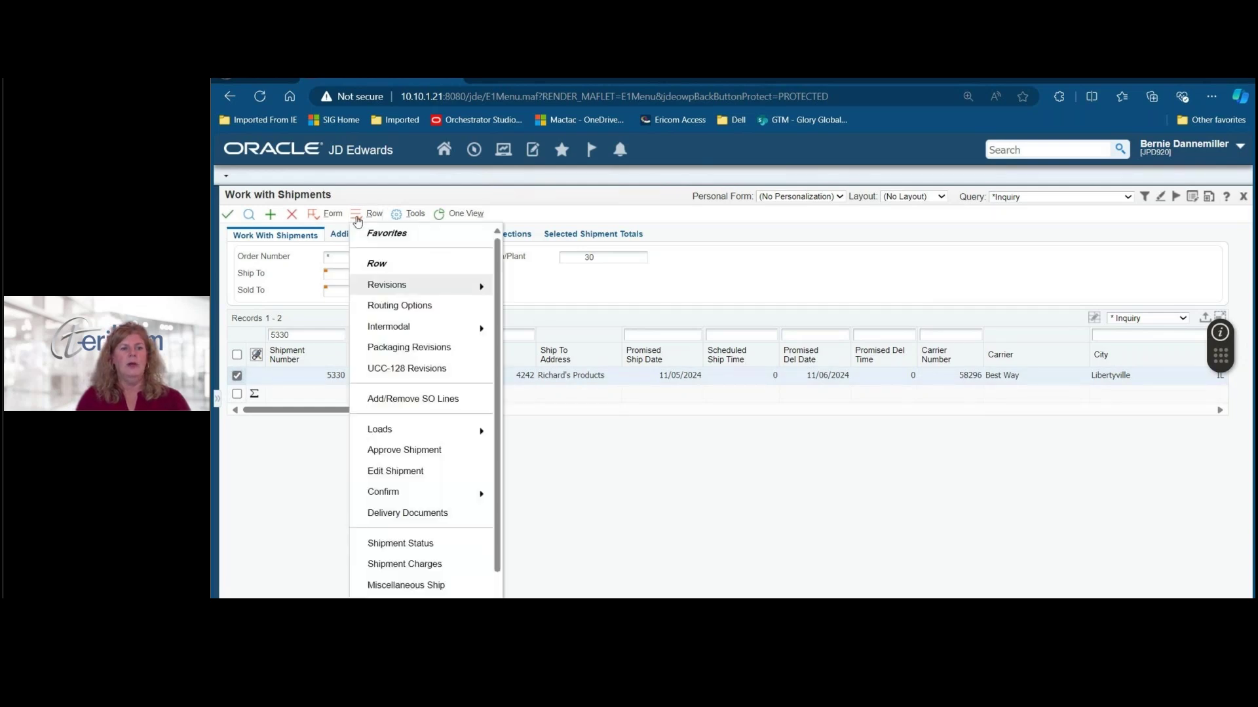
{"action": "left_click", "coordinate": [412, 308]}
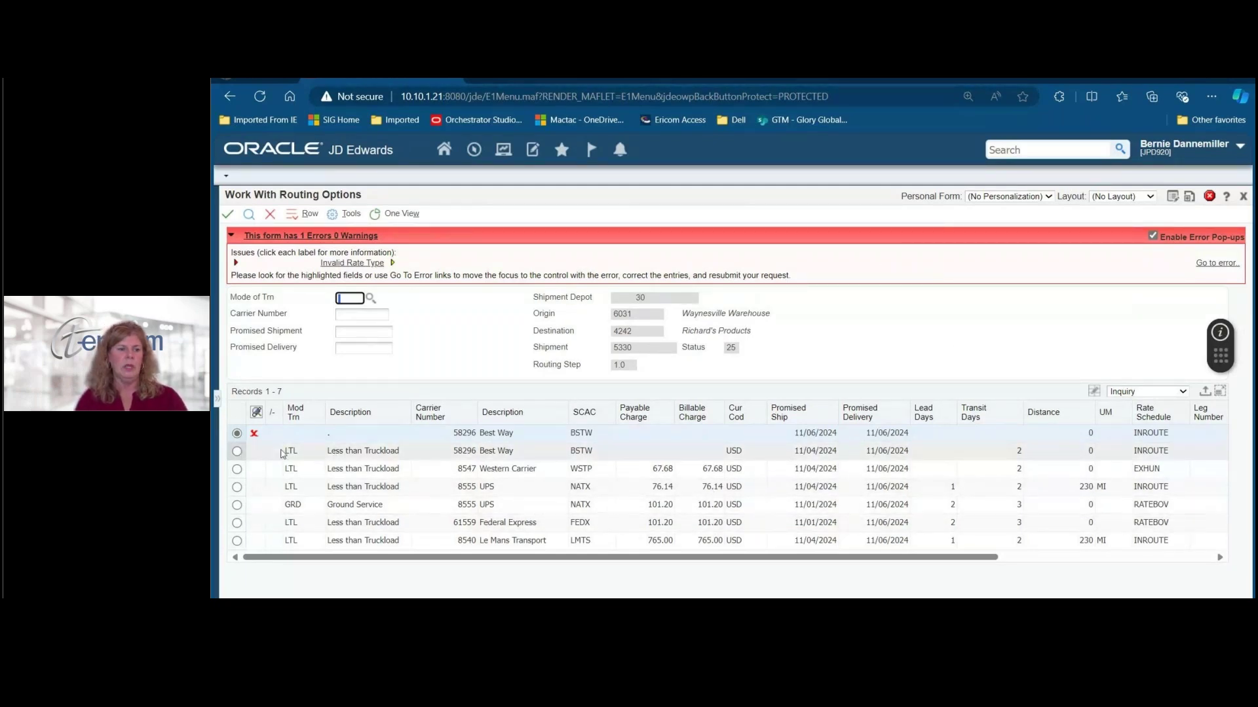
{"action": "left_click", "coordinate": [237, 451]}
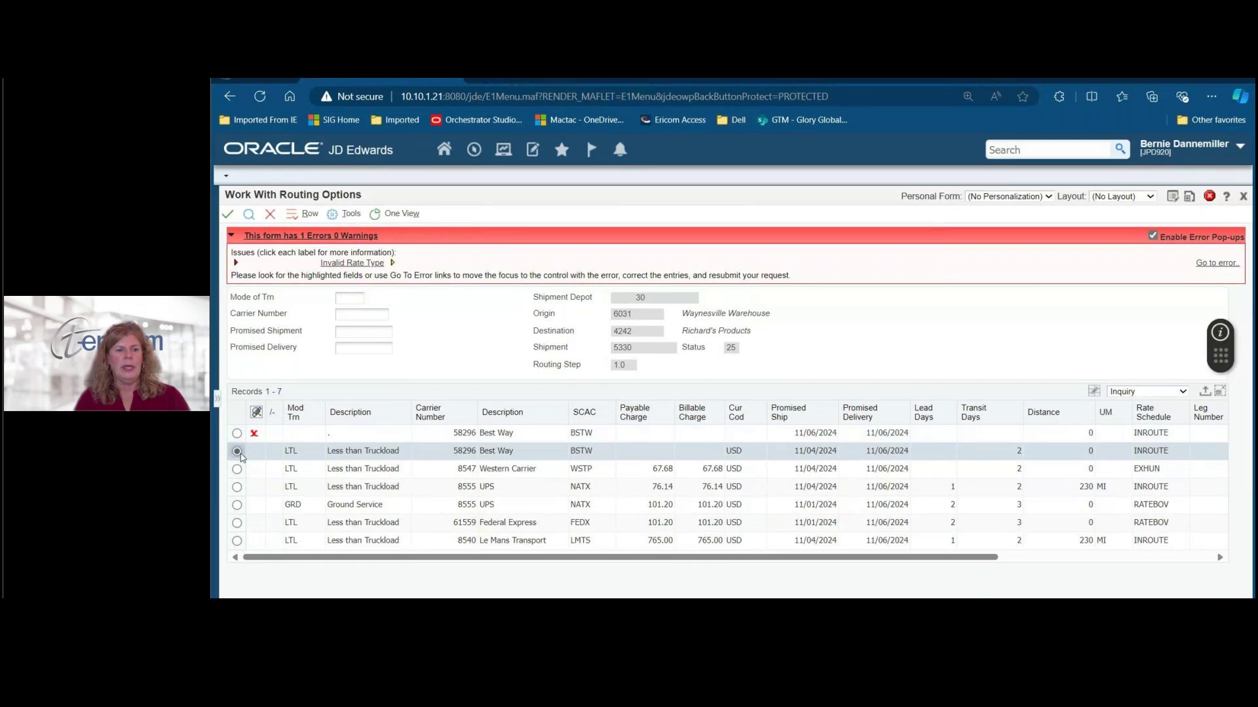
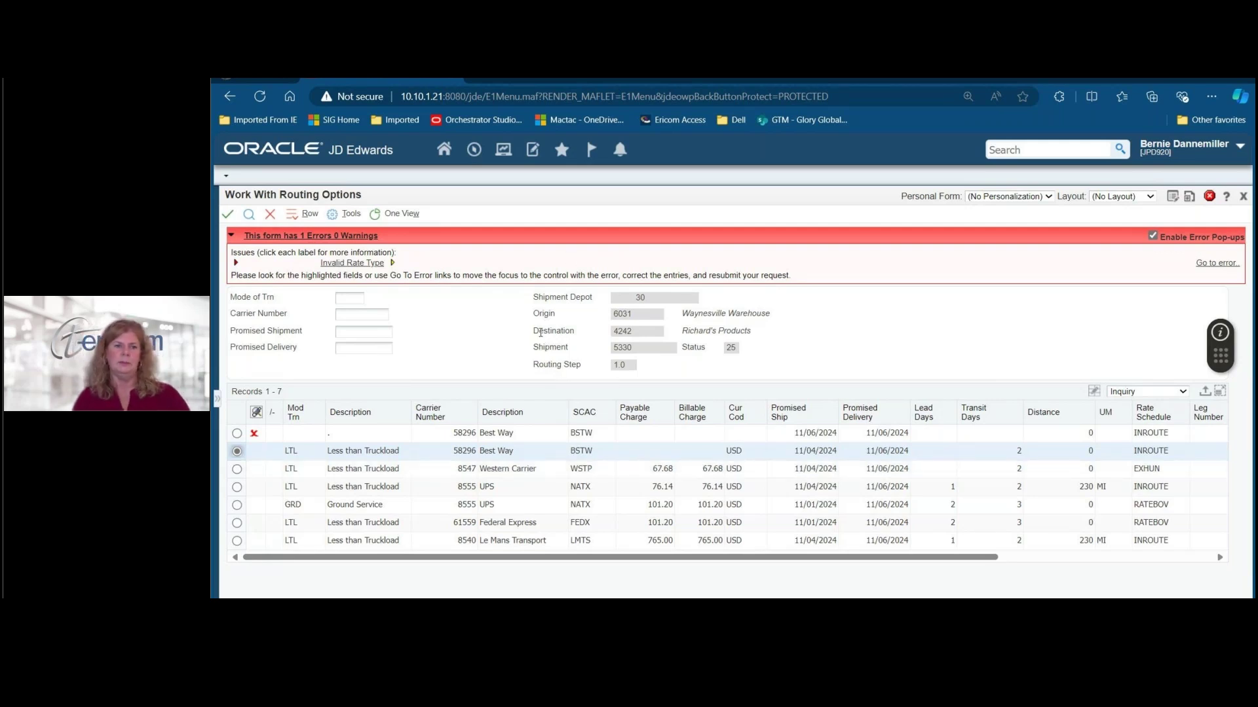
{"action": "left_click", "coordinate": [268, 216]}
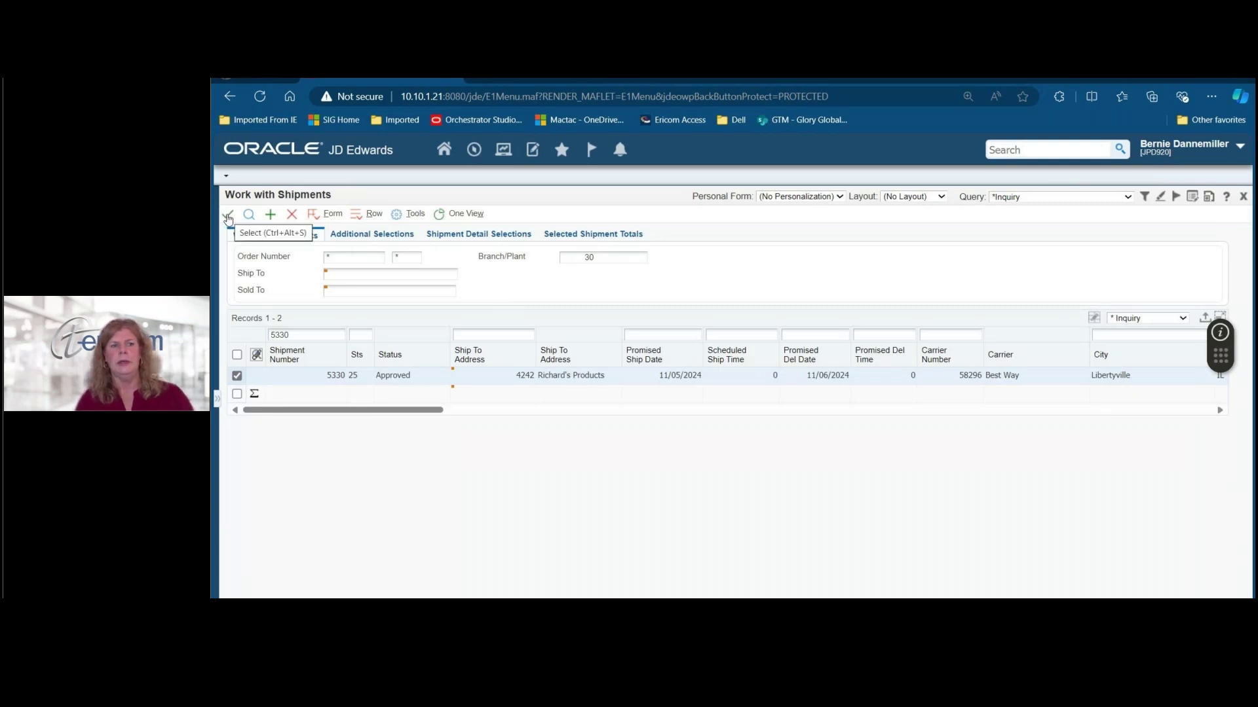
Examine shipment 5330's revision details, including dates and times, carrier information, and the pickup and delivery windows, and close without changes.
{"action": "left_click", "coordinate": [227, 215]}
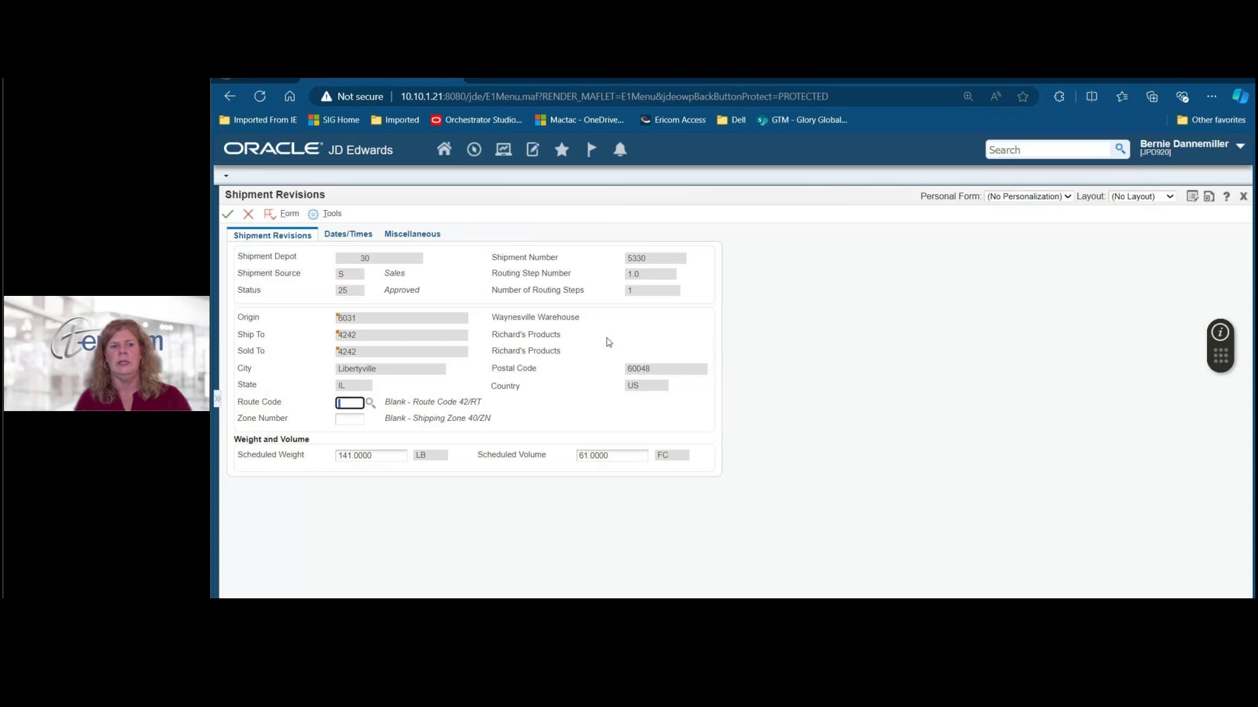
{"action": "left_click", "coordinate": [360, 237]}
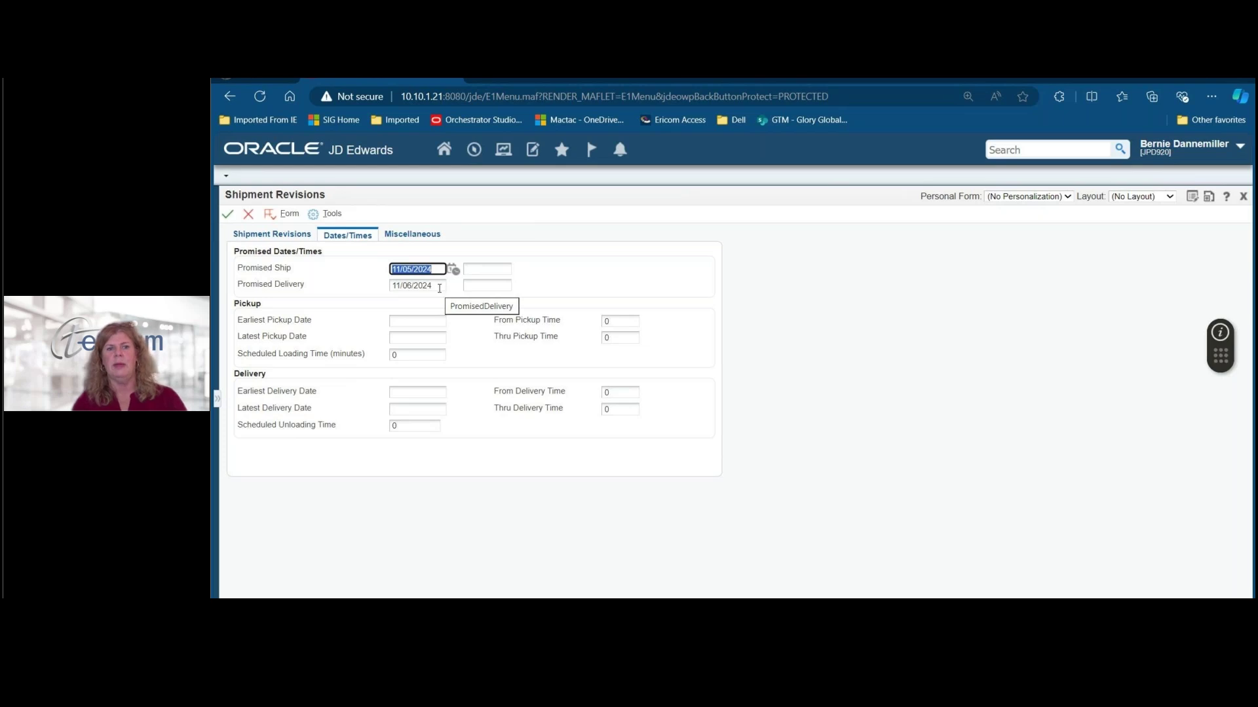
{"action": "left_click", "coordinate": [410, 237]}
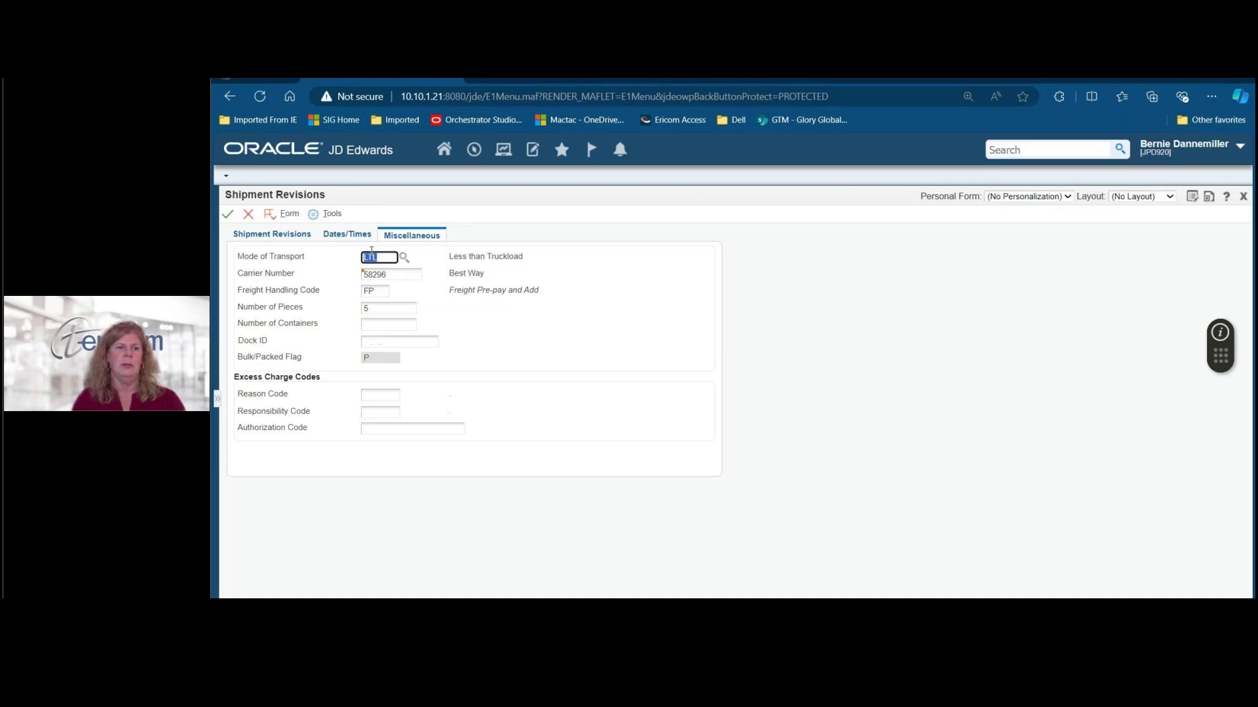
{"action": "left_click", "coordinate": [347, 237]}
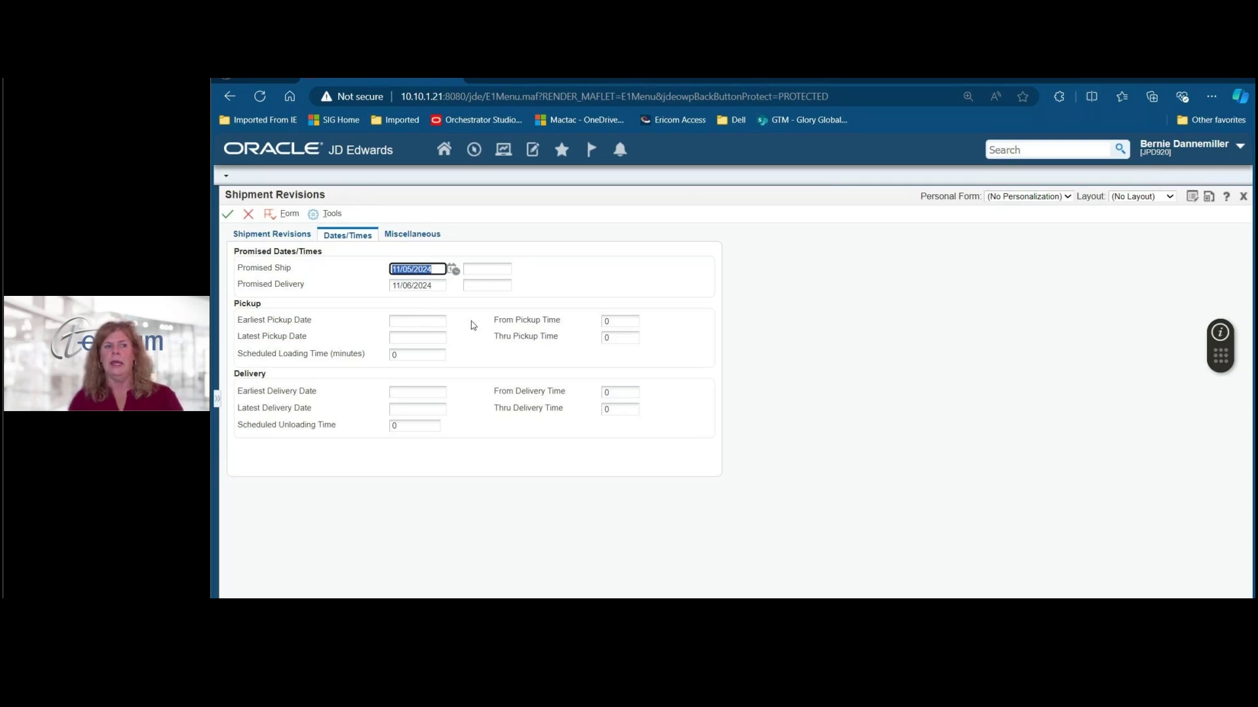
{"action": "left_click", "coordinate": [420, 321]}
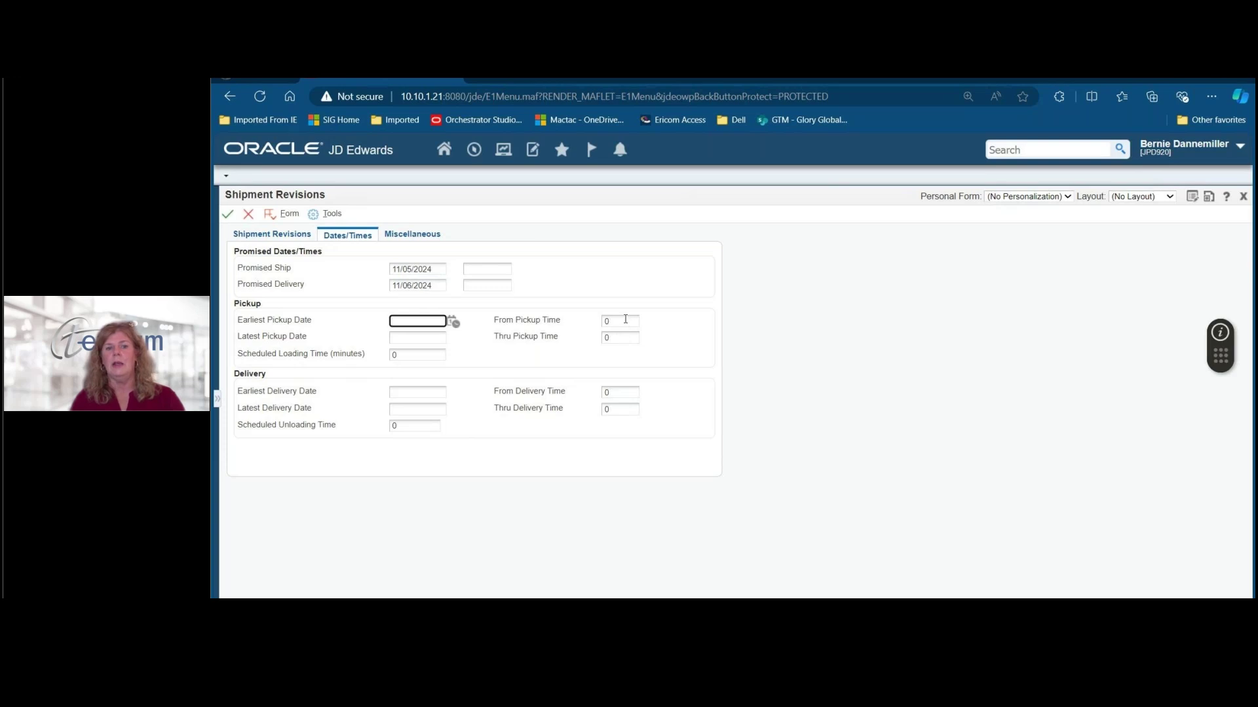
{"action": "left_click", "coordinate": [625, 321]}
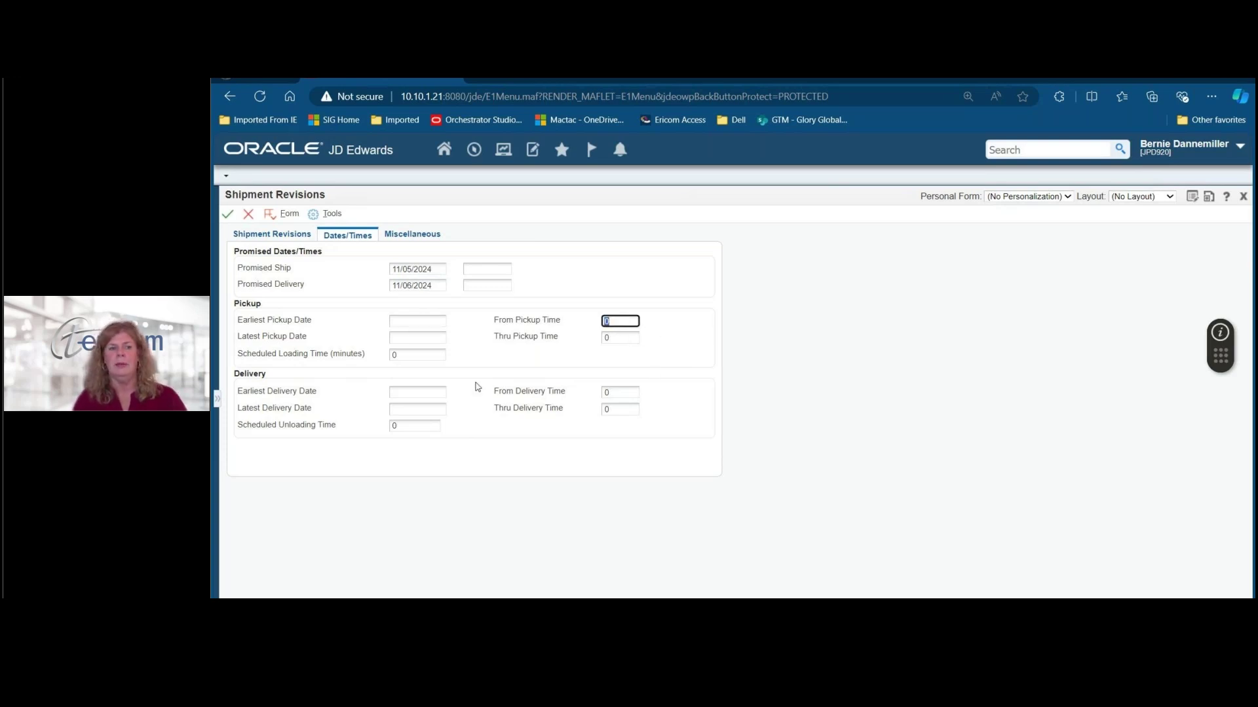
{"action": "left_click", "coordinate": [423, 393]}
{"action": "left_click", "coordinate": [616, 391]}
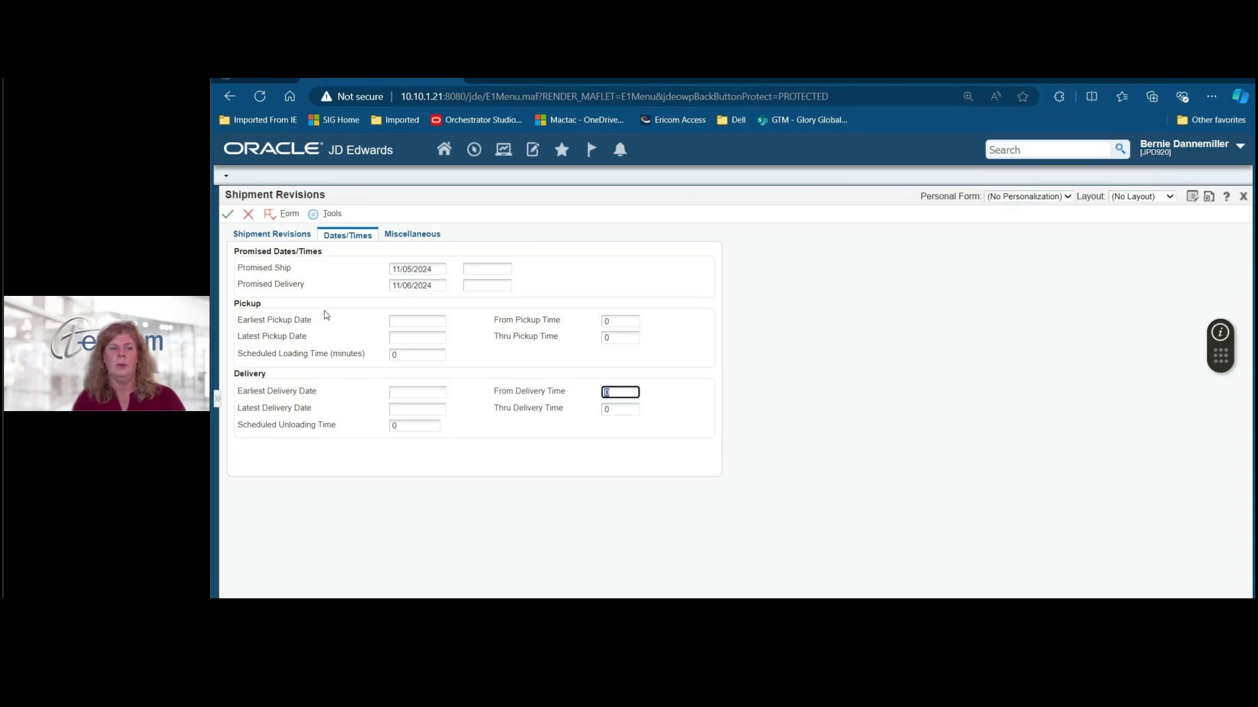
{"action": "left_click", "coordinate": [248, 216]}
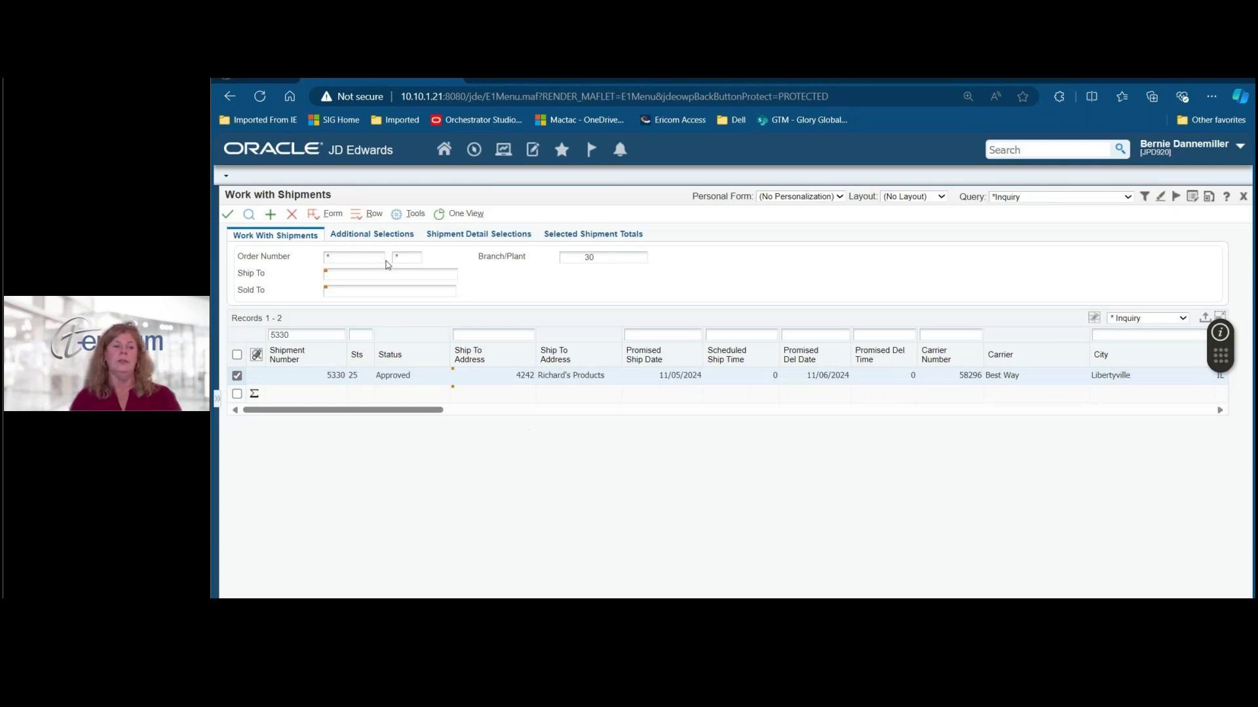
In shipment 5330's charges, set the payable in-route rate's gross and net amounts to 75.00 USD and save.
{"action": "left_click", "coordinate": [357, 218]}
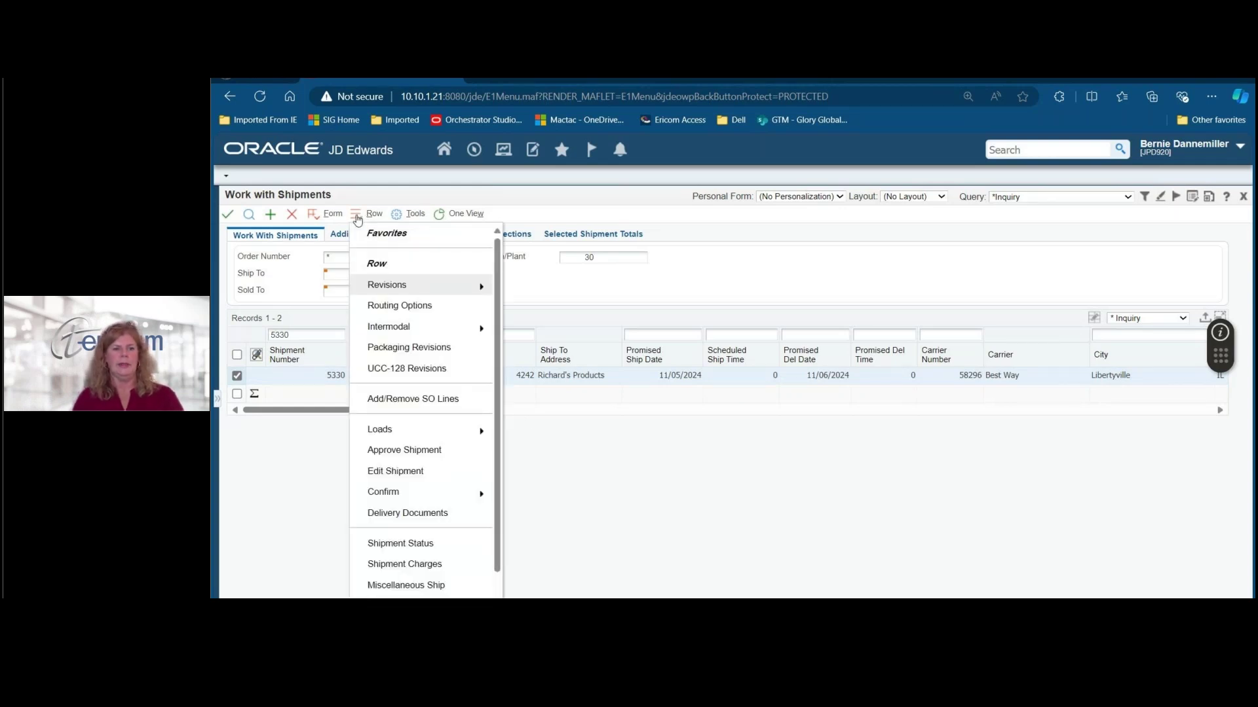
{"action": "left_click", "coordinate": [438, 569]}
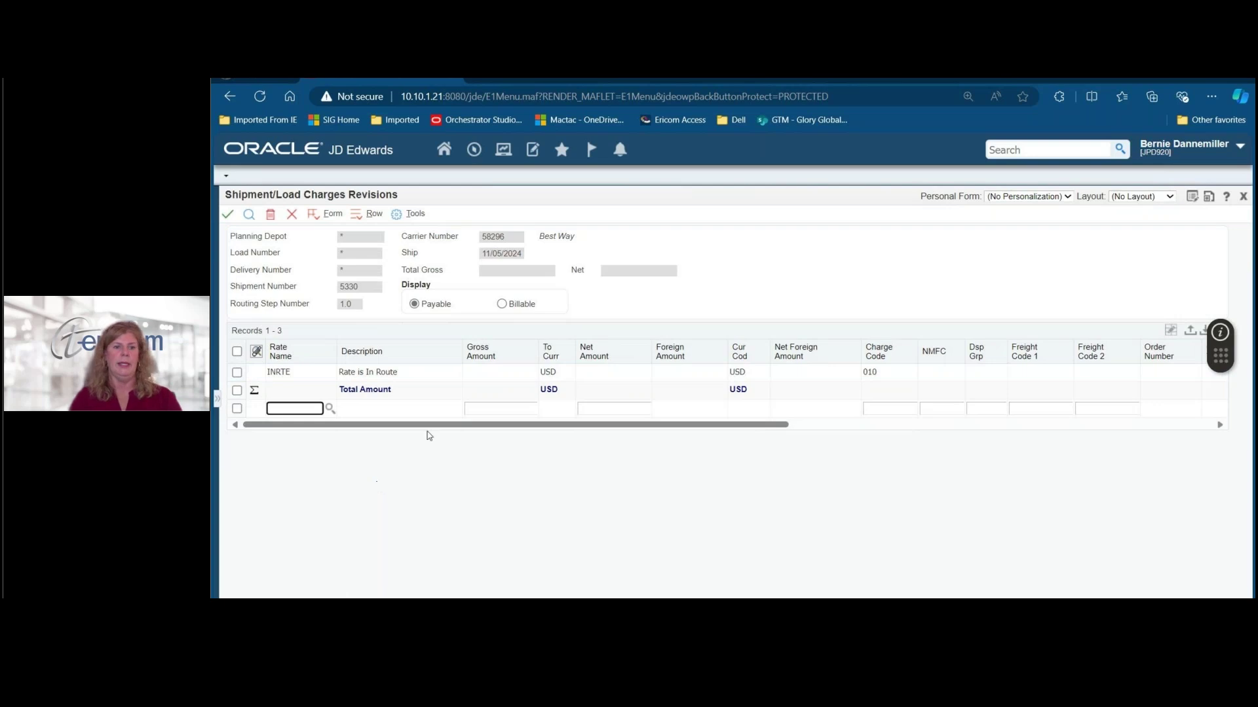
{"action": "left_click", "coordinate": [495, 372]}
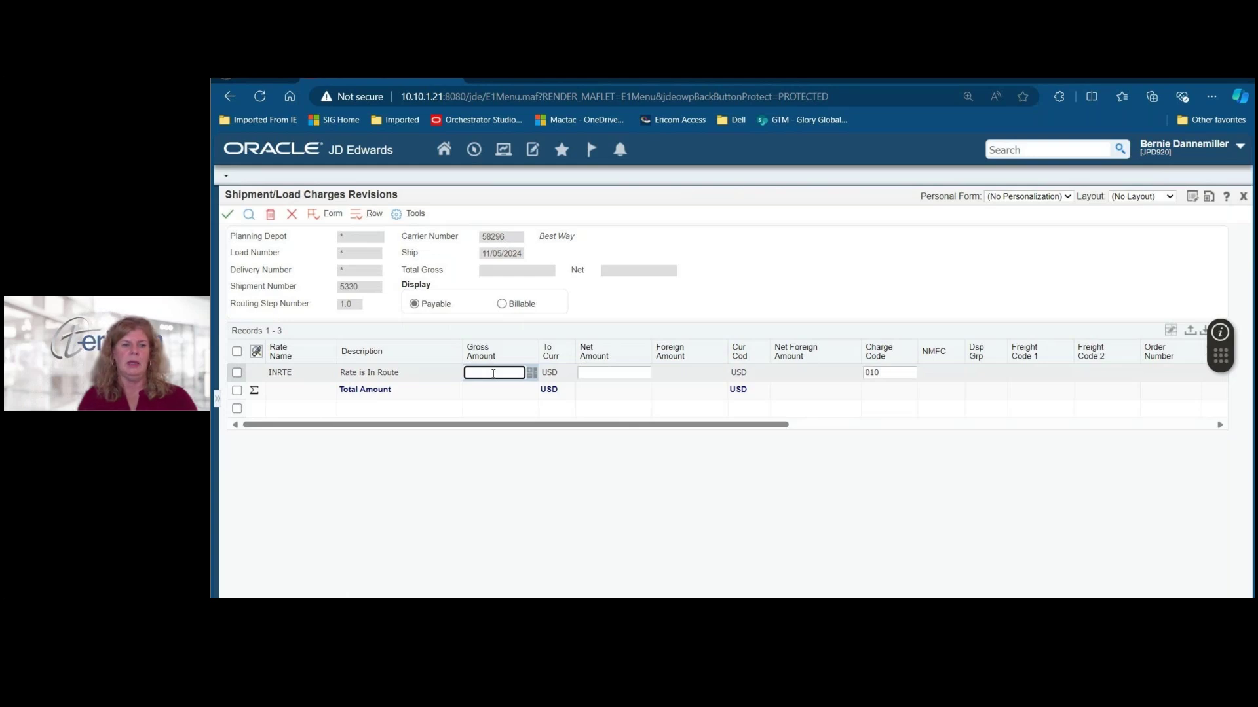
{"action": "type", "text": "7"}
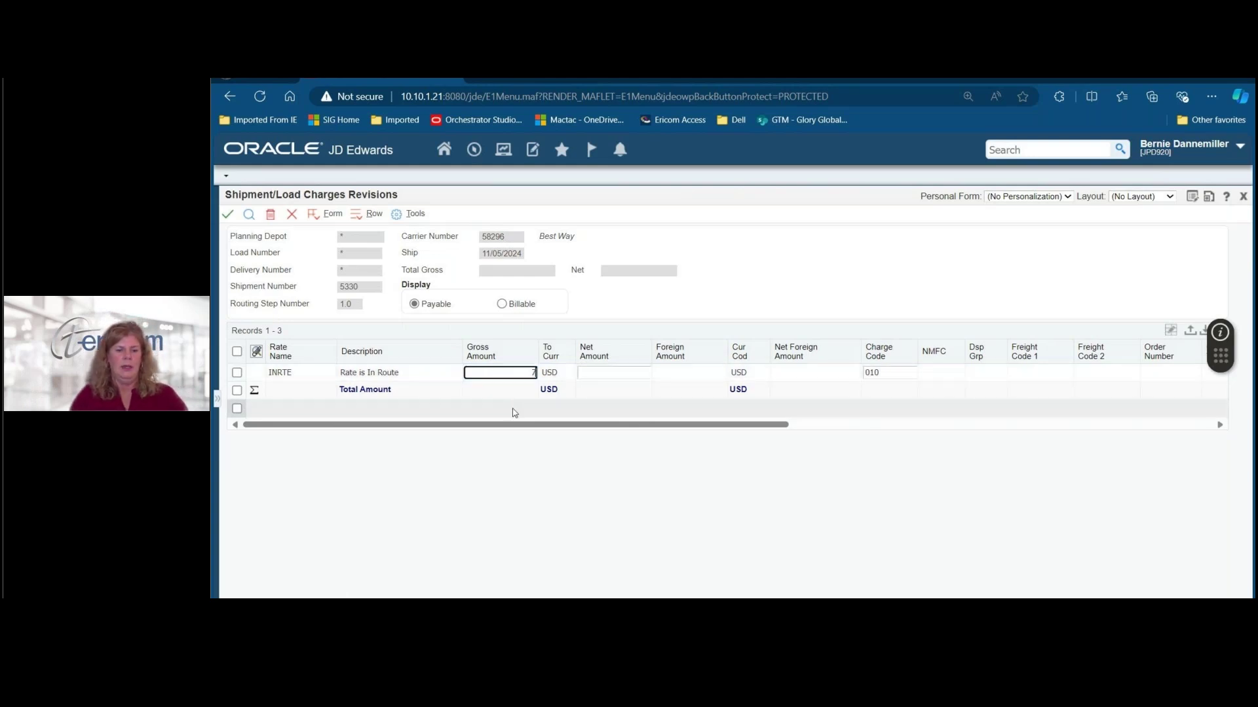
{"action": "type", "text": "5"}
{"action": "key", "text": "Tab"}
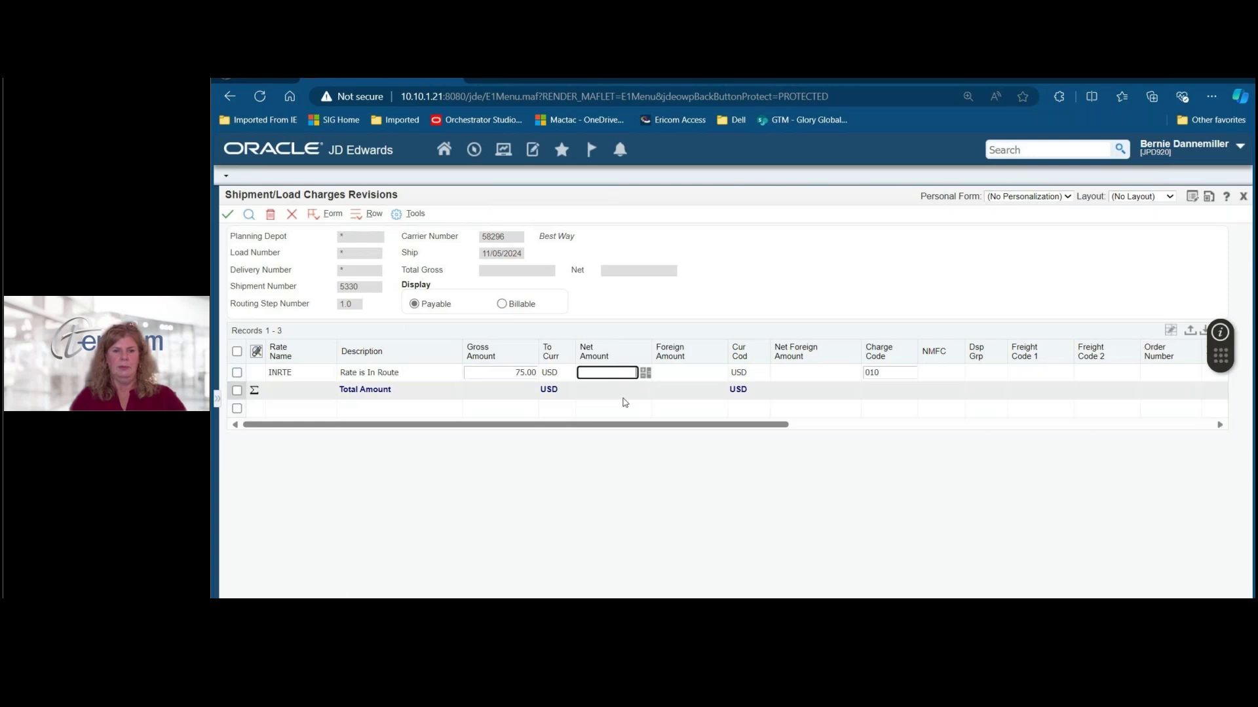
{"action": "type", "text": "1/0"}
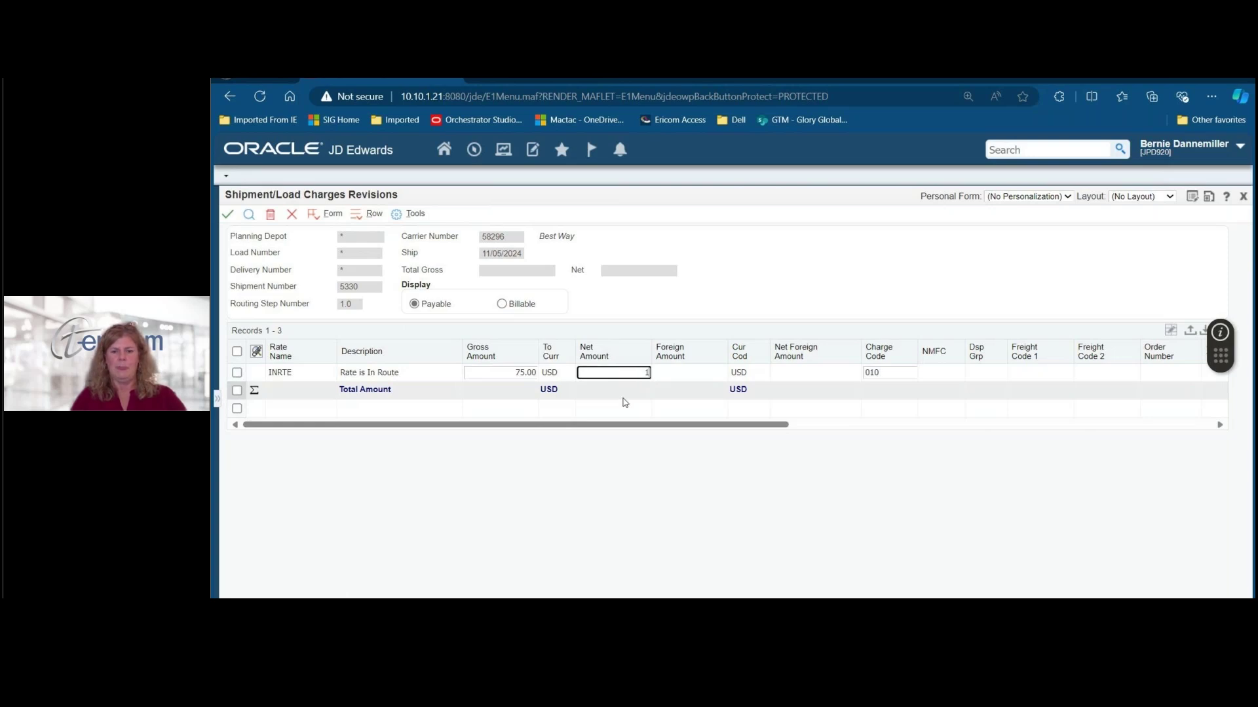
{"action": "type", "text": "5"}
{"action": "left_click", "coordinate": [620, 394]}
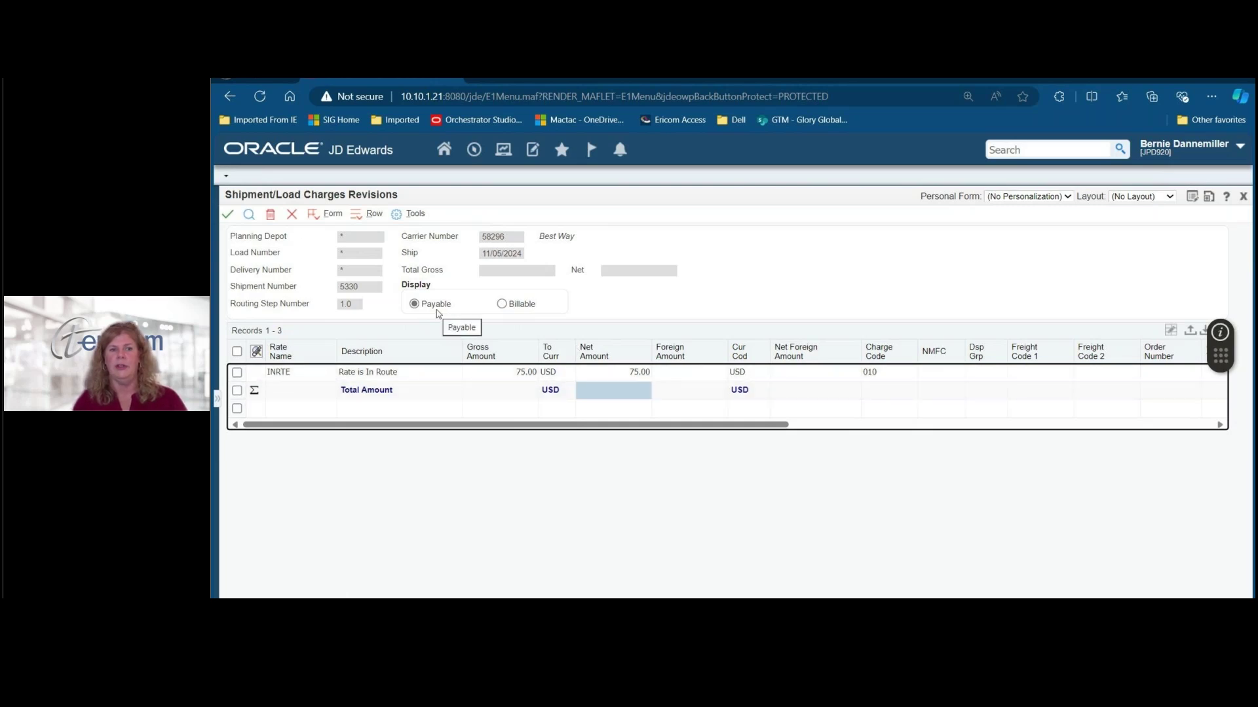
{"action": "left_click", "coordinate": [229, 214]}
Reopen shipment 5330's charges, set the billable in-route rate's gross and net amounts to 100.00 USD, and save.
{"action": "left_click", "coordinate": [371, 213]}
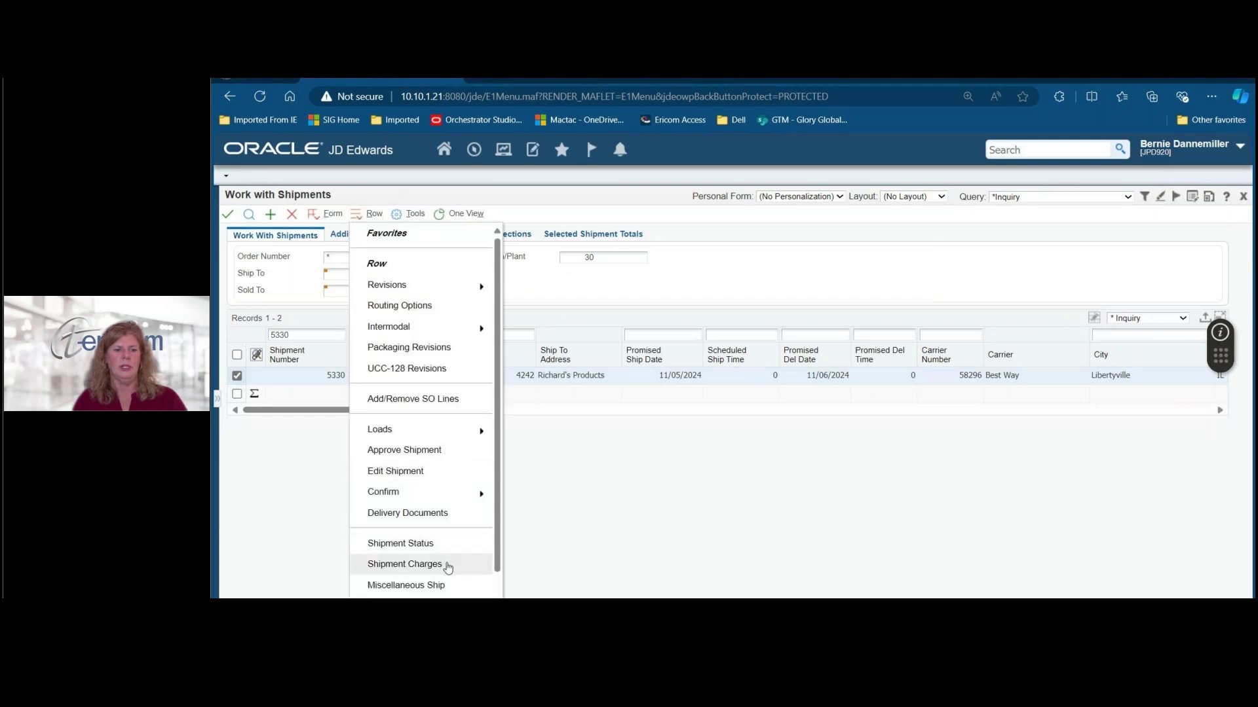
{"action": "left_click", "coordinate": [404, 564]}
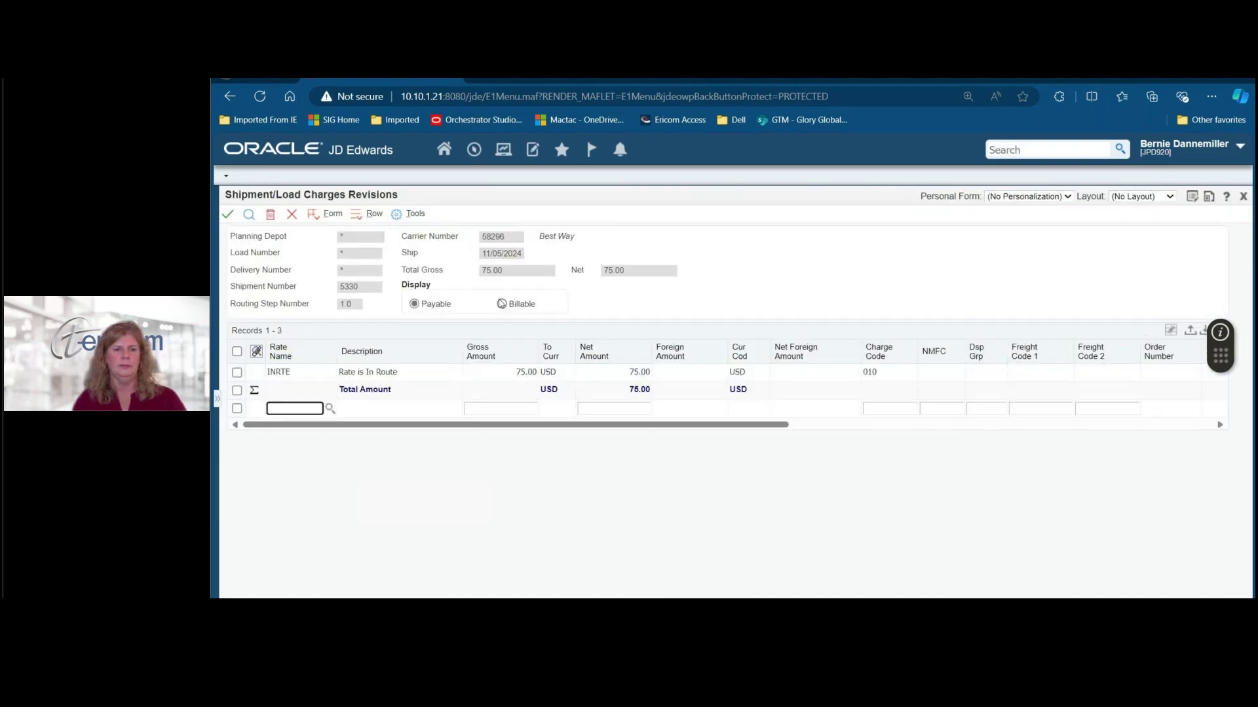
{"action": "left_click", "coordinate": [502, 305]}
{"action": "left_click", "coordinate": [505, 372]}
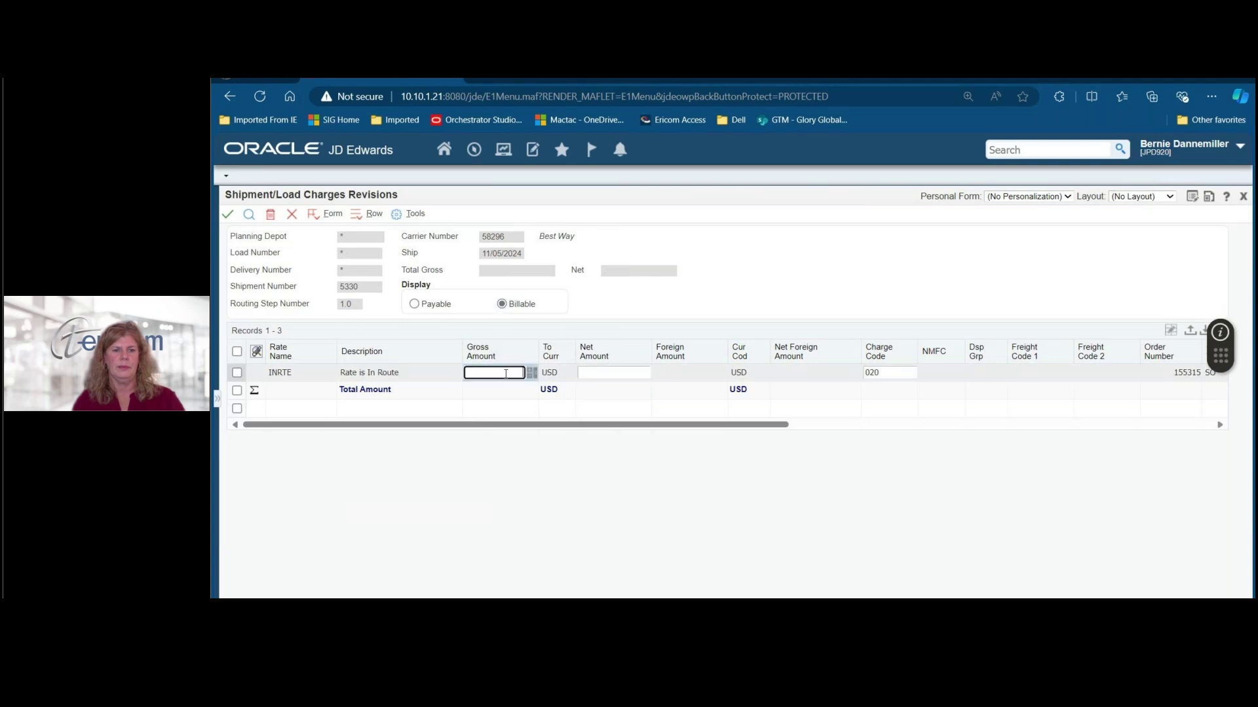
{"action": "type", "text": "0"}
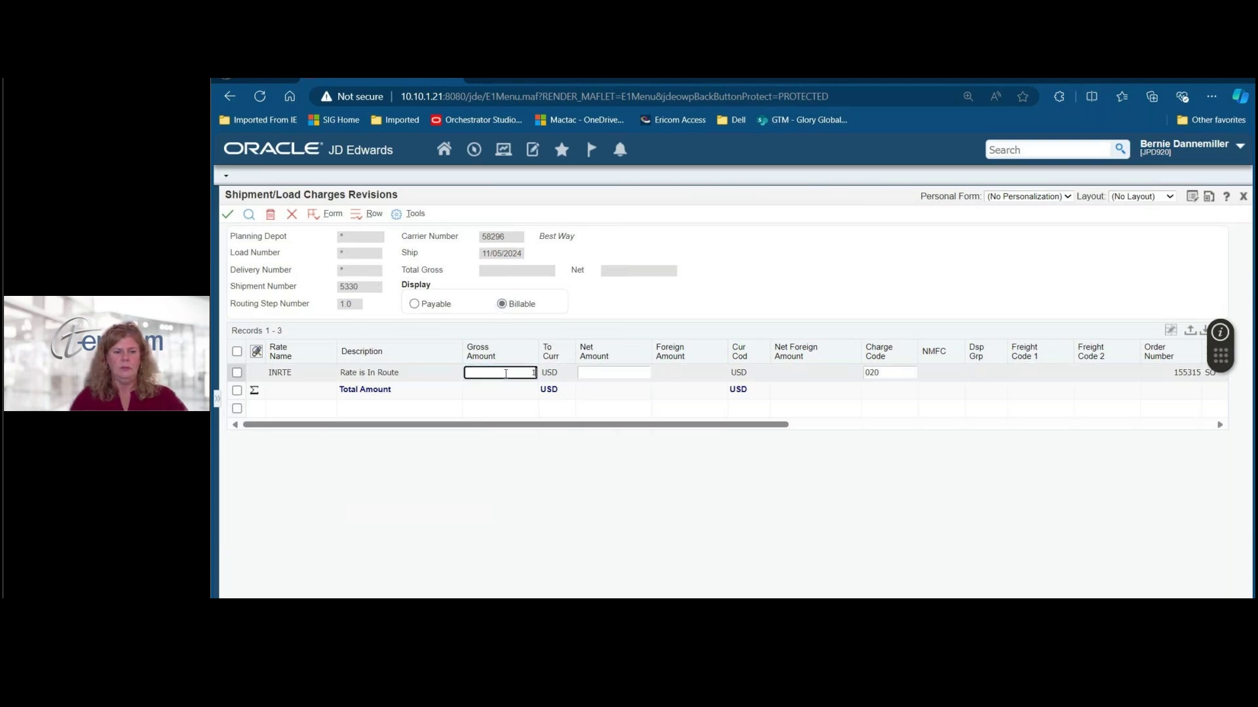
{"action": "type", "text": "0.0"}
{"action": "key", "text": "Tab"}
{"action": "type", "text": "100"}
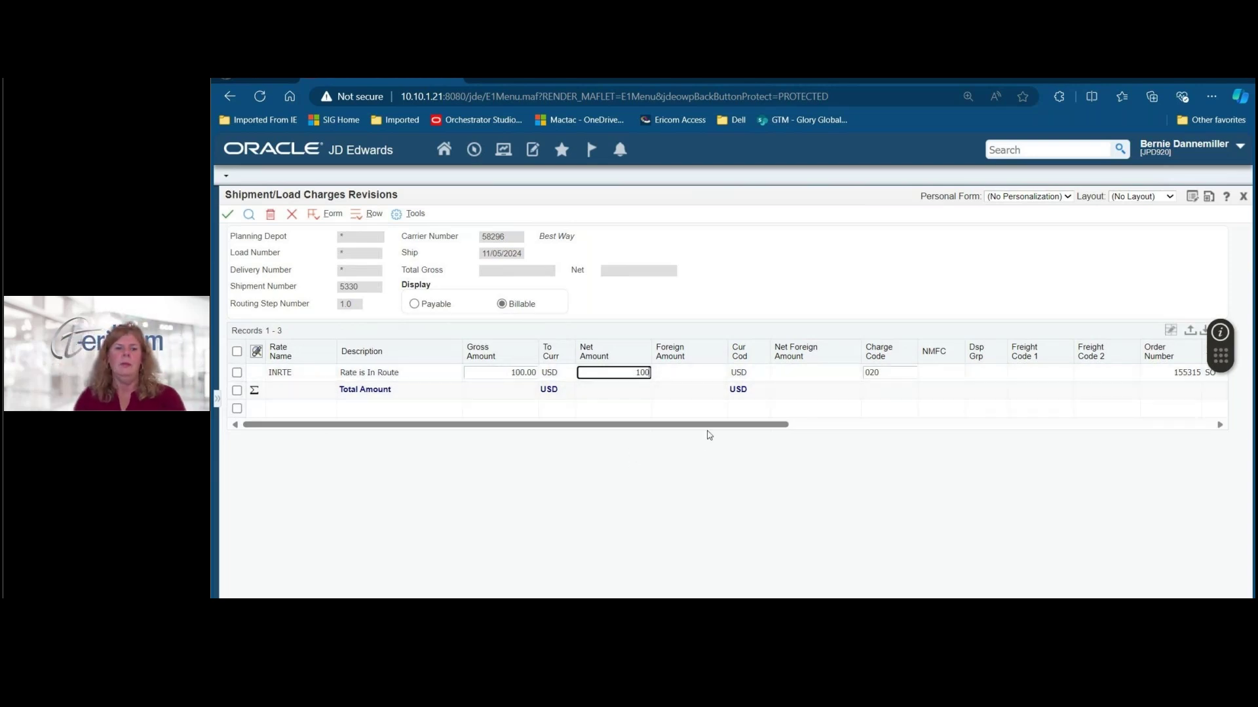
{"action": "key", "text": "Tab"}
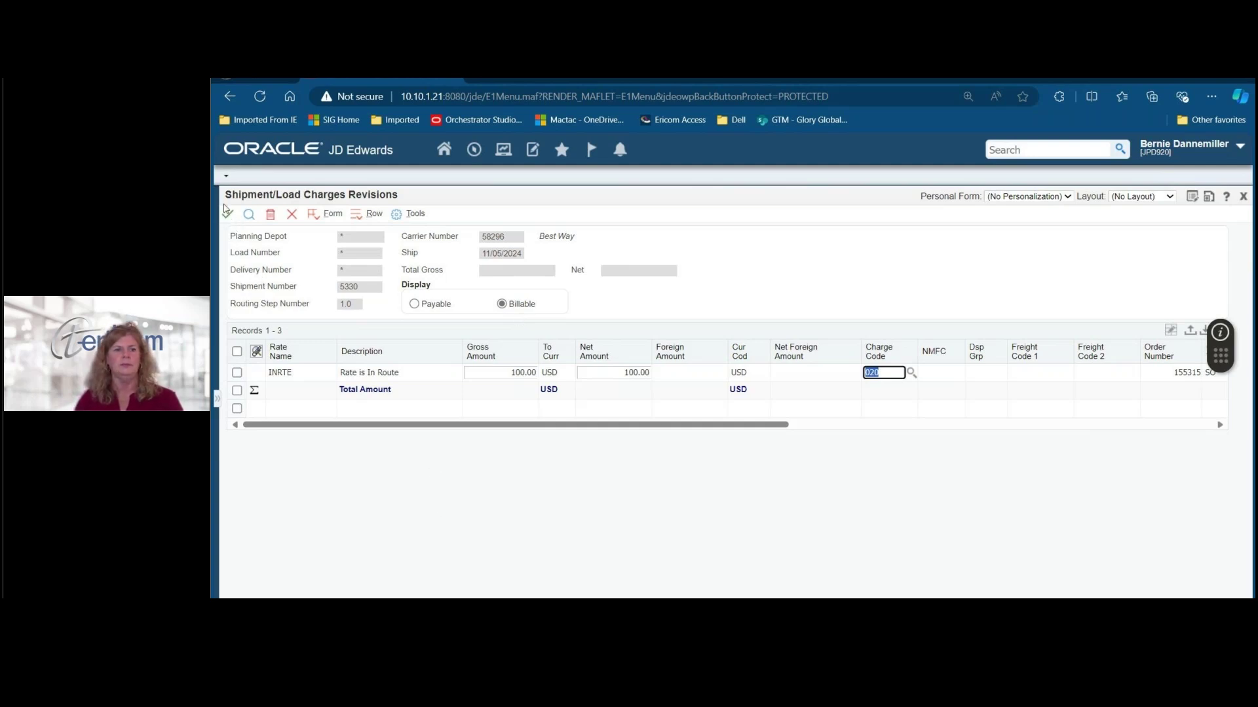
{"action": "left_click", "coordinate": [229, 215]}
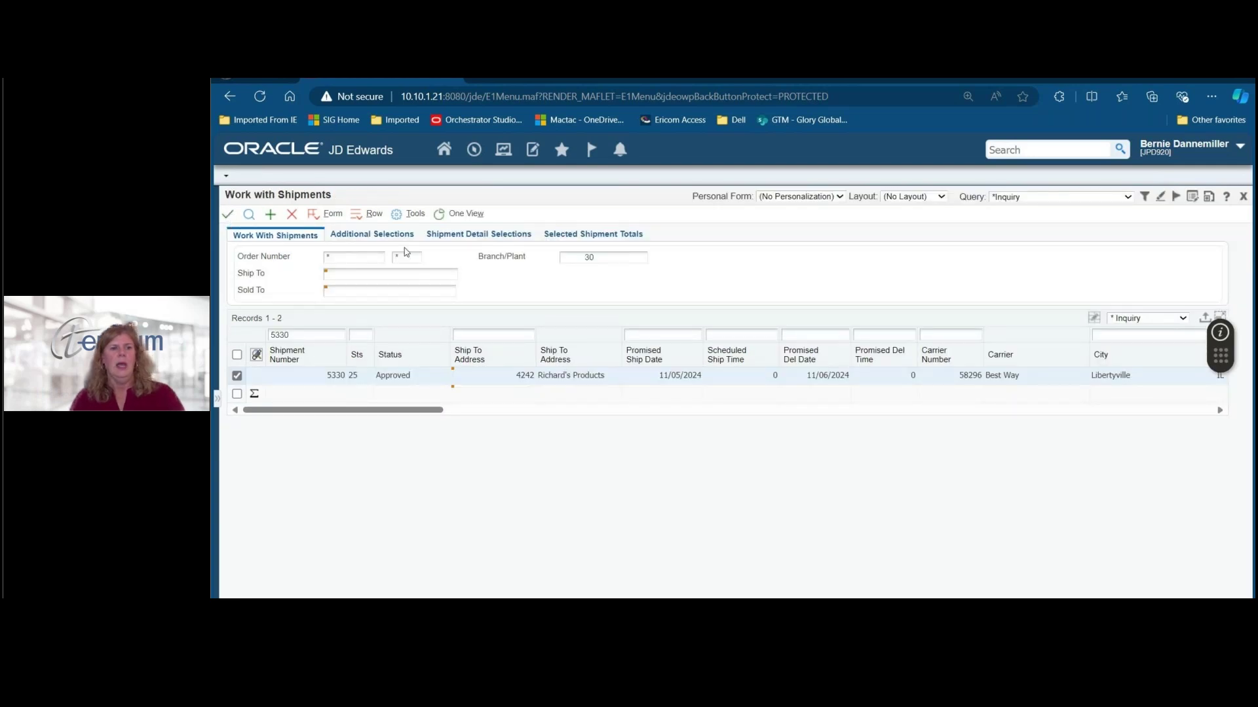
Open the delivery document selection for shipment 5330 and set it to print all document codes.
{"action": "left_click", "coordinate": [360, 219]}
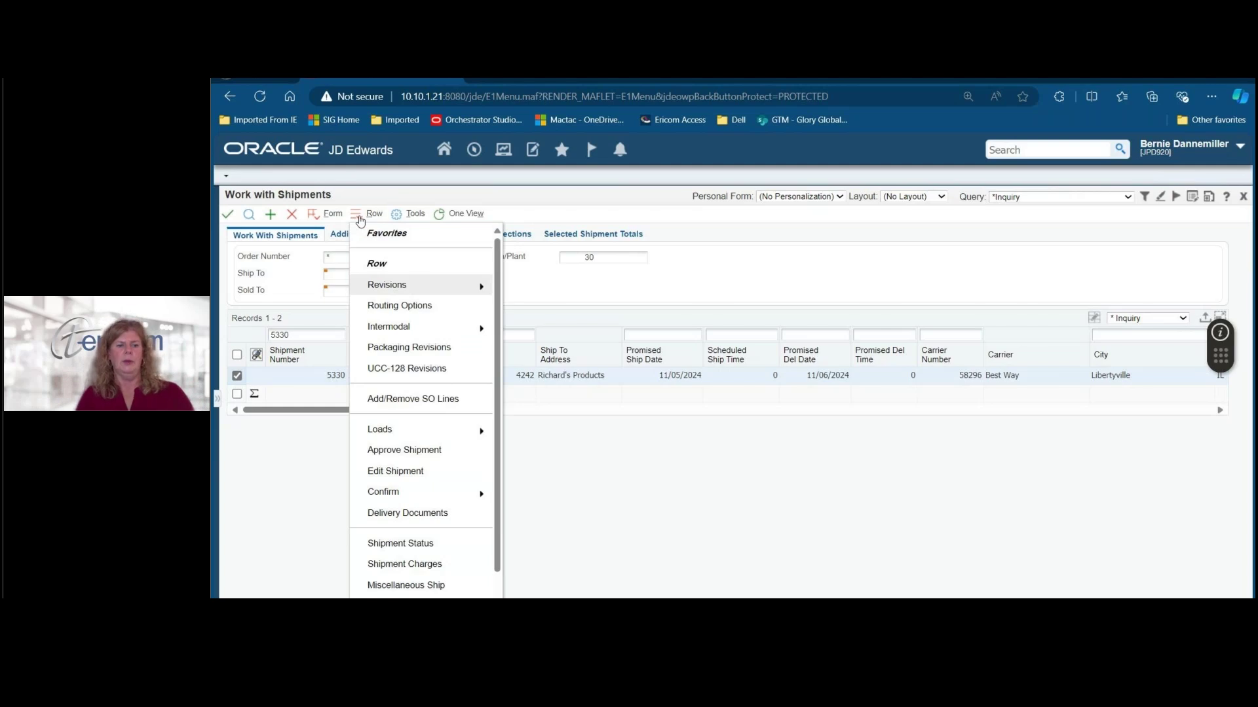
{"action": "left_click", "coordinate": [446, 517]}
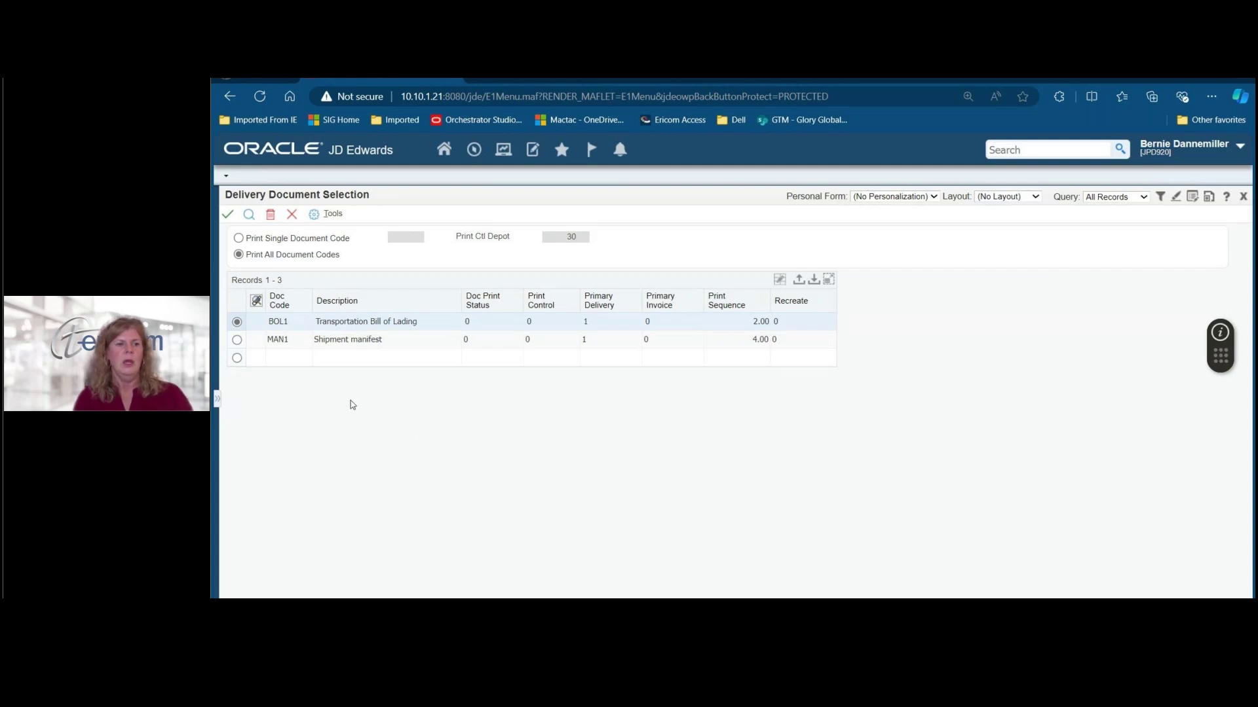
{"action": "left_click", "coordinate": [238, 239]}
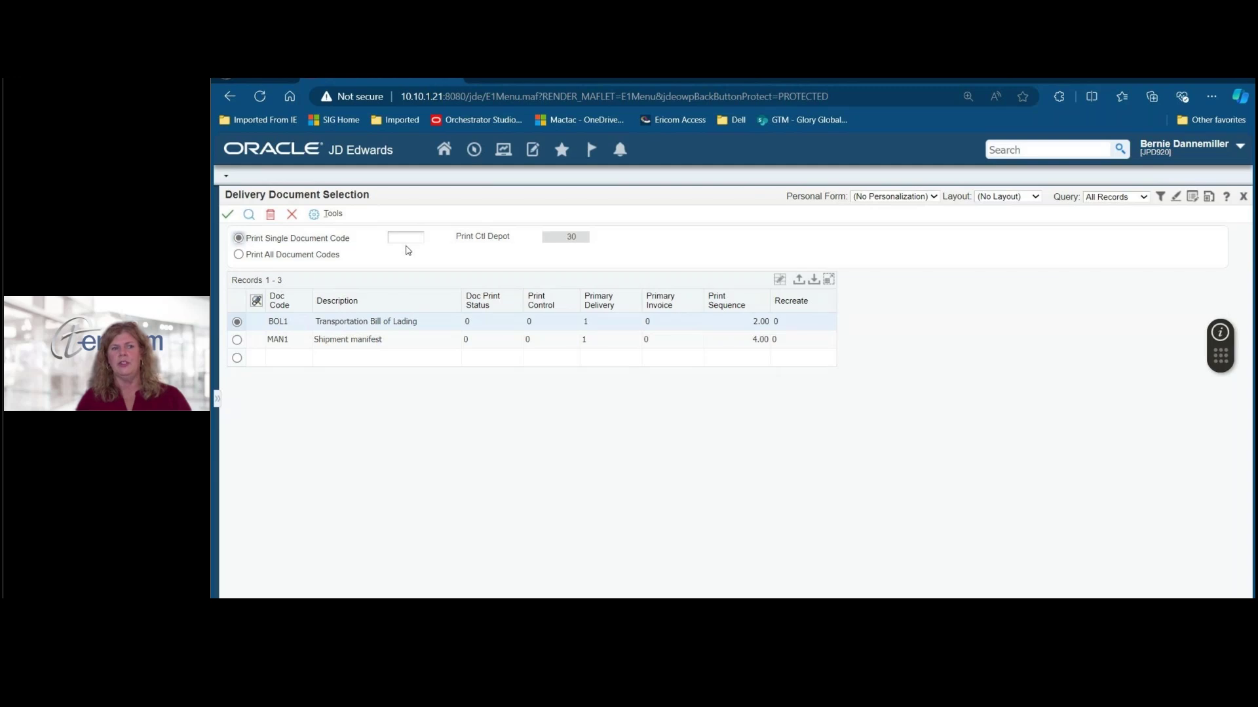
{"action": "left_click", "coordinate": [239, 255]}
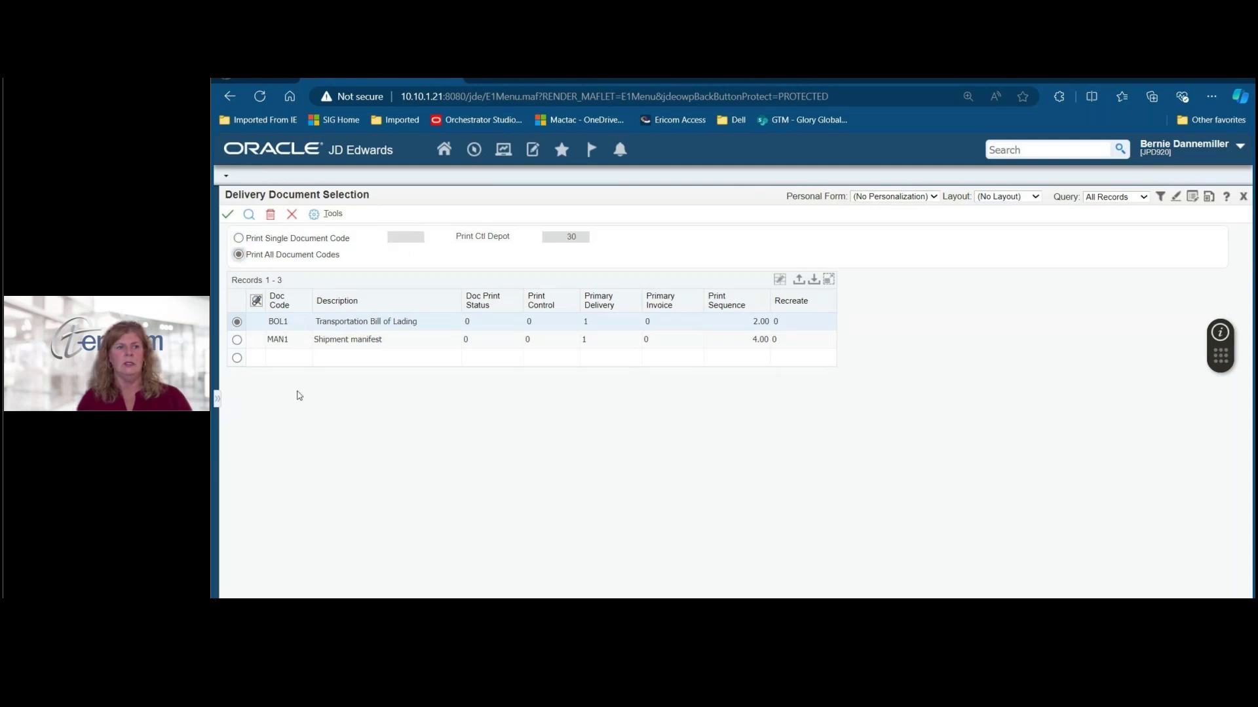
Browse the full list of document codes available for an additional delivery document, including the packing list, and cancel without choosing one.
{"action": "left_click", "coordinate": [282, 364]}
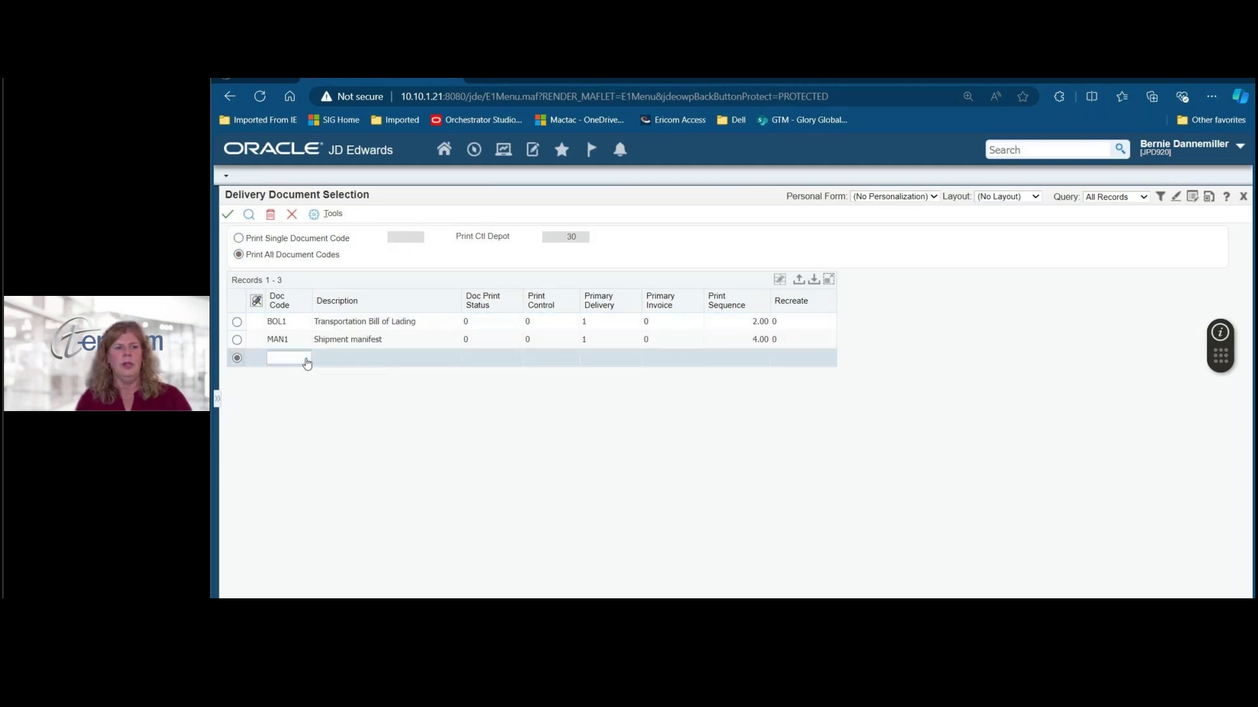
{"action": "left_click", "coordinate": [307, 360]}
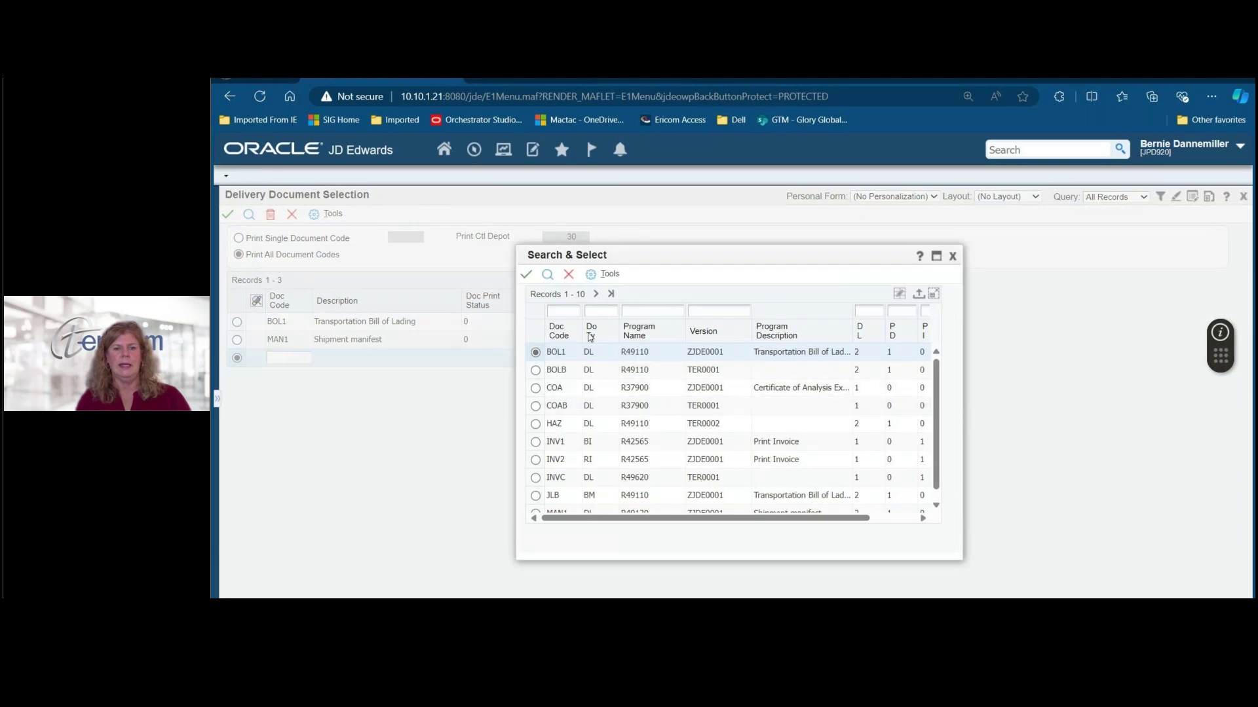
{"action": "left_click", "coordinate": [597, 295]}
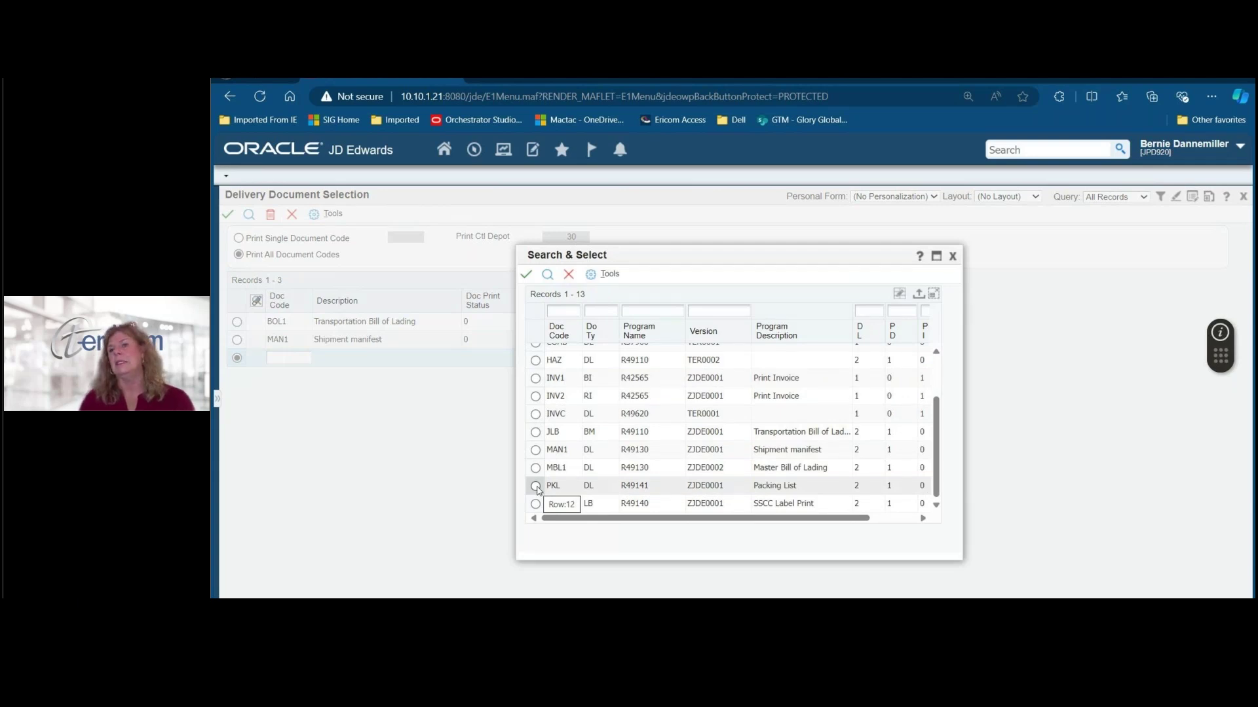
{"action": "left_click", "coordinate": [569, 274]}
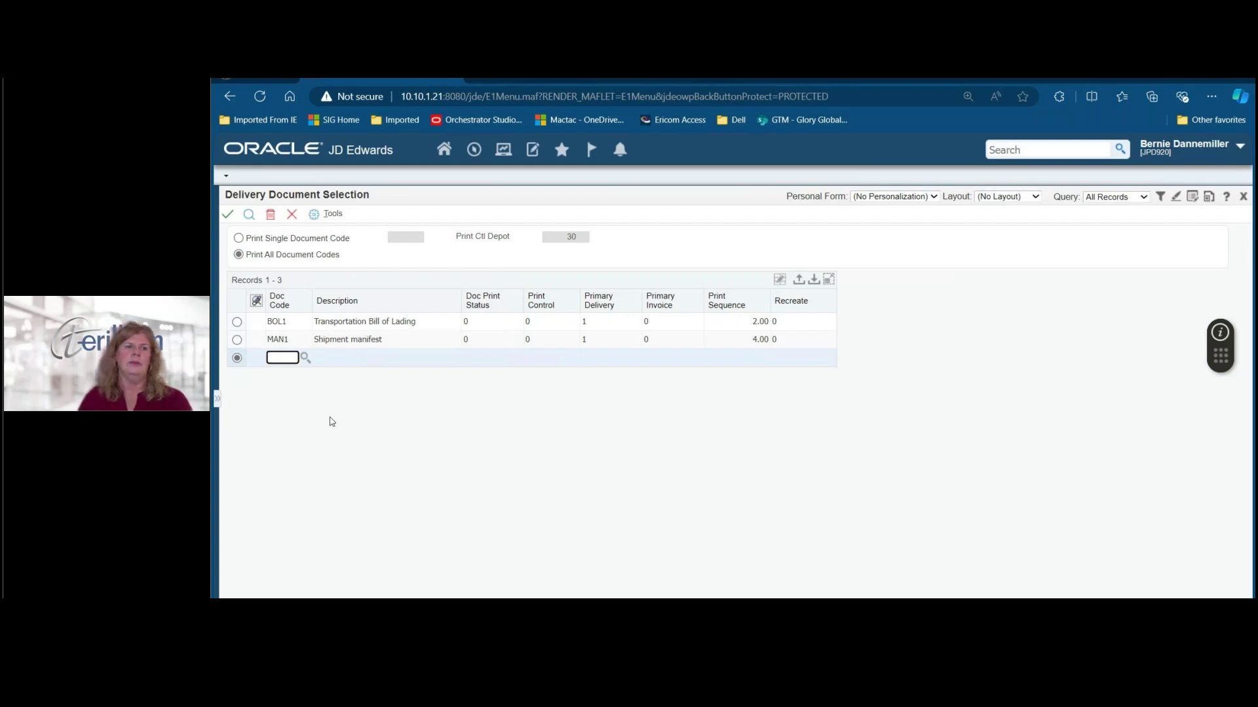
Submit the delivery documents for printing and refresh the recent reports until the bill of lading and shipment manifest prints are listed.
{"action": "left_click", "coordinate": [230, 216]}
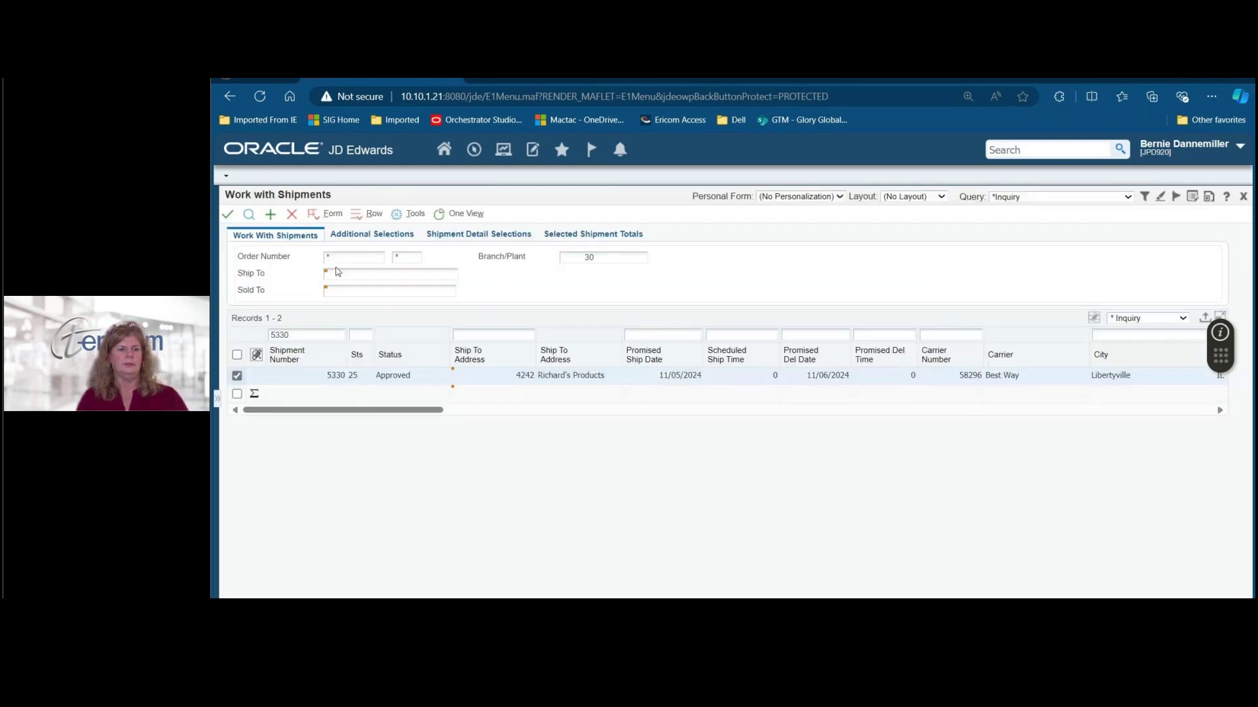
{"action": "left_click", "coordinate": [217, 400]}
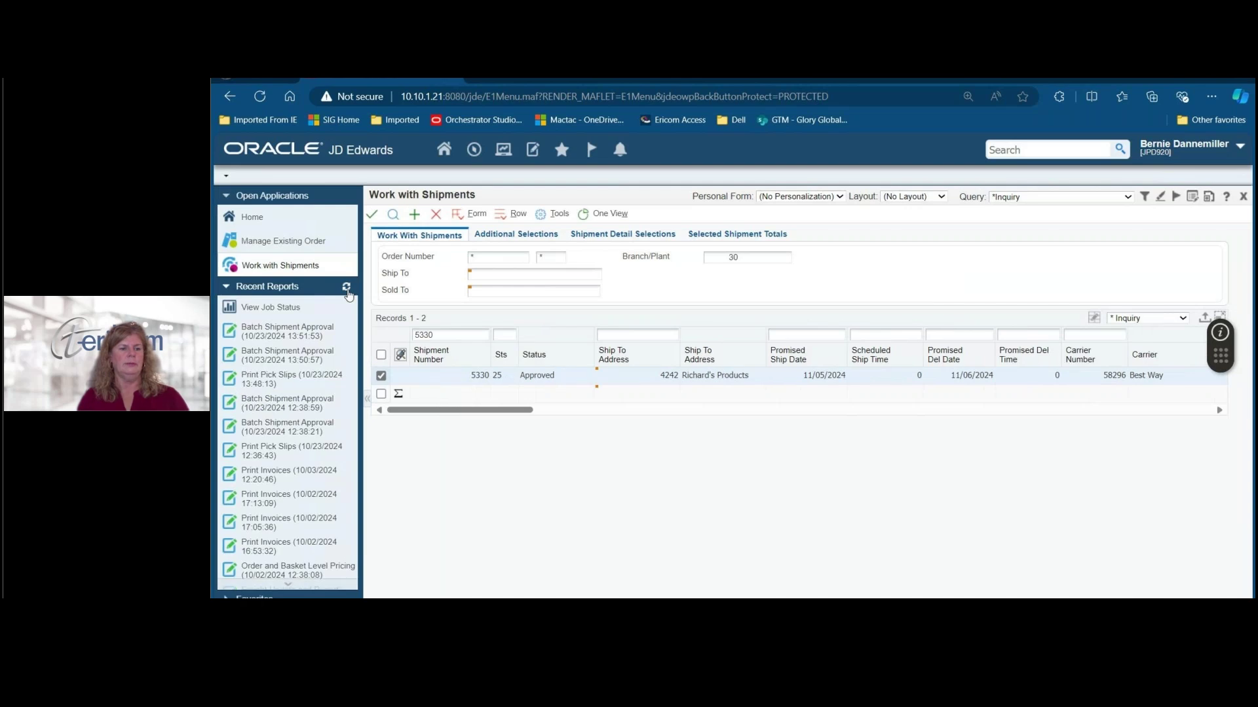
{"action": "left_click", "coordinate": [347, 289]}
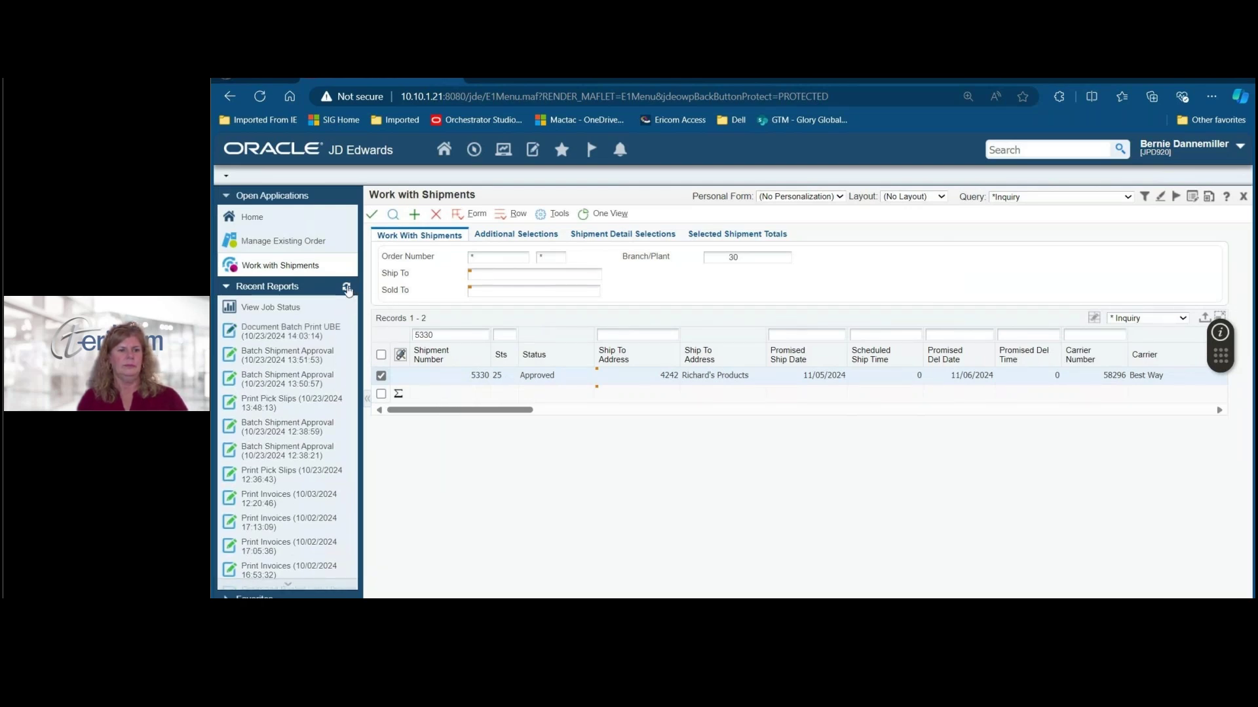
{"action": "left_click", "coordinate": [347, 289]}
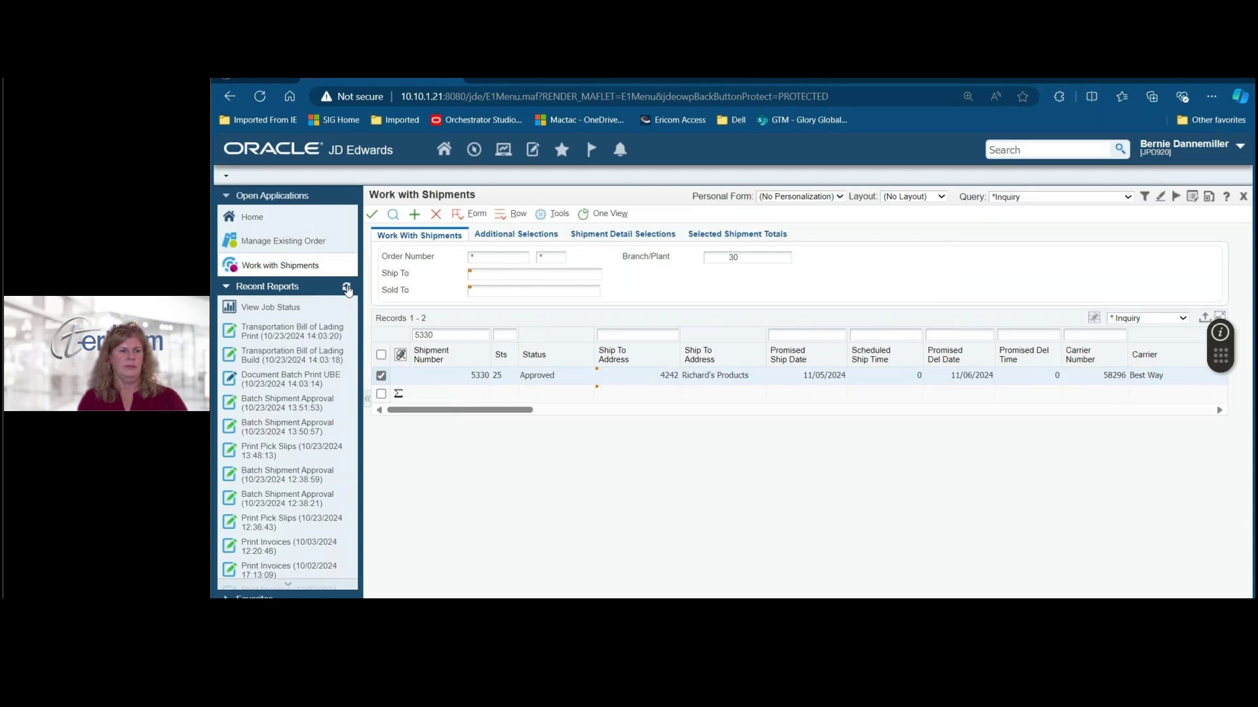
{"action": "left_click", "coordinate": [347, 289]}
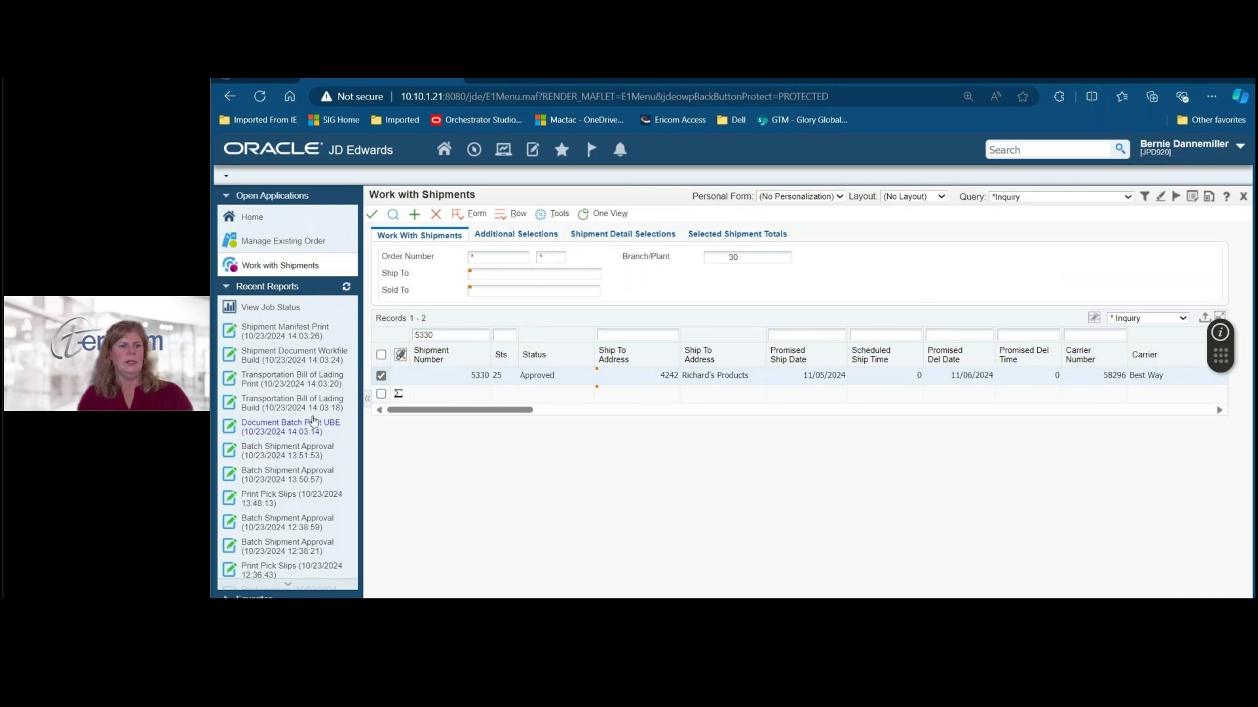
View the Transportation Bill of Lading Print output as a PDF and close the document.
{"action": "mouse_move", "coordinate": [304, 389]}
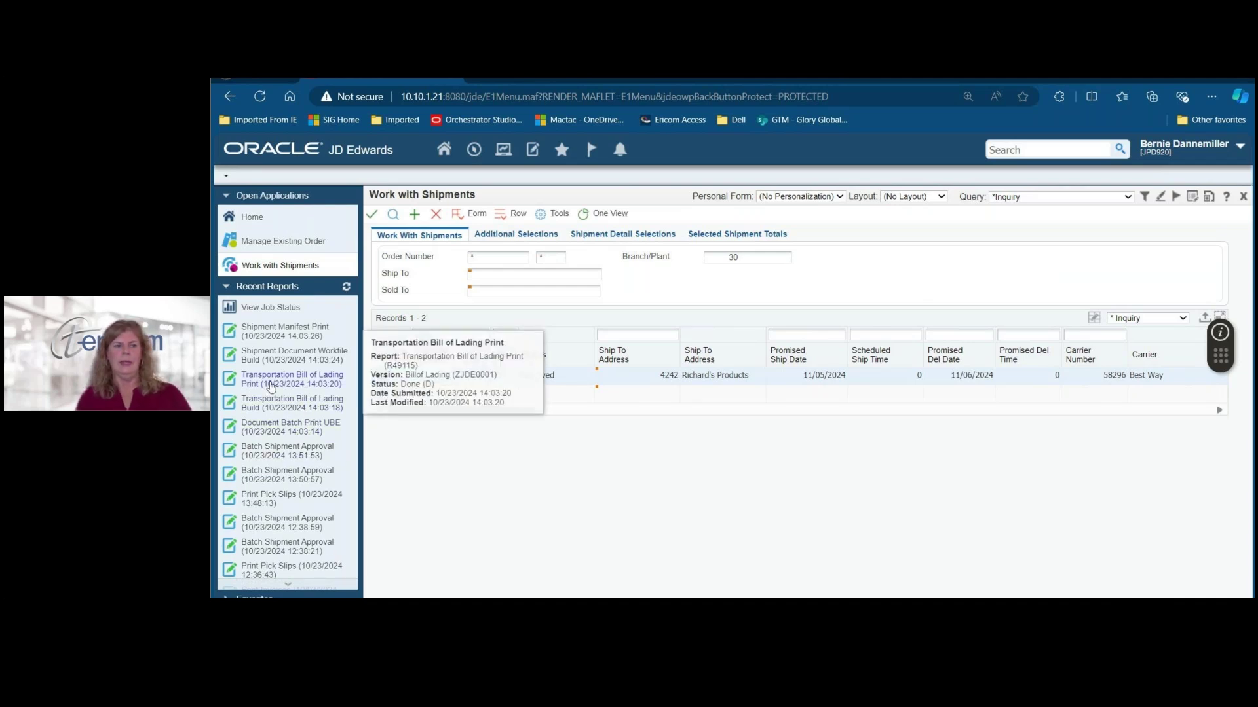
{"action": "left_click", "coordinate": [271, 386]}
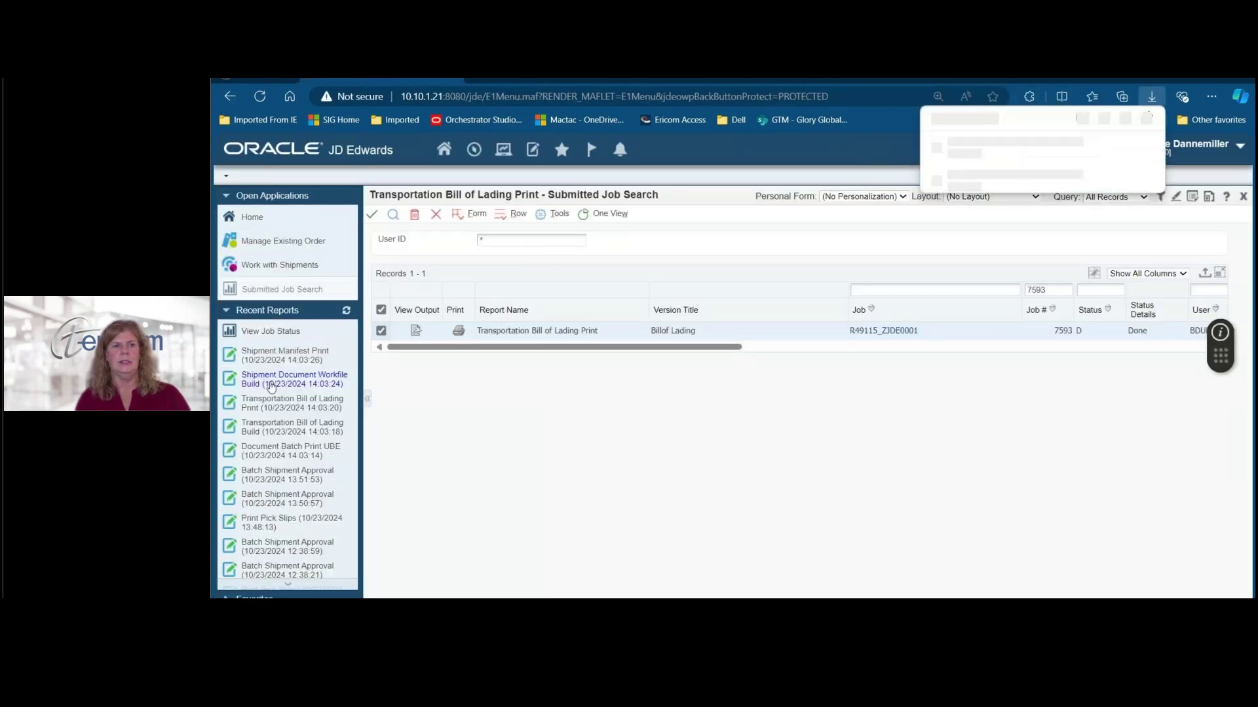
{"action": "left_click", "coordinate": [960, 153]}
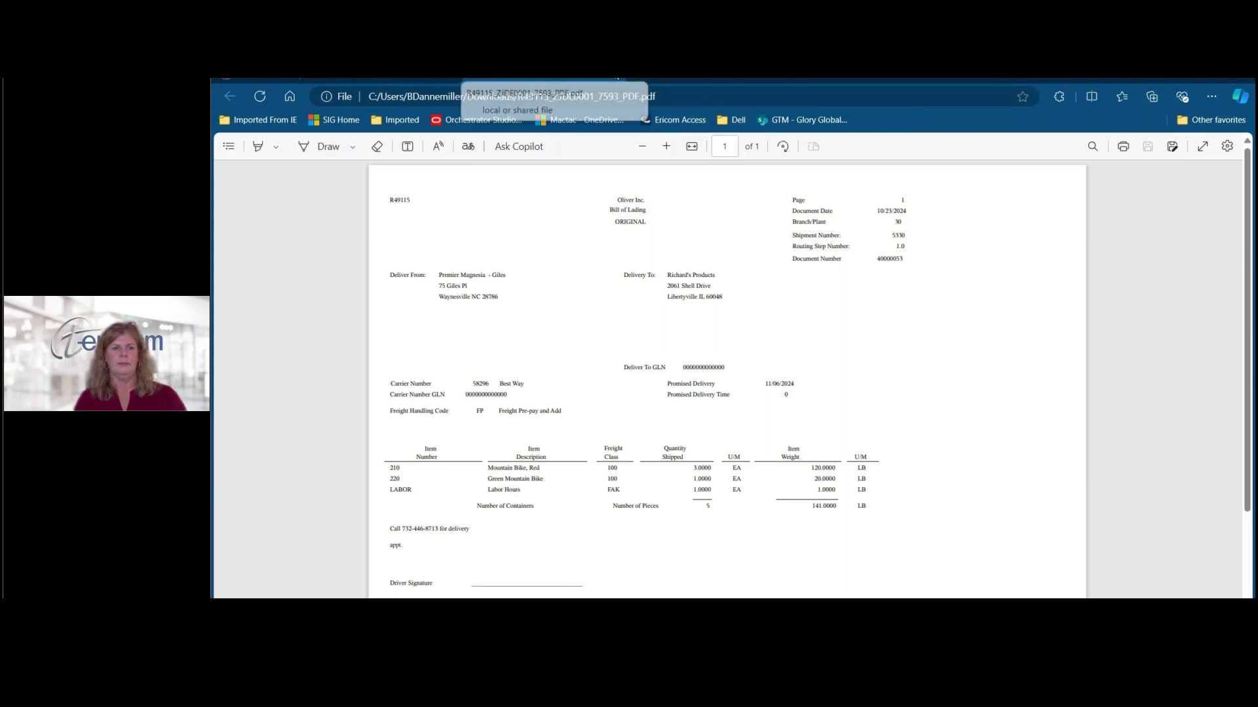
{"action": "left_click", "coordinate": [617, 77]}
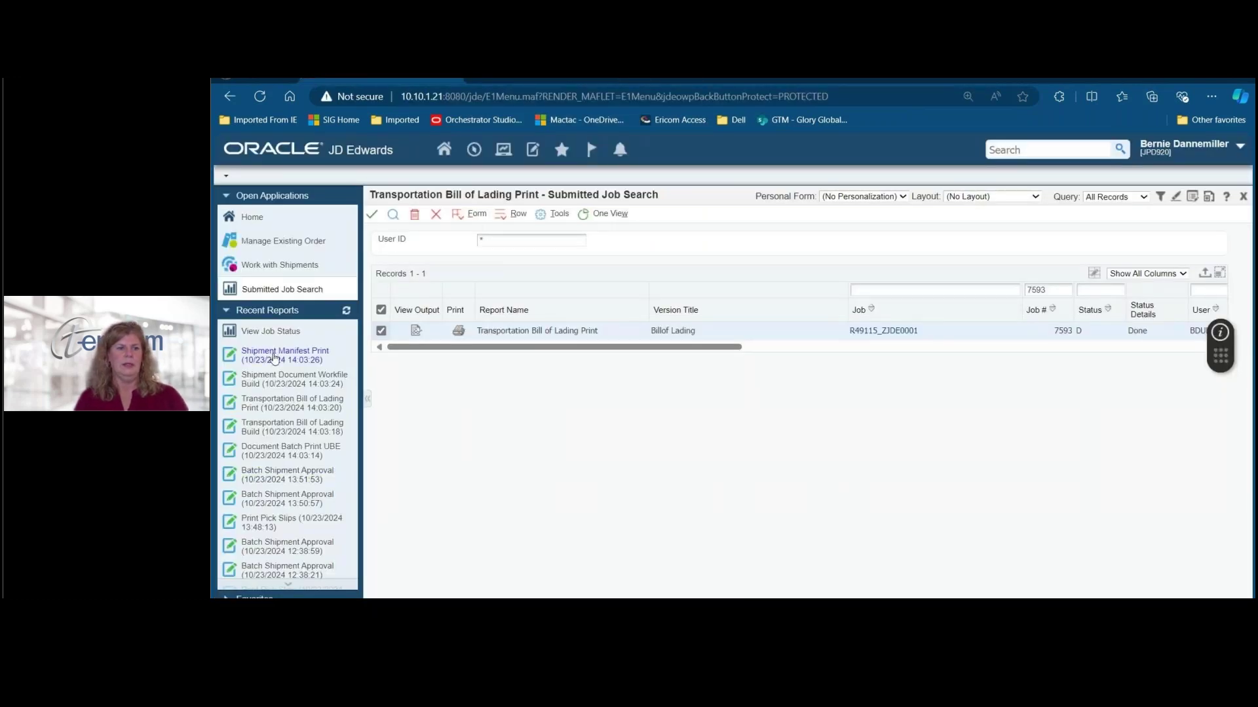
View the Shipment Manifest Print output as a PDF, close it, and return from both submitted job searches to the shipments.
{"action": "left_click", "coordinate": [273, 355]}
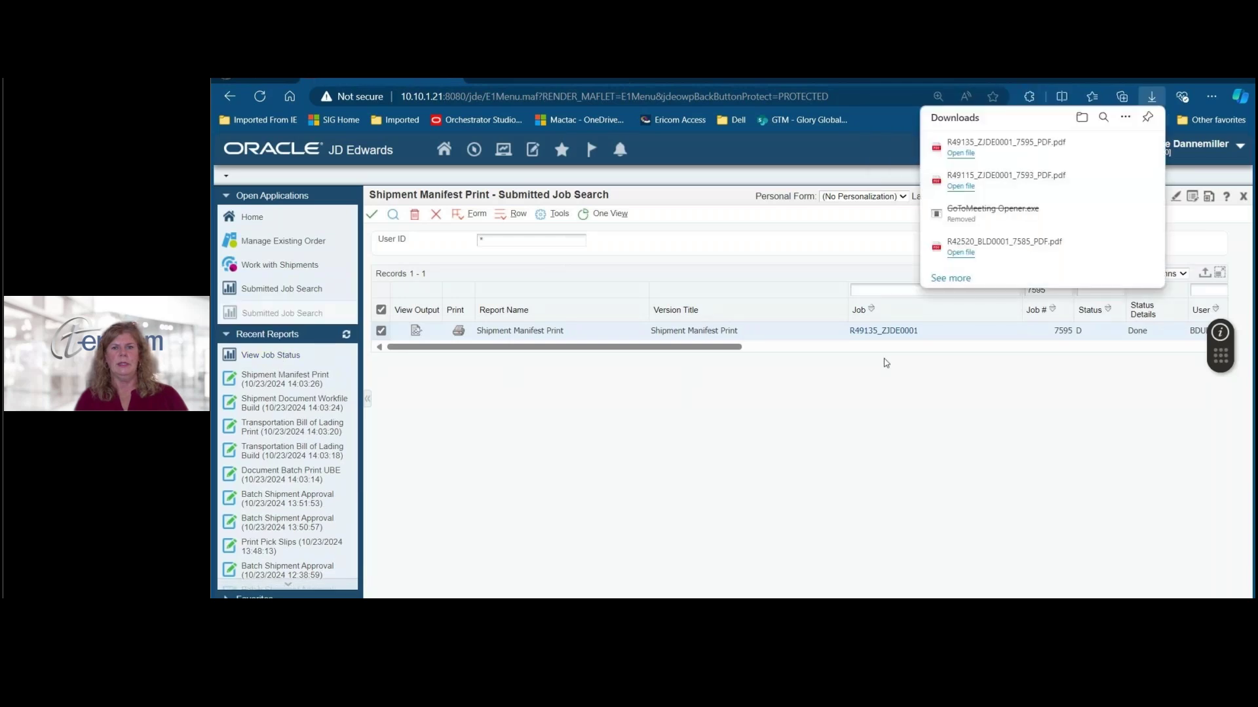
{"action": "left_click", "coordinate": [969, 145]}
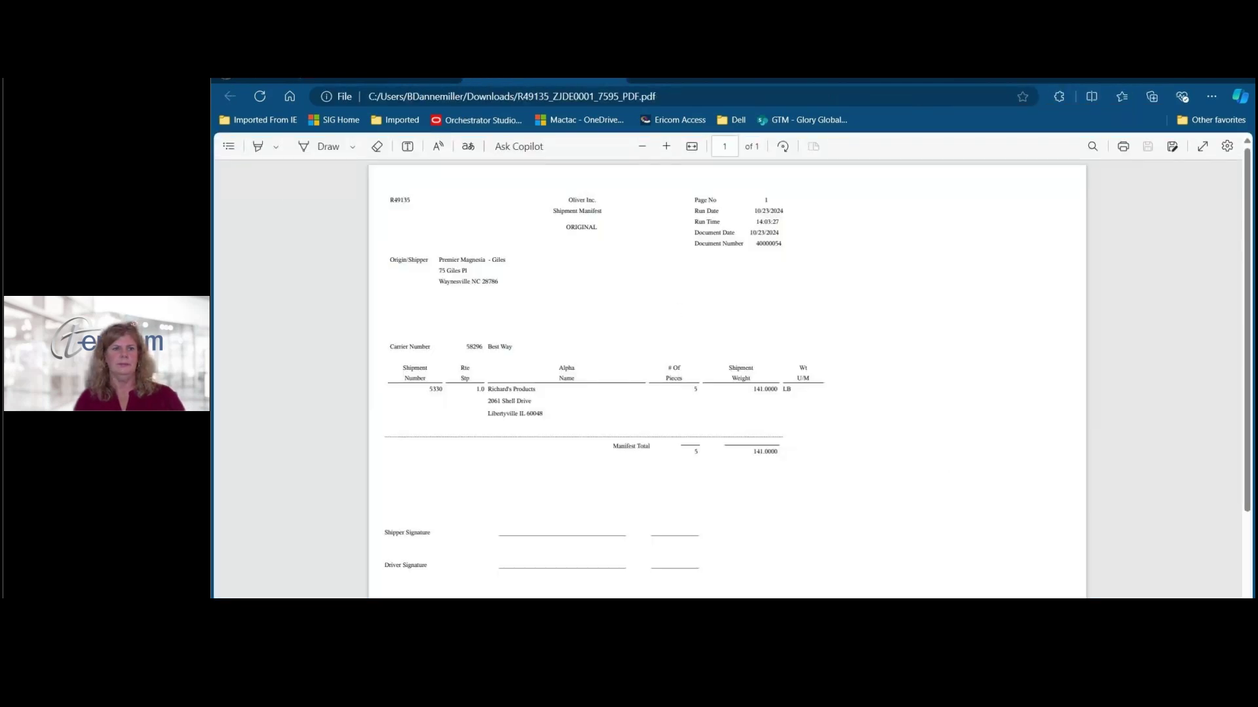
{"action": "left_click", "coordinate": [618, 78]}
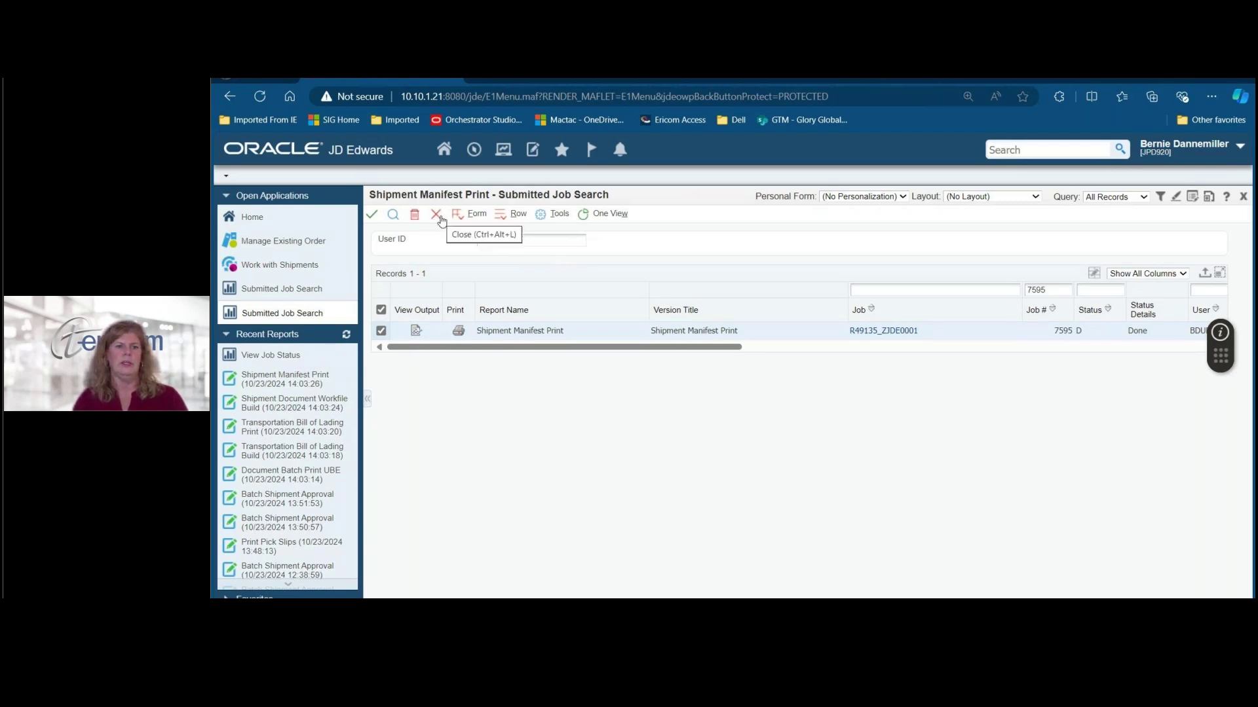
{"action": "left_click", "coordinate": [436, 220]}
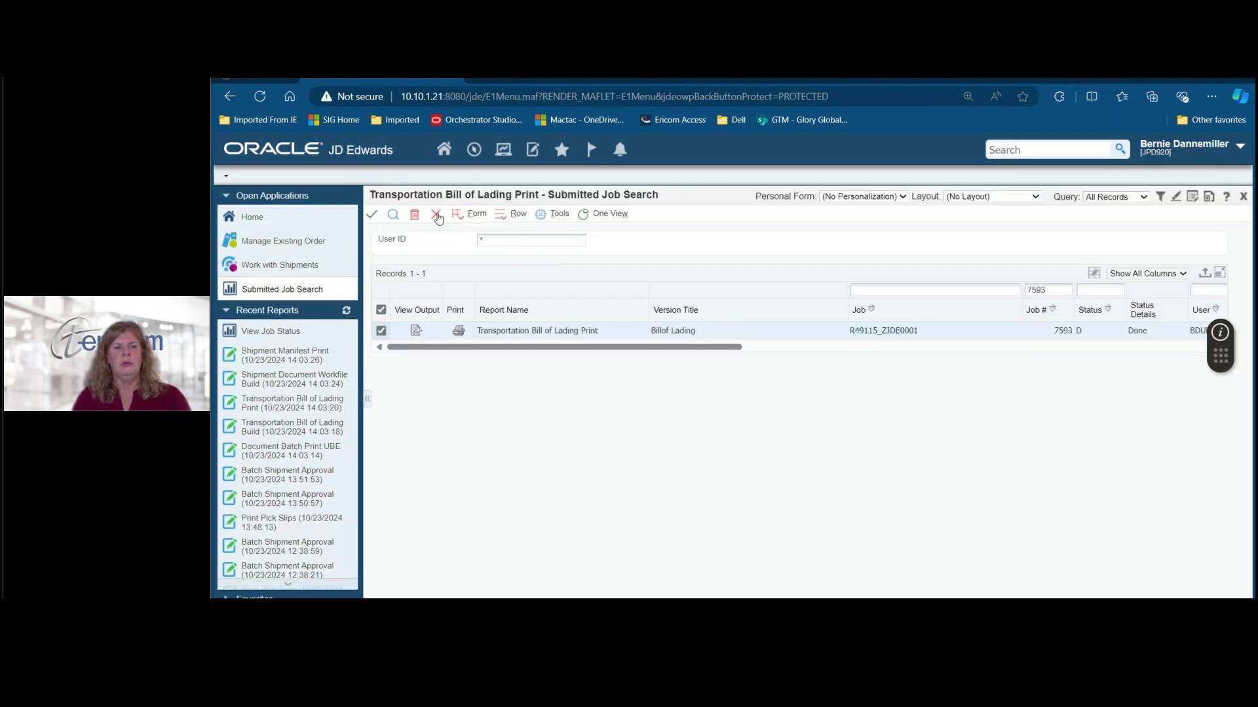
{"action": "left_click", "coordinate": [437, 219]}
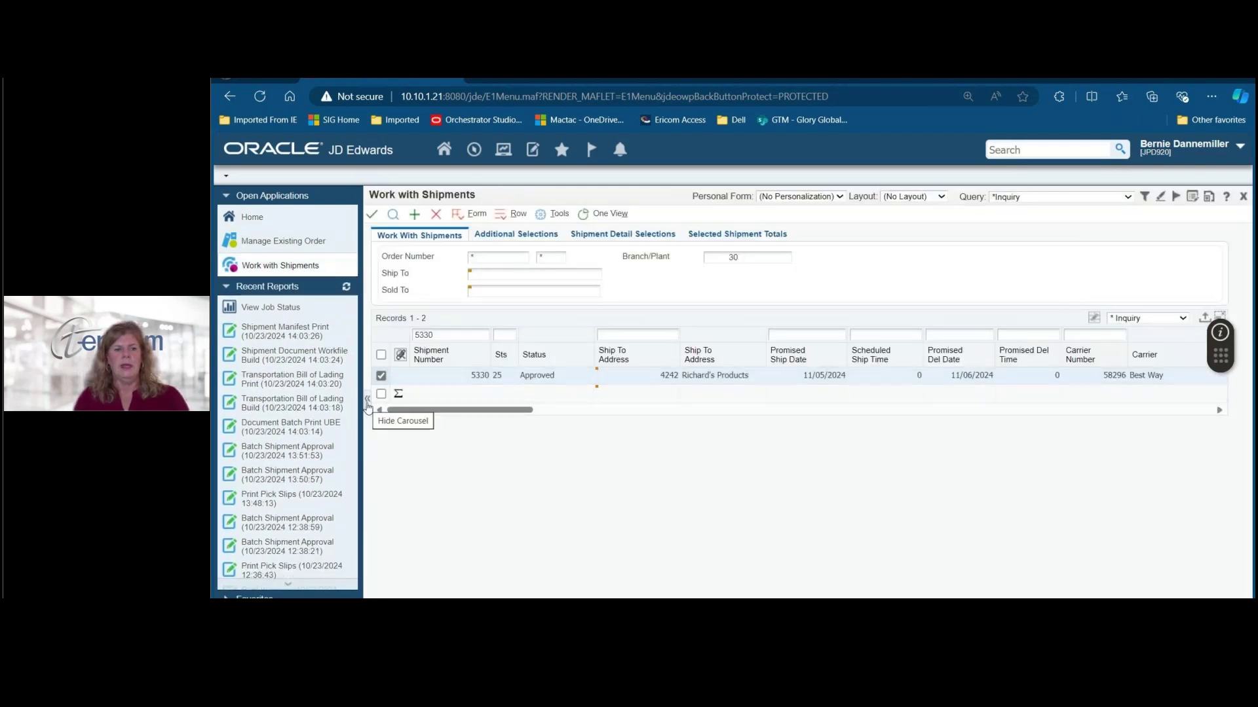
Hide the list of recent reports and open the shipment status tracking for shipment 5330.
{"action": "left_click", "coordinate": [366, 400]}
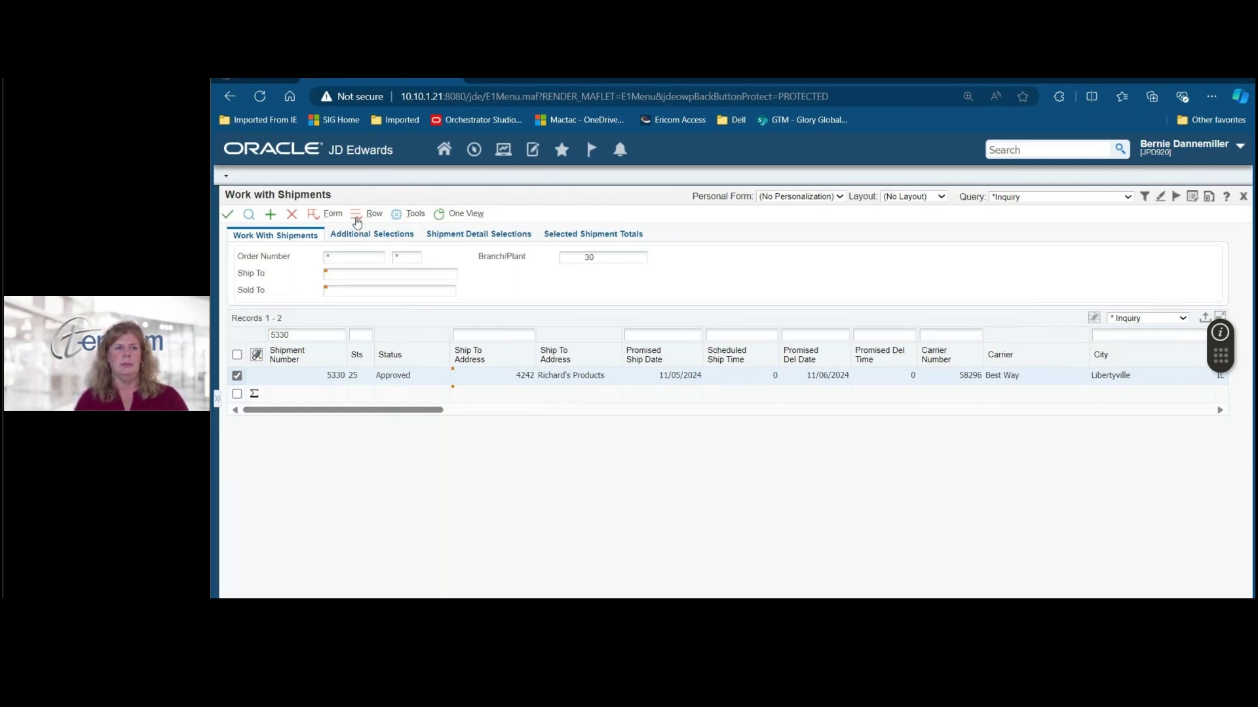
{"action": "left_click", "coordinate": [358, 220]}
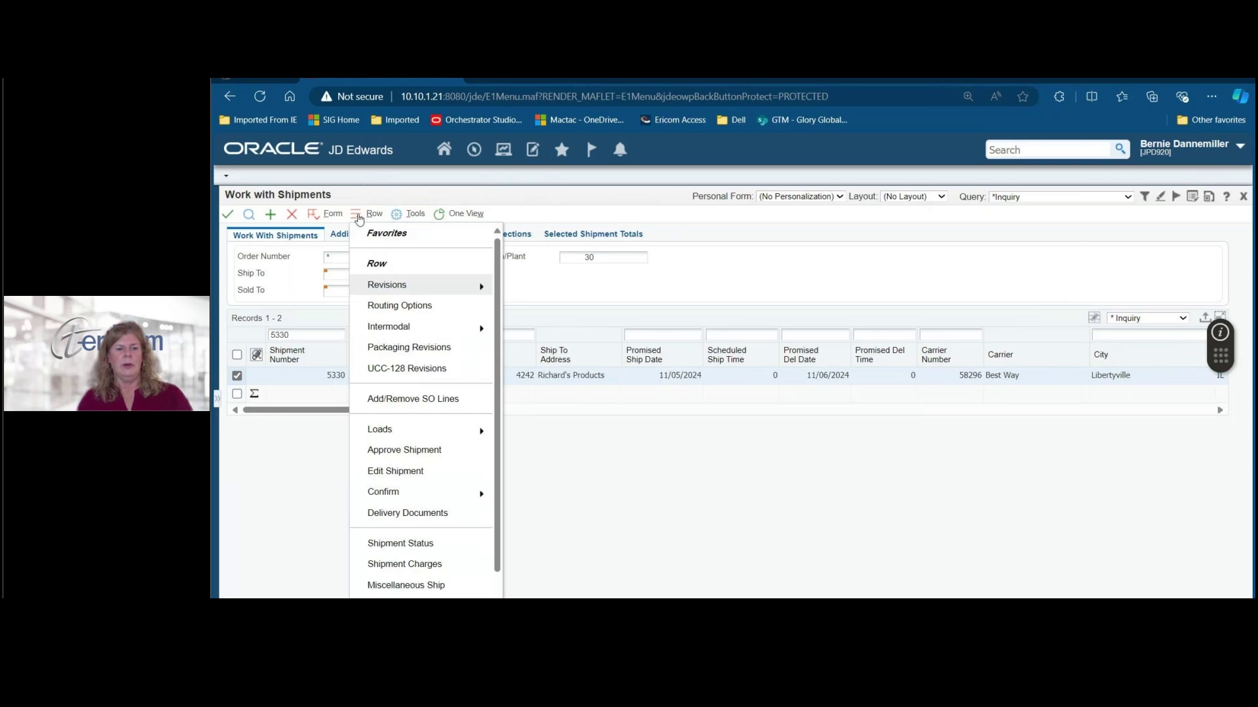
{"action": "scroll", "coordinate": [501, 564], "scroll_direction": "down", "scroll_amount": 1}
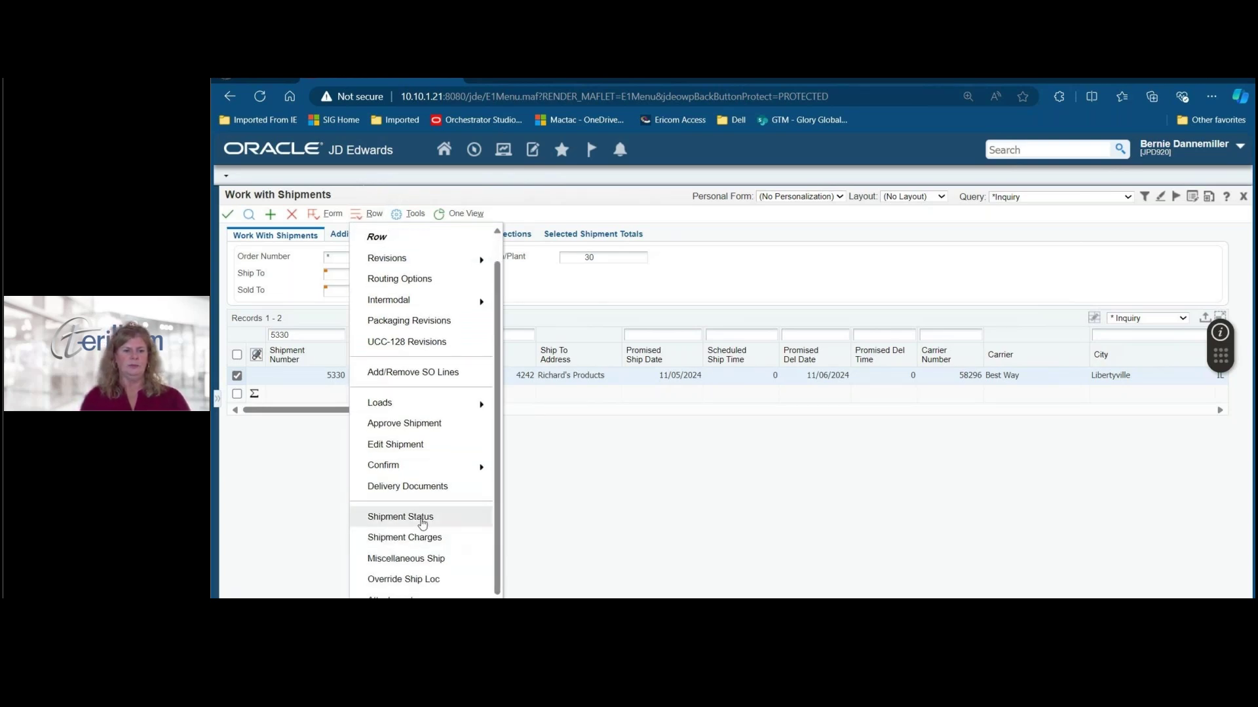
{"action": "left_click", "coordinate": [423, 520]}
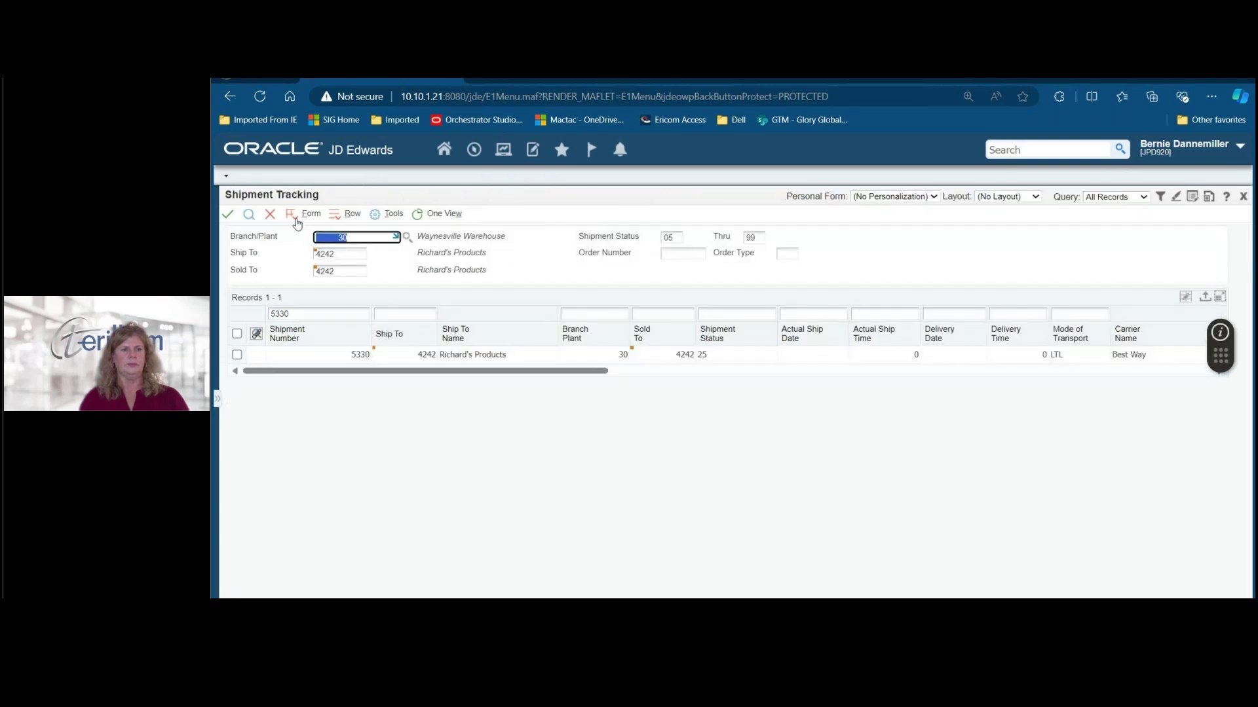
Open the shipment reference numbers from shipment tracking and filter them by shipment number 5330.
{"action": "left_click", "coordinate": [294, 219]}
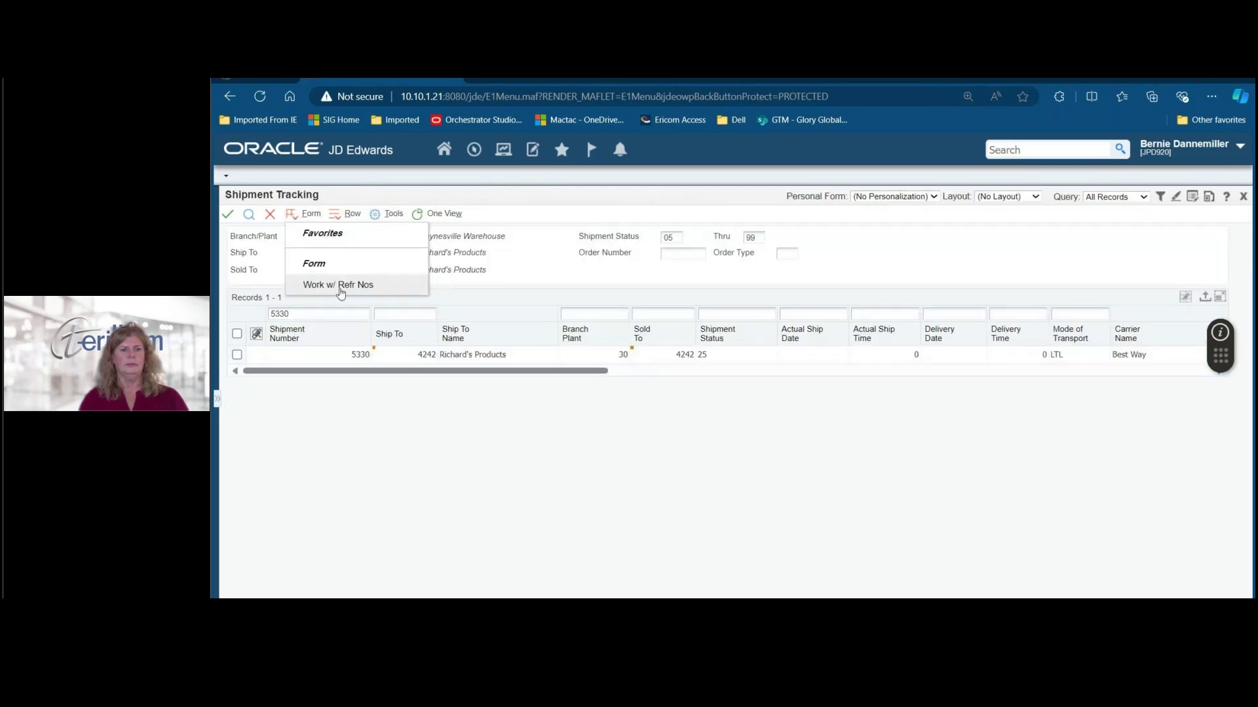
{"action": "left_click", "coordinate": [311, 287]}
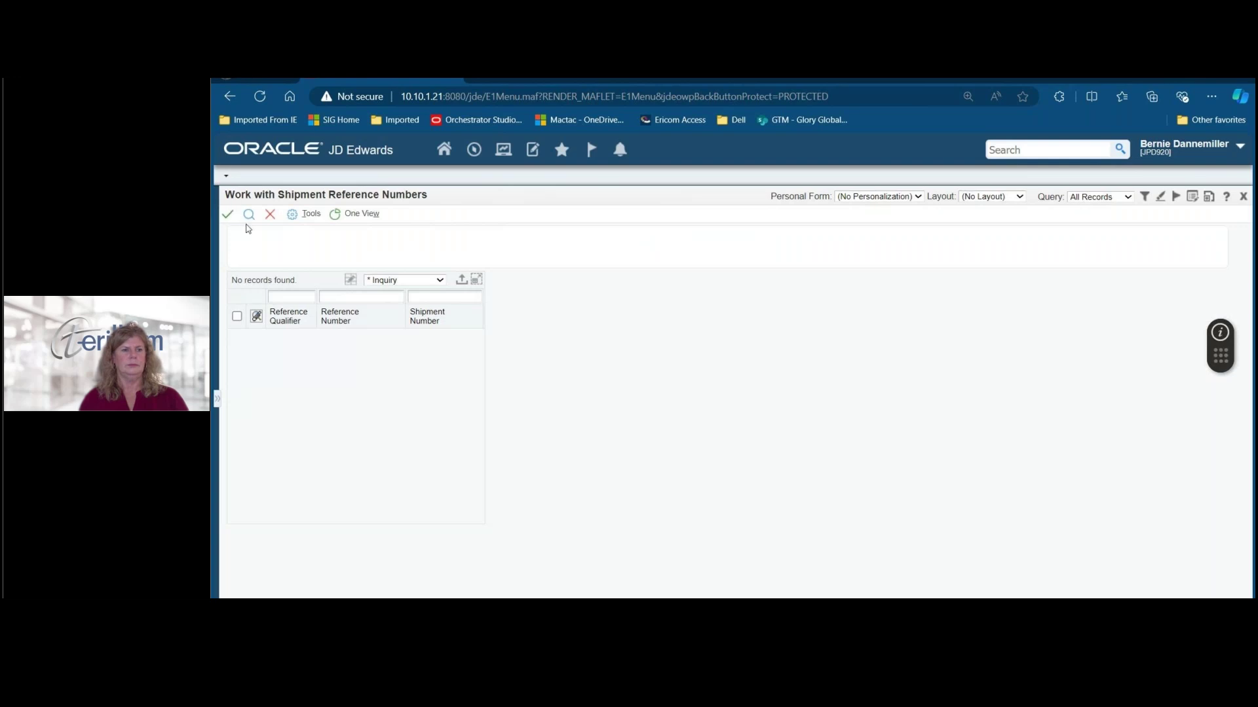
{"action": "left_click", "coordinate": [249, 215]}
{"action": "left_click", "coordinate": [445, 296]}
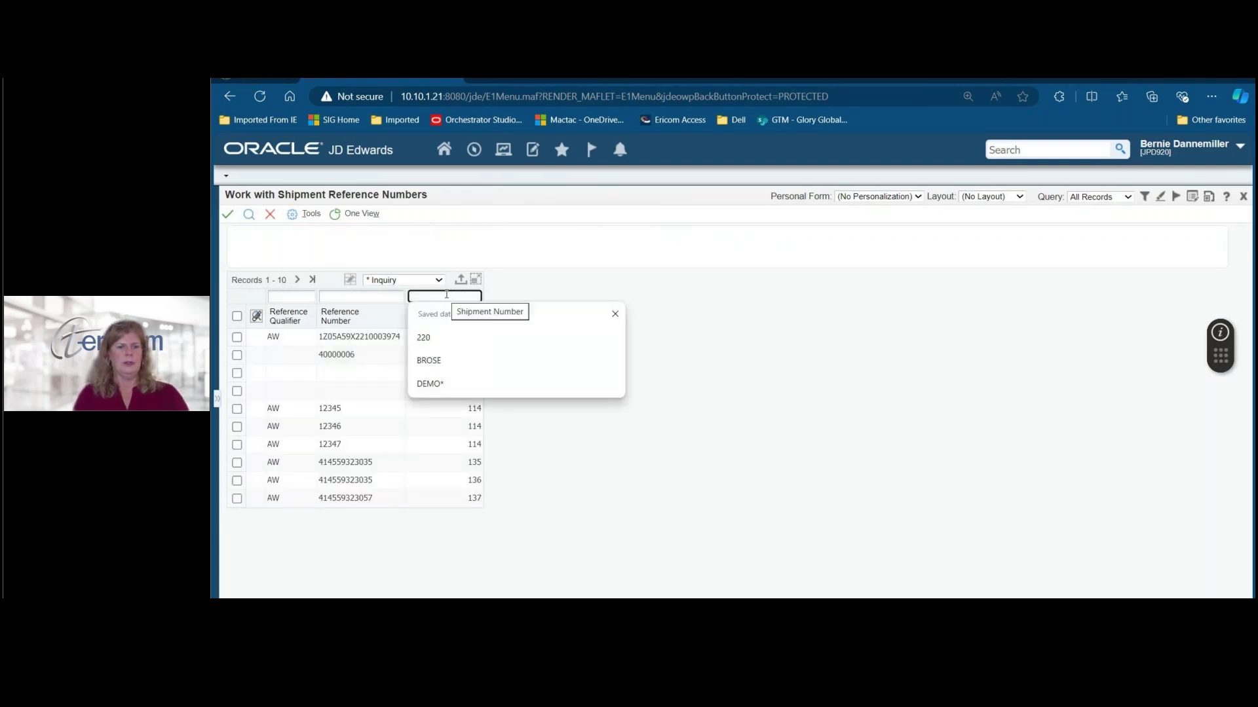
{"action": "type", "text": "5330"}
{"action": "key", "text": "Return"}
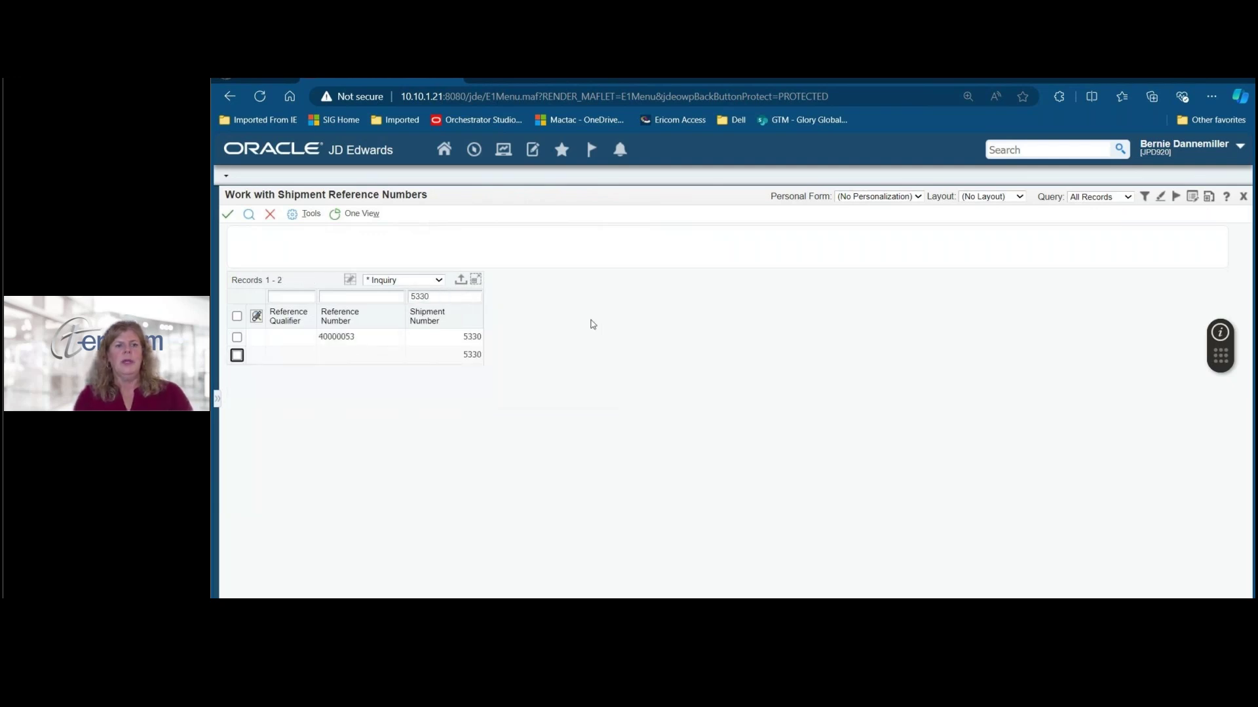
Show all columns for shipment 5330's reference numbers, examine the reference qualifier and number, and return to shipment tracking.
{"action": "left_click", "coordinate": [438, 280]}
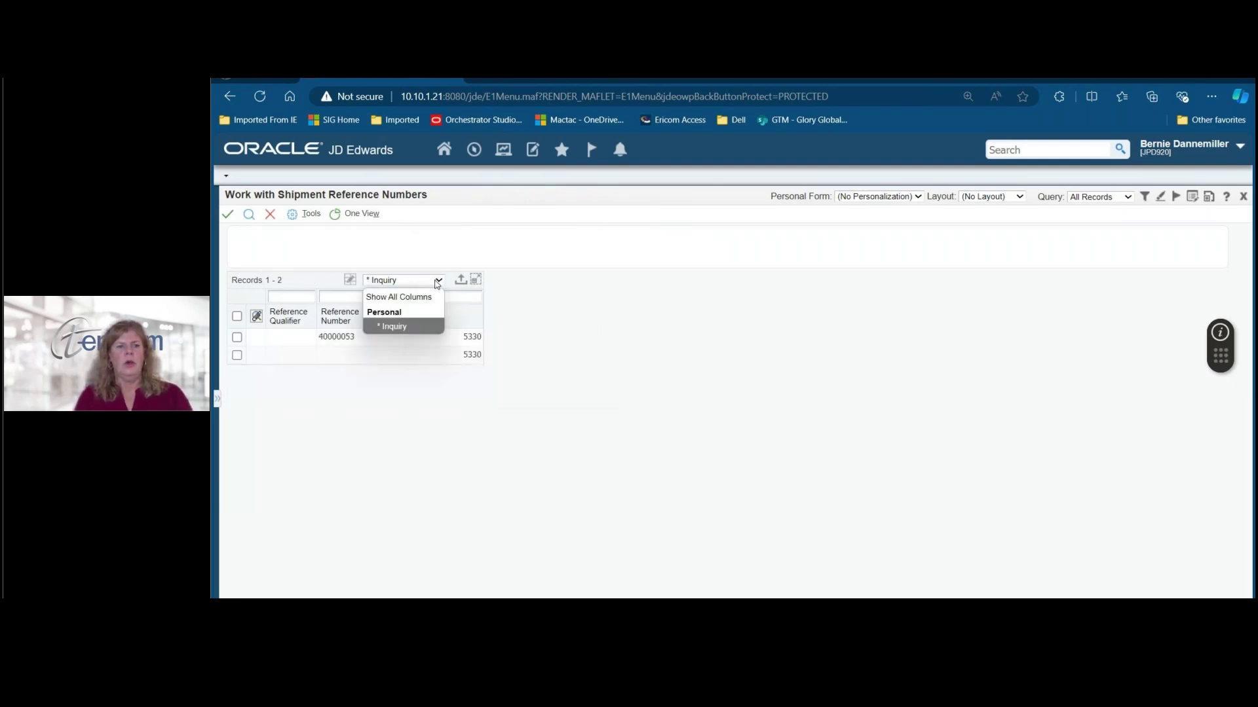
{"action": "left_click", "coordinate": [425, 296]}
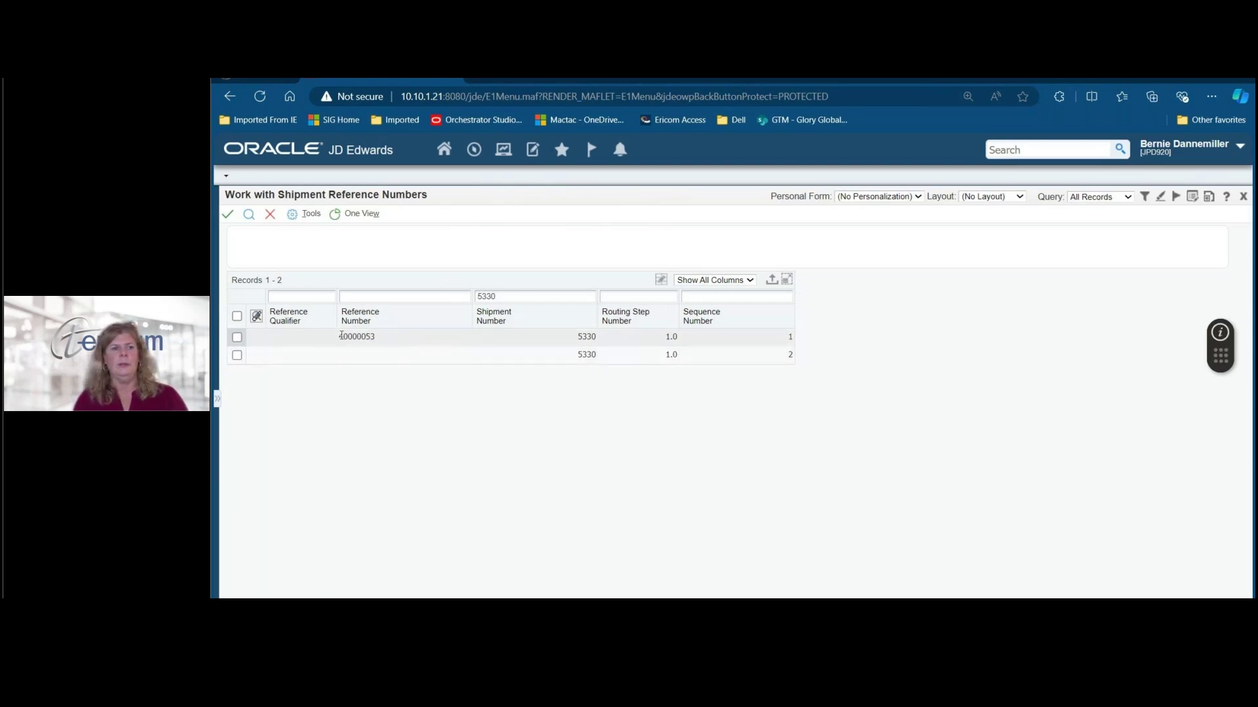
{"action": "left_click", "coordinate": [292, 341]}
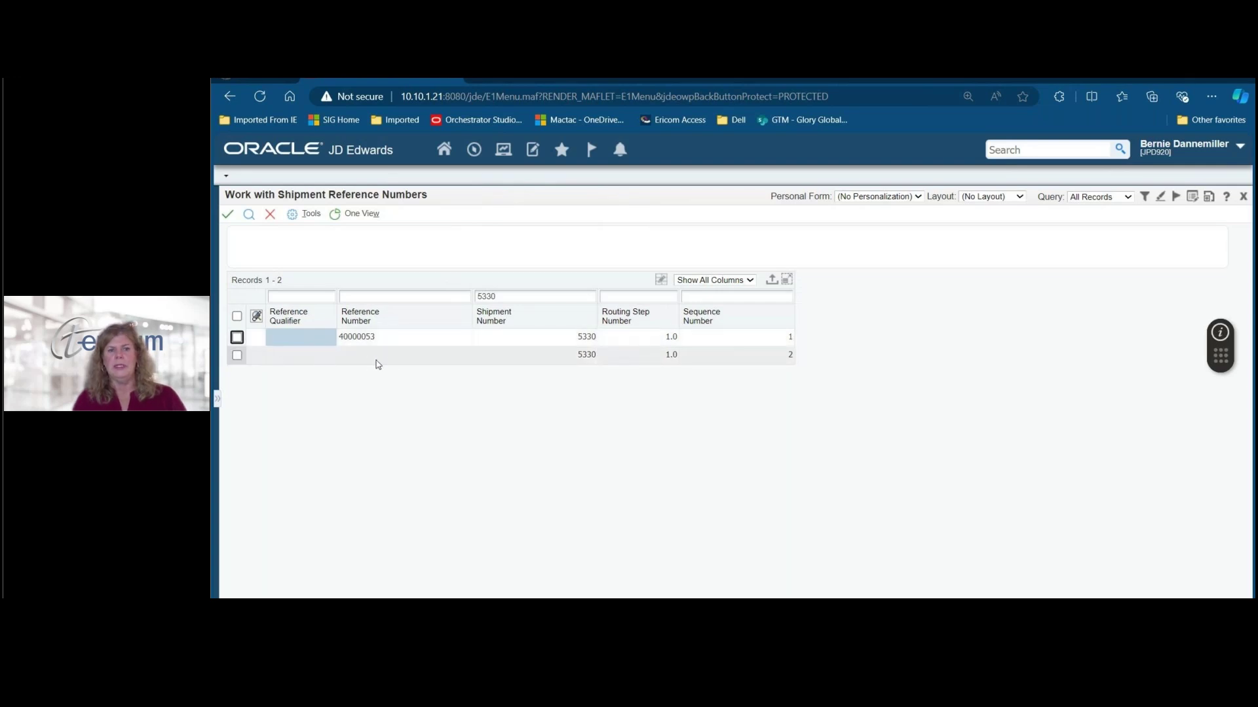
{"action": "left_click", "coordinate": [272, 215]}
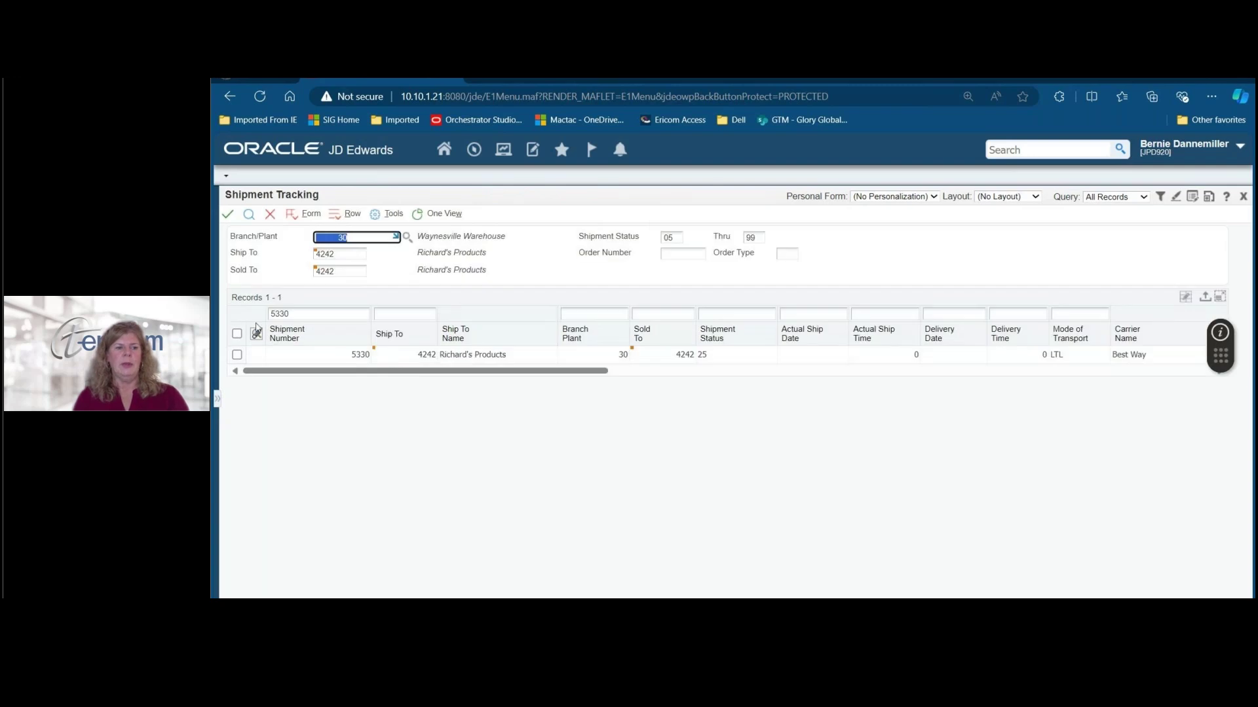
Open the reference number revisions for shipment 5330, examine the reference and document numbers, and return to the shipments list.
{"action": "left_click", "coordinate": [337, 219]}
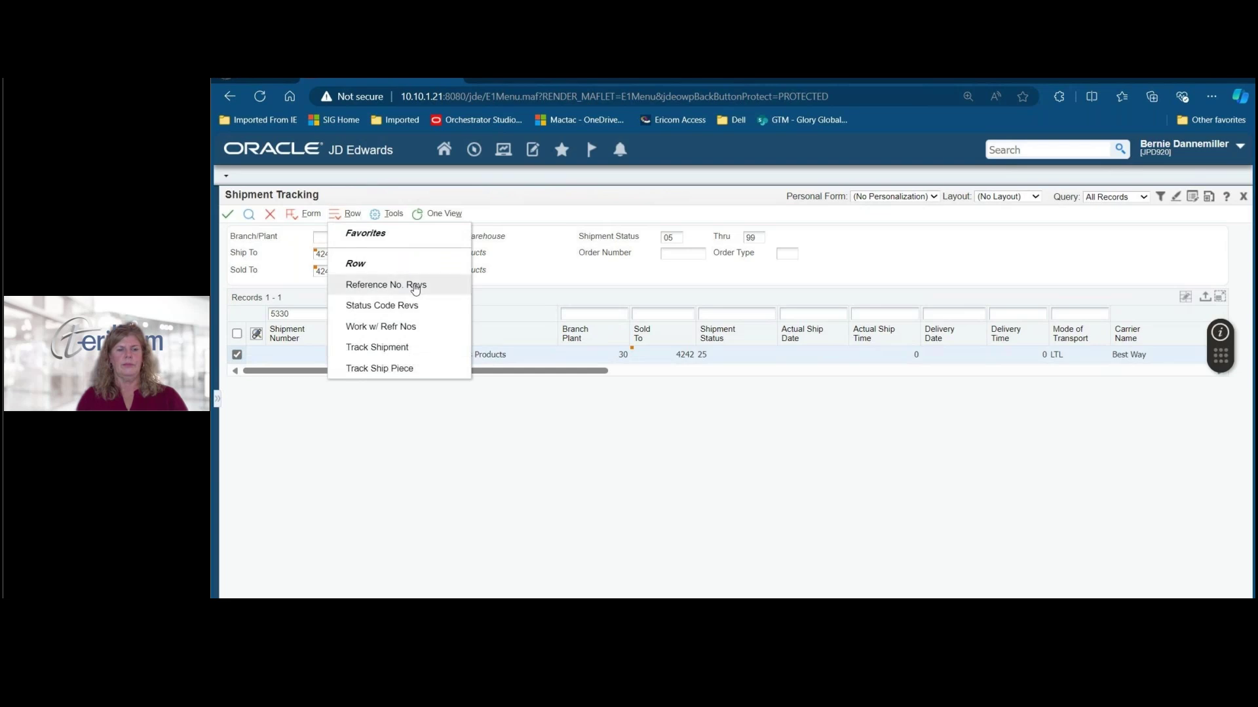
{"action": "left_click", "coordinate": [378, 283]}
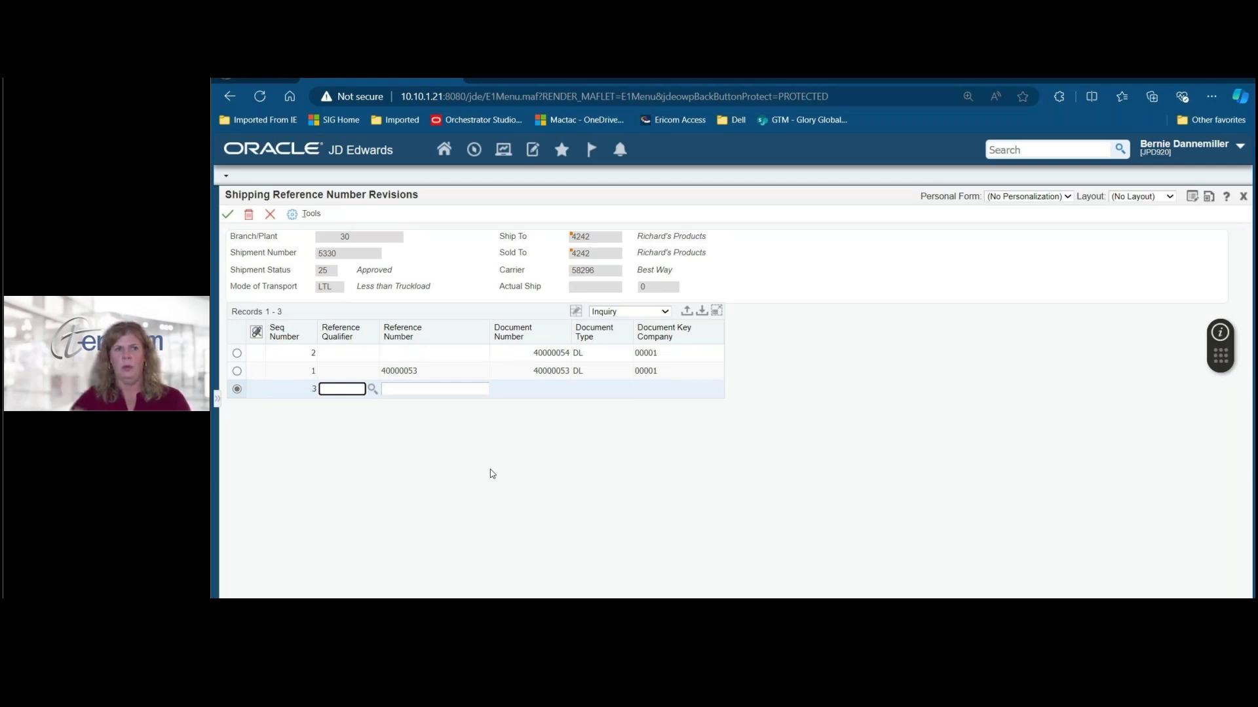
{"action": "left_click", "coordinate": [271, 216]}
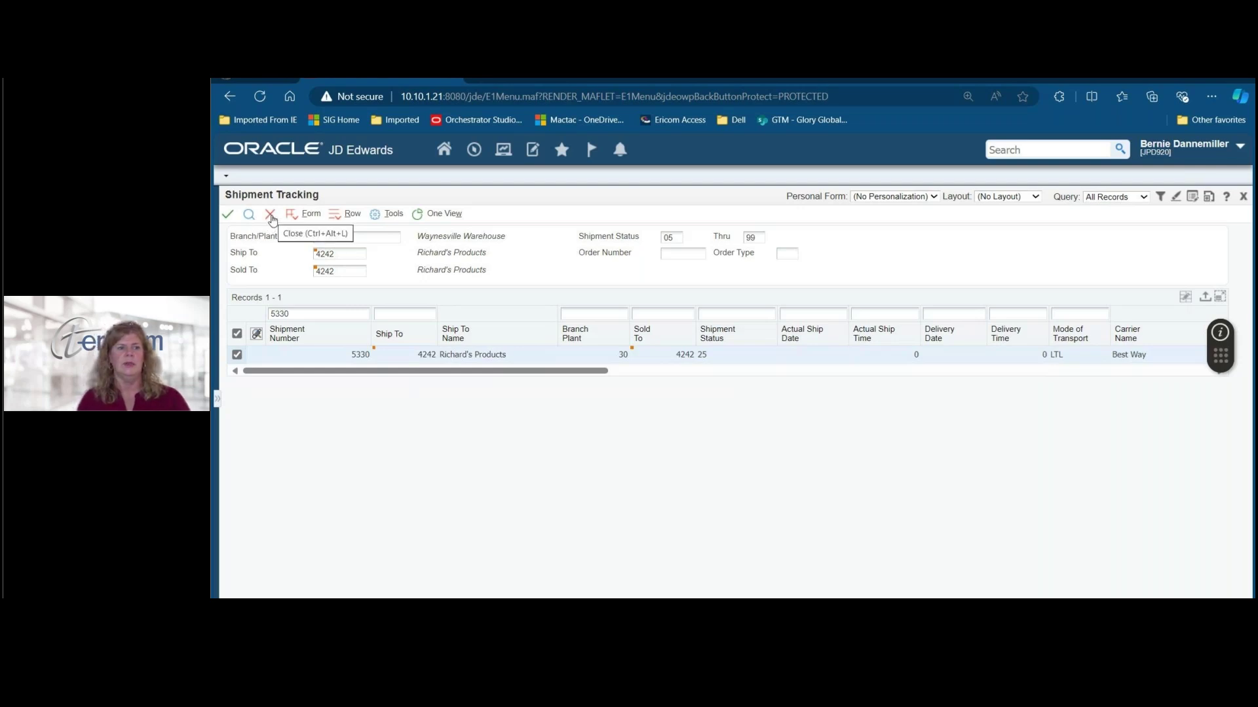
{"action": "left_click", "coordinate": [271, 217]}
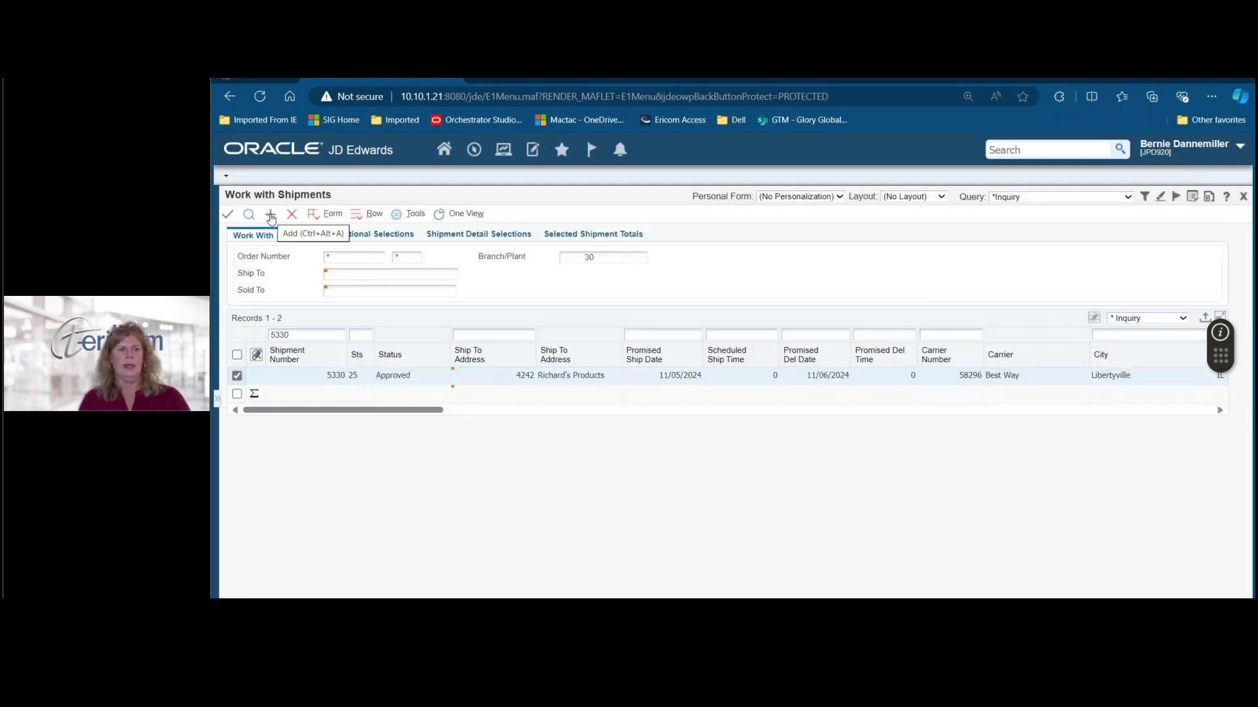
Confirm shipment 5330 with actual ship date 10/23/2024, accept all its item lines, and refresh the shipments list.
{"action": "left_click", "coordinate": [251, 218]}
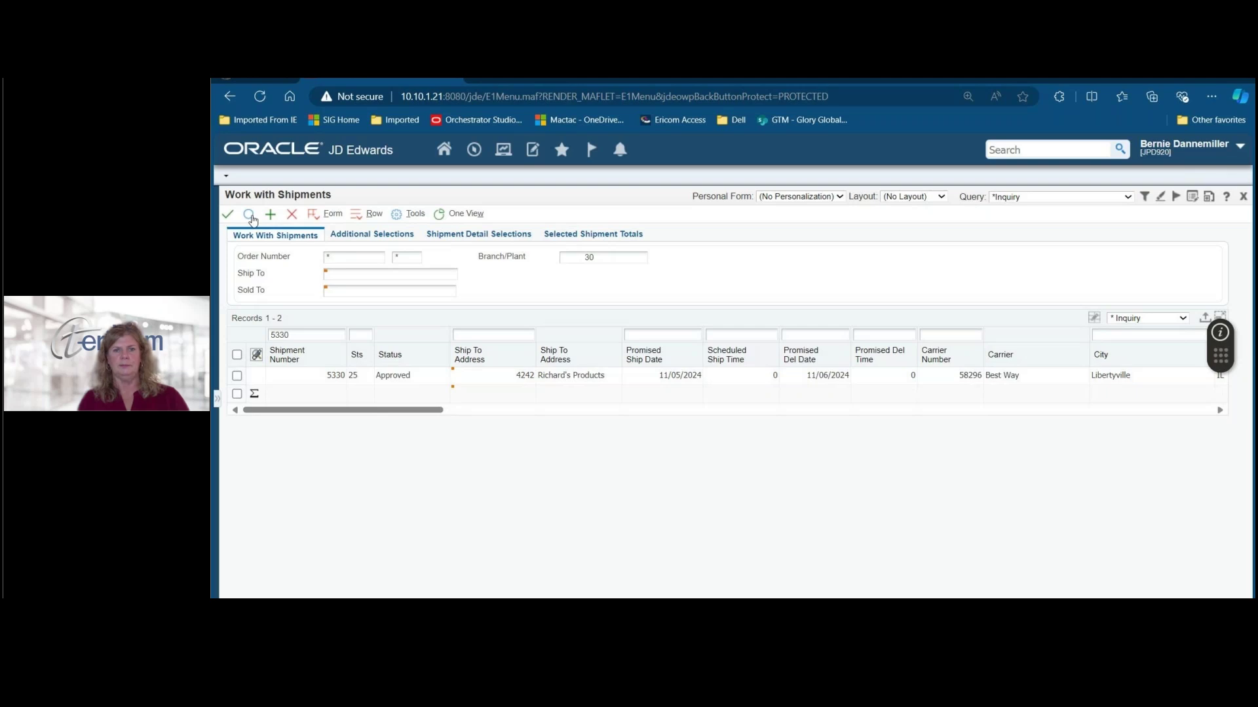
{"action": "left_click", "coordinate": [250, 374]}
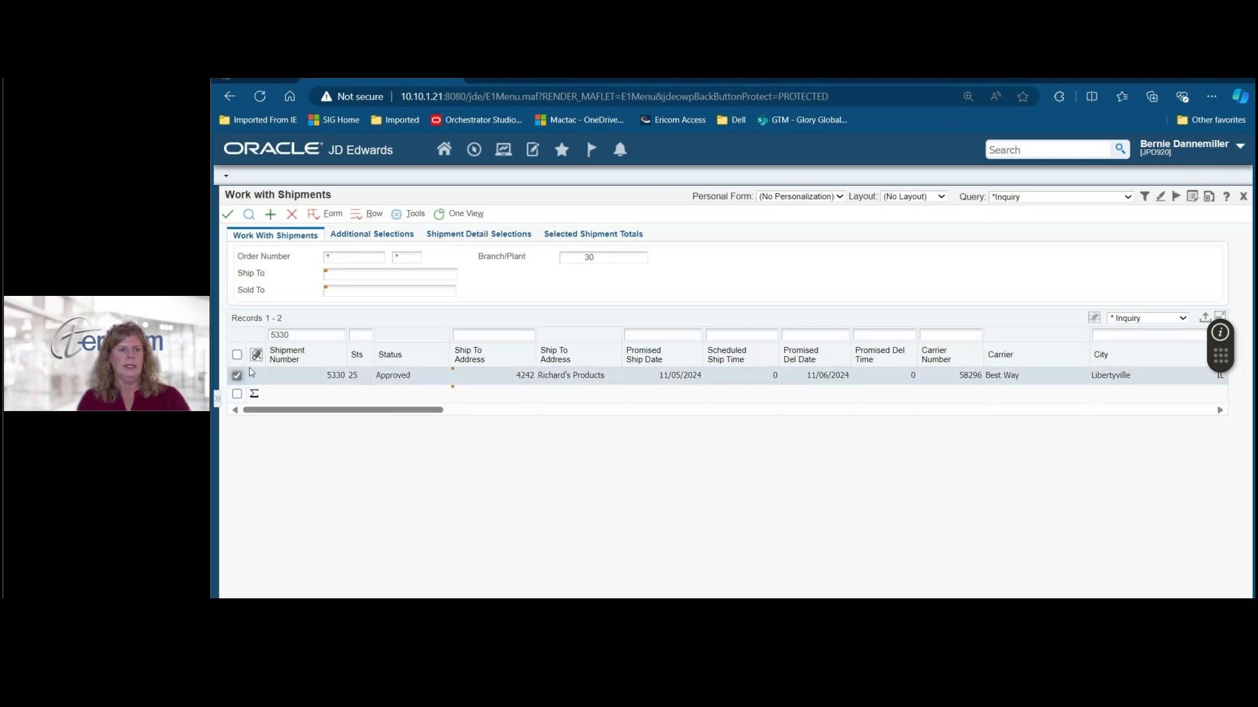
{"action": "left_click", "coordinate": [358, 222]}
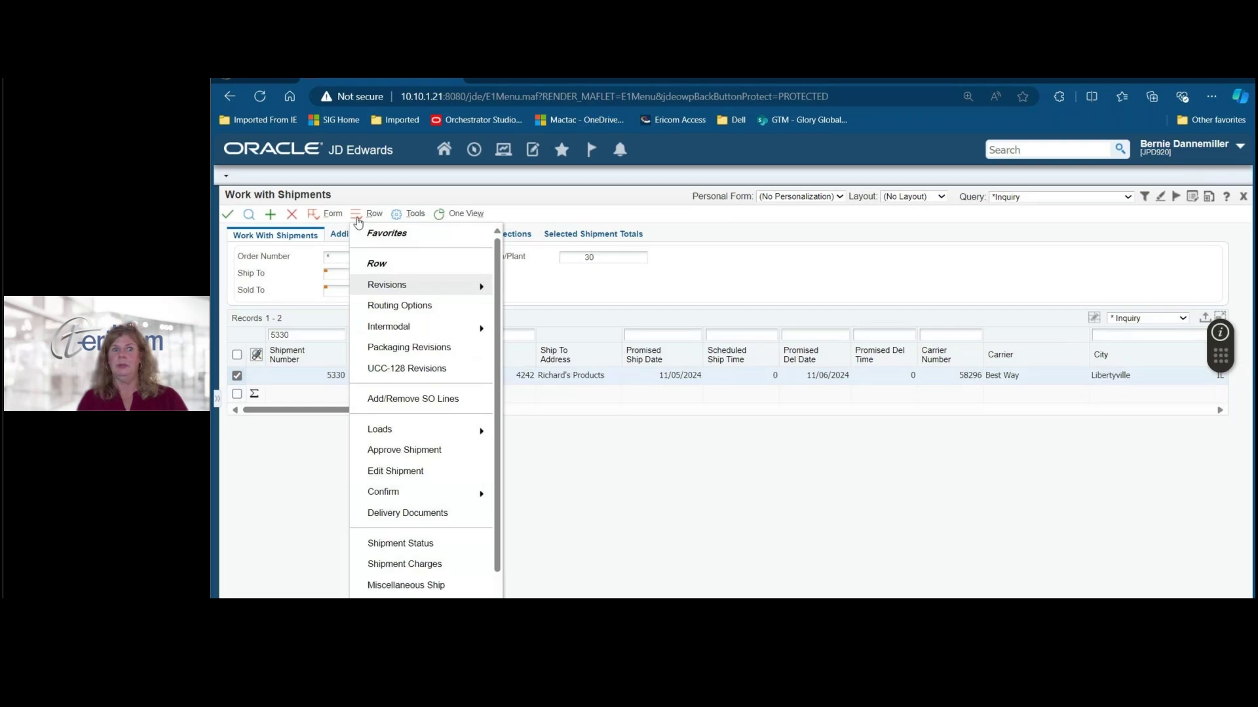
{"action": "mouse_move", "coordinate": [391, 492]}
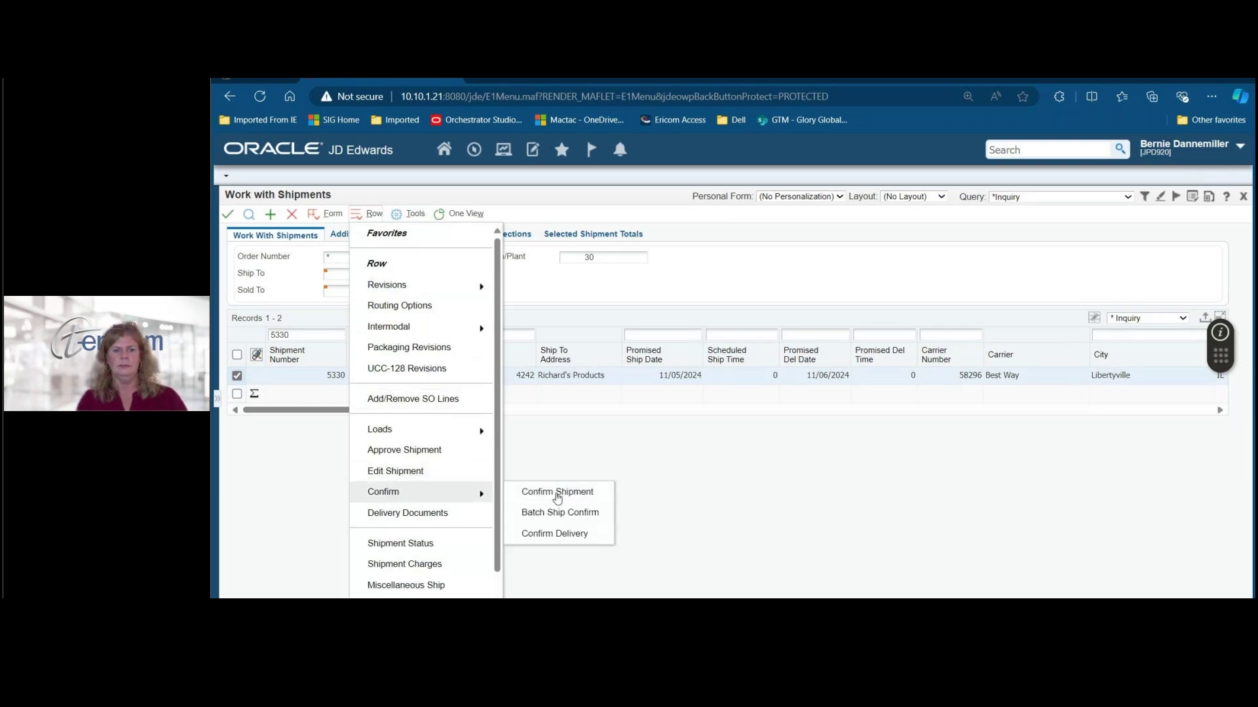
{"action": "left_click_drag", "start_coordinate": [557, 501], "coordinate": [537, 493]}
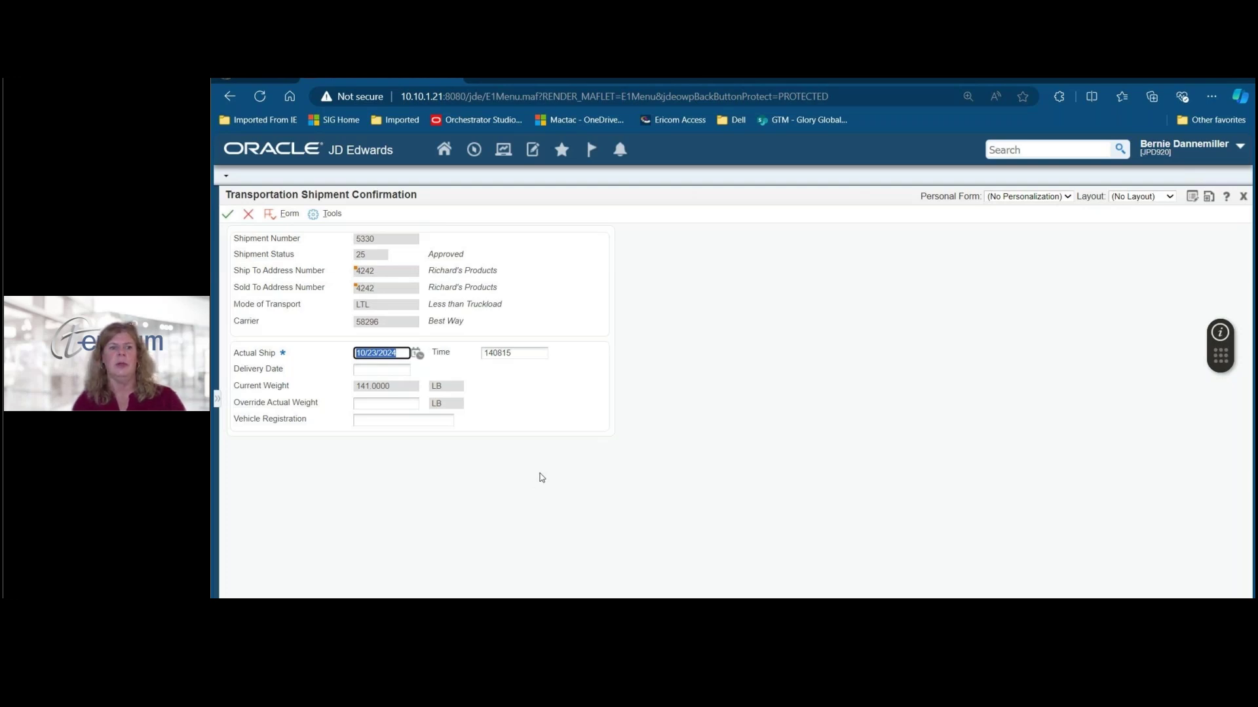
{"action": "left_click", "coordinate": [228, 217]}
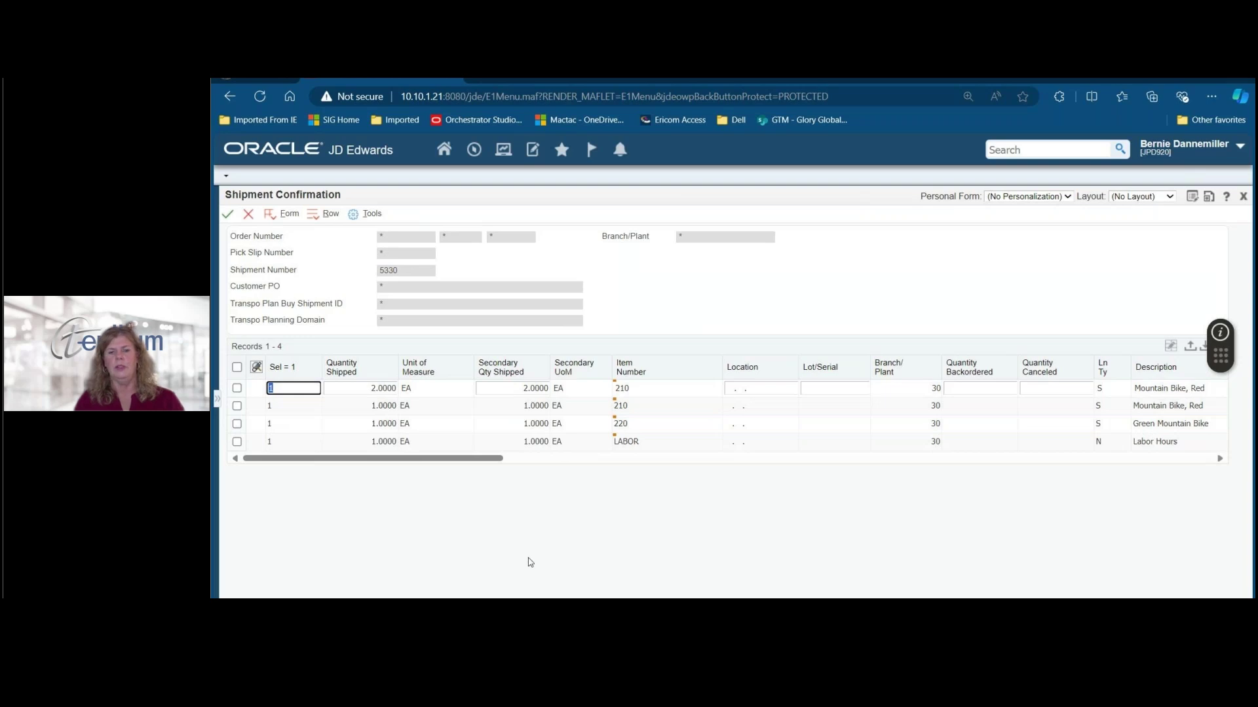
{"action": "left_click", "coordinate": [228, 216]}
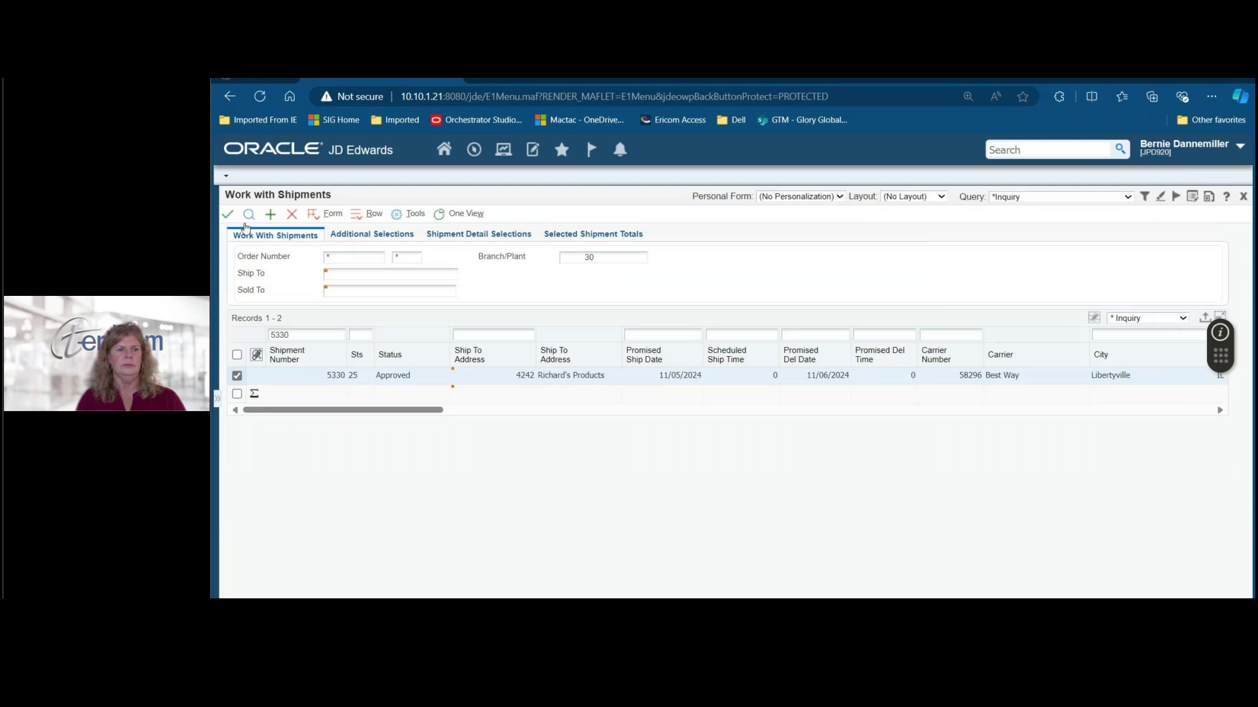
{"action": "left_click", "coordinate": [249, 216]}
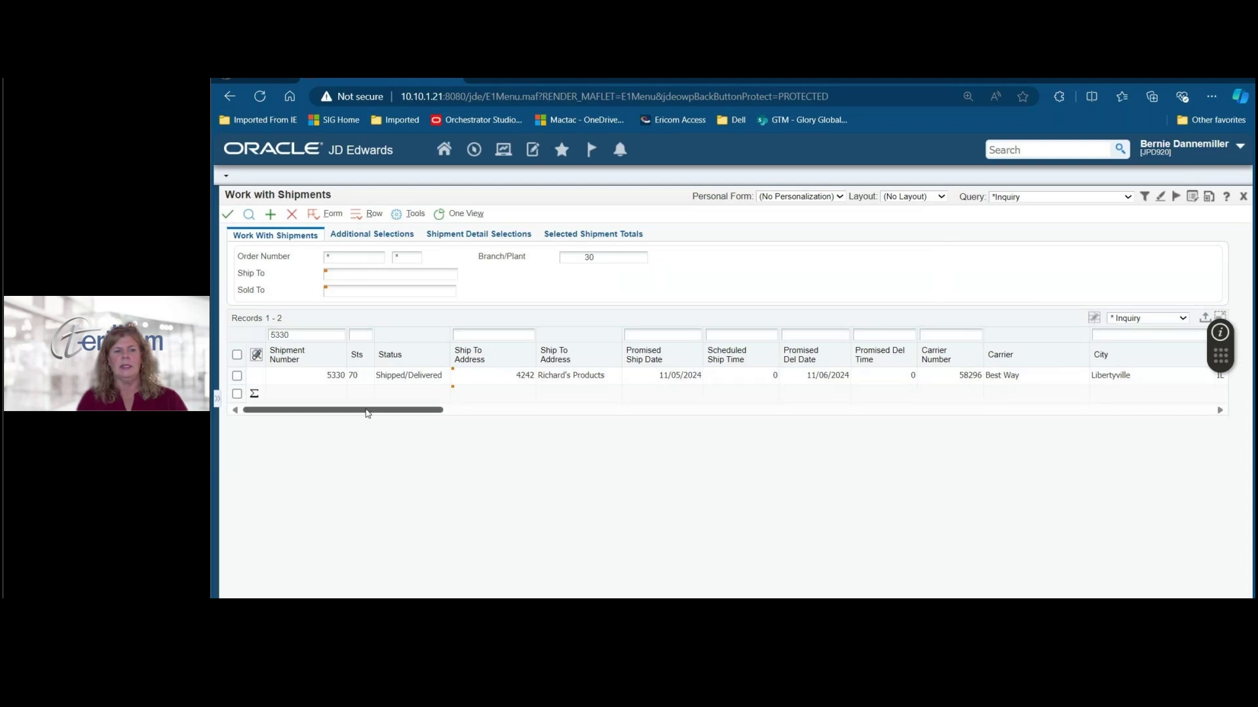
Switch to Manage Existing Order and refresh the order lines for shipment 5330 to examine their last and next statuses.
{"action": "left_click", "coordinate": [503, 151]}
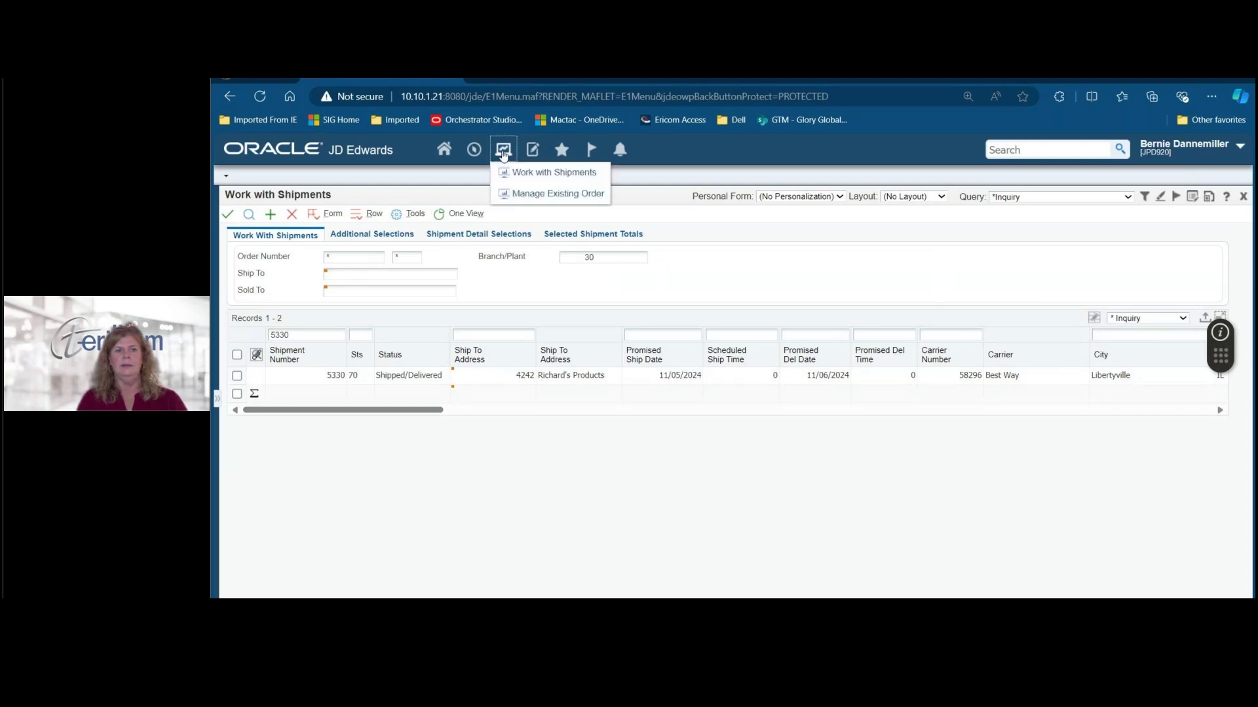
{"action": "left_click", "coordinate": [527, 194]}
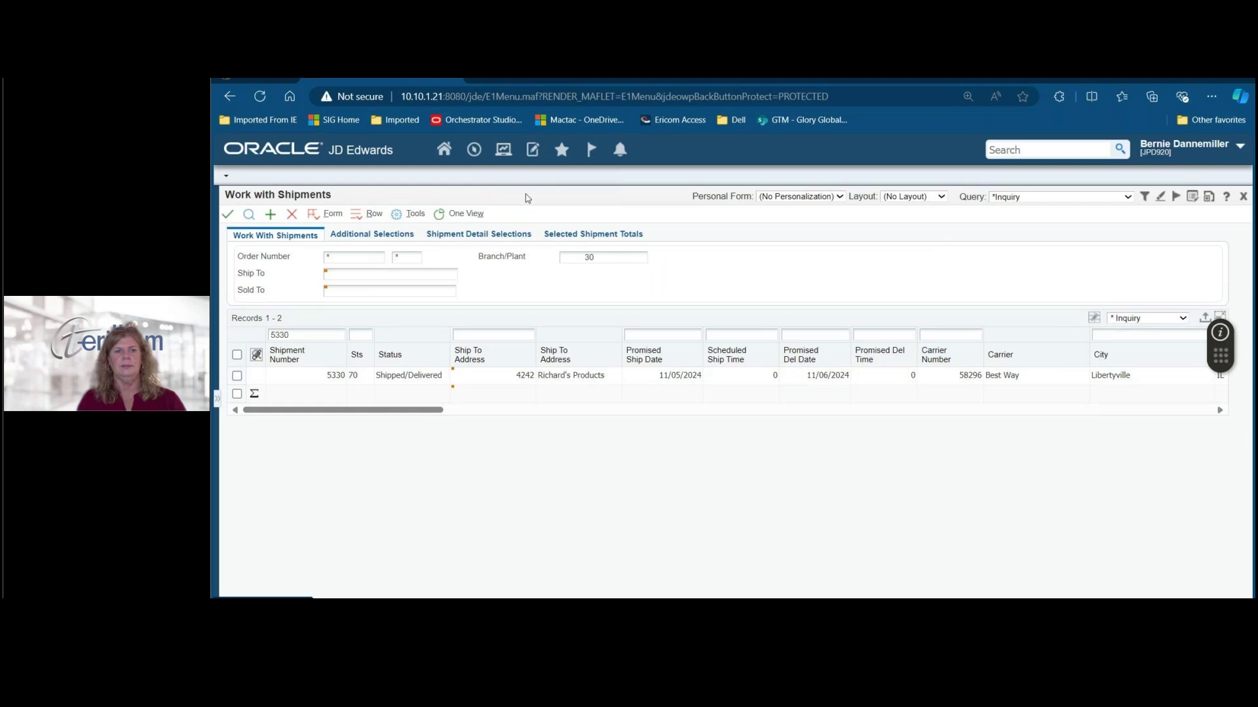
{"action": "left_click", "coordinate": [249, 216]}
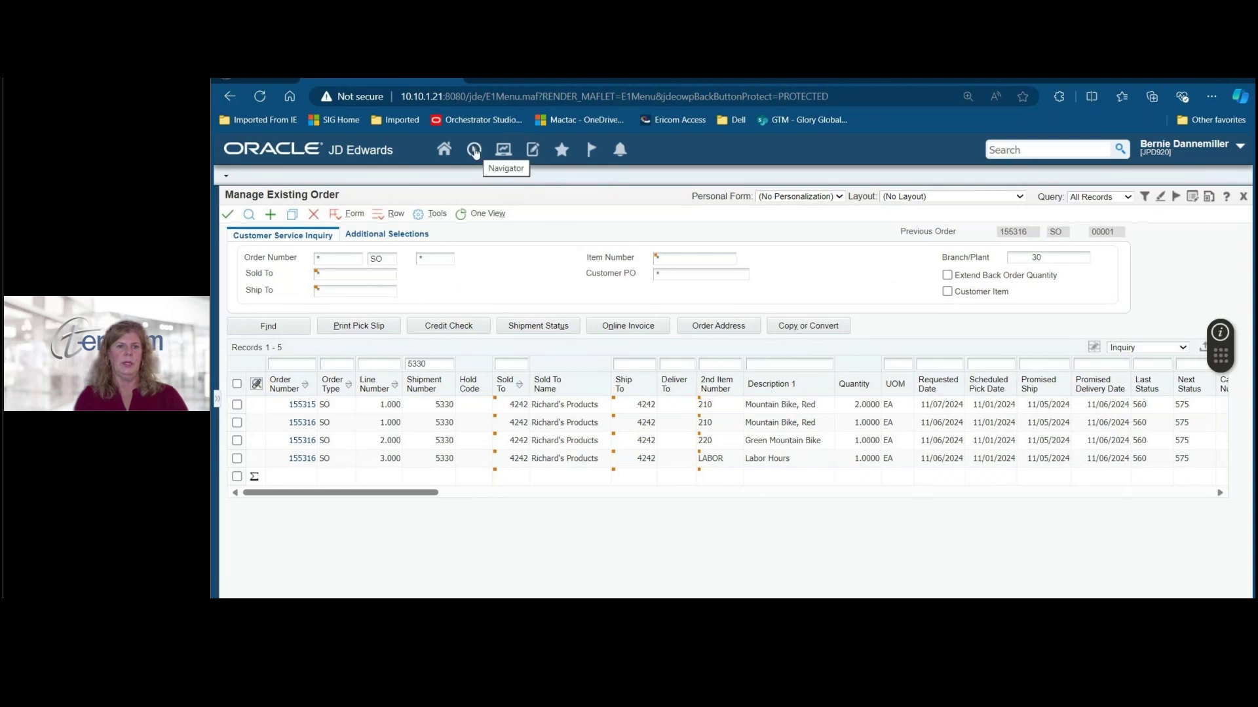
Open the user defined codes and try to look up code type FR under product code 40.
{"action": "left_click", "coordinate": [503, 150]}
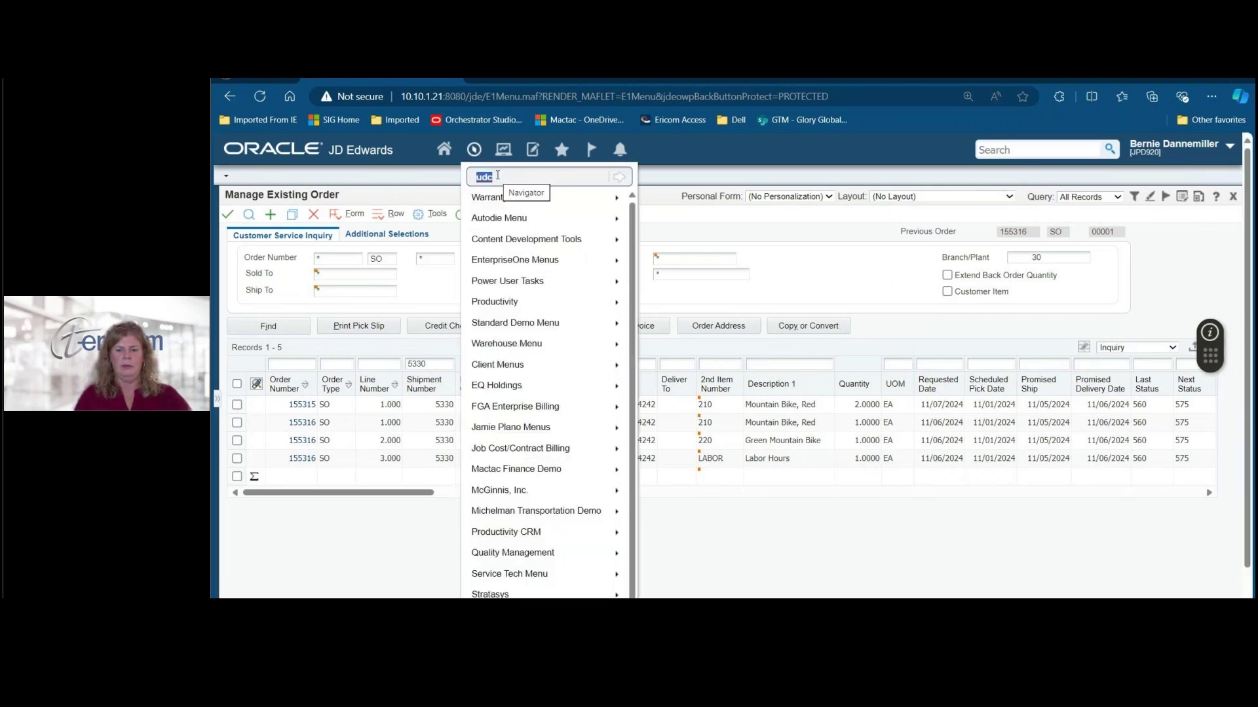
{"action": "key", "text": "Return"}
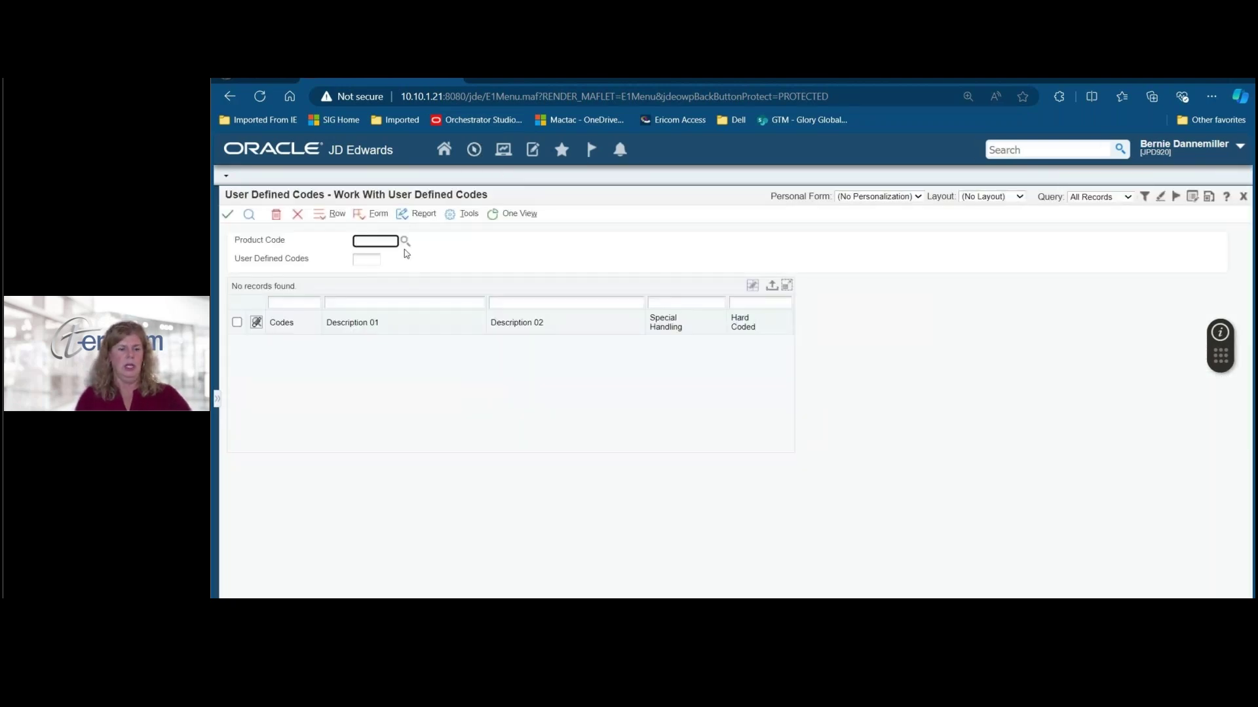
{"action": "type", "text": "40"}
{"action": "key", "text": "Tab"}
{"action": "type", "text": "ft"}
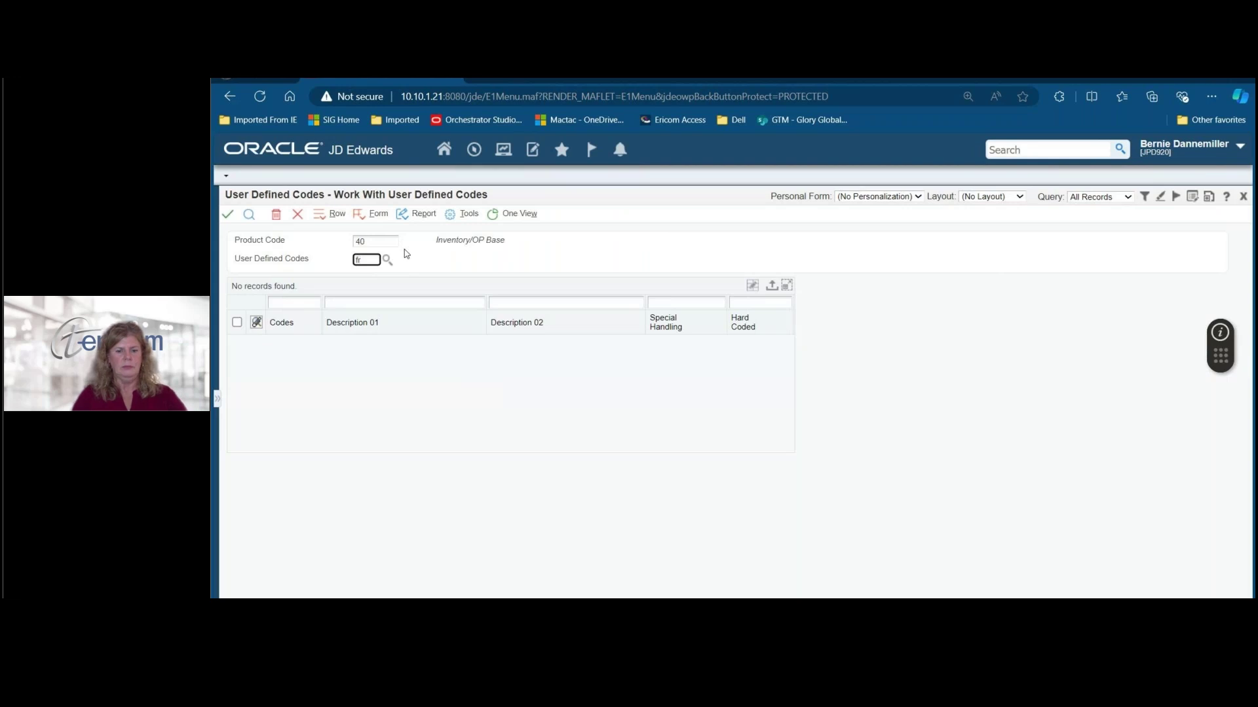
{"action": "key", "text": "Return"}
Set the product code to 42 for code type FR, examine the full list of freight handling codes, and close it.
{"action": "double_click", "coordinate": [389, 299]}
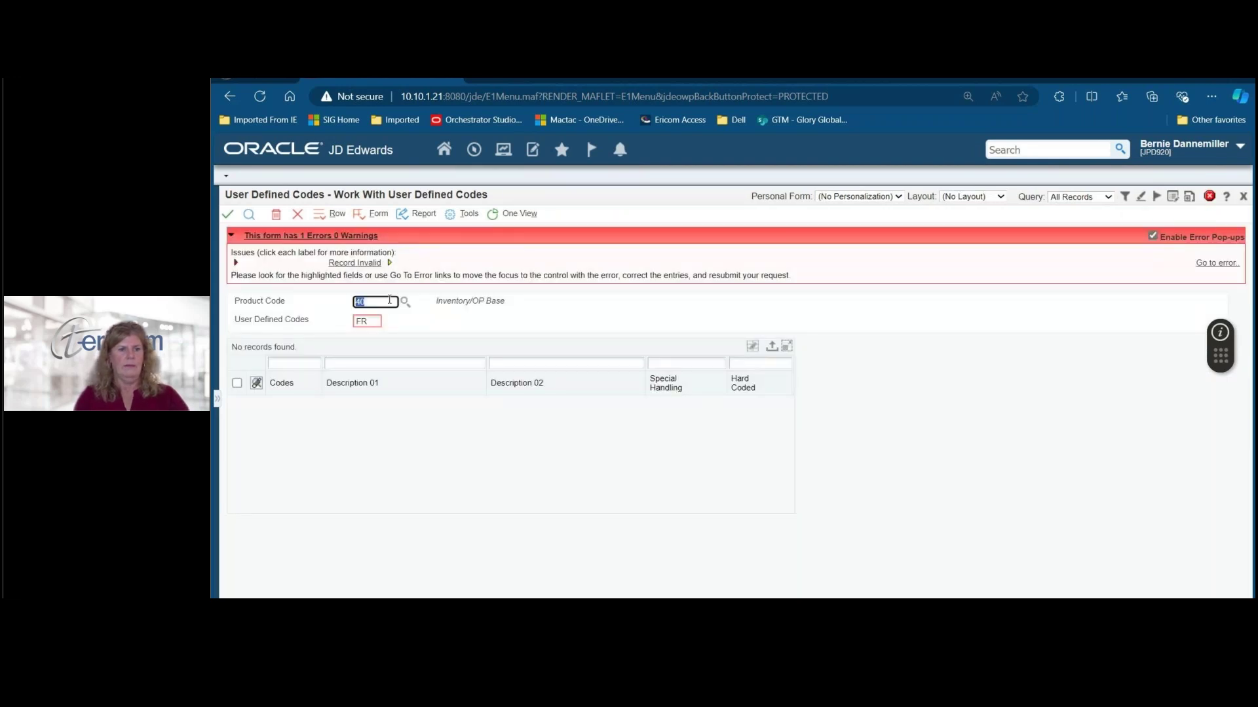
{"action": "type", "text": "4"}
{"action": "key", "text": "Tab"}
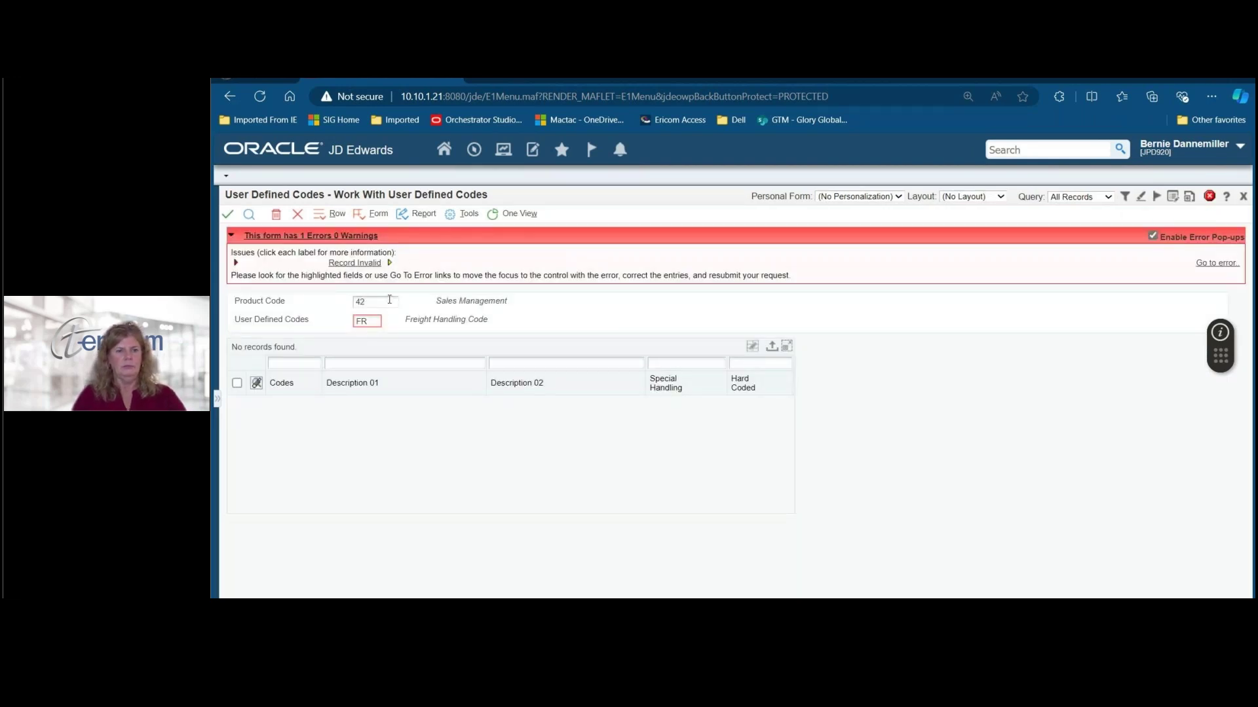
{"action": "mouse_move", "coordinate": [380, 326]}
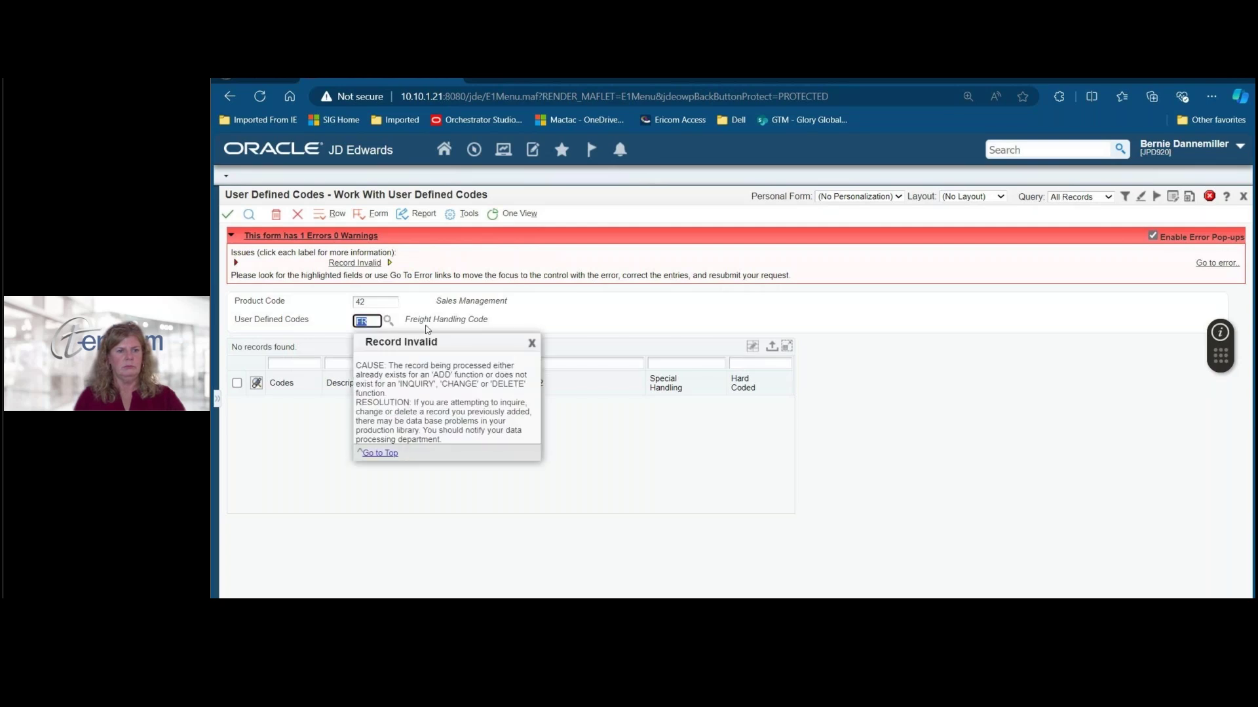
{"action": "left_click", "coordinate": [249, 214]}
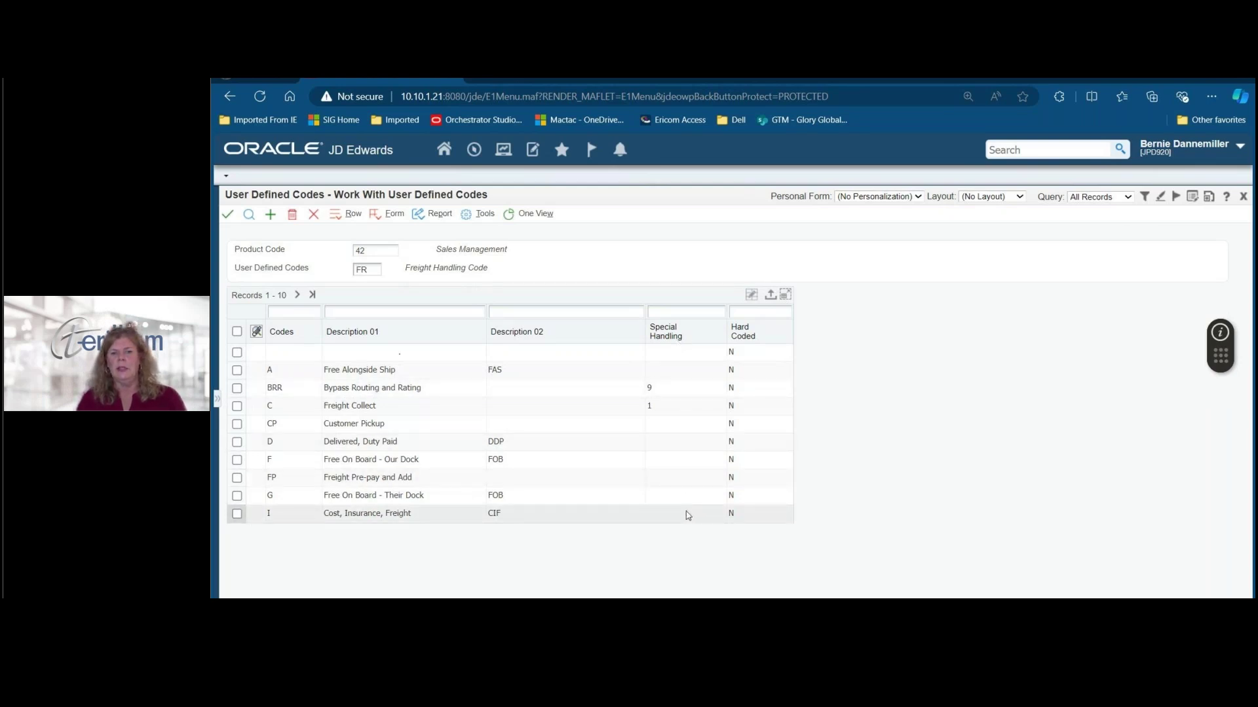
{"action": "left_click", "coordinate": [298, 297]}
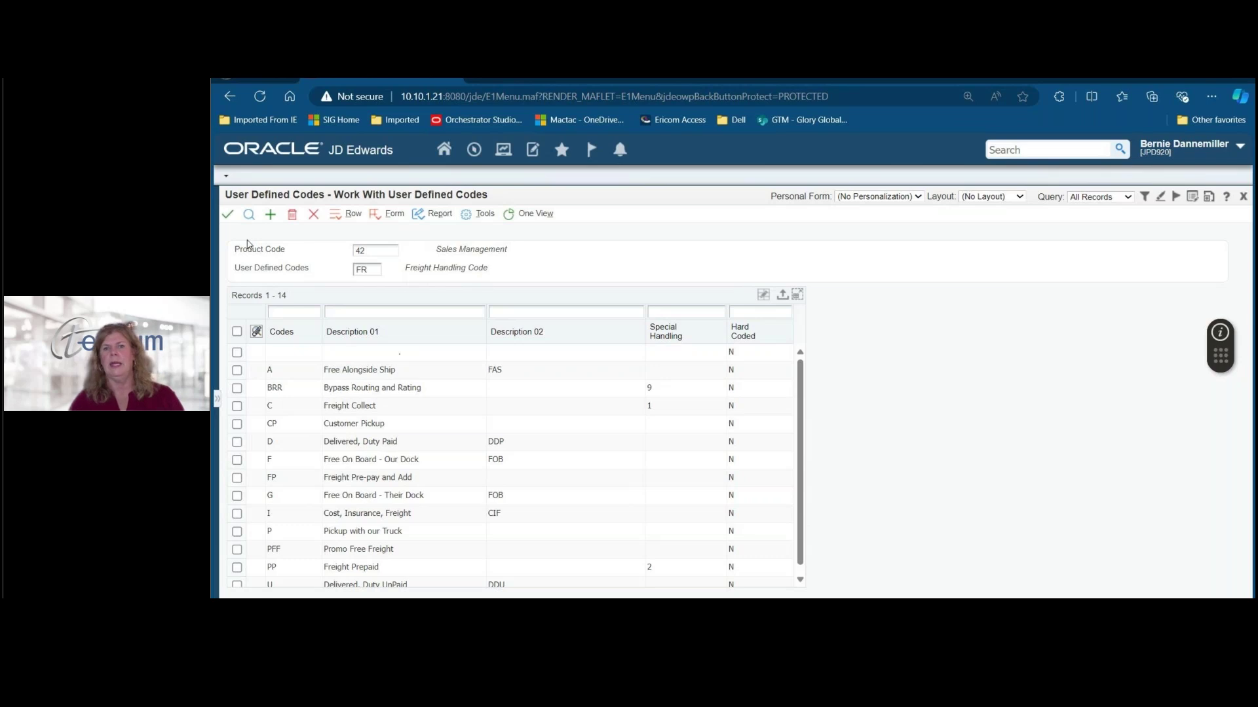
{"action": "left_click", "coordinate": [314, 217]}
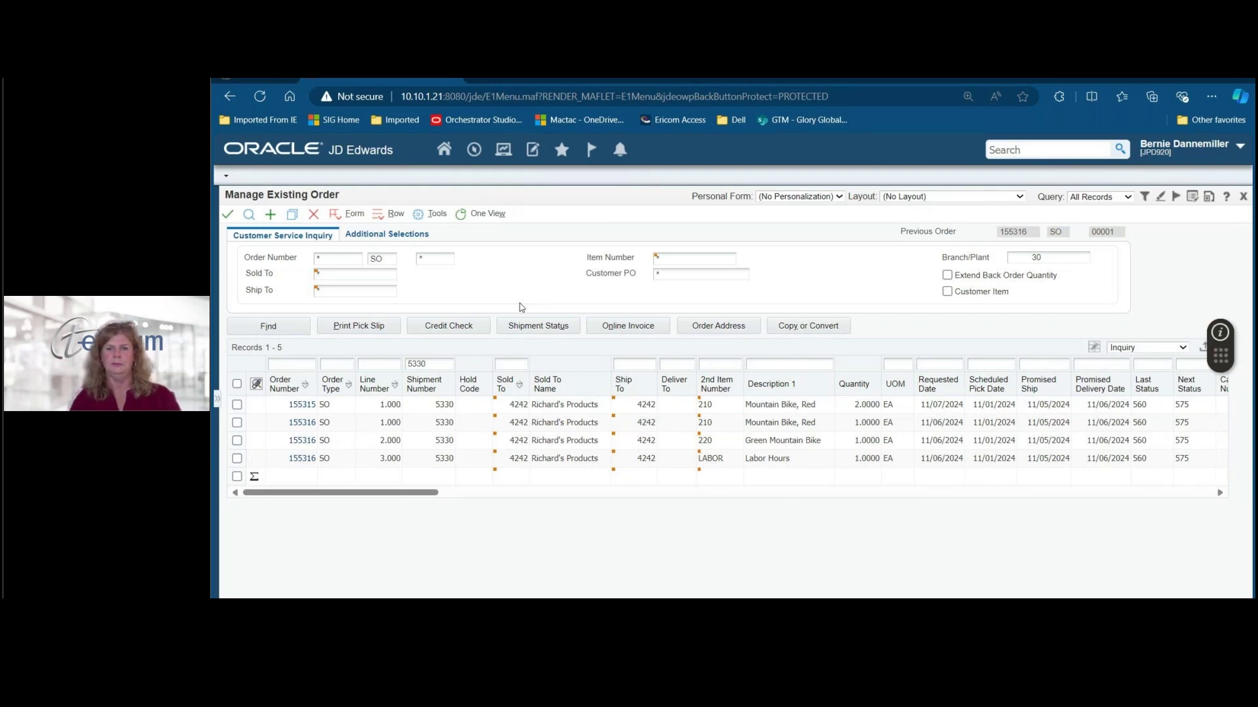
Return to the Transportation Management home page and start Freight Update with prompting for data selection.
{"action": "left_click", "coordinate": [445, 149]}
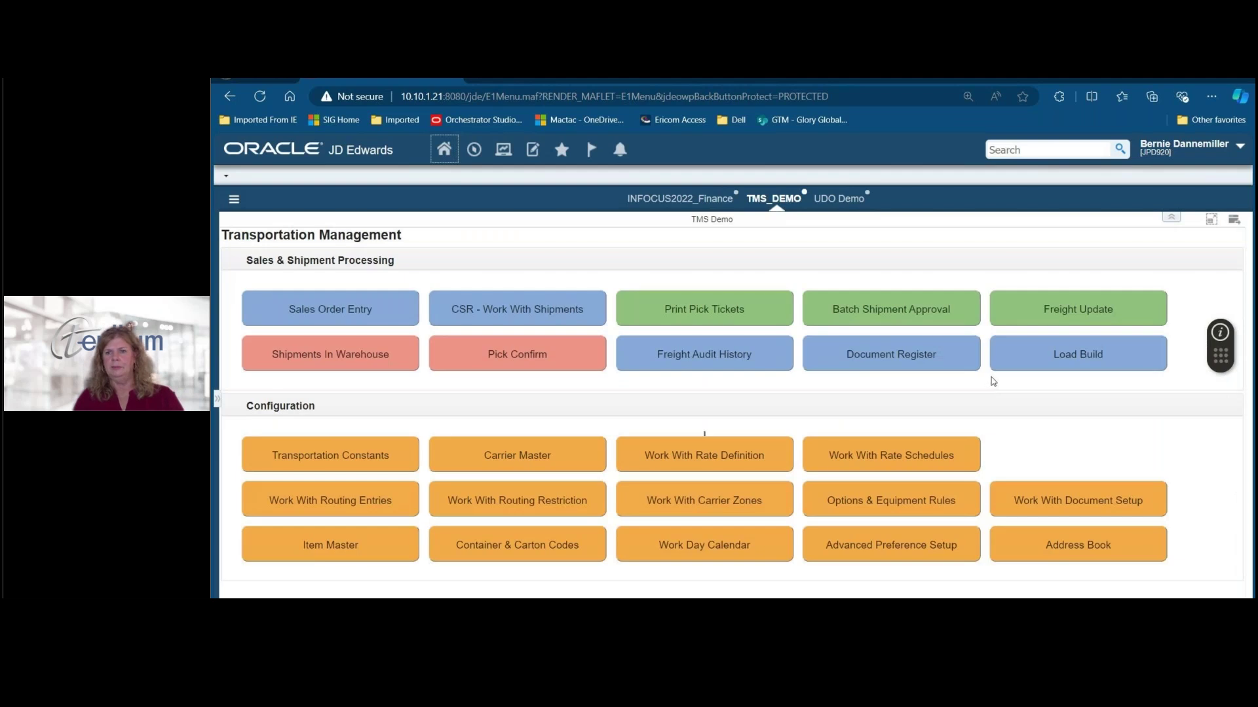
{"action": "left_click", "coordinate": [1086, 311]}
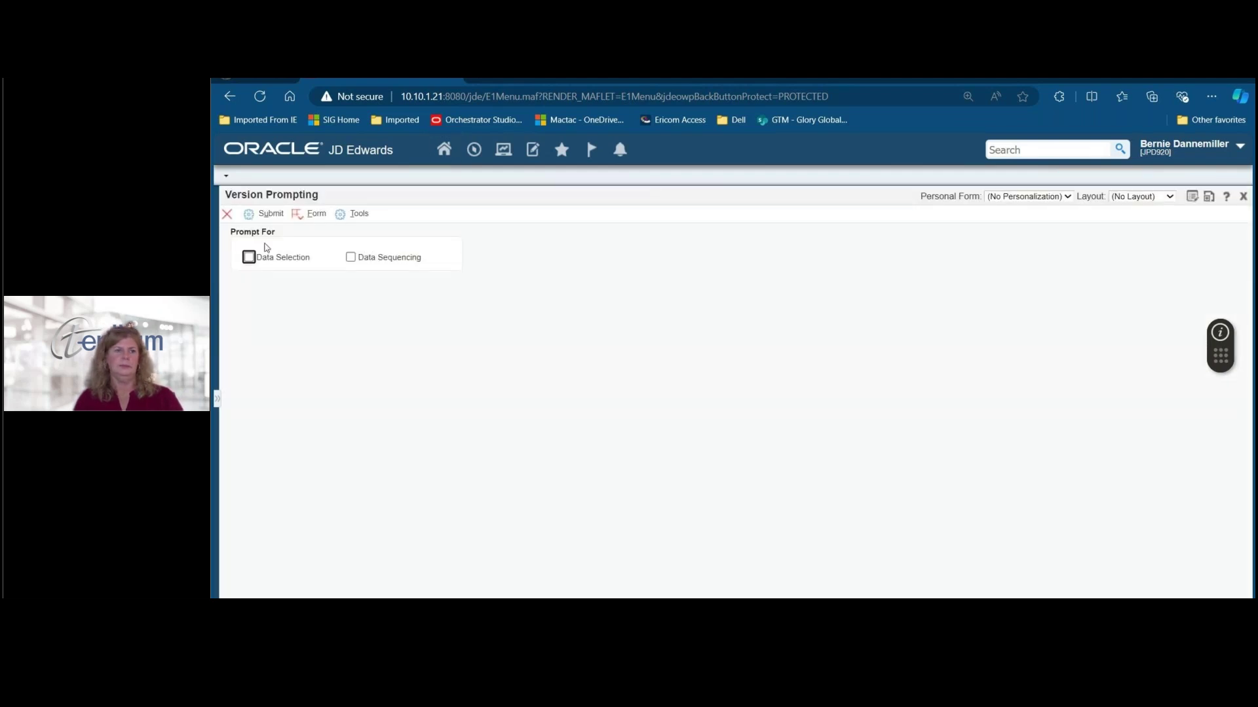
{"action": "left_click", "coordinate": [248, 262]}
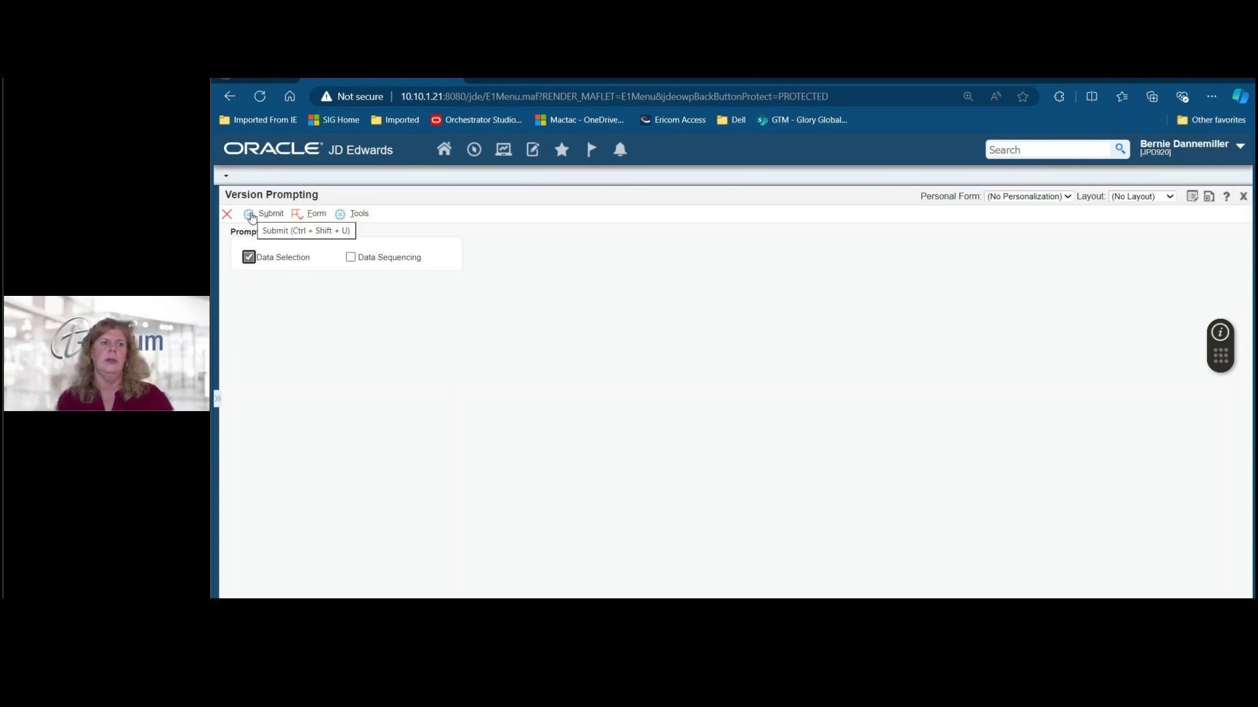
{"action": "left_click", "coordinate": [251, 216]}
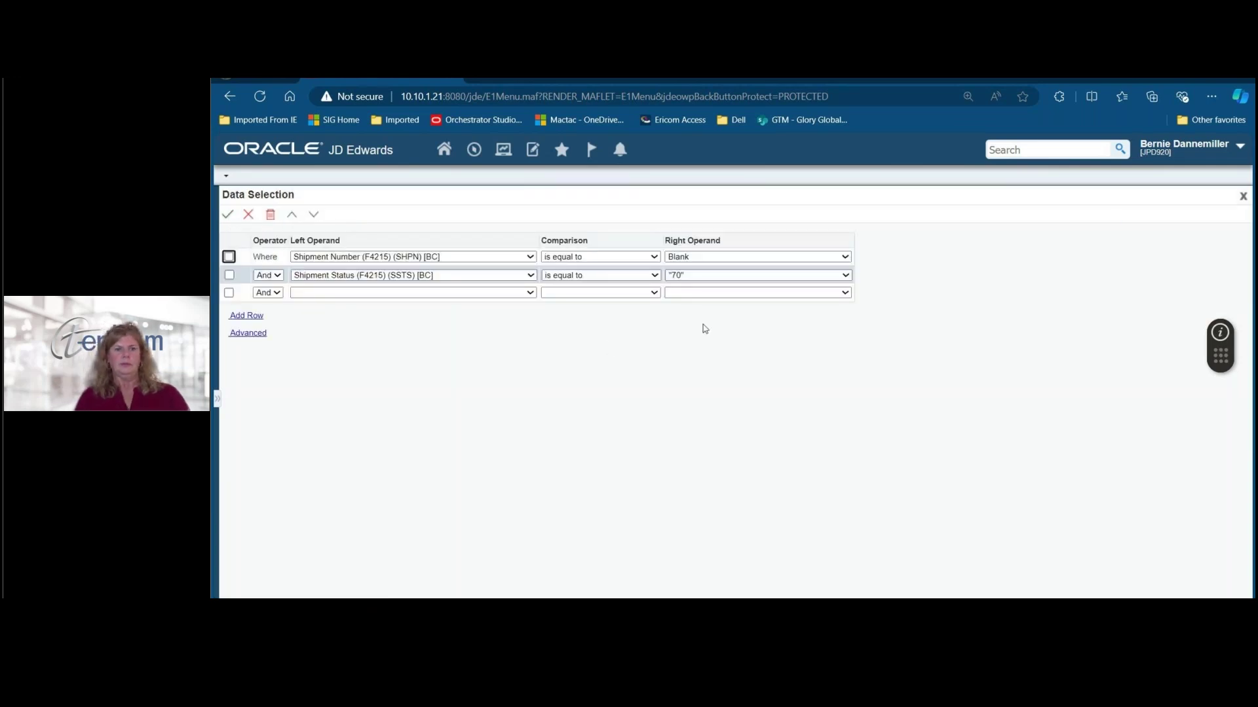
Set the data selection's Shipment Number criterion to the literal value 5330.
{"action": "left_click", "coordinate": [700, 259]}
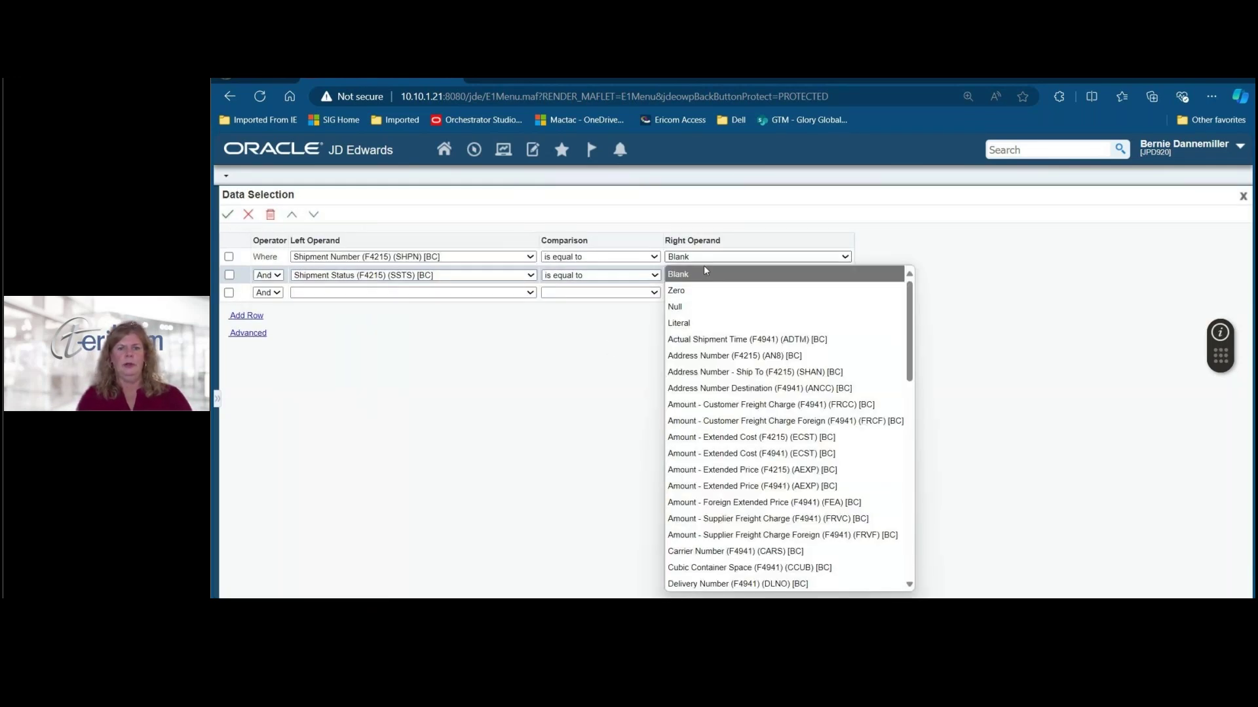
{"action": "left_click", "coordinate": [713, 331]}
{"action": "type", "text": "5330"}
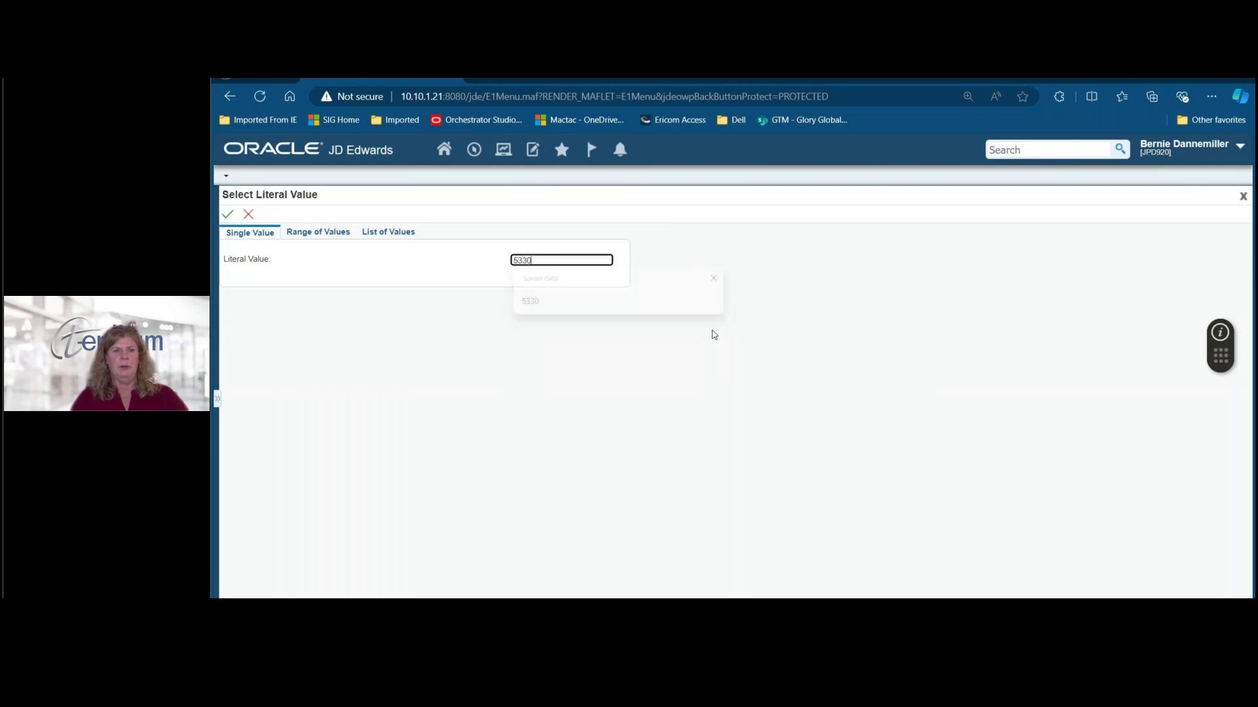
{"action": "left_click", "coordinate": [228, 214]}
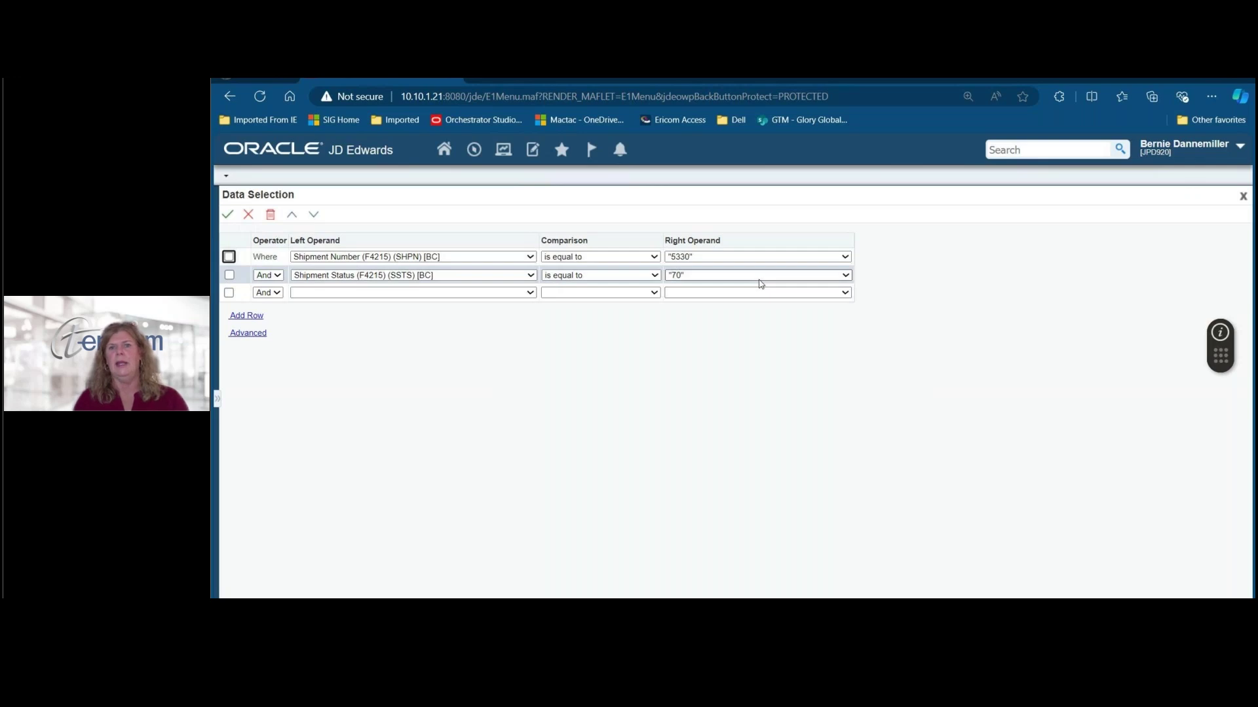
Accept the data selection and default printer to submit the freight update, and refresh the list of recent reports.
{"action": "left_click", "coordinate": [228, 215]}
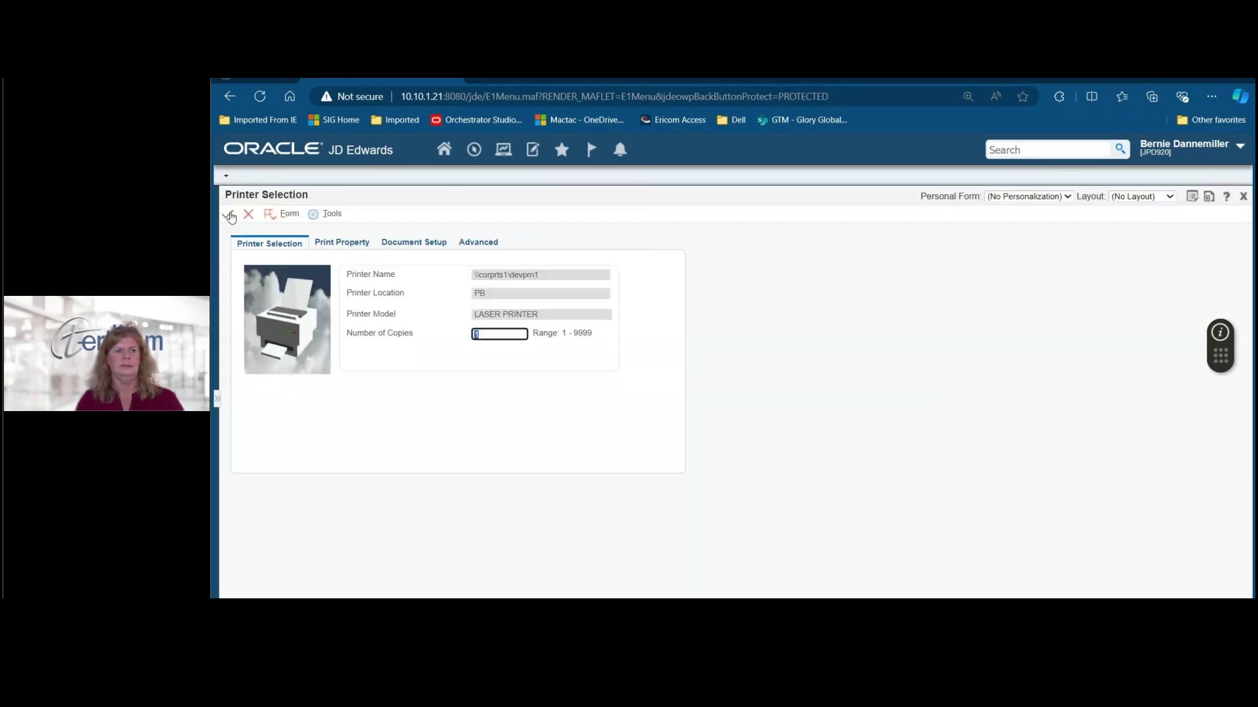
{"action": "left_click", "coordinate": [229, 215]}
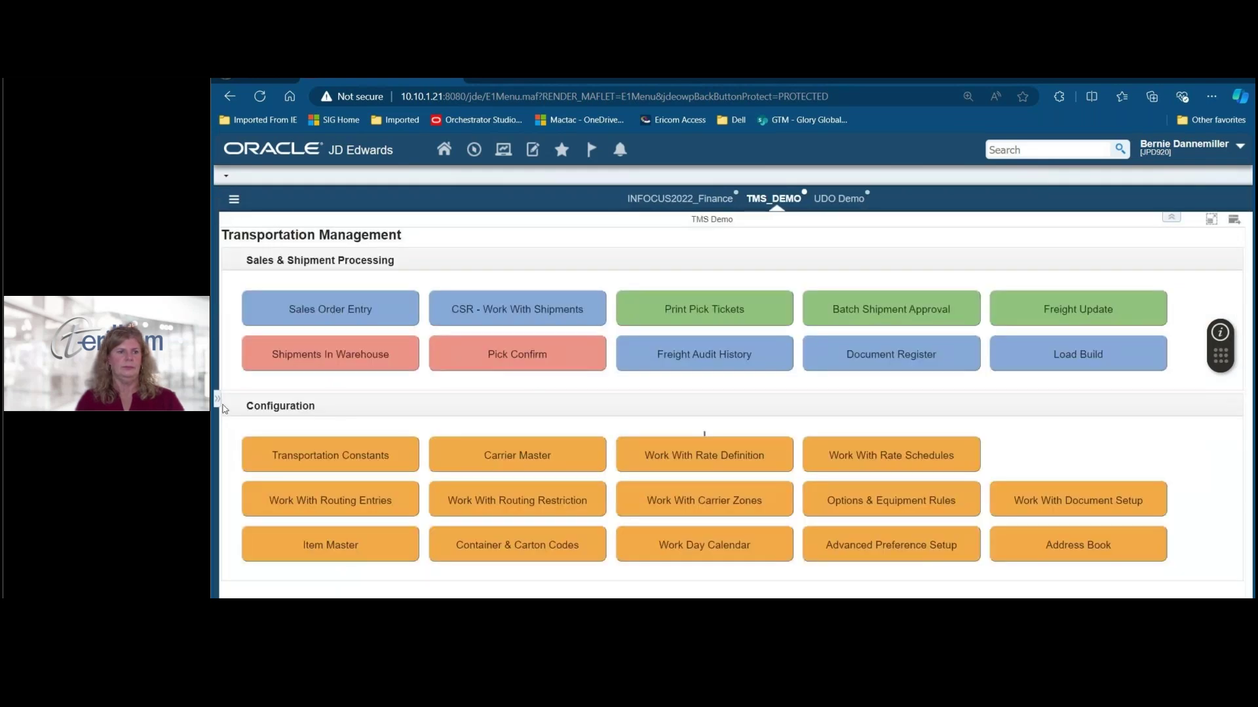
{"action": "left_click", "coordinate": [217, 401]}
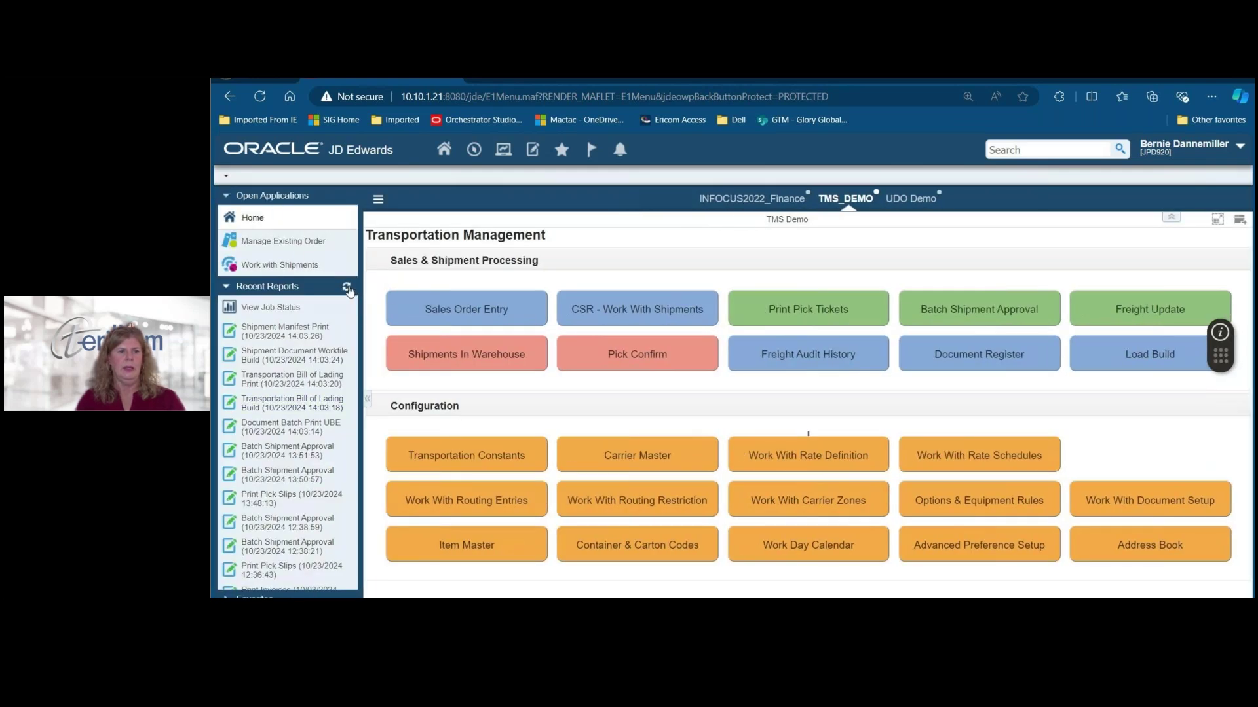
{"action": "left_click", "coordinate": [348, 288]}
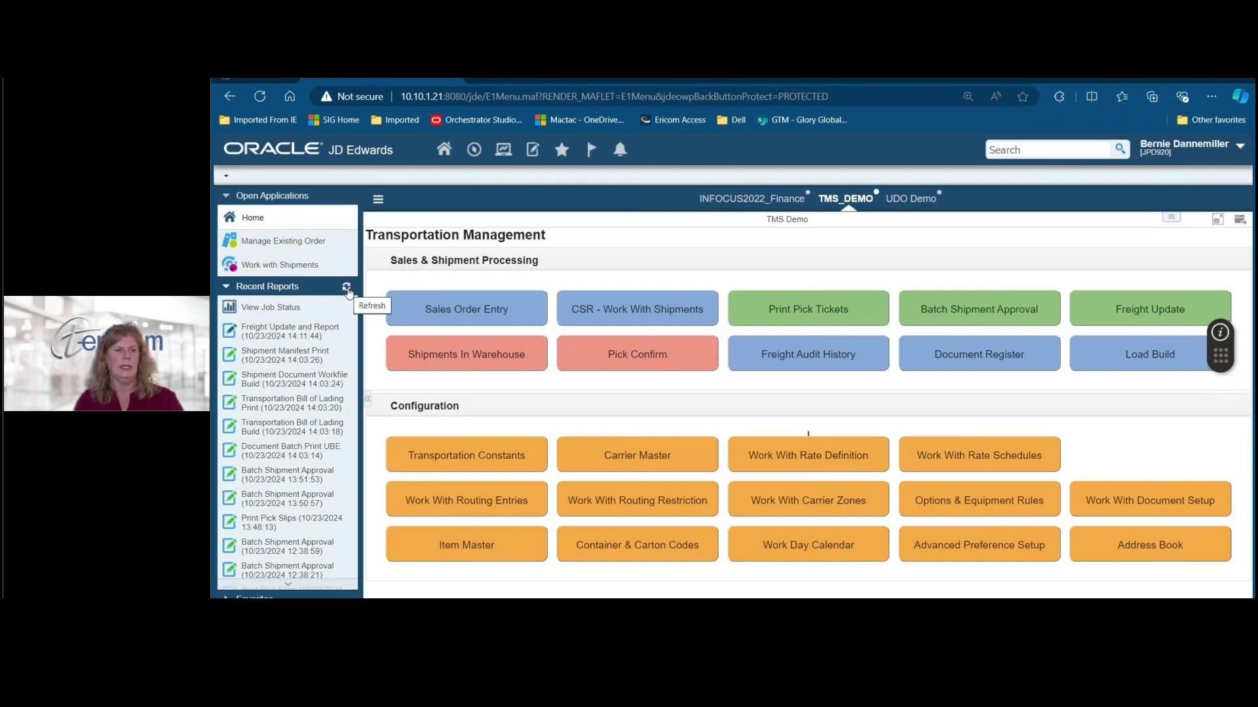
Refresh the recent reports list, open the Freight Update and Report PDF output, and examine its freight charges.
{"action": "left_click", "coordinate": [347, 289]}
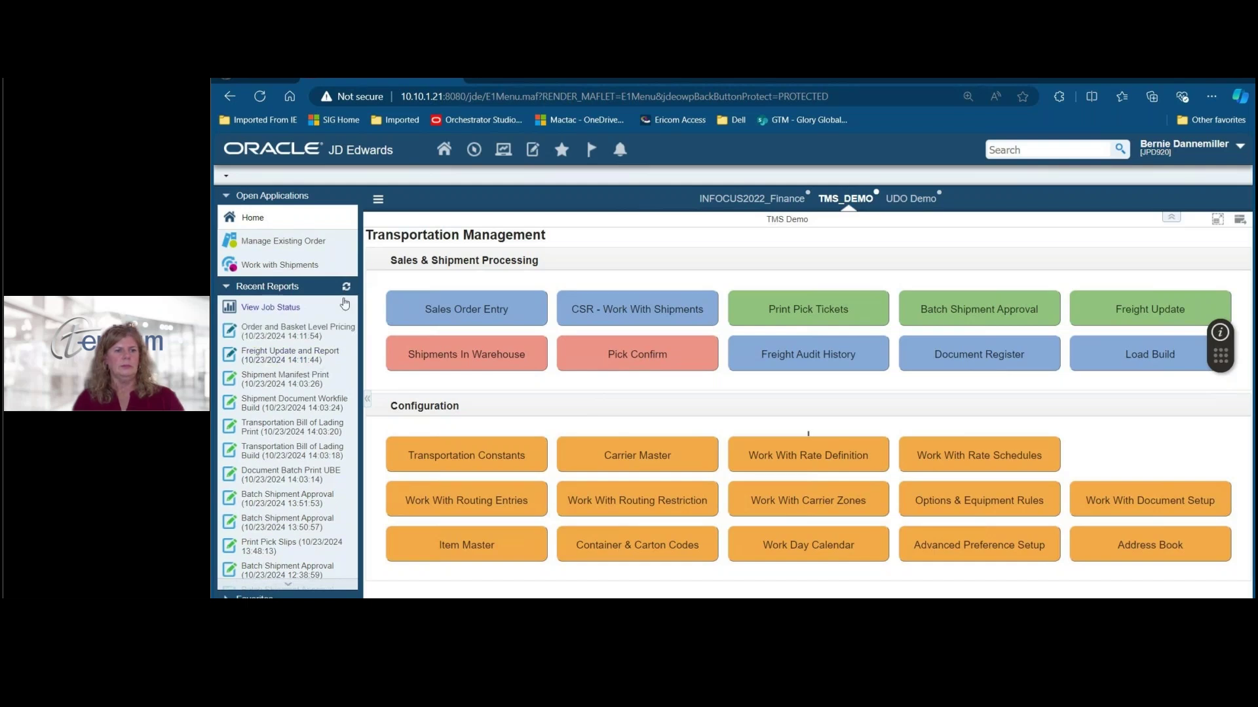
{"action": "left_click", "coordinate": [292, 358]}
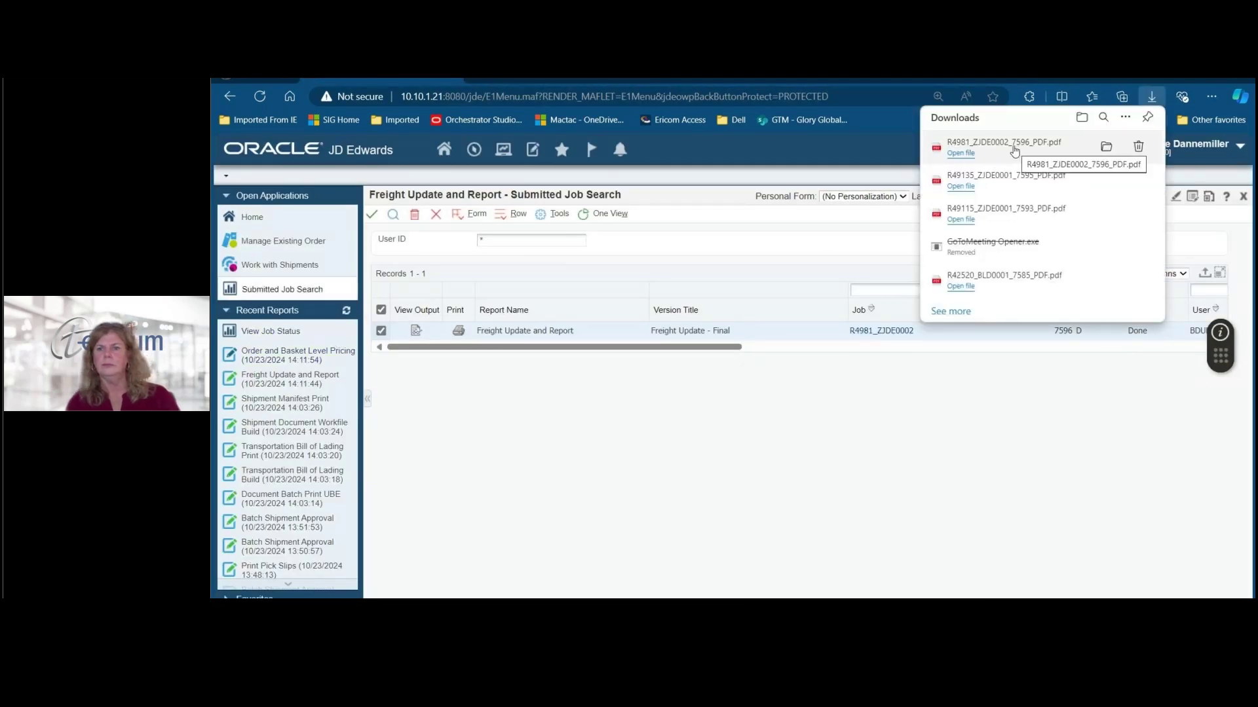
{"action": "left_click", "coordinate": [1017, 150]}
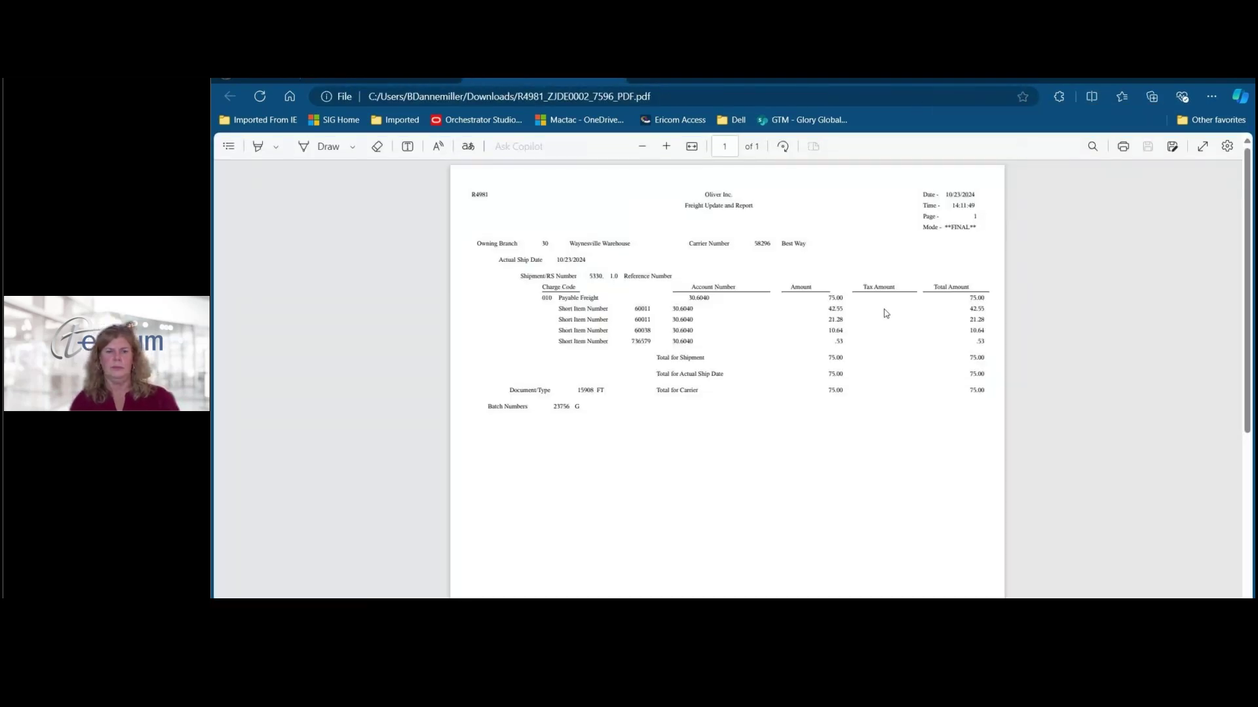
{"action": "scroll", "coordinate": [884, 310], "scroll_direction": "up", "scroll_amount": 3}
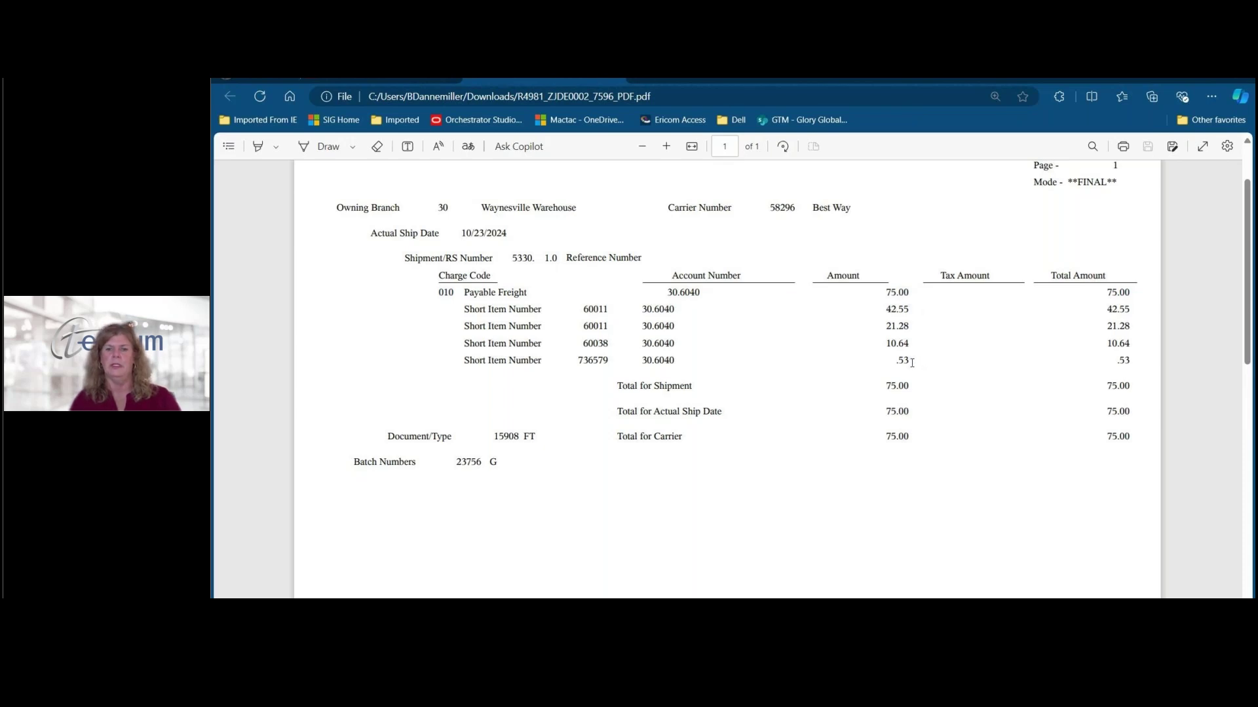
{"action": "scroll", "coordinate": [910, 359], "scroll_direction": "up", "scroll_amount": 2}
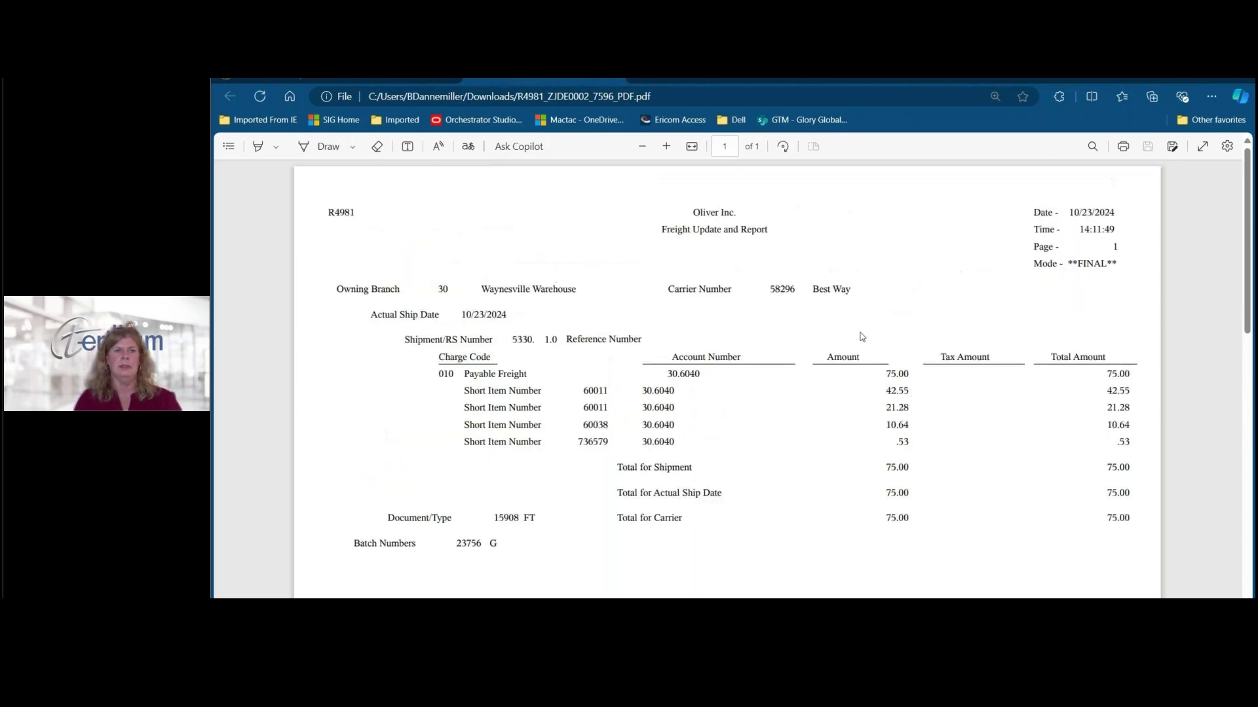
Leave the report and submitted job search, return to Work with Shipments, and rerun the search for shipment 5330.
{"action": "left_click", "coordinate": [617, 78]}
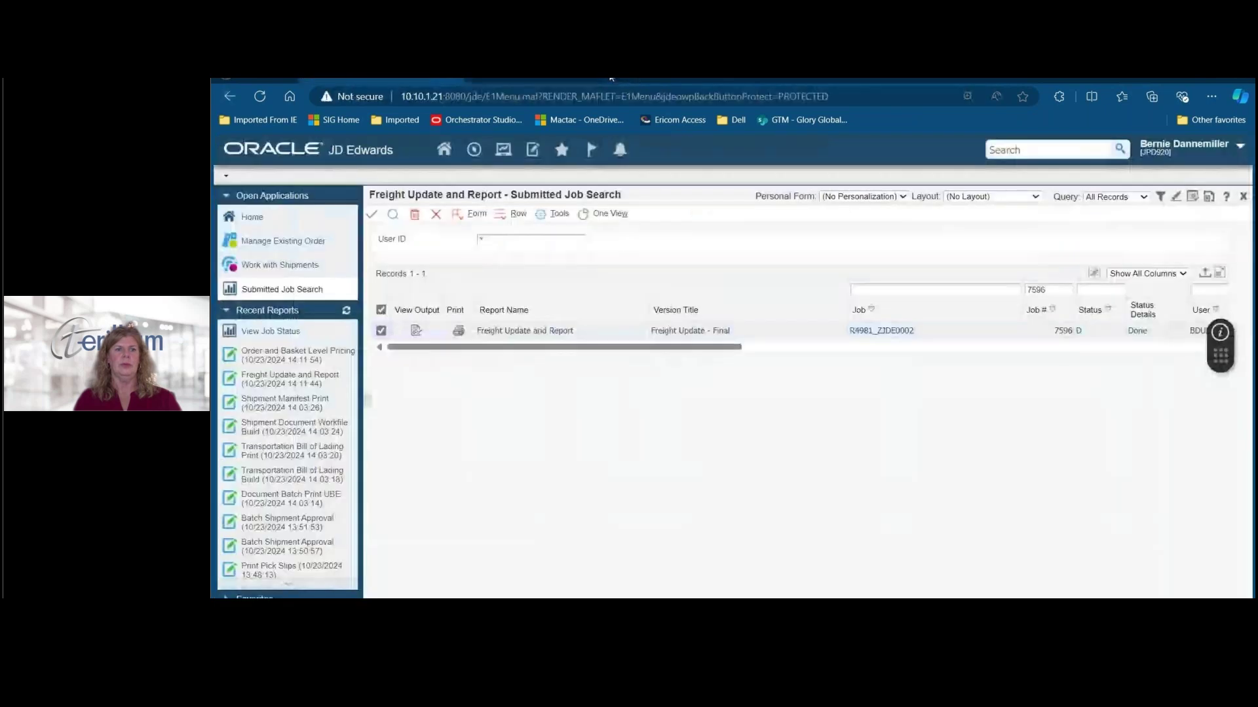
{"action": "left_click", "coordinate": [439, 213]}
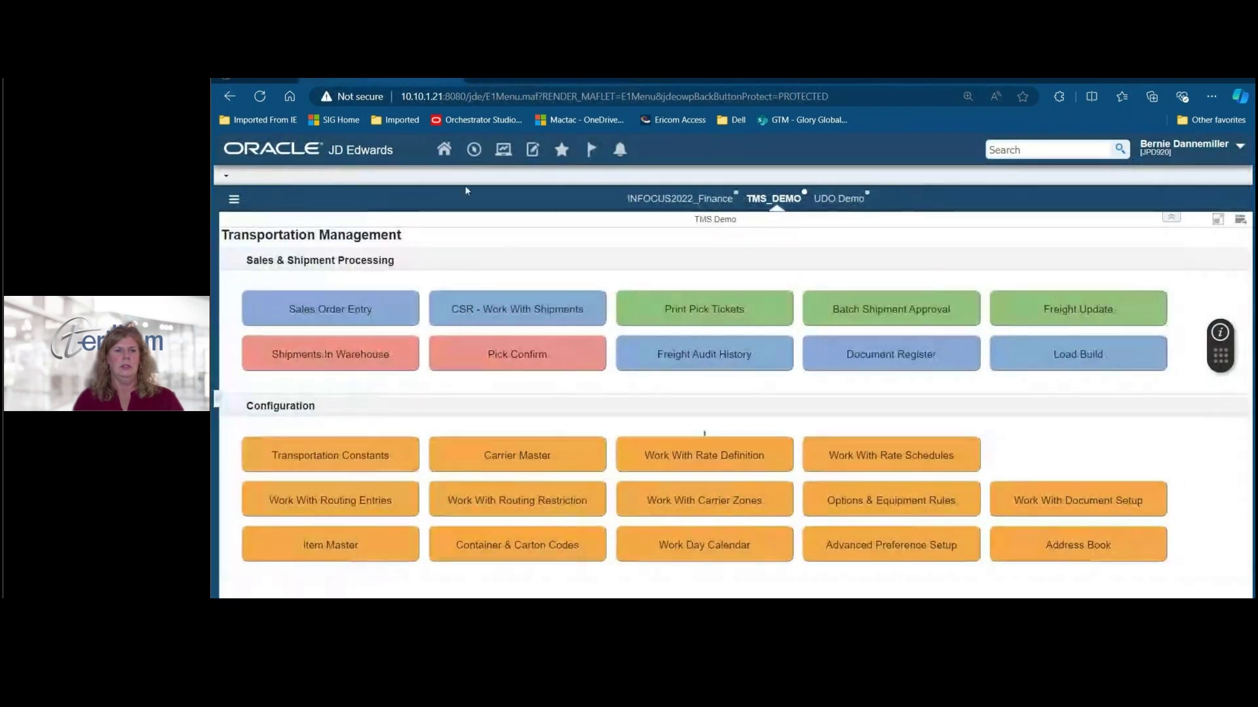
{"action": "left_click", "coordinate": [503, 150]}
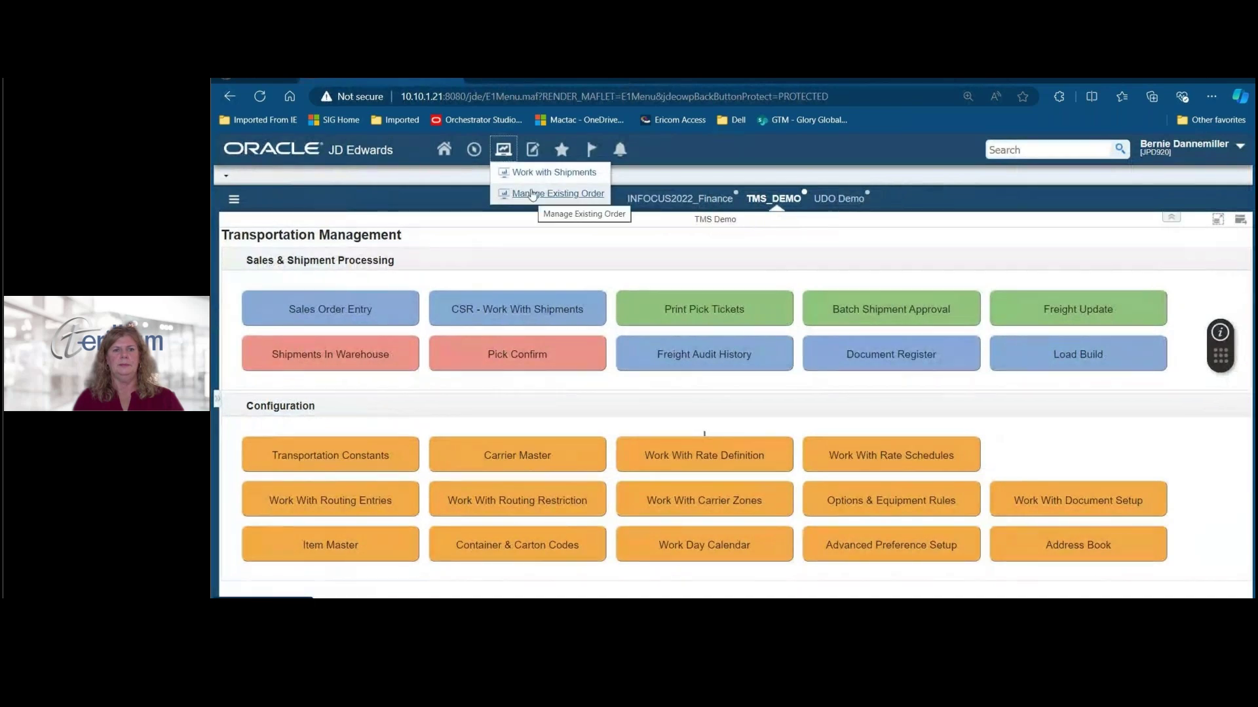
{"action": "left_click", "coordinate": [532, 173]}
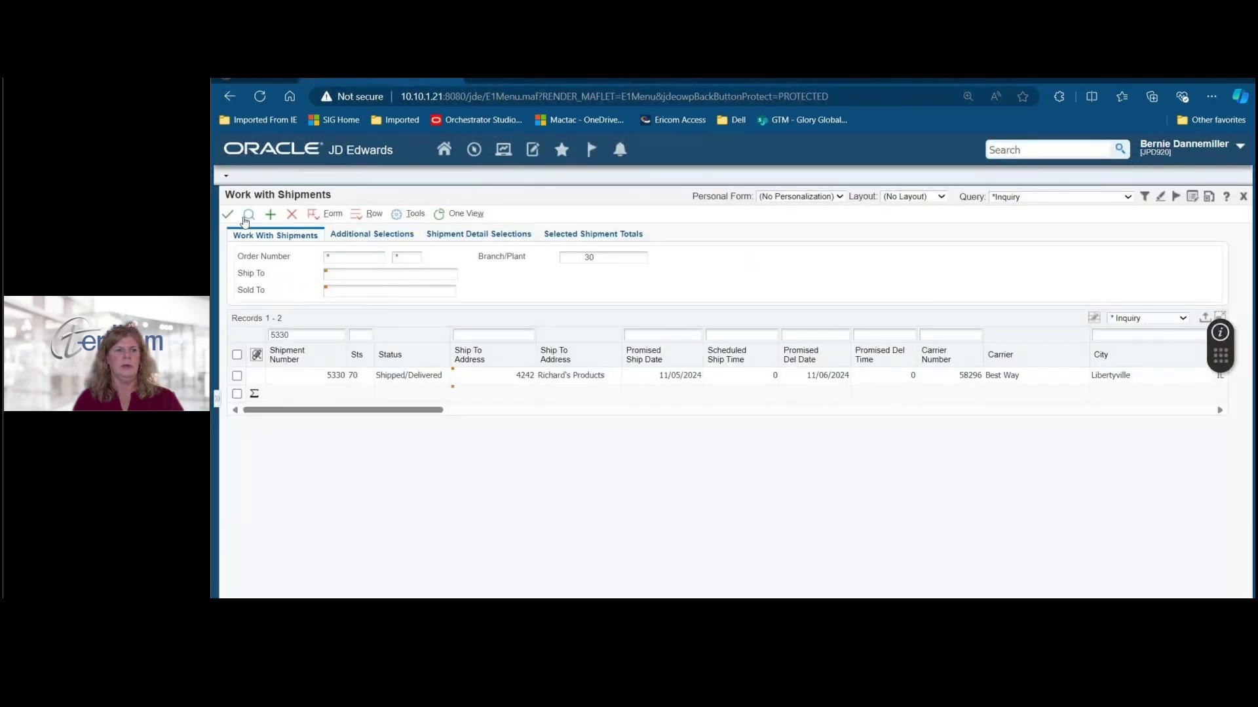
{"action": "left_click", "coordinate": [249, 214]}
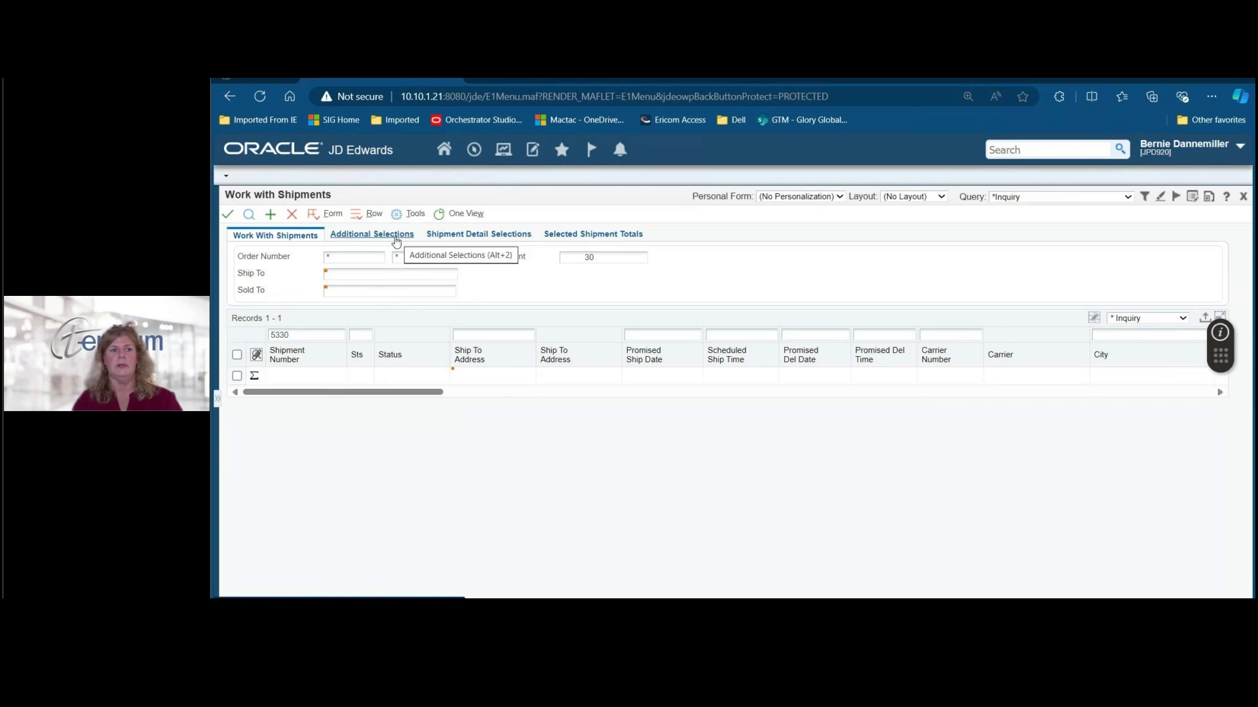
Extend the Shipment Status range through 80 in the additional selections and search for shipment 5330 again.
{"action": "left_click", "coordinate": [396, 240]}
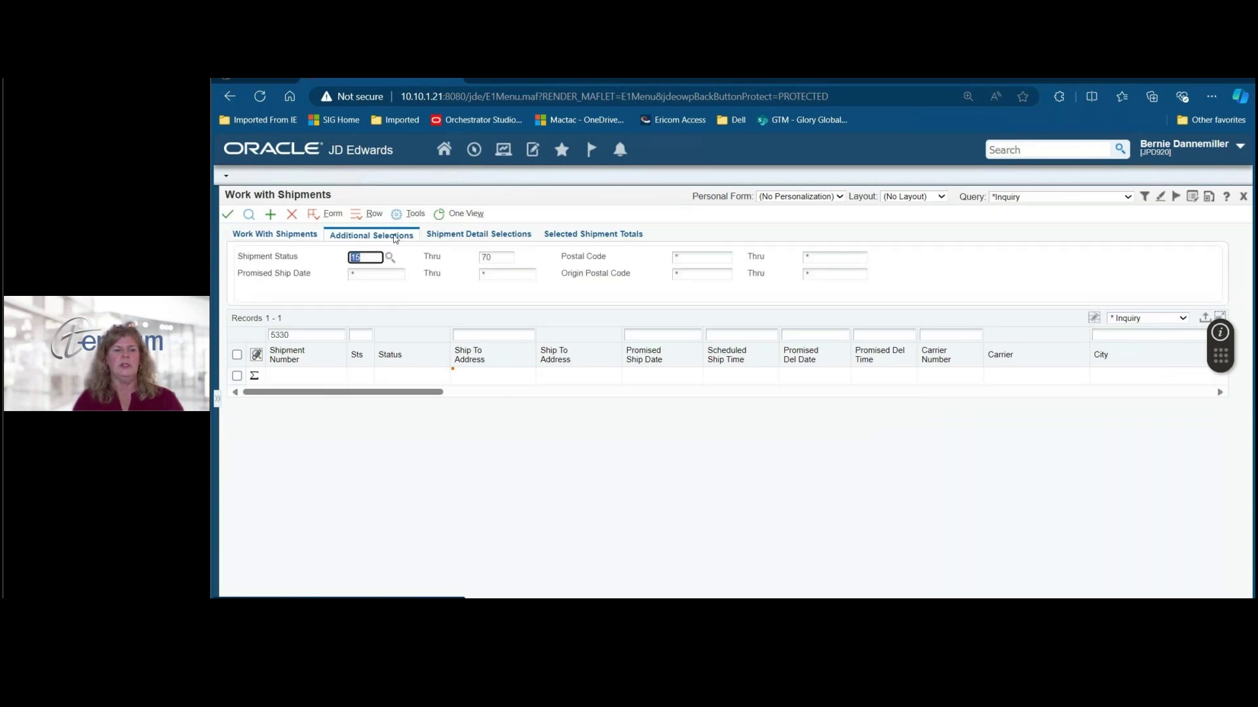
{"action": "left_click", "coordinate": [502, 258]}
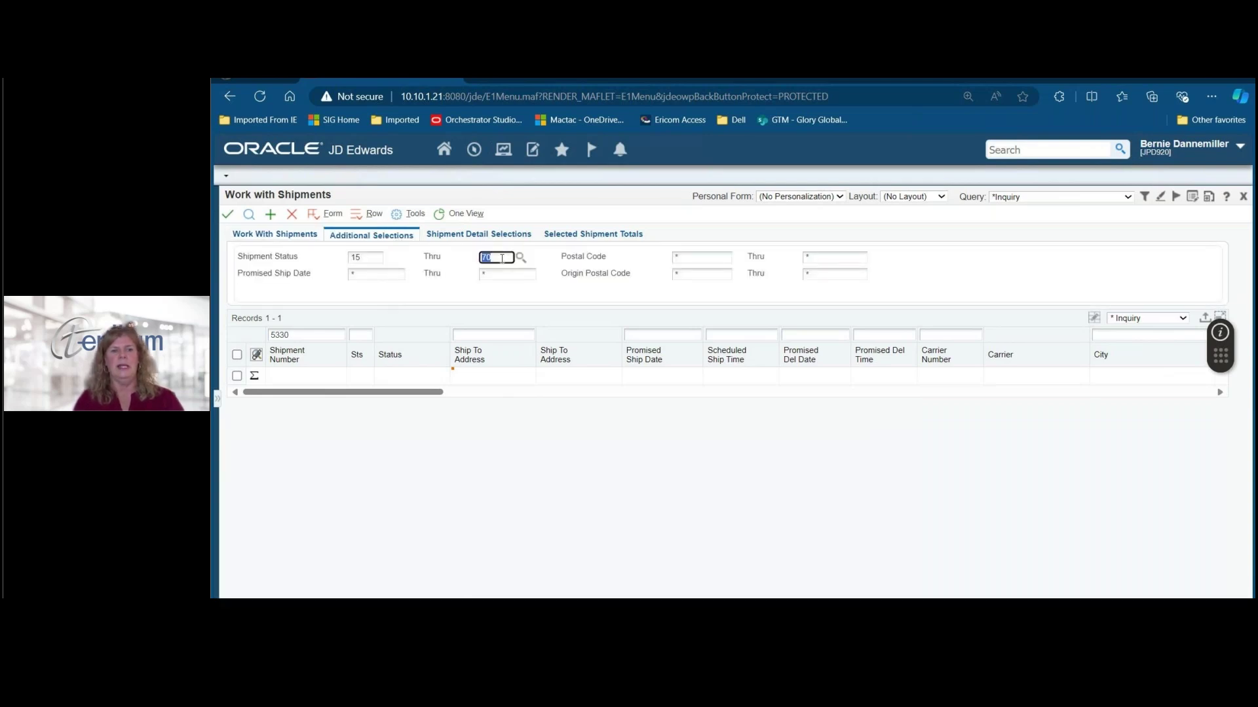
{"action": "type", "text": "8"}
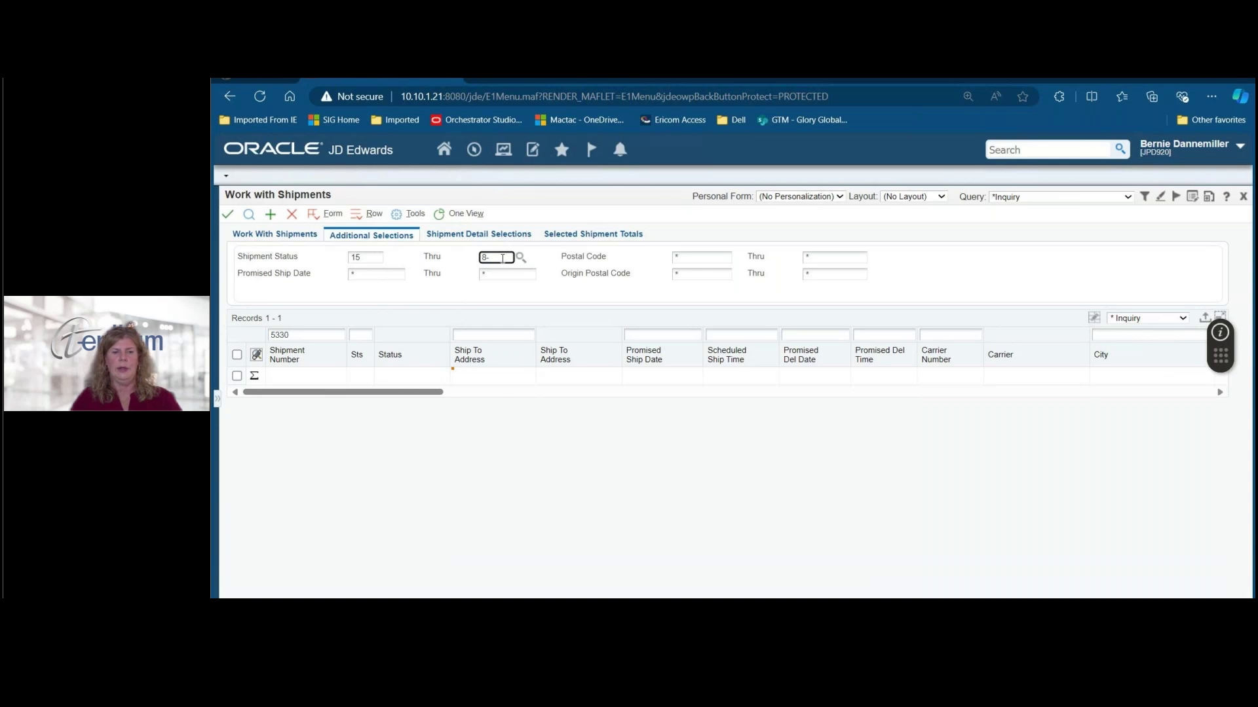
{"action": "key", "text": "Return"}
{"action": "left_click", "coordinate": [502, 258]}
{"action": "type", "text": "0"}
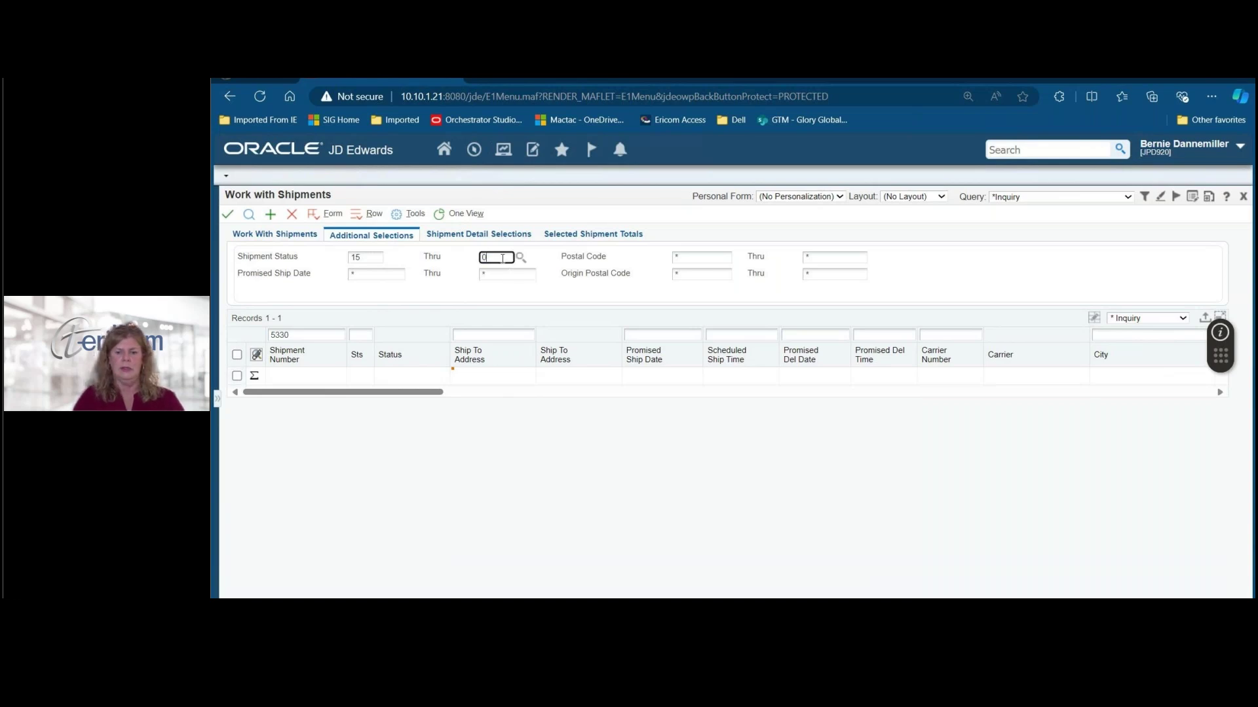
{"action": "type", "text": "80"}
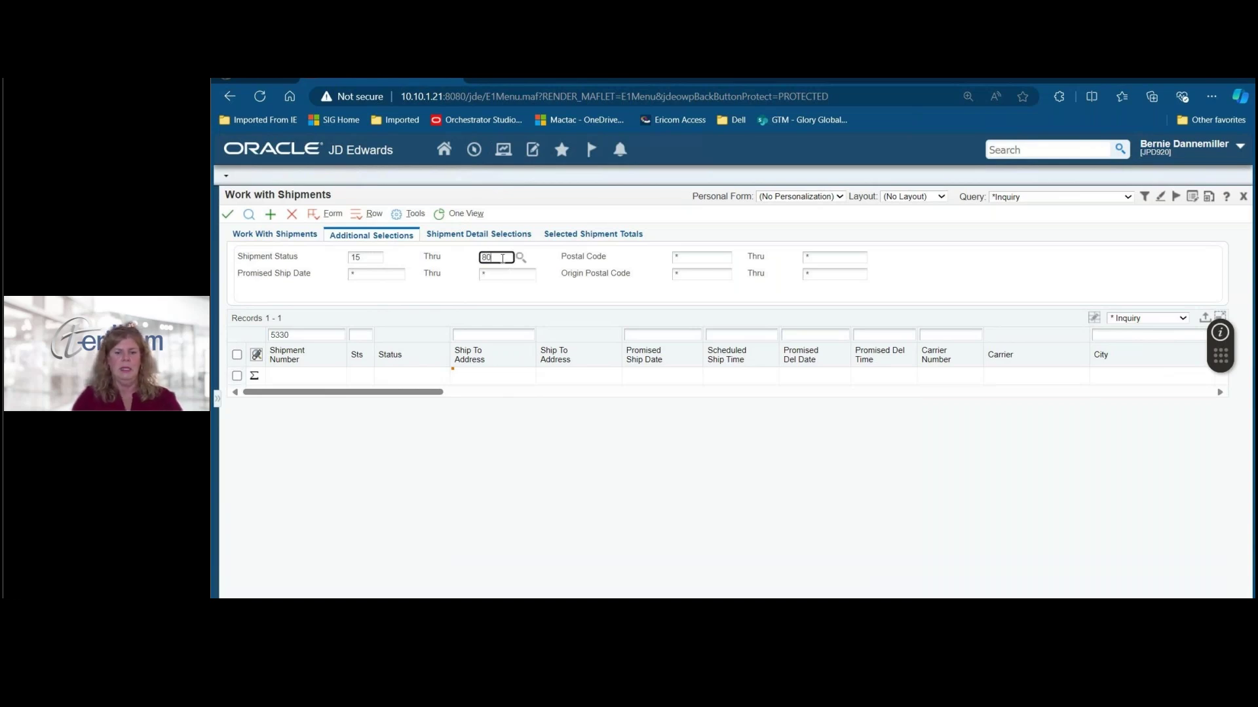
{"action": "key", "text": "Return"}
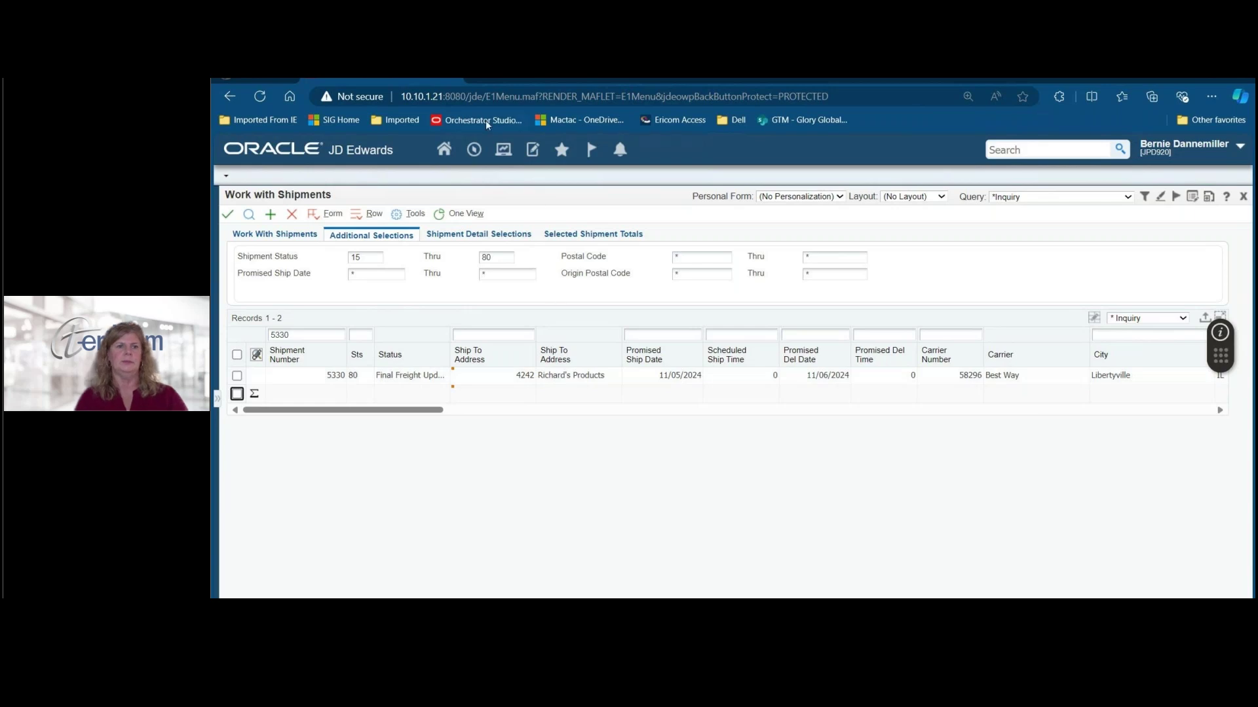
Switch to Manage Existing Order and refresh the sales order lines for shipment 5330.
{"action": "left_click", "coordinate": [508, 150]}
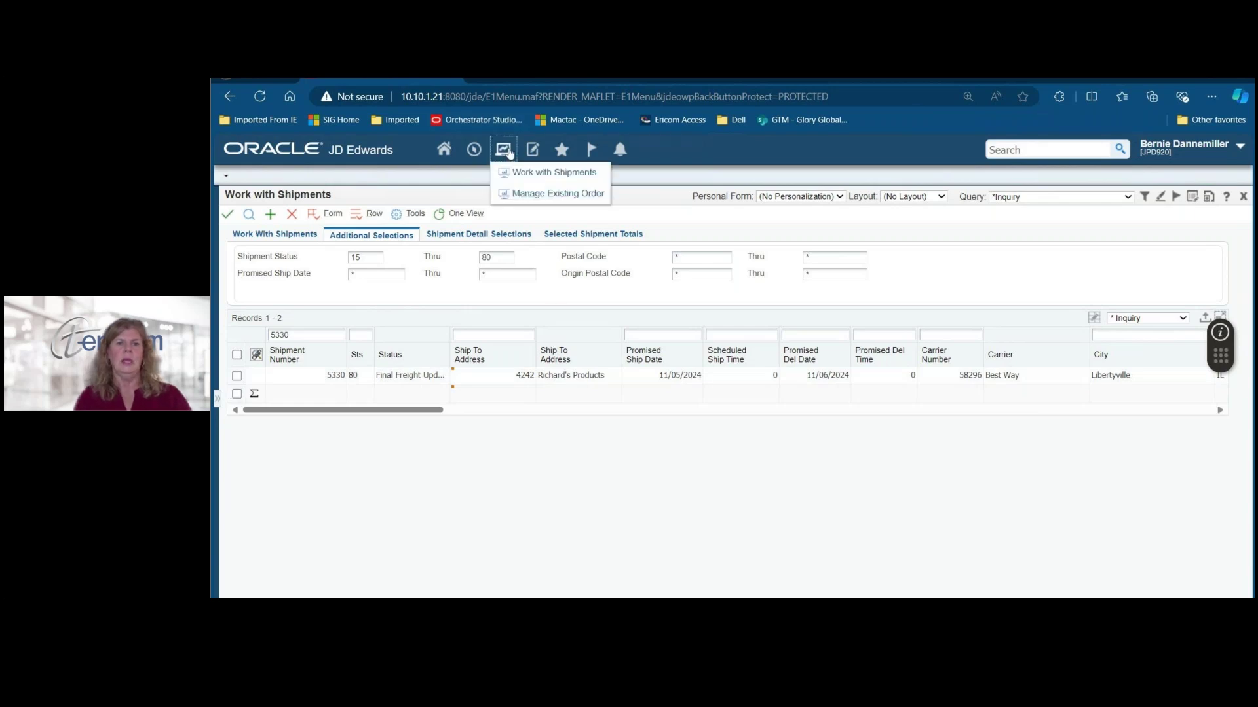
{"action": "left_click", "coordinate": [532, 194]}
{"action": "left_click", "coordinate": [249, 216]}
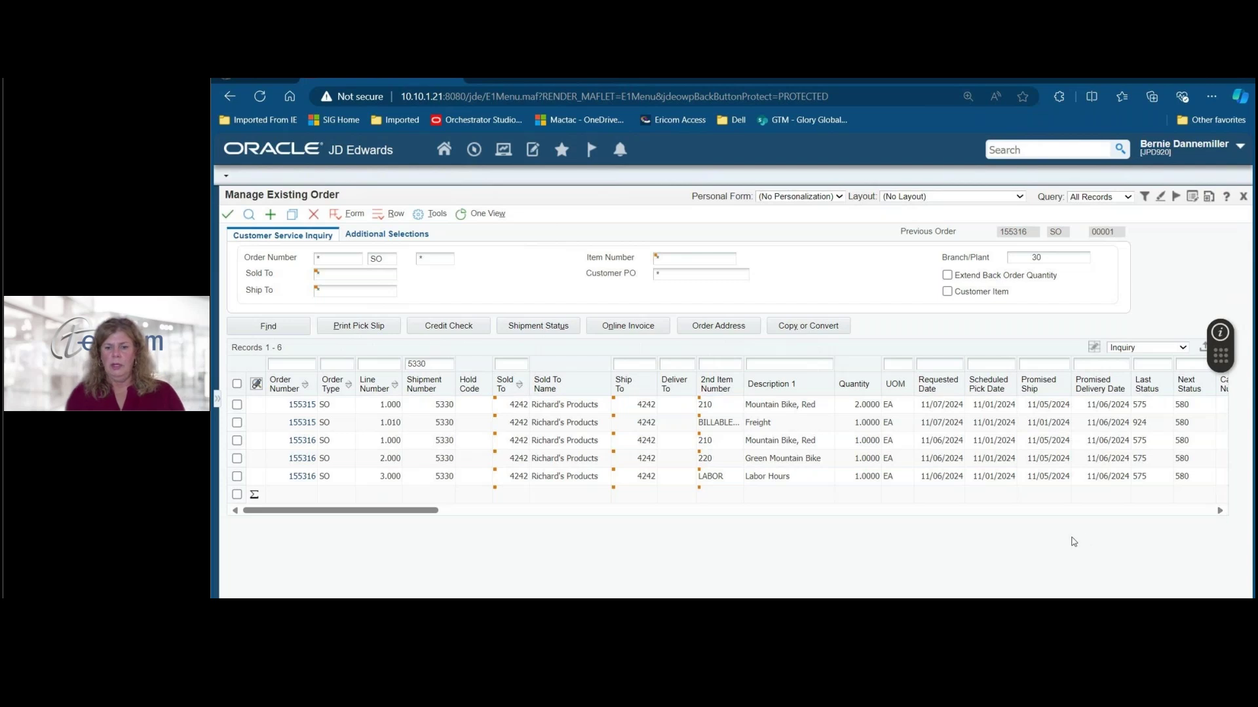
Switch to the PowerPoint slide show and advance to the Additional Considerations slide.
{"action": "mouse_move", "coordinate": [928, 597]}
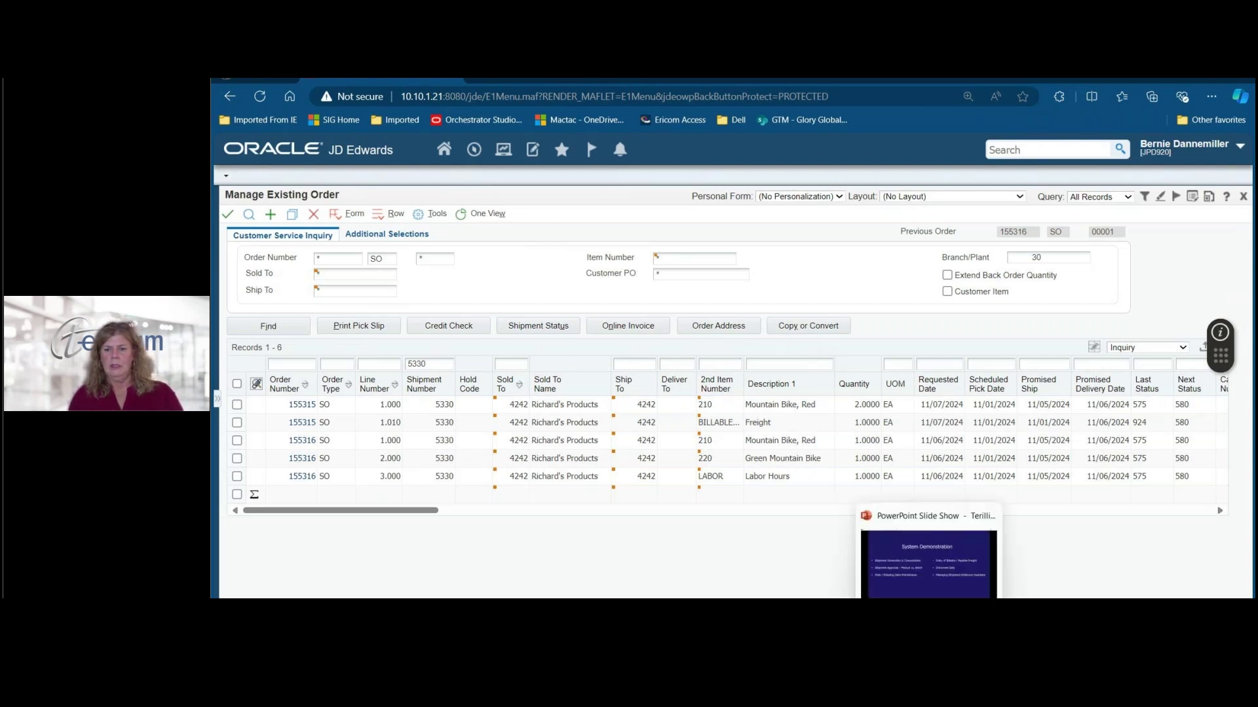
{"action": "left_click", "coordinate": [928, 563]}
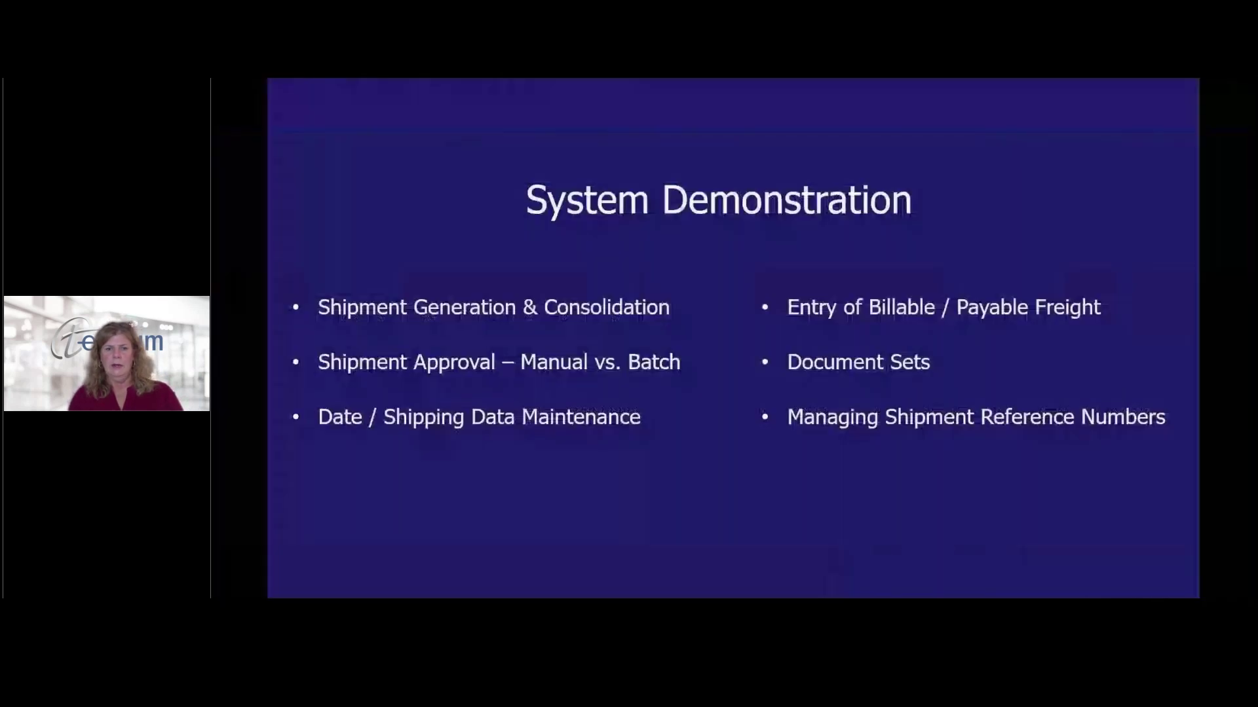
{"action": "left_click", "coordinate": [834, 511]}
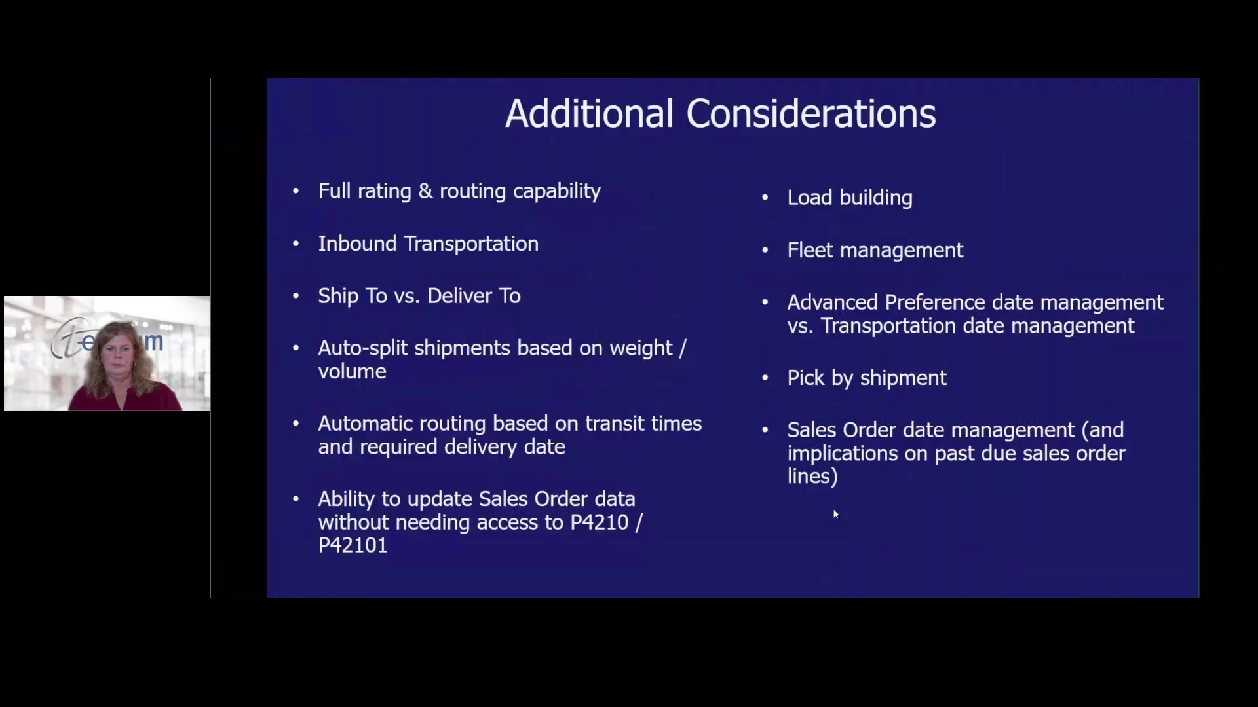